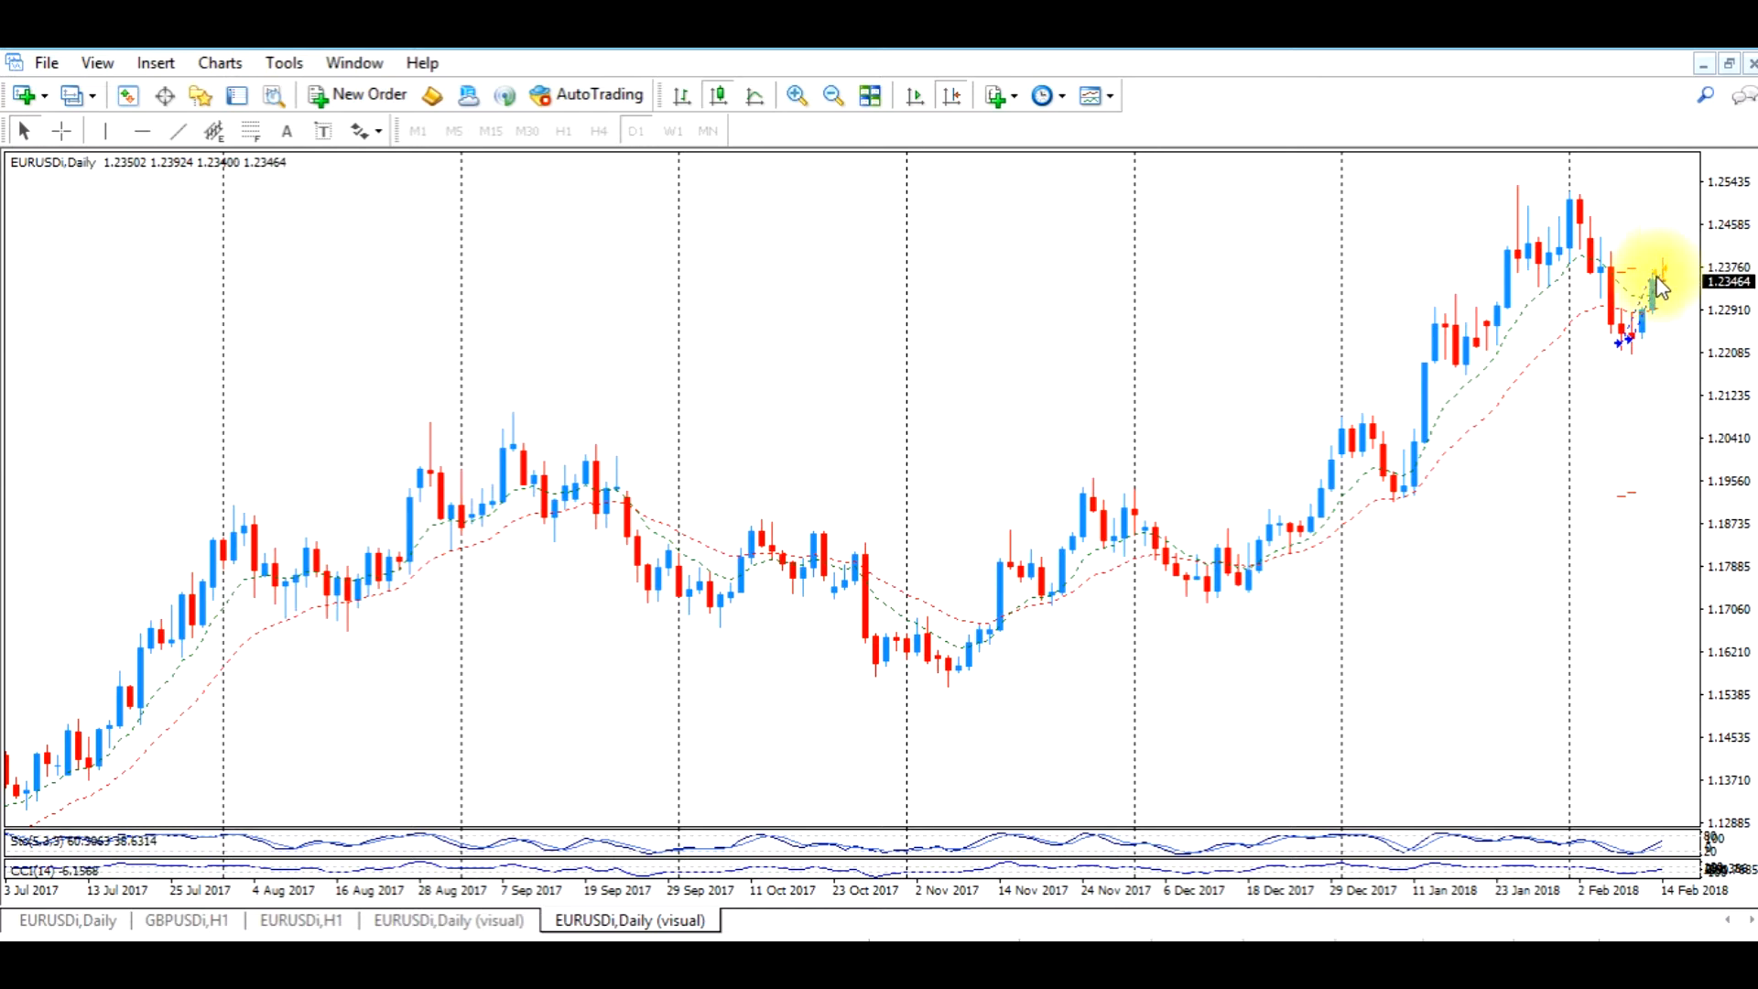
Measure the pip distance from entry to exit of the trades marked on the EURUSDi daily chart with the crosshair
click(61, 131)
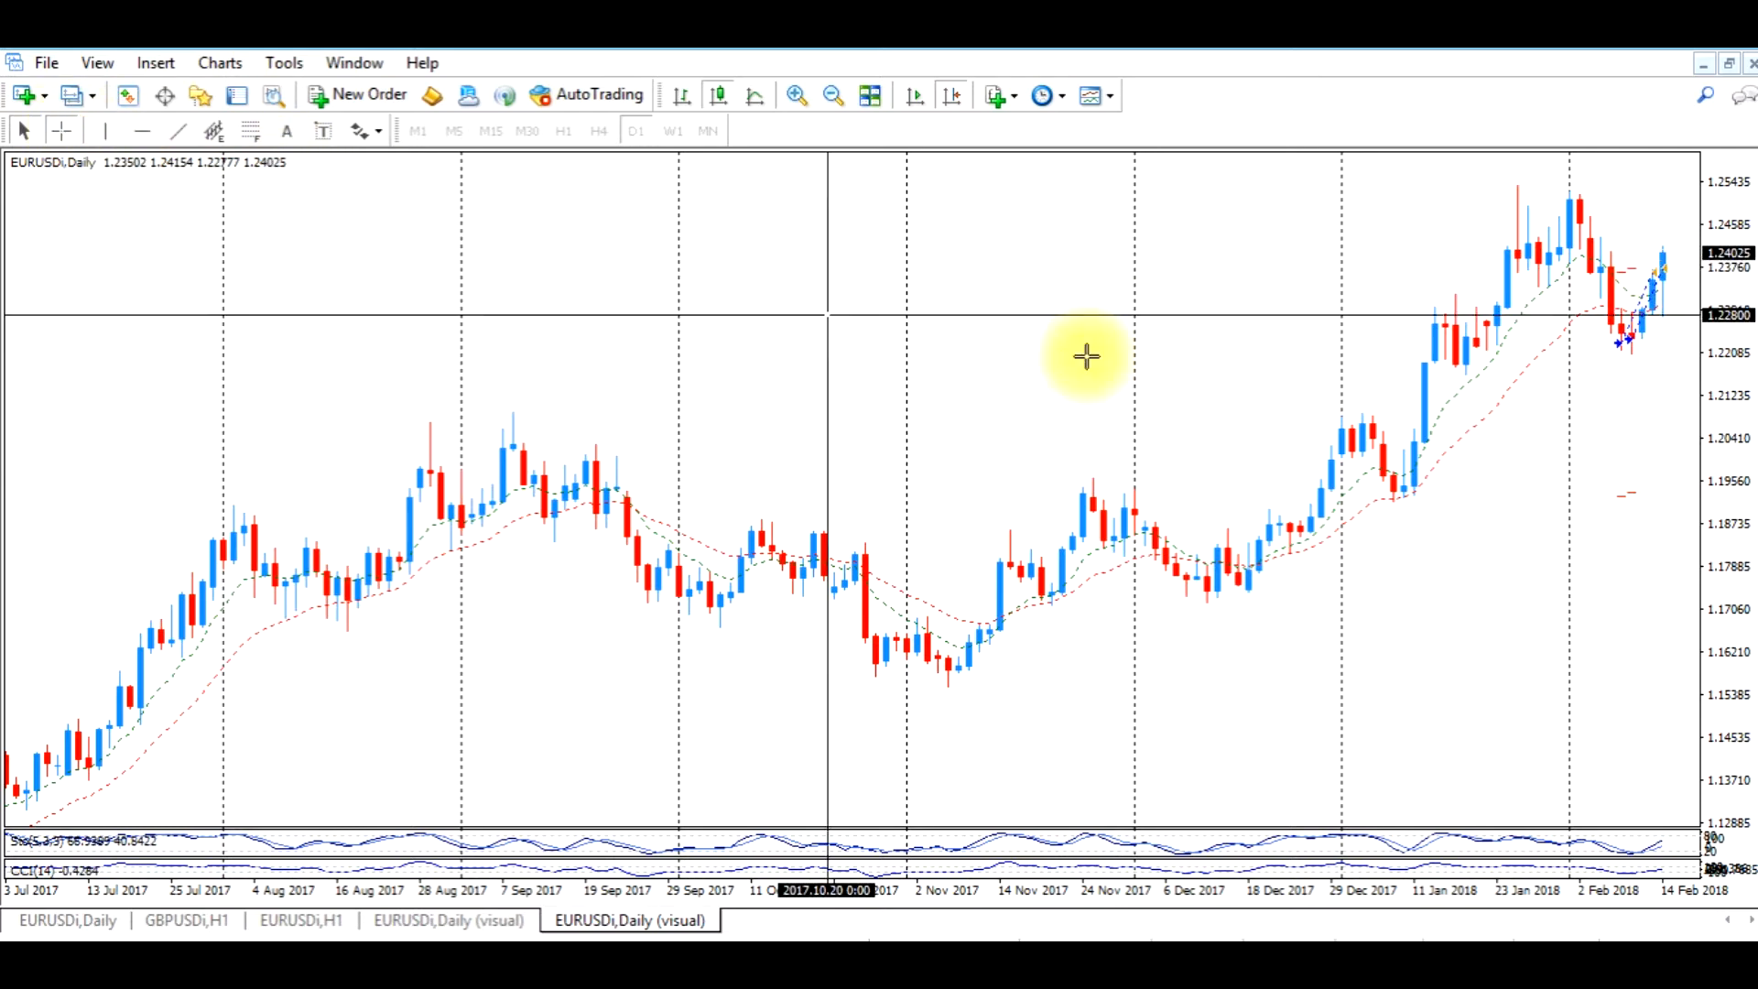
drag(1585, 341, 1651, 274)
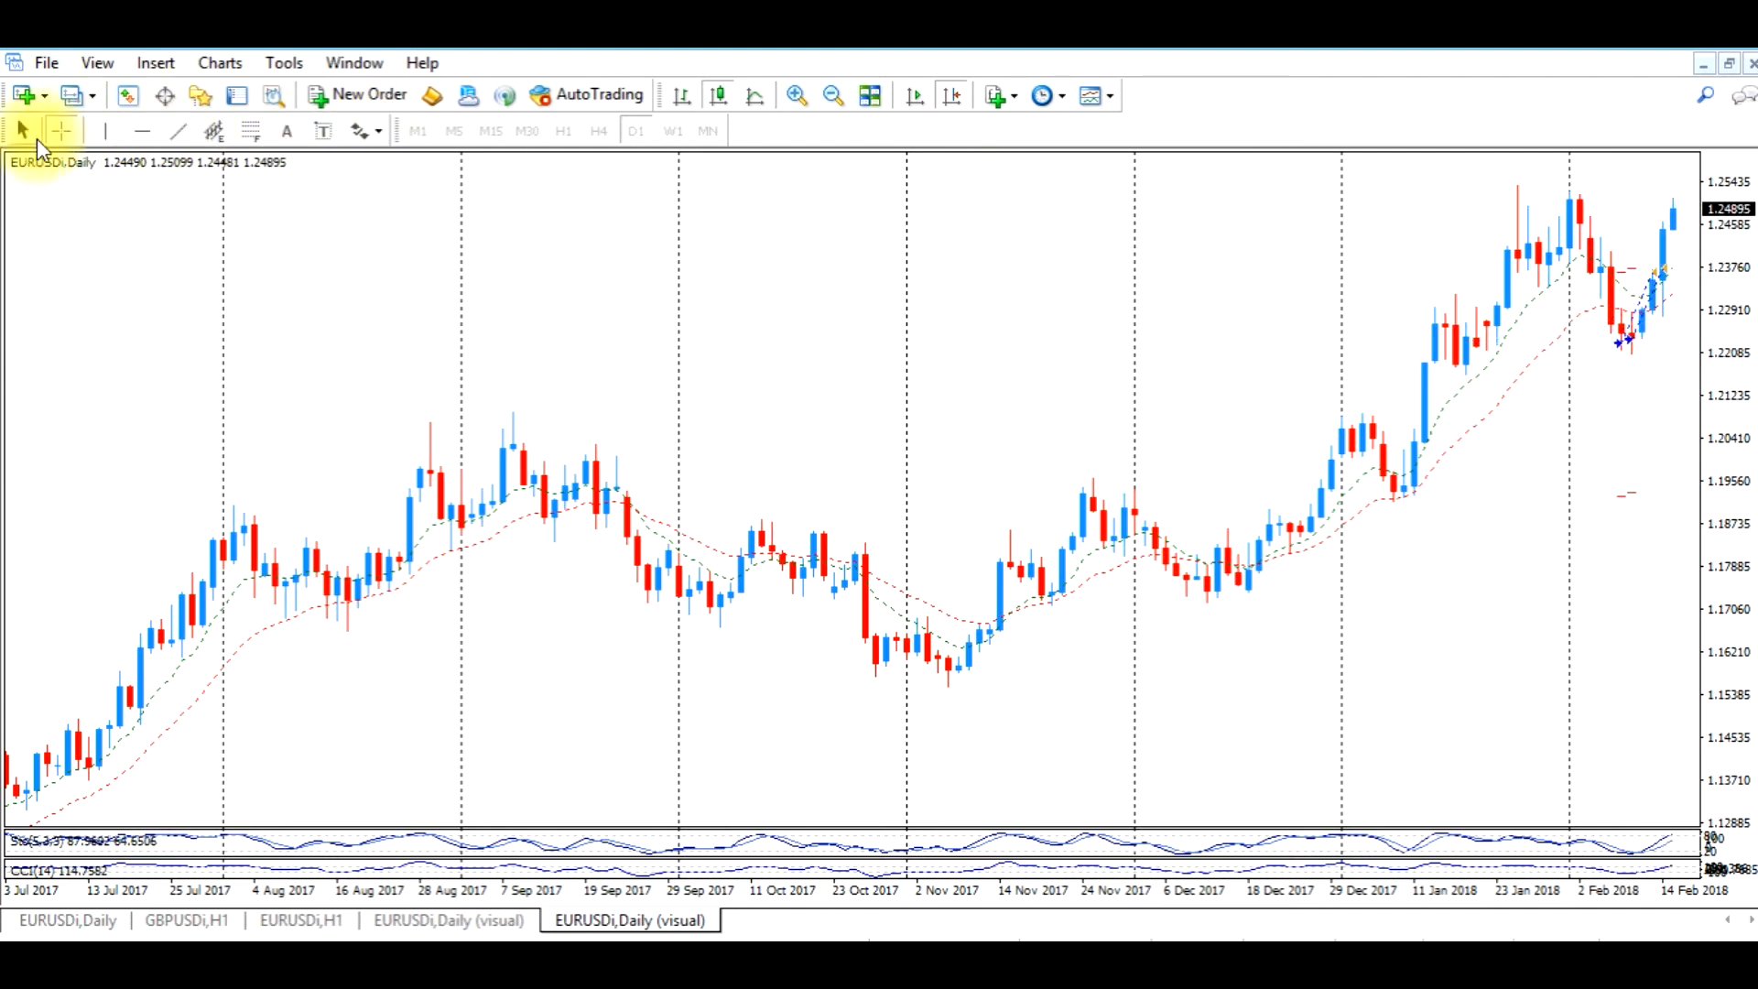
click(61, 131)
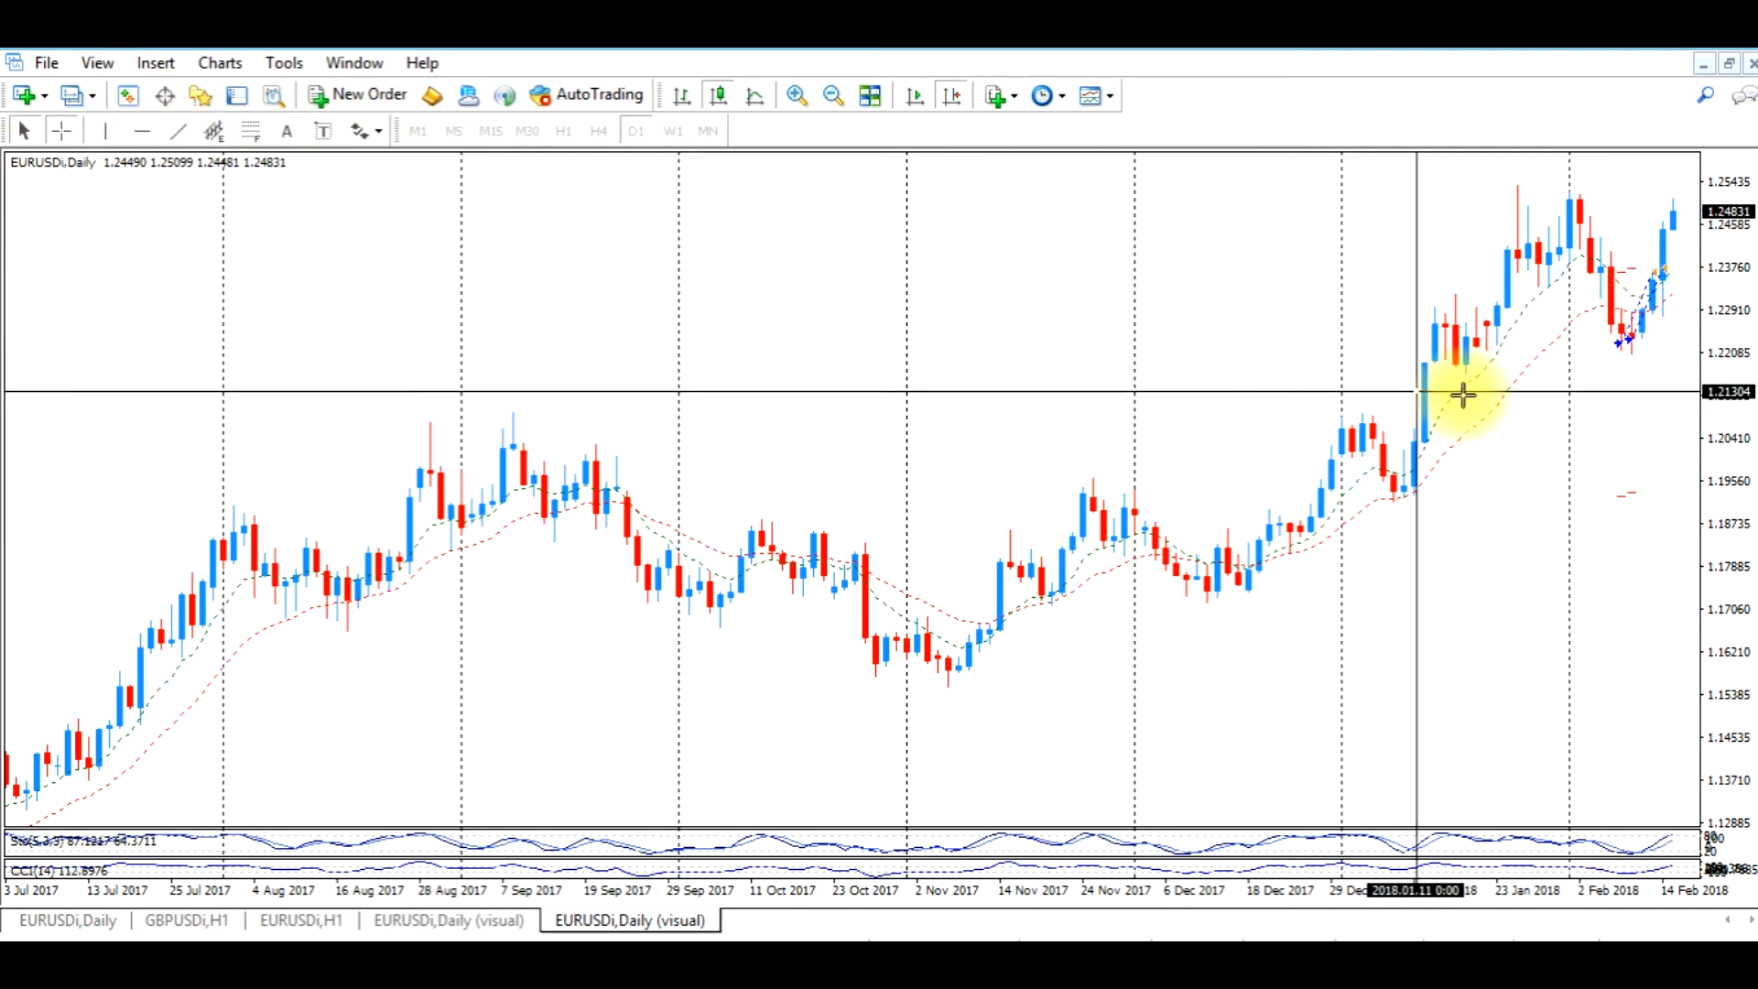
drag(1634, 340, 1652, 278)
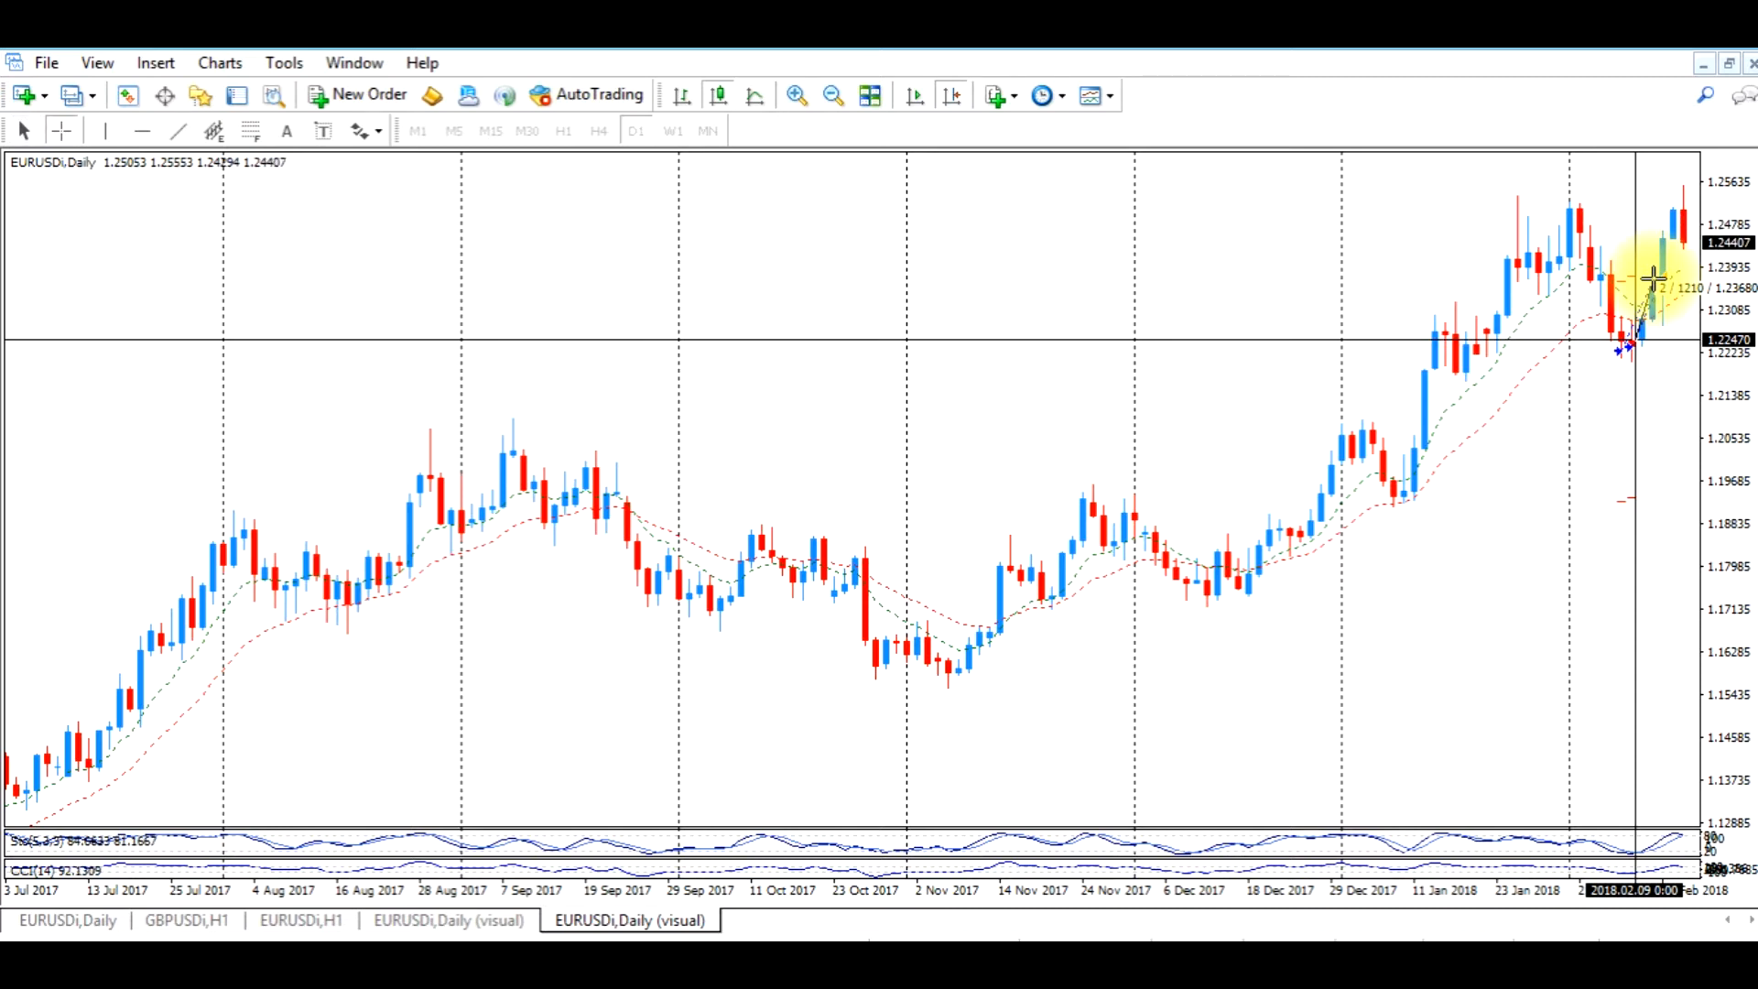
drag(1652, 279, 1652, 279)
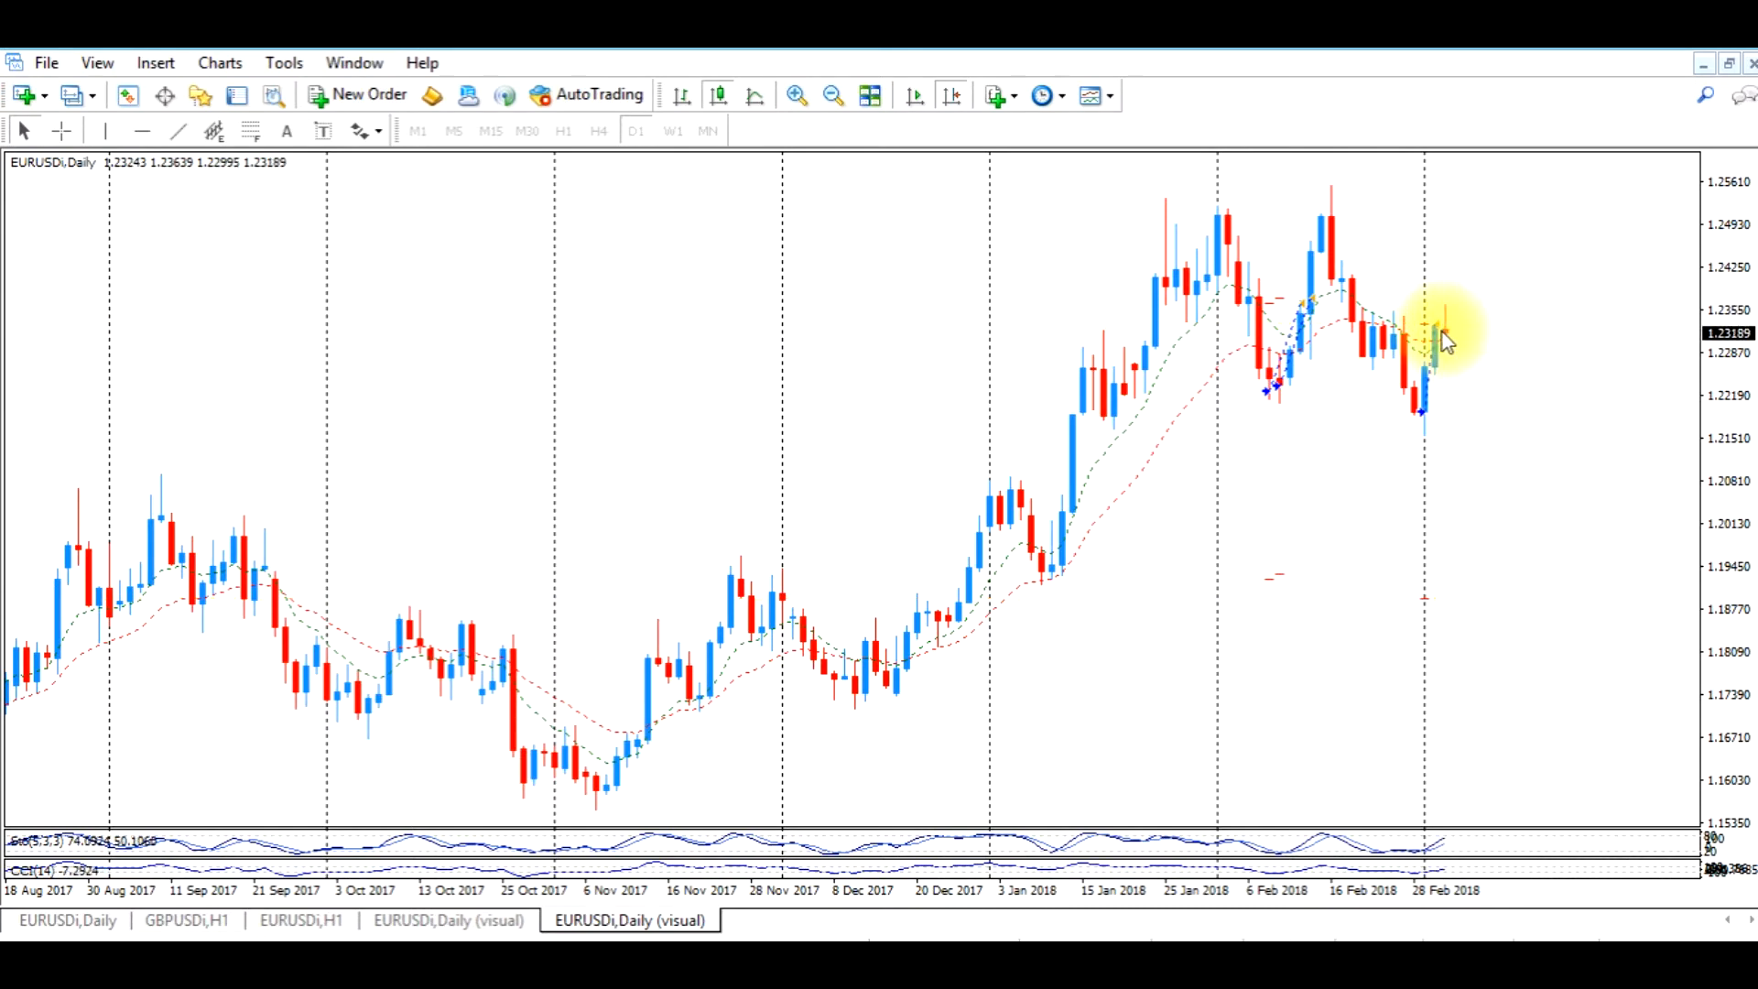
click(62, 130)
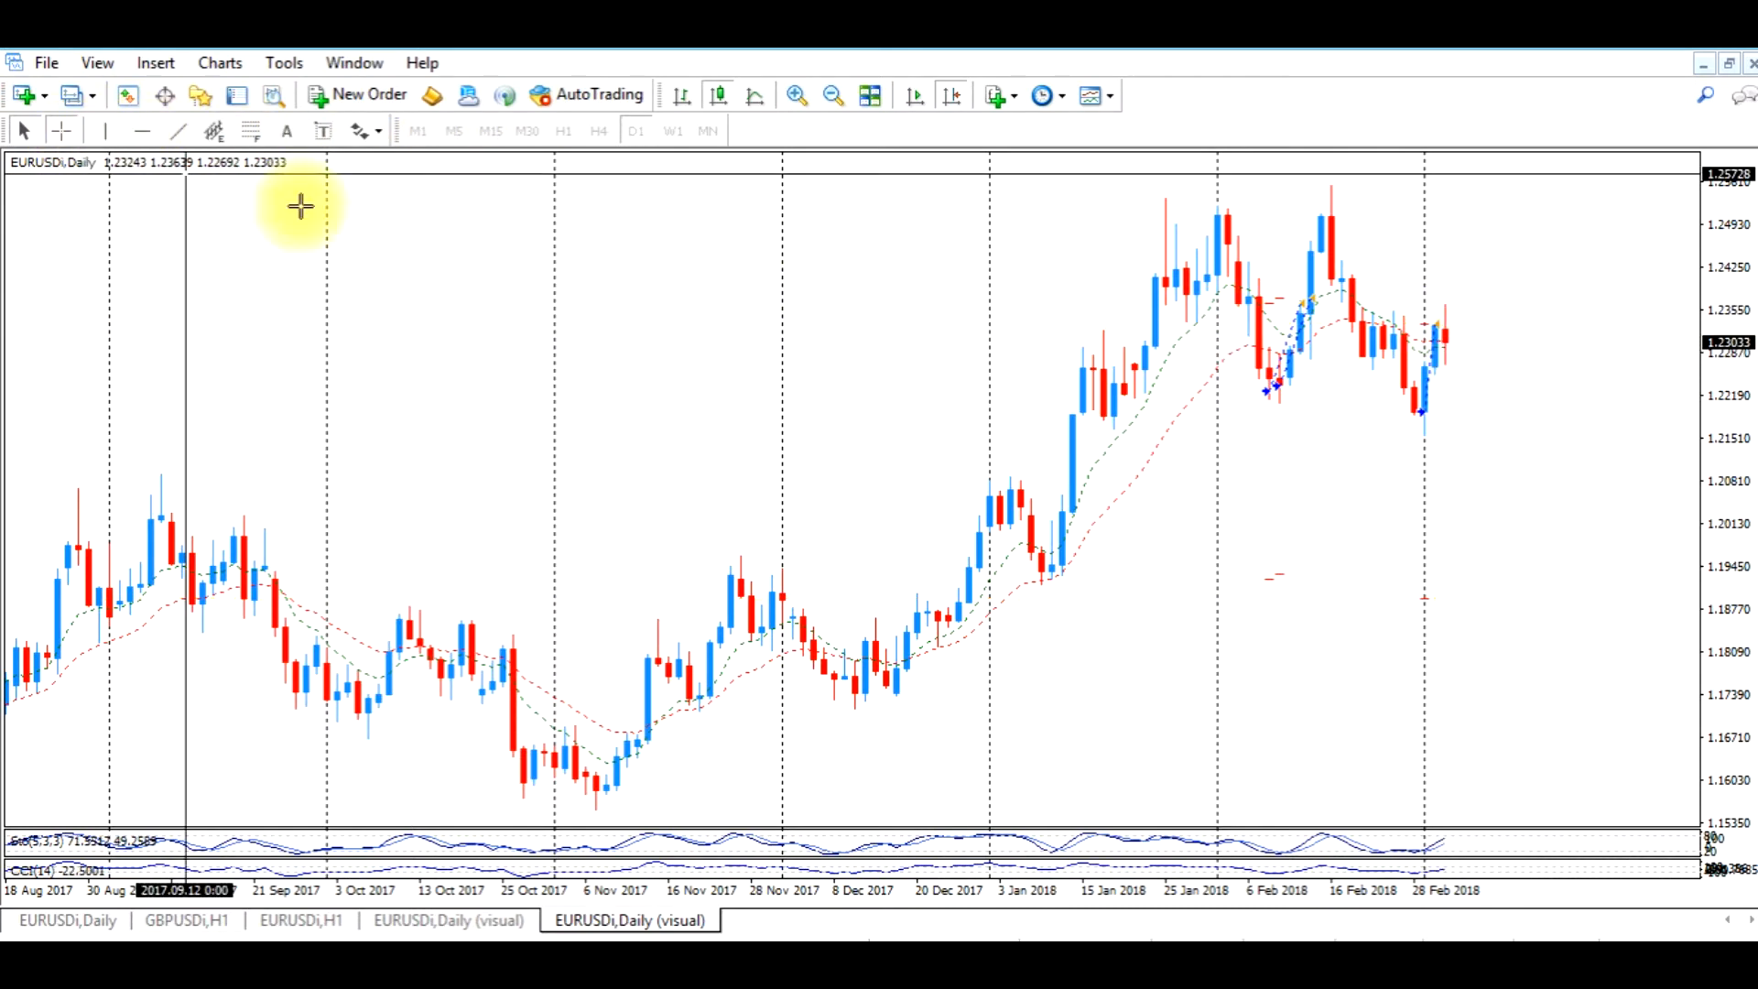
drag(1424, 411, 1446, 328)
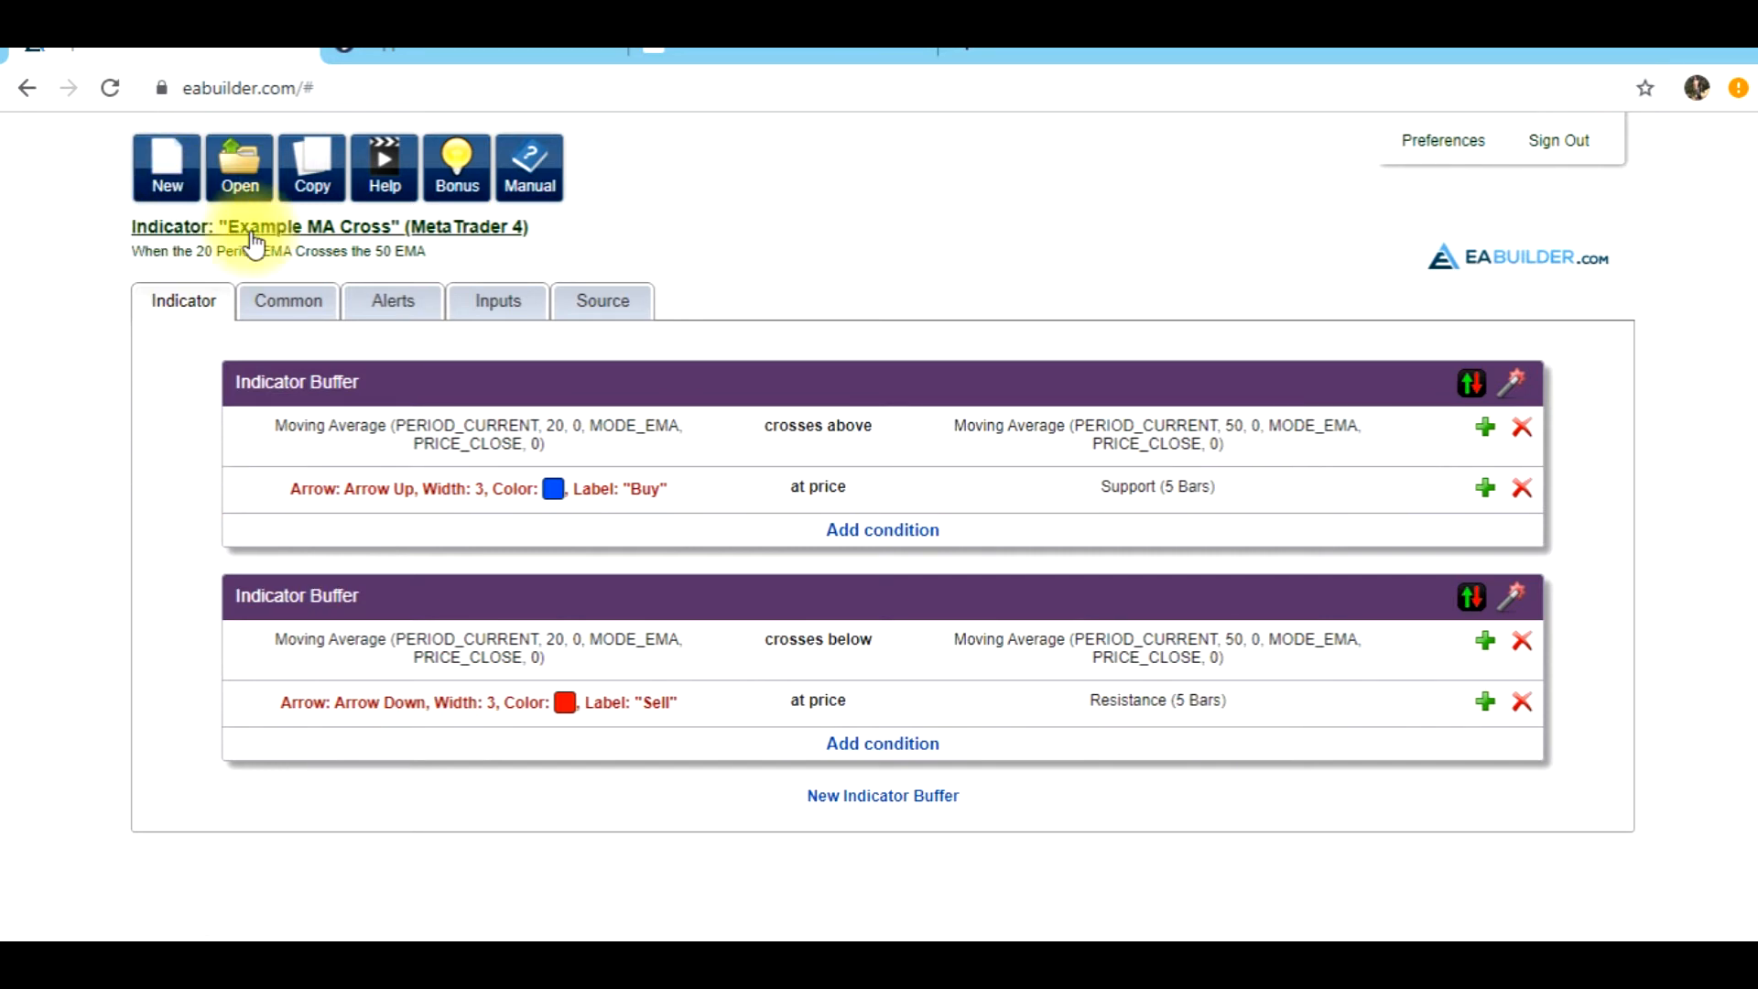
Create a MetaTrader 4 strategy in EA Builder named "Example MA Cross Robot" with the comment "Robot will trade when the 20 crosses the 50 EMA"
click(168, 174)
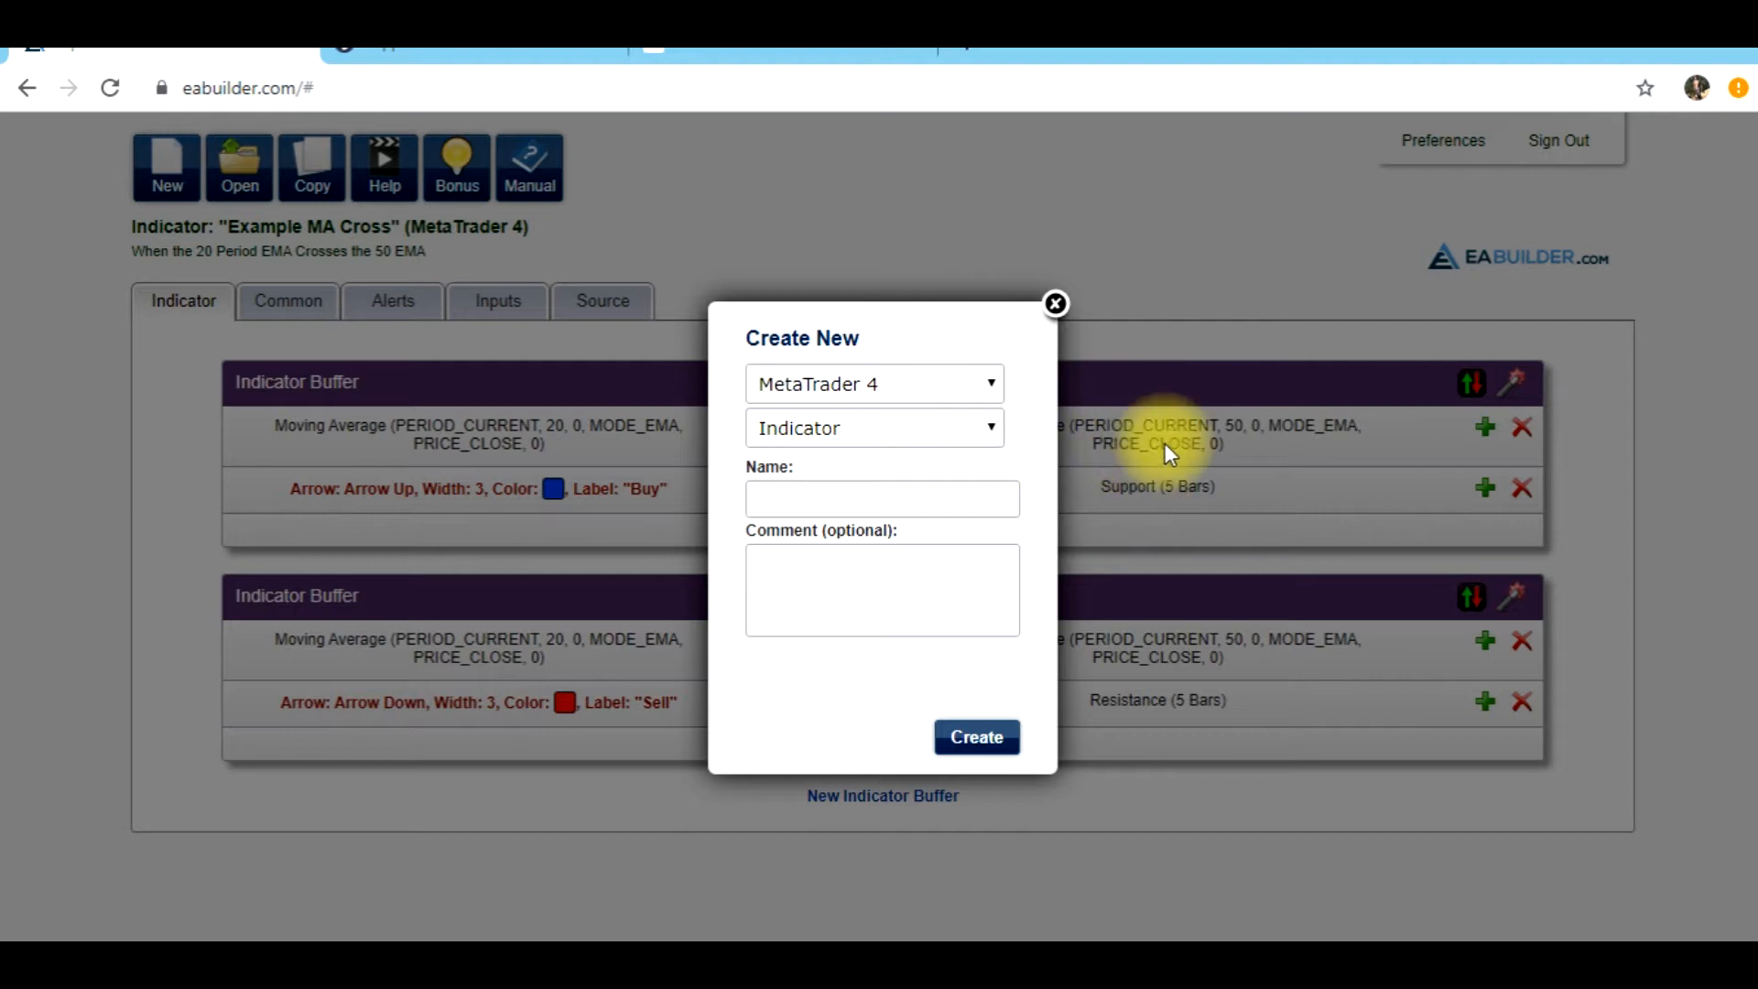
click(988, 443)
click(935, 465)
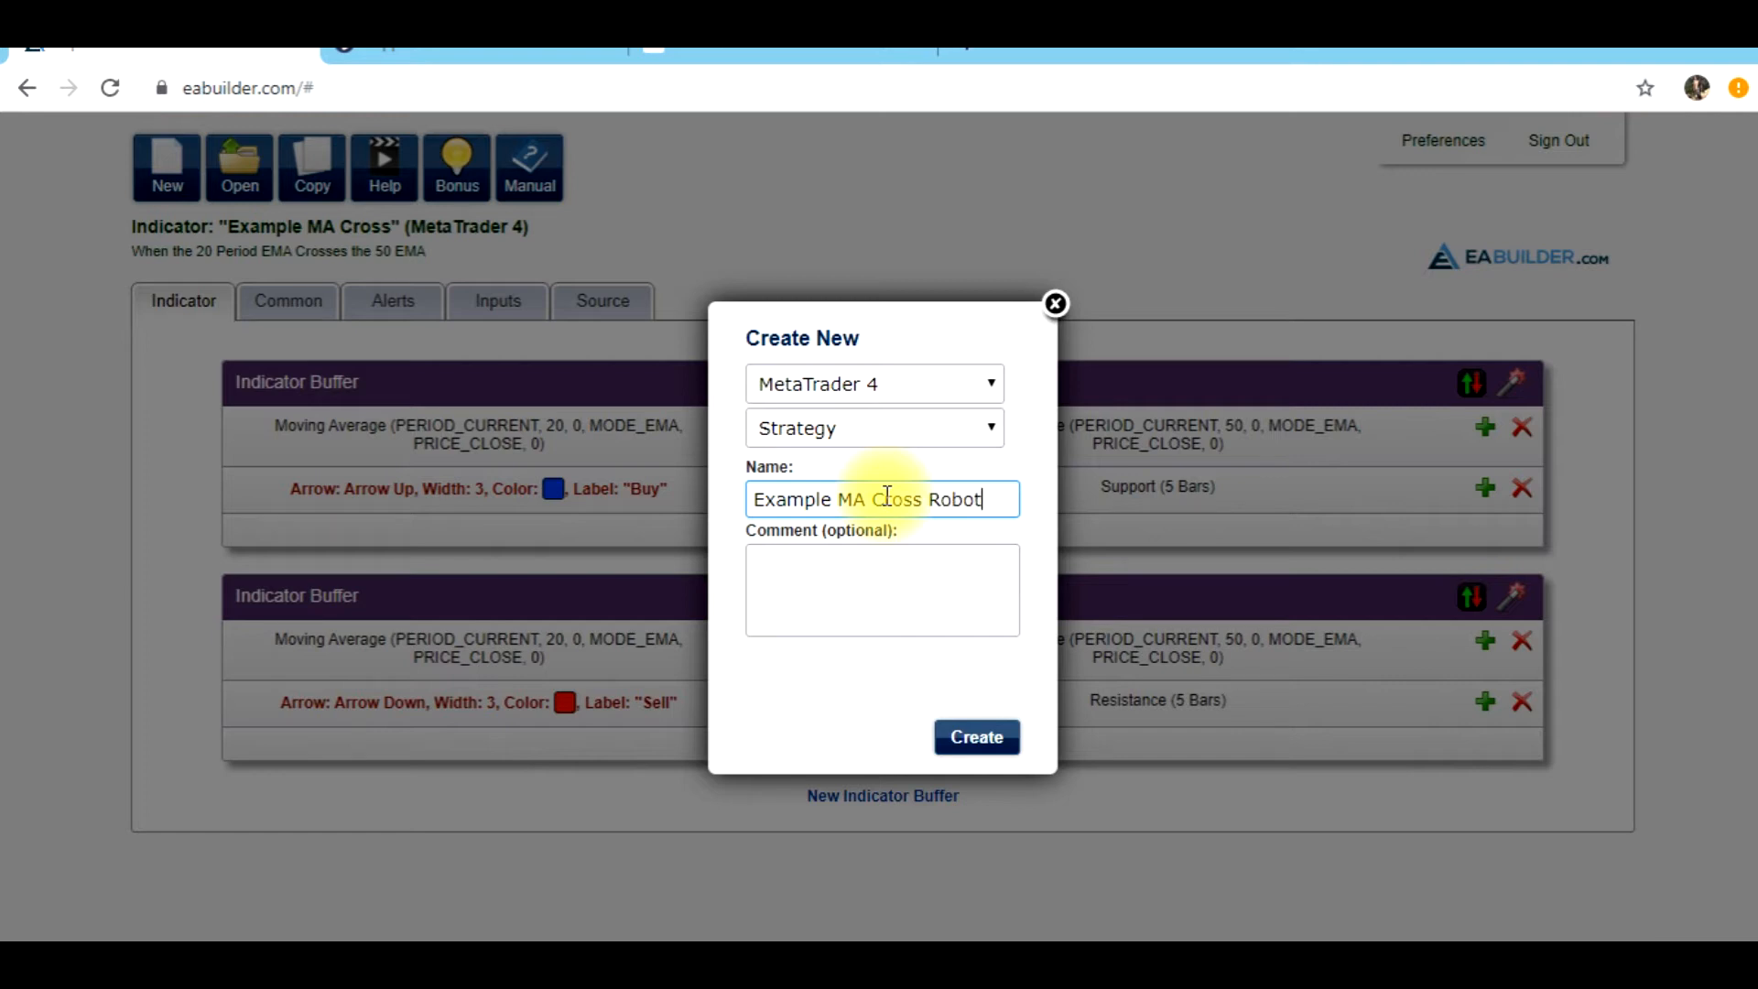
click(872, 584)
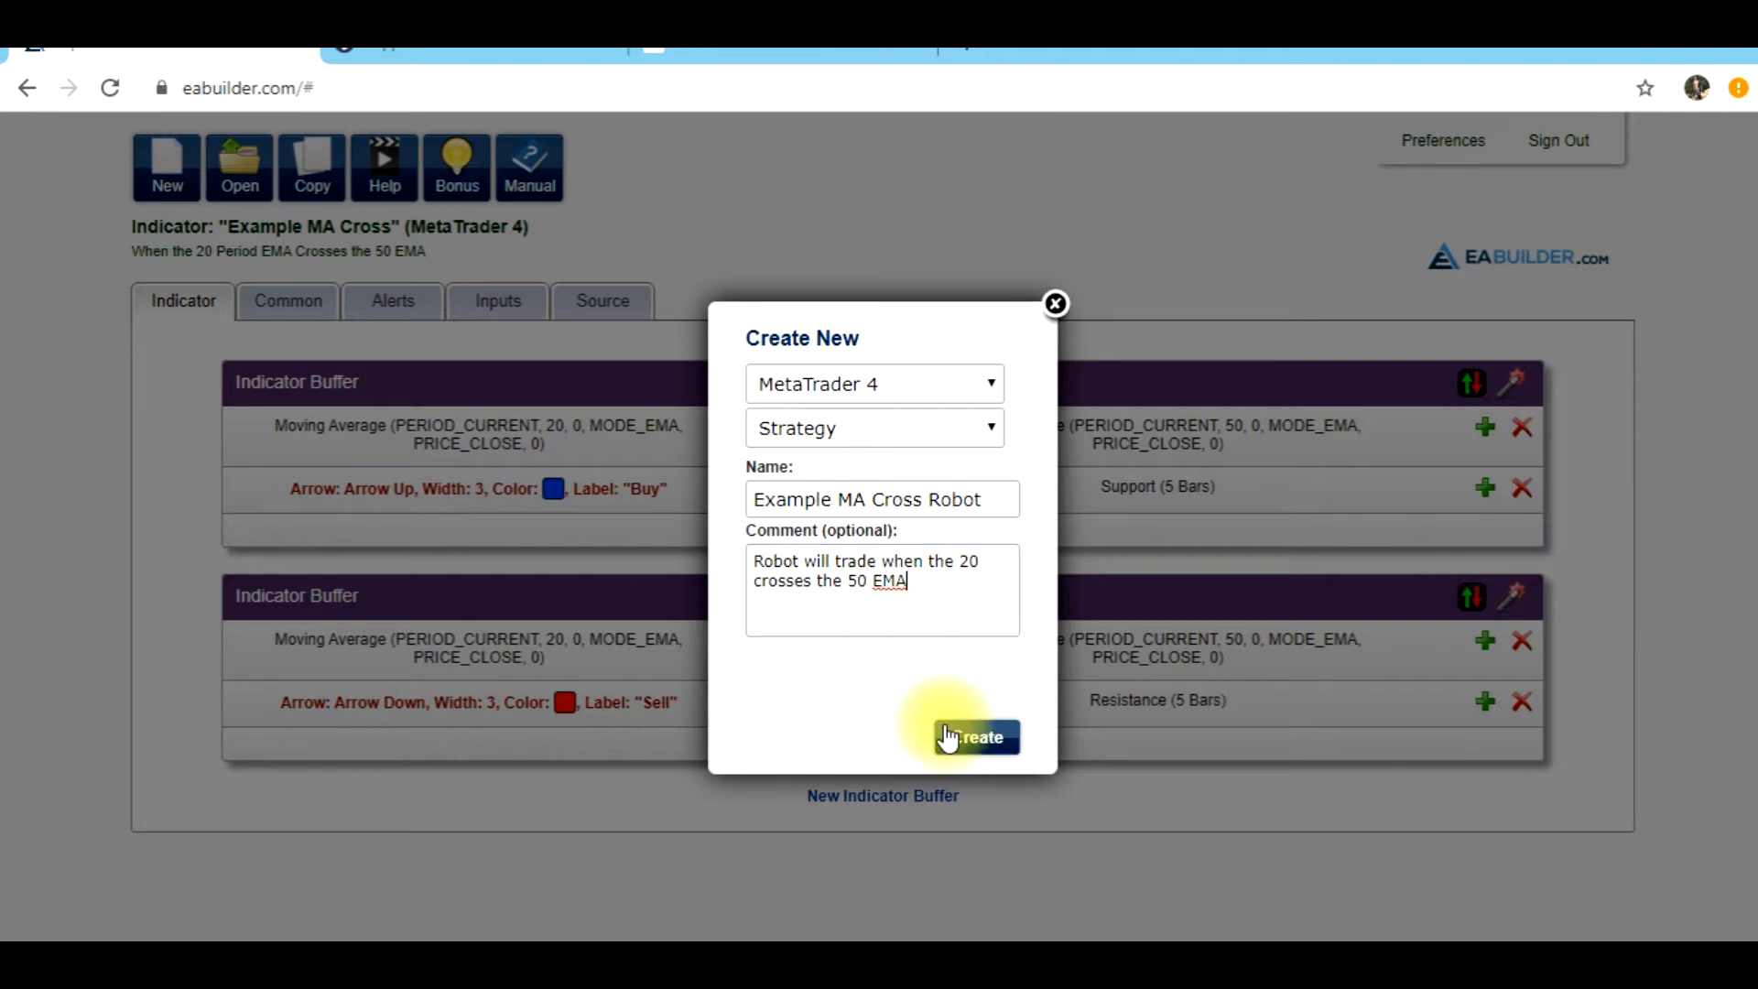
click(952, 743)
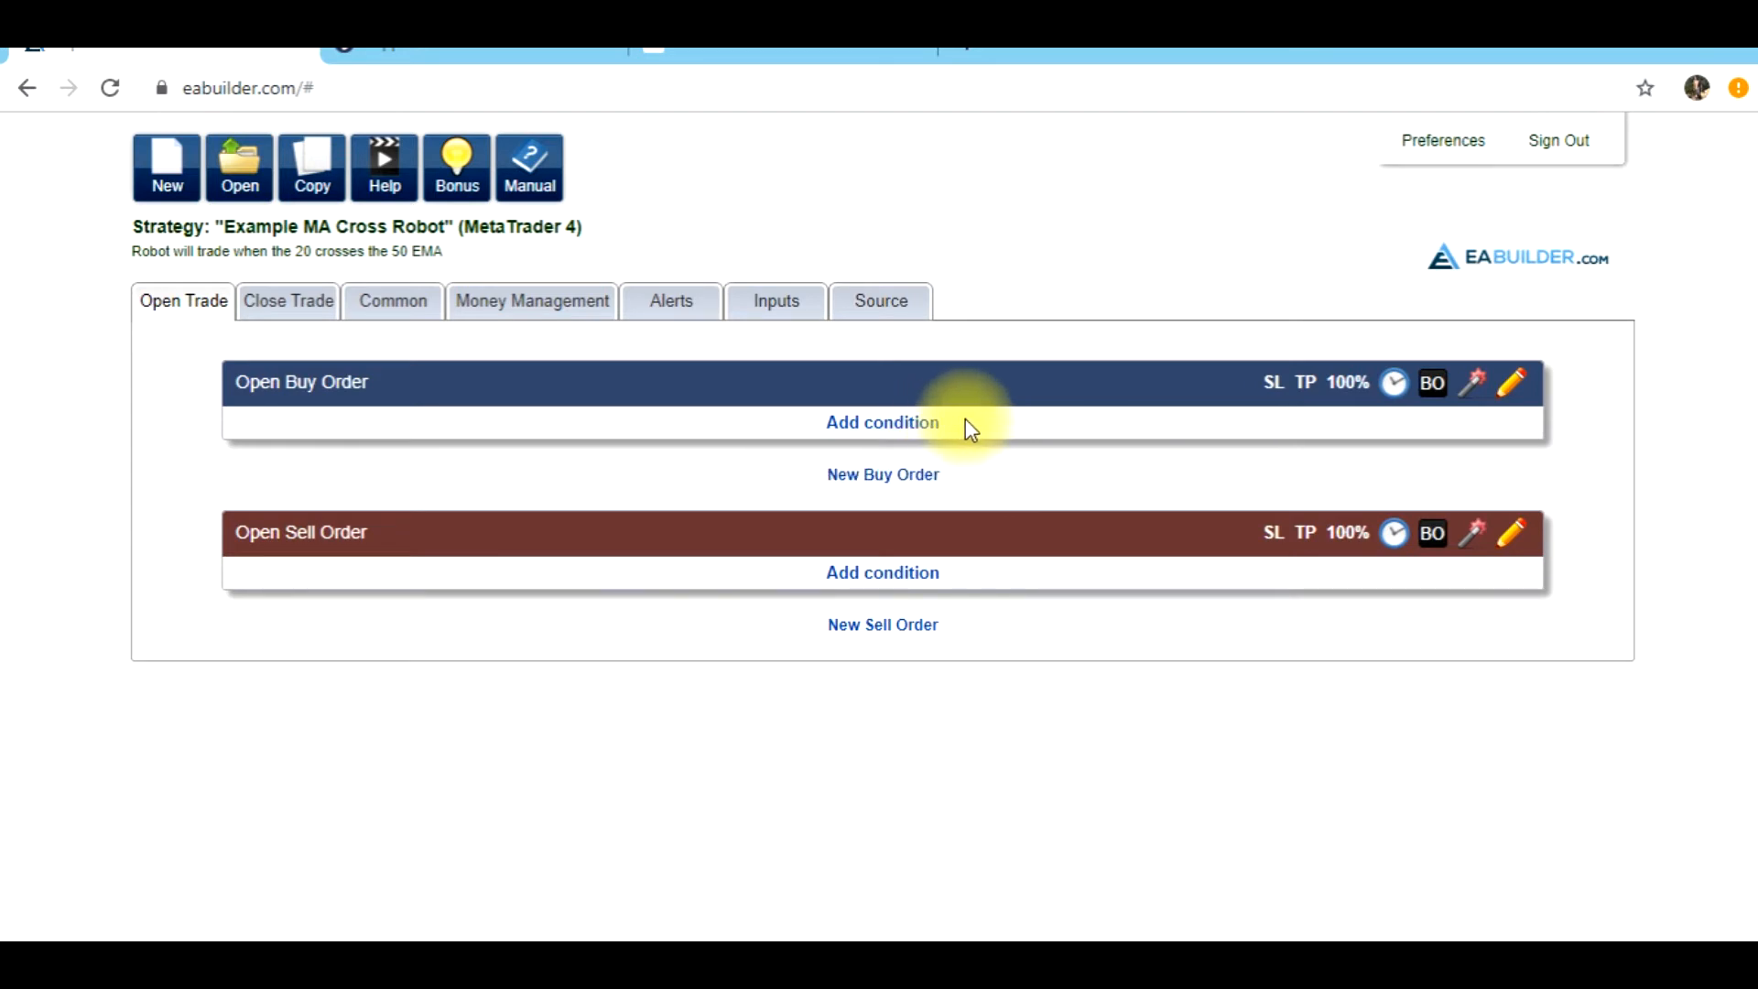
Start a condition for the Open Buy Order with a first Moving Average of period 20 and Exponential method
click(919, 426)
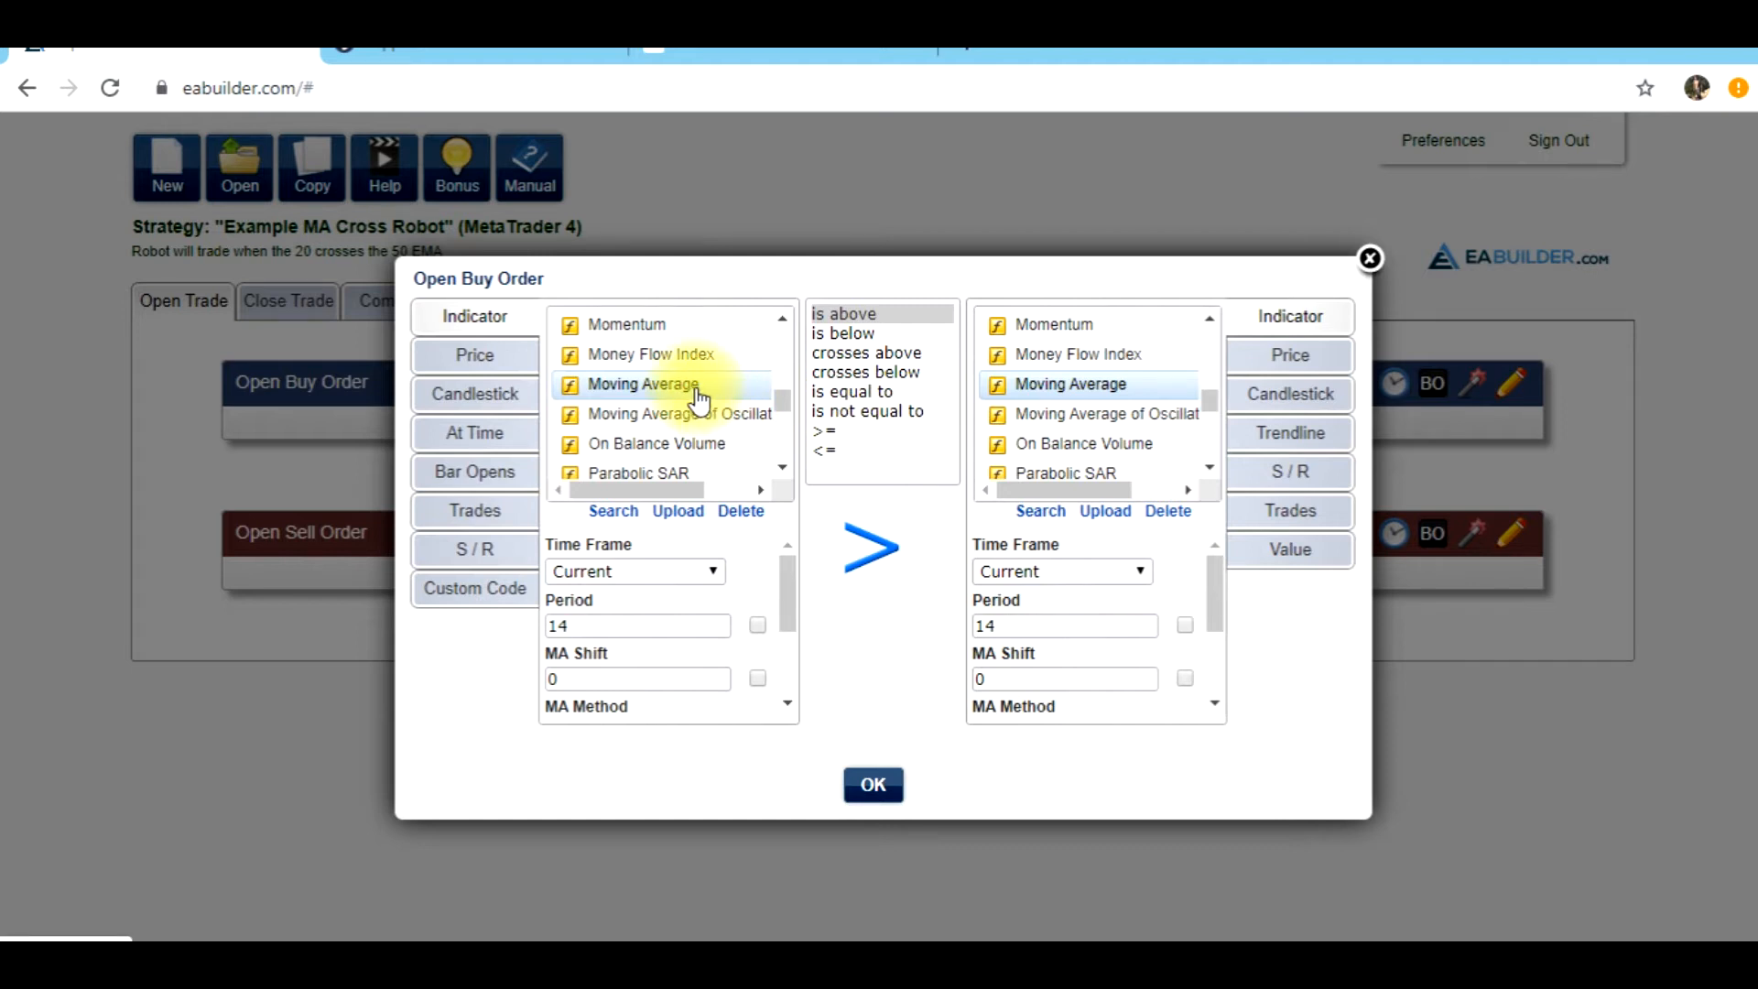
double_click(609, 626)
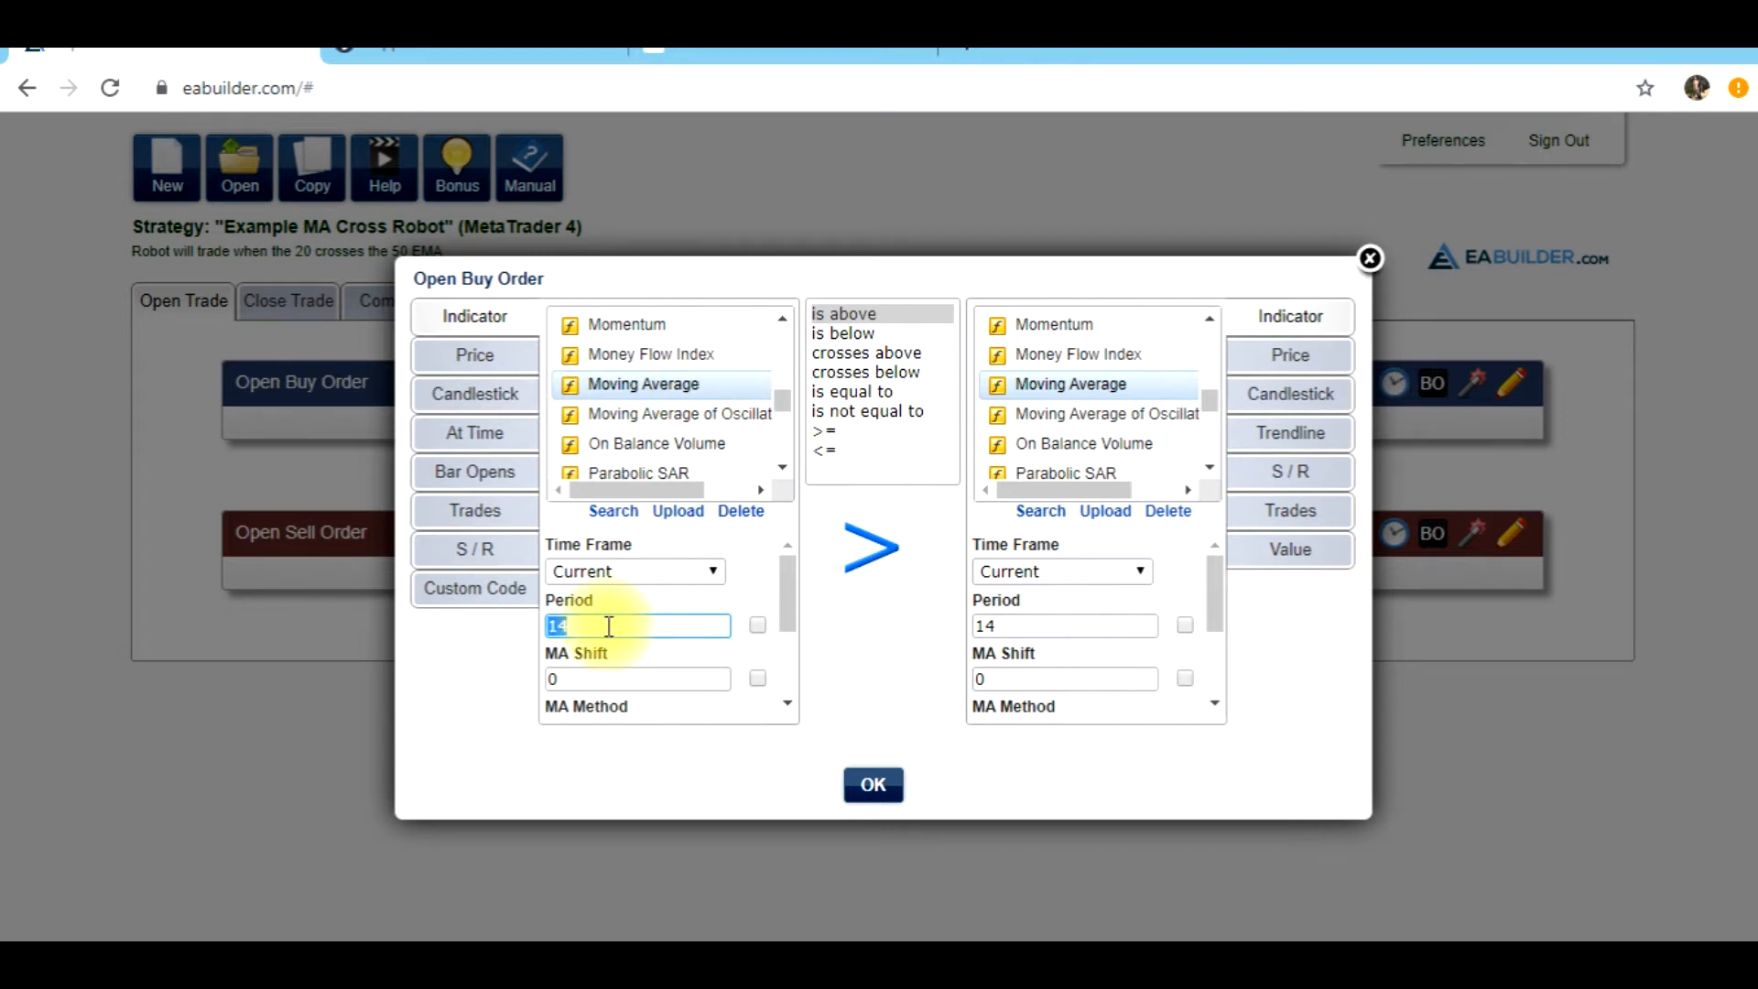
click(756, 639)
scroll(783, 622, down, 3)
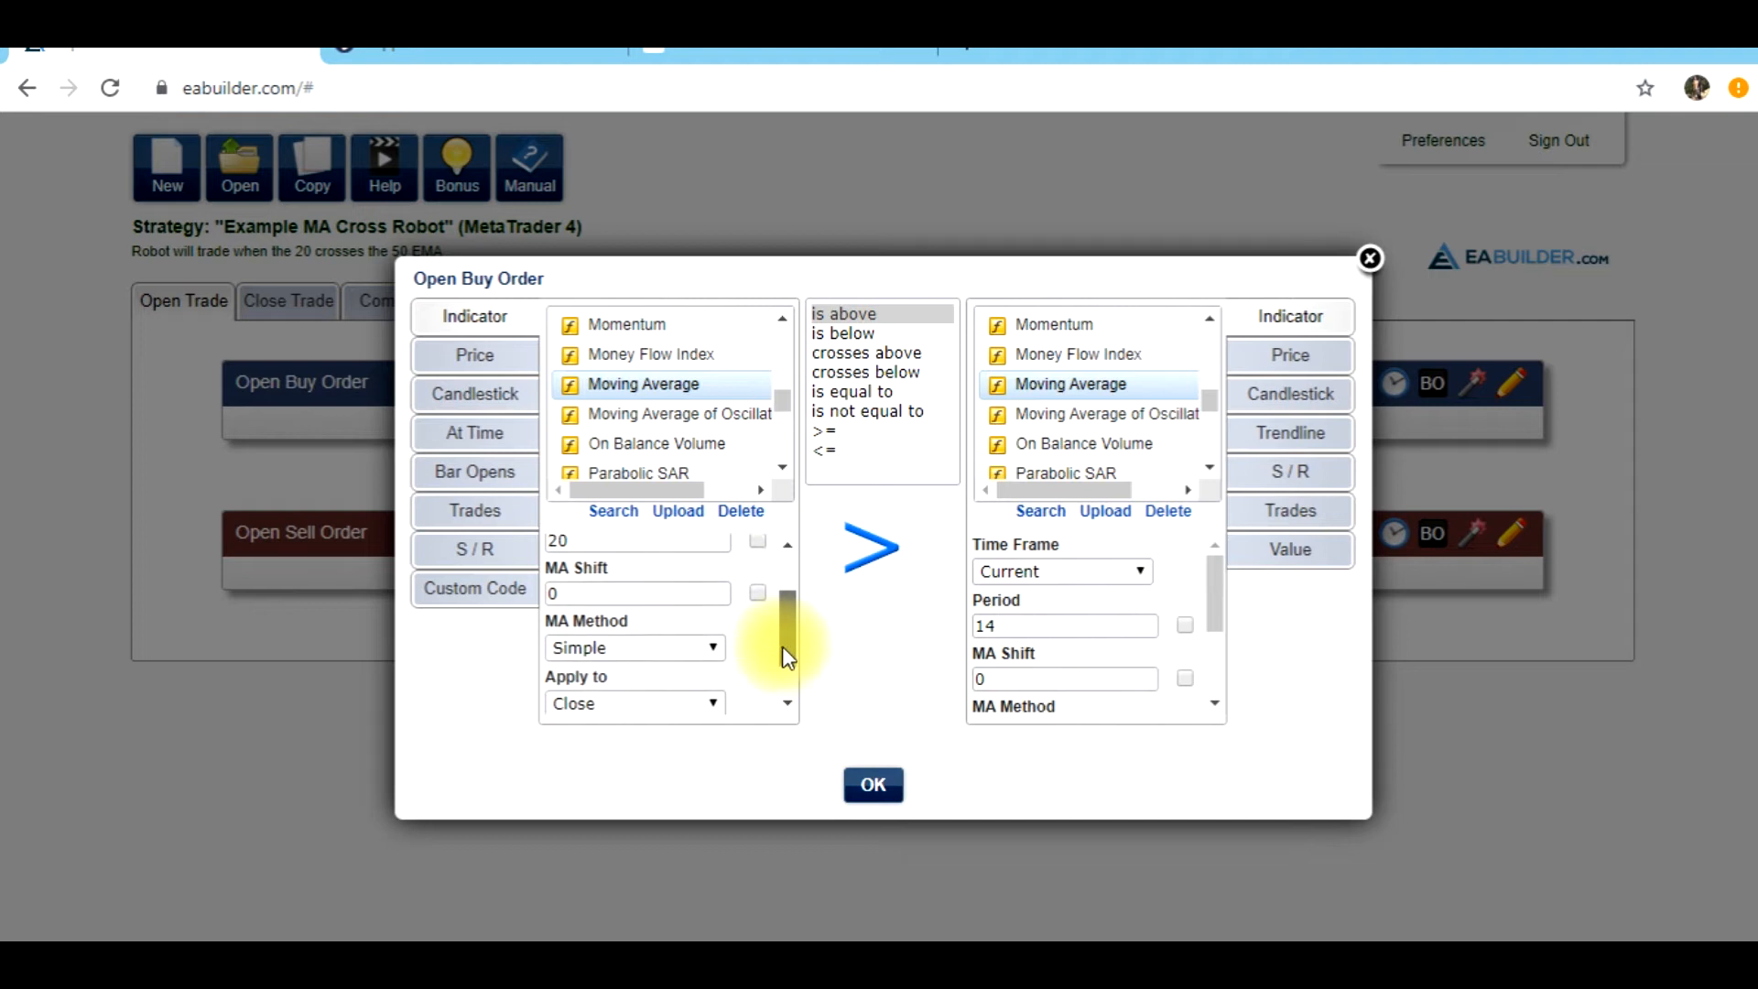
click(698, 619)
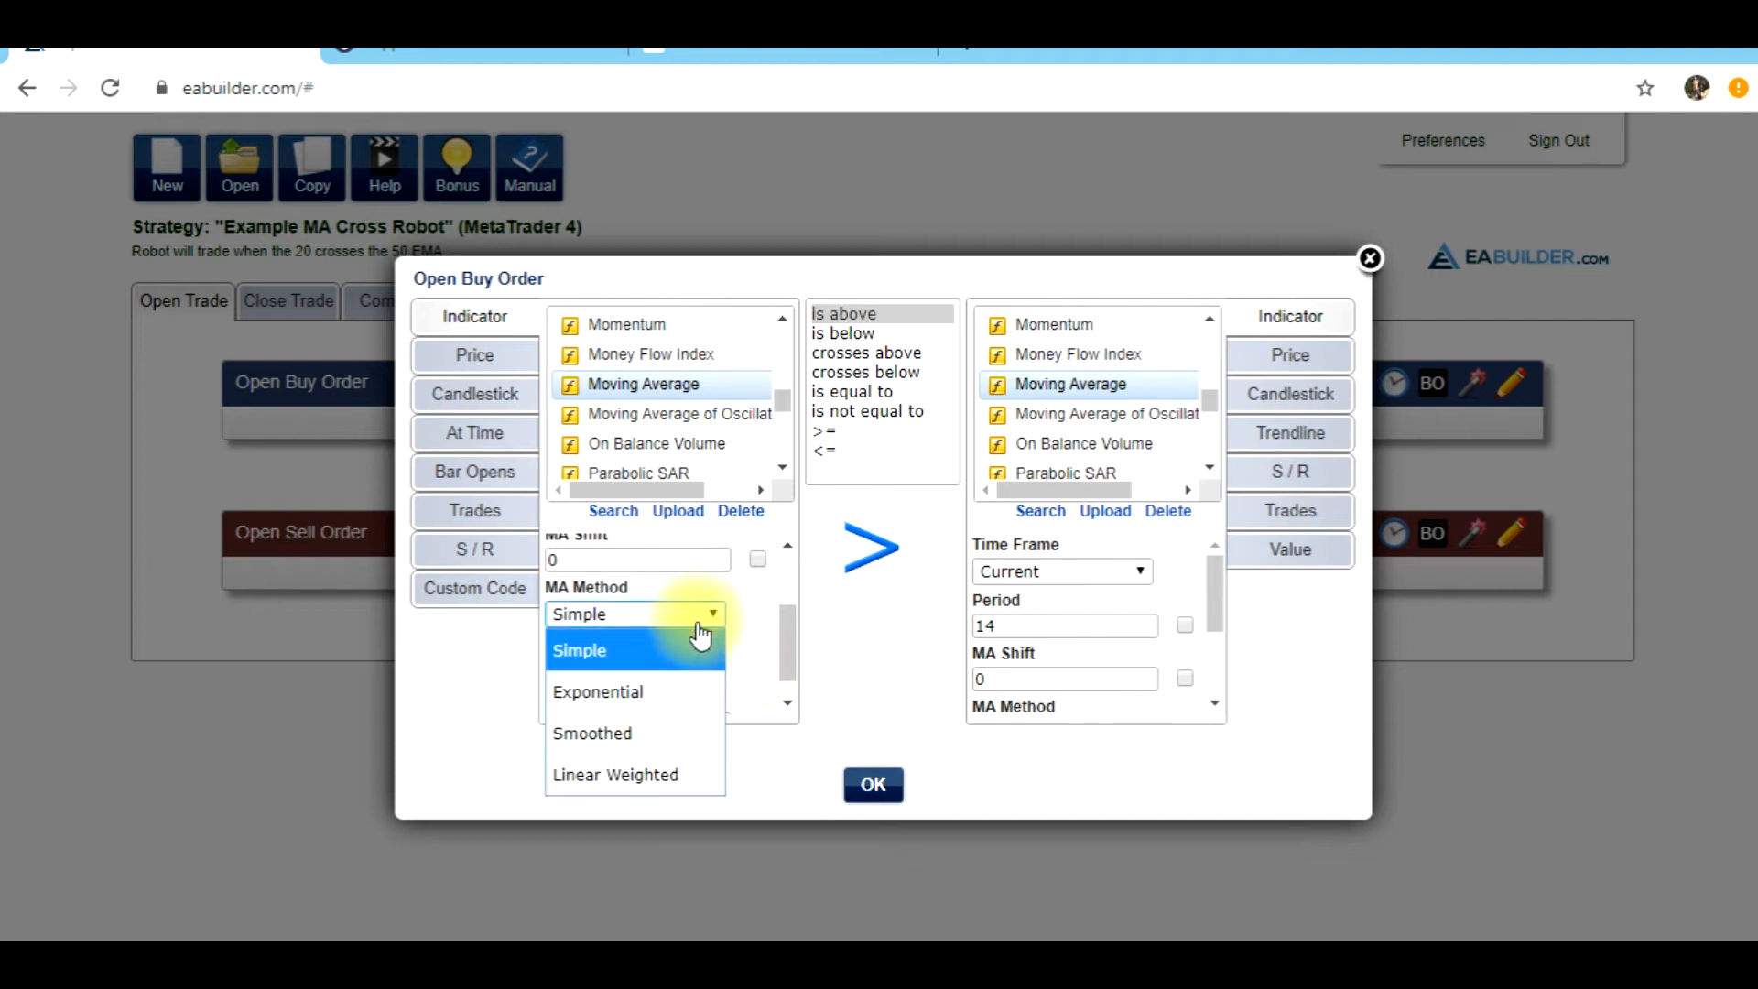
click(671, 701)
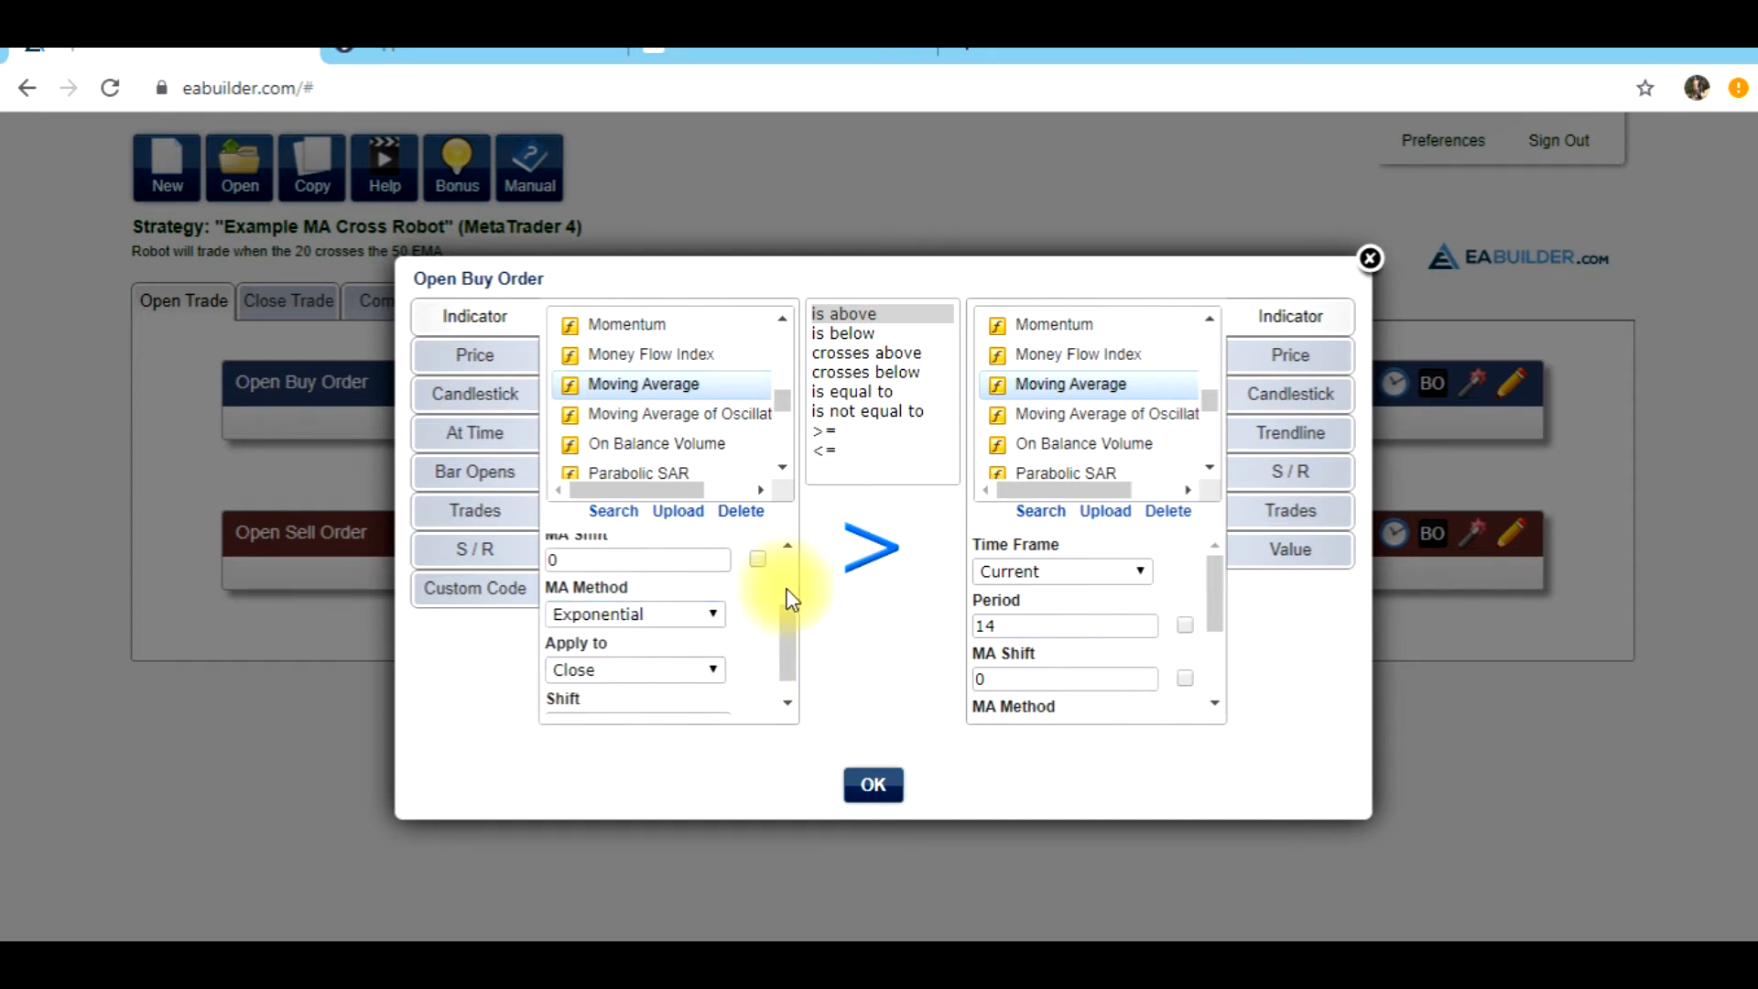
Complete the buy condition as crosses above a second Moving Average with period 50 and Exponential method
click(875, 354)
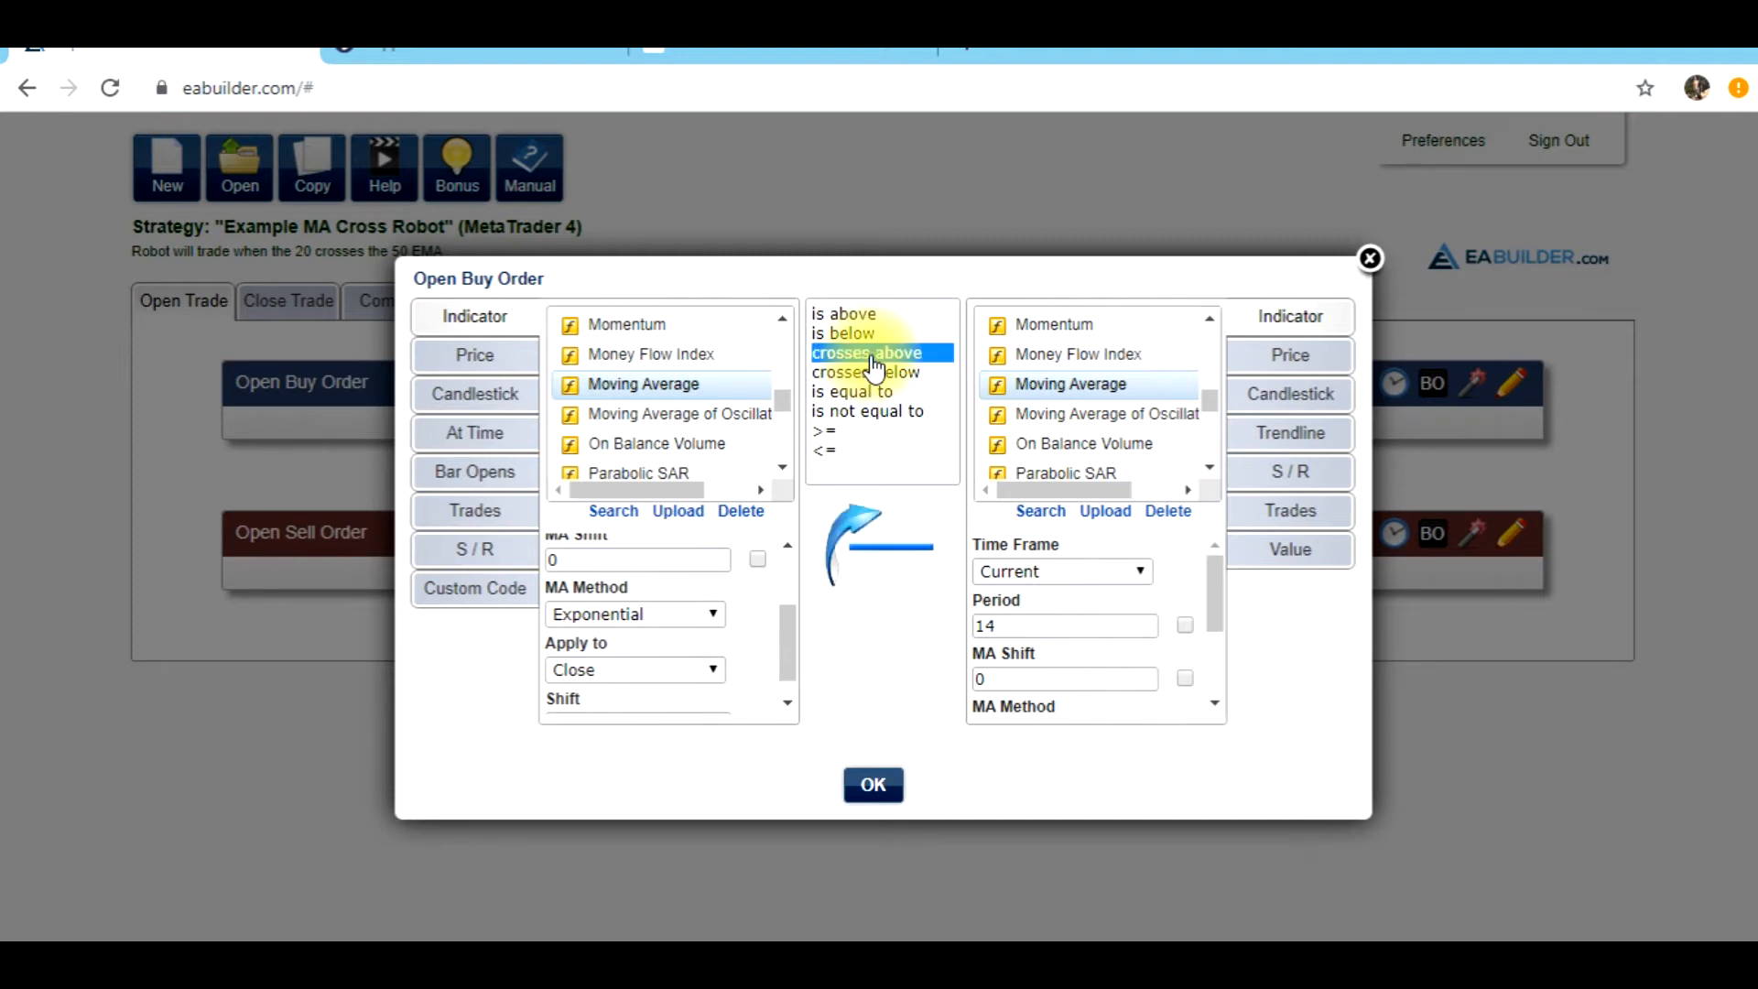
click(1059, 388)
click(1077, 624)
double_click(1047, 625)
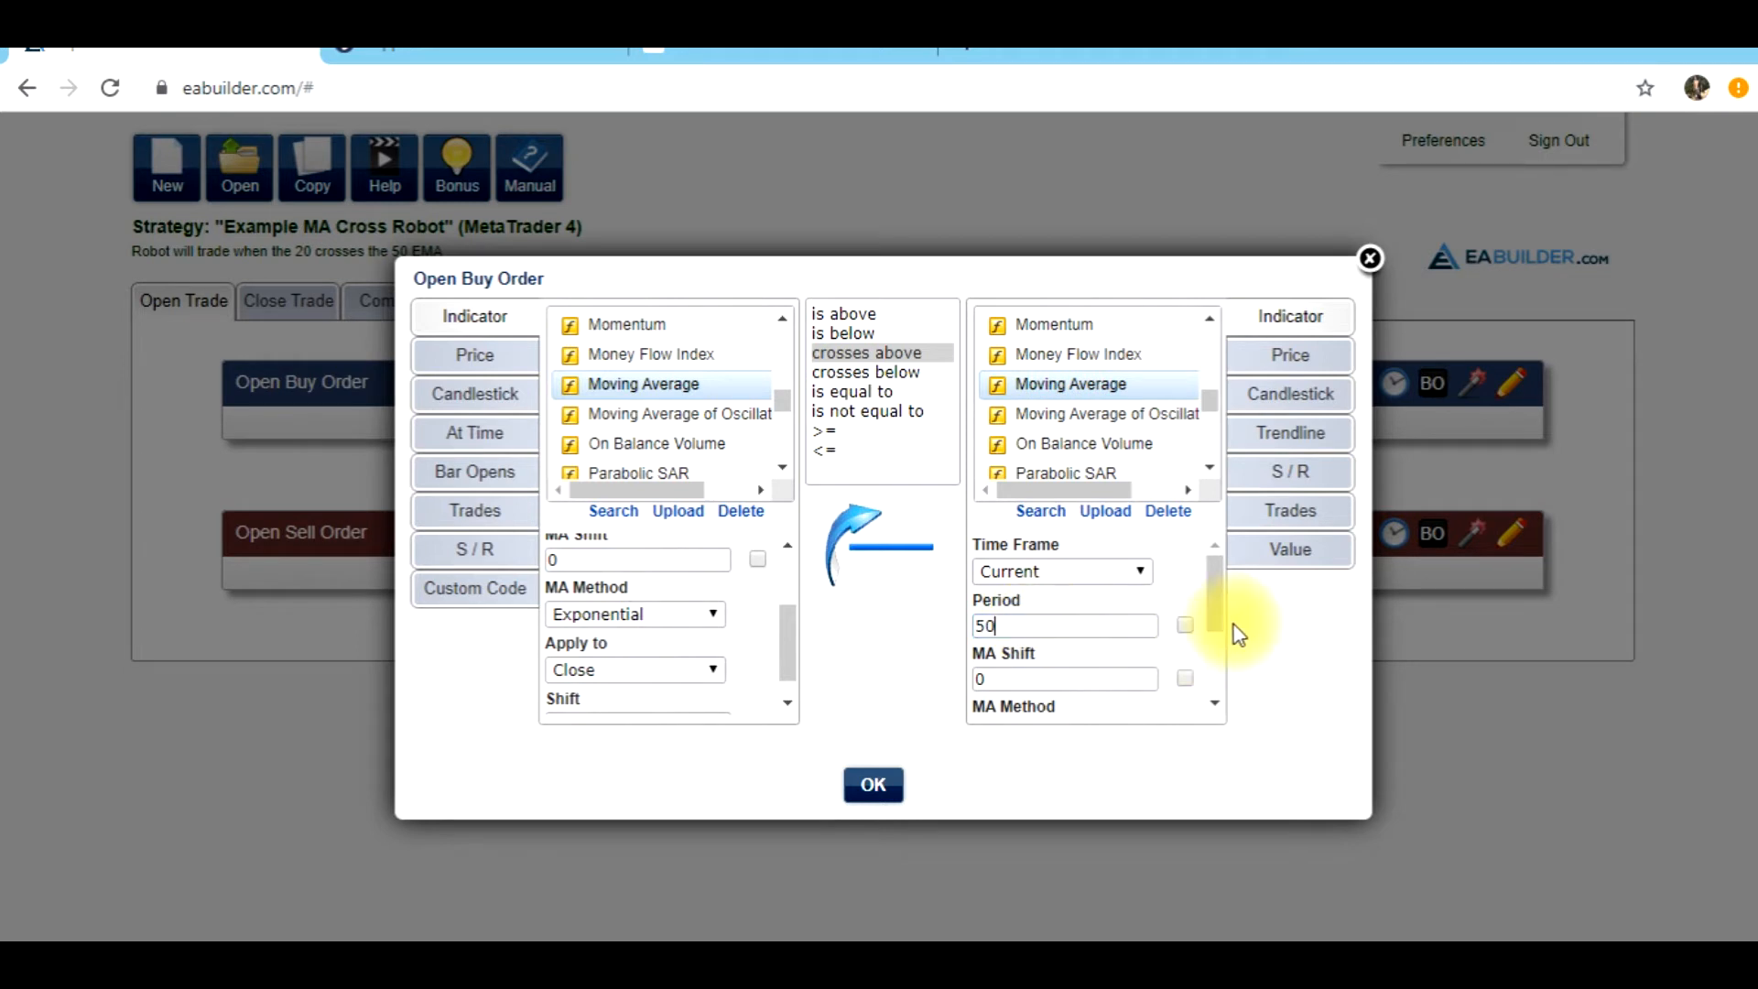
drag(1216, 591, 1227, 688)
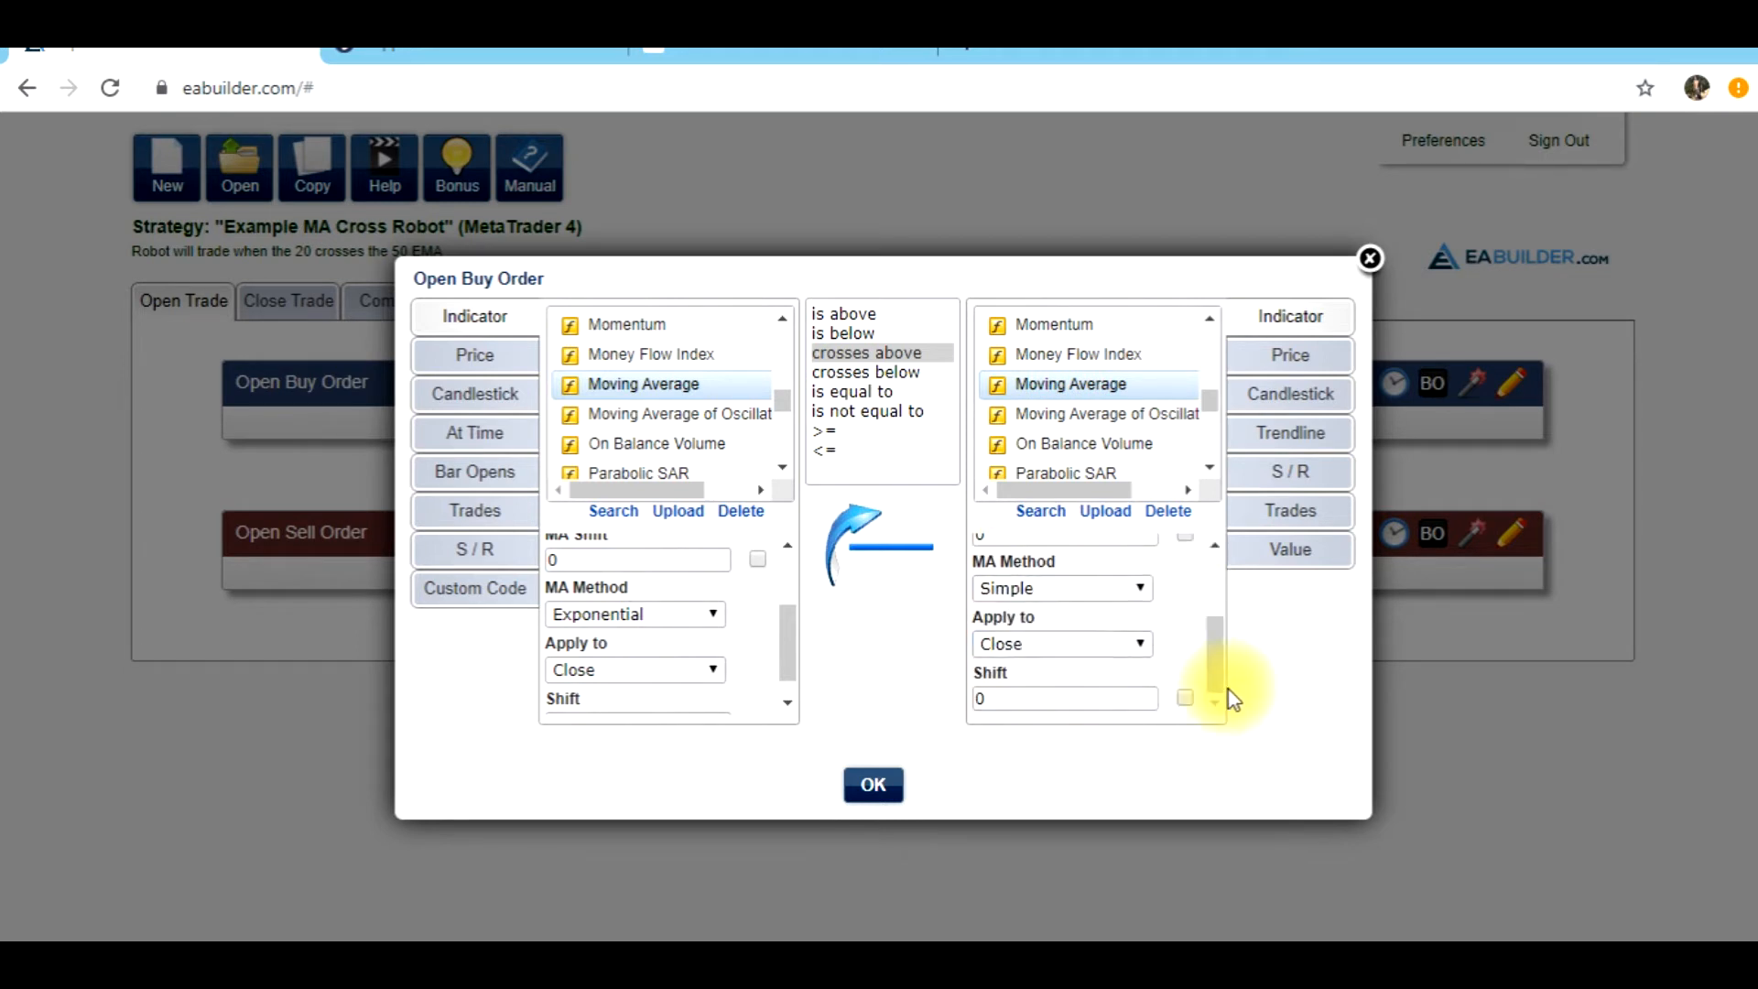
click(1126, 591)
click(872, 784)
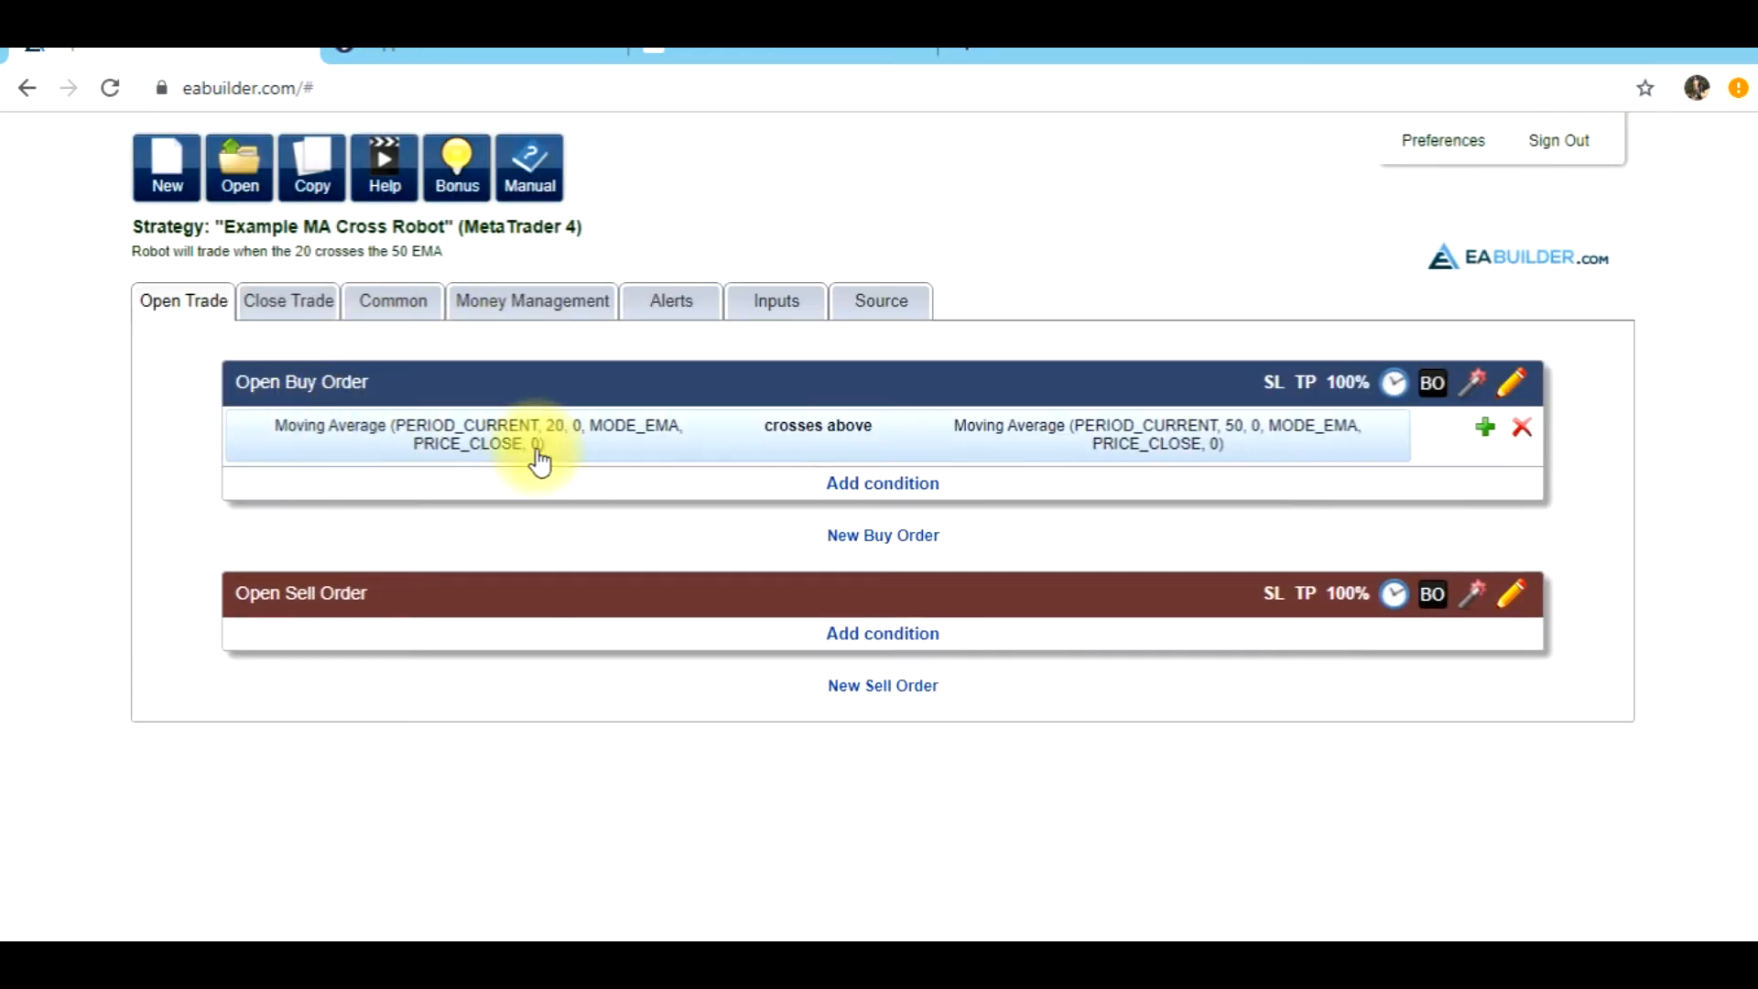
drag(236, 393, 373, 407)
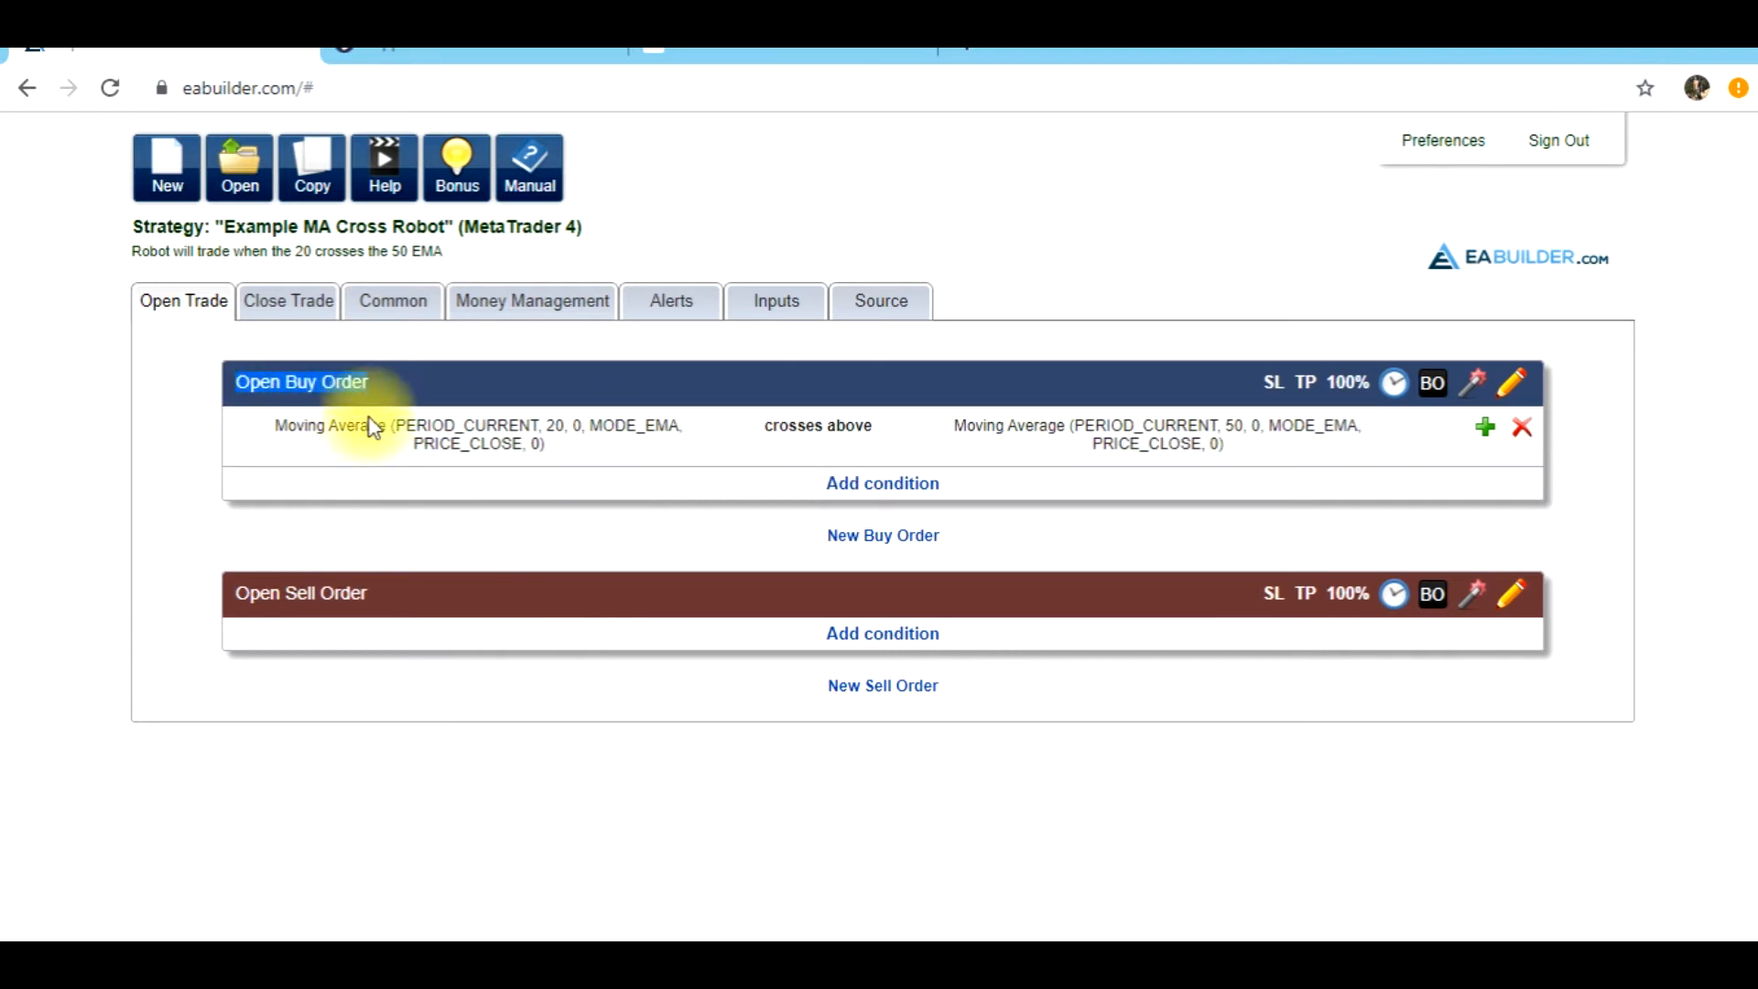
click(407, 400)
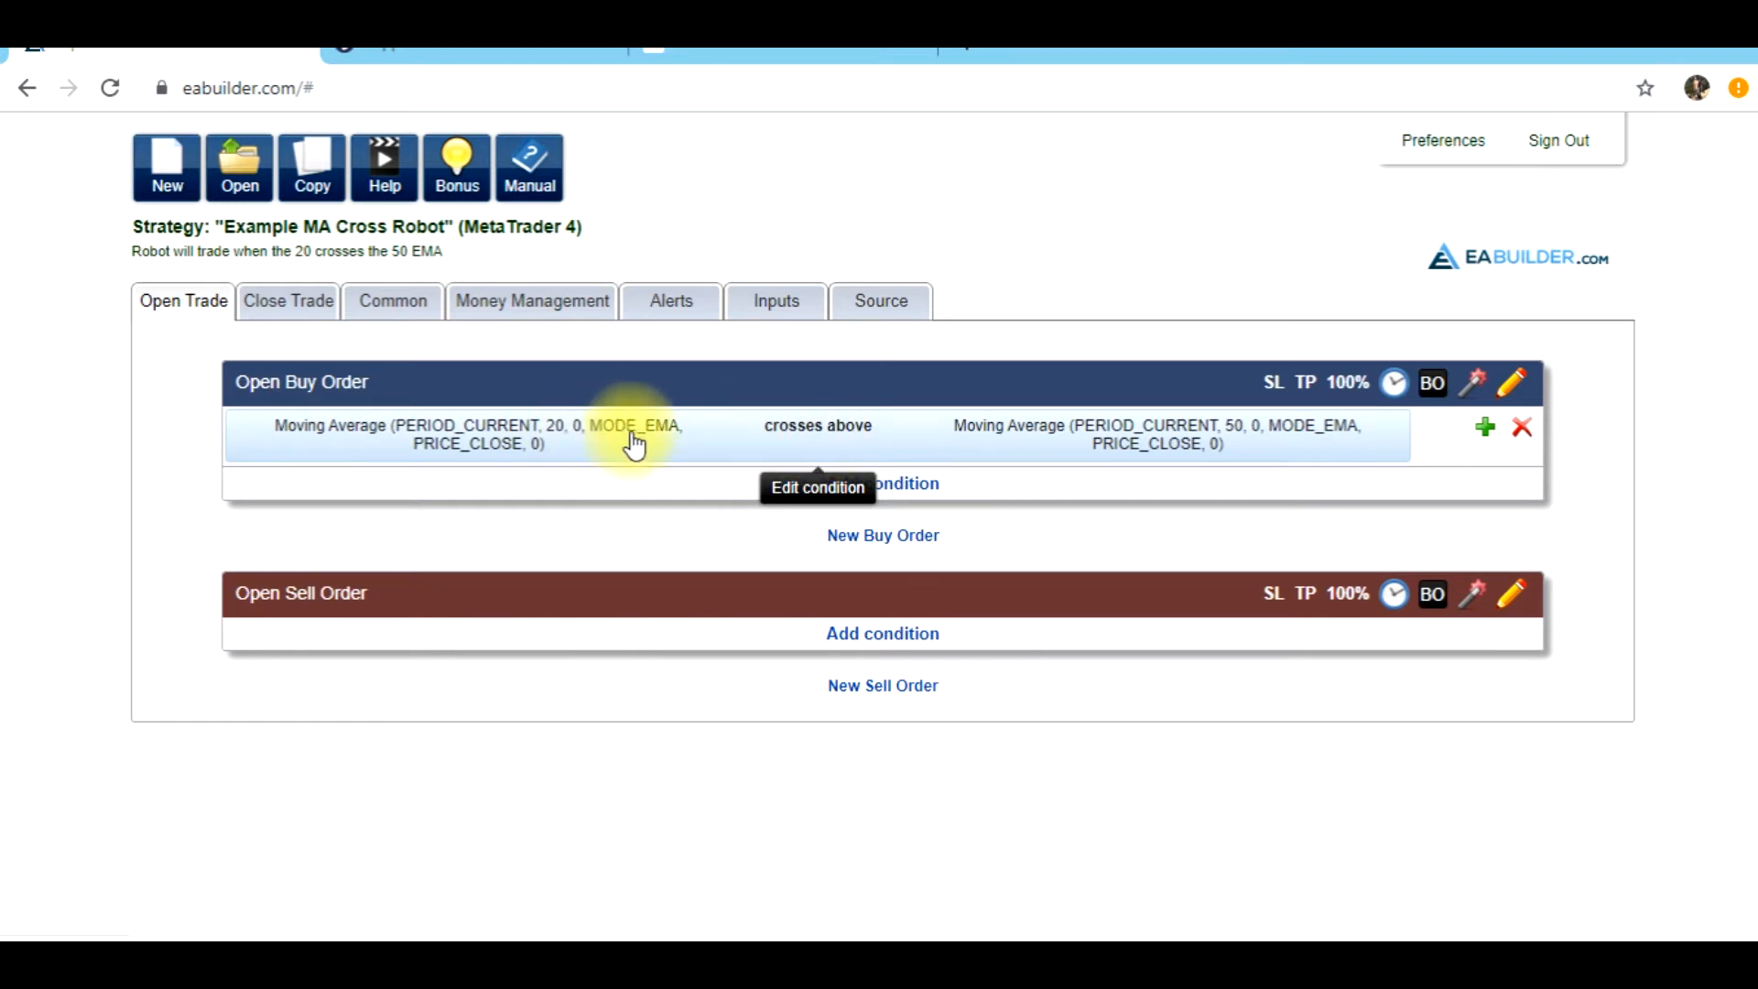
Add a stop loss to the Open Buy Order at the order open price minus 50 pips
click(1269, 392)
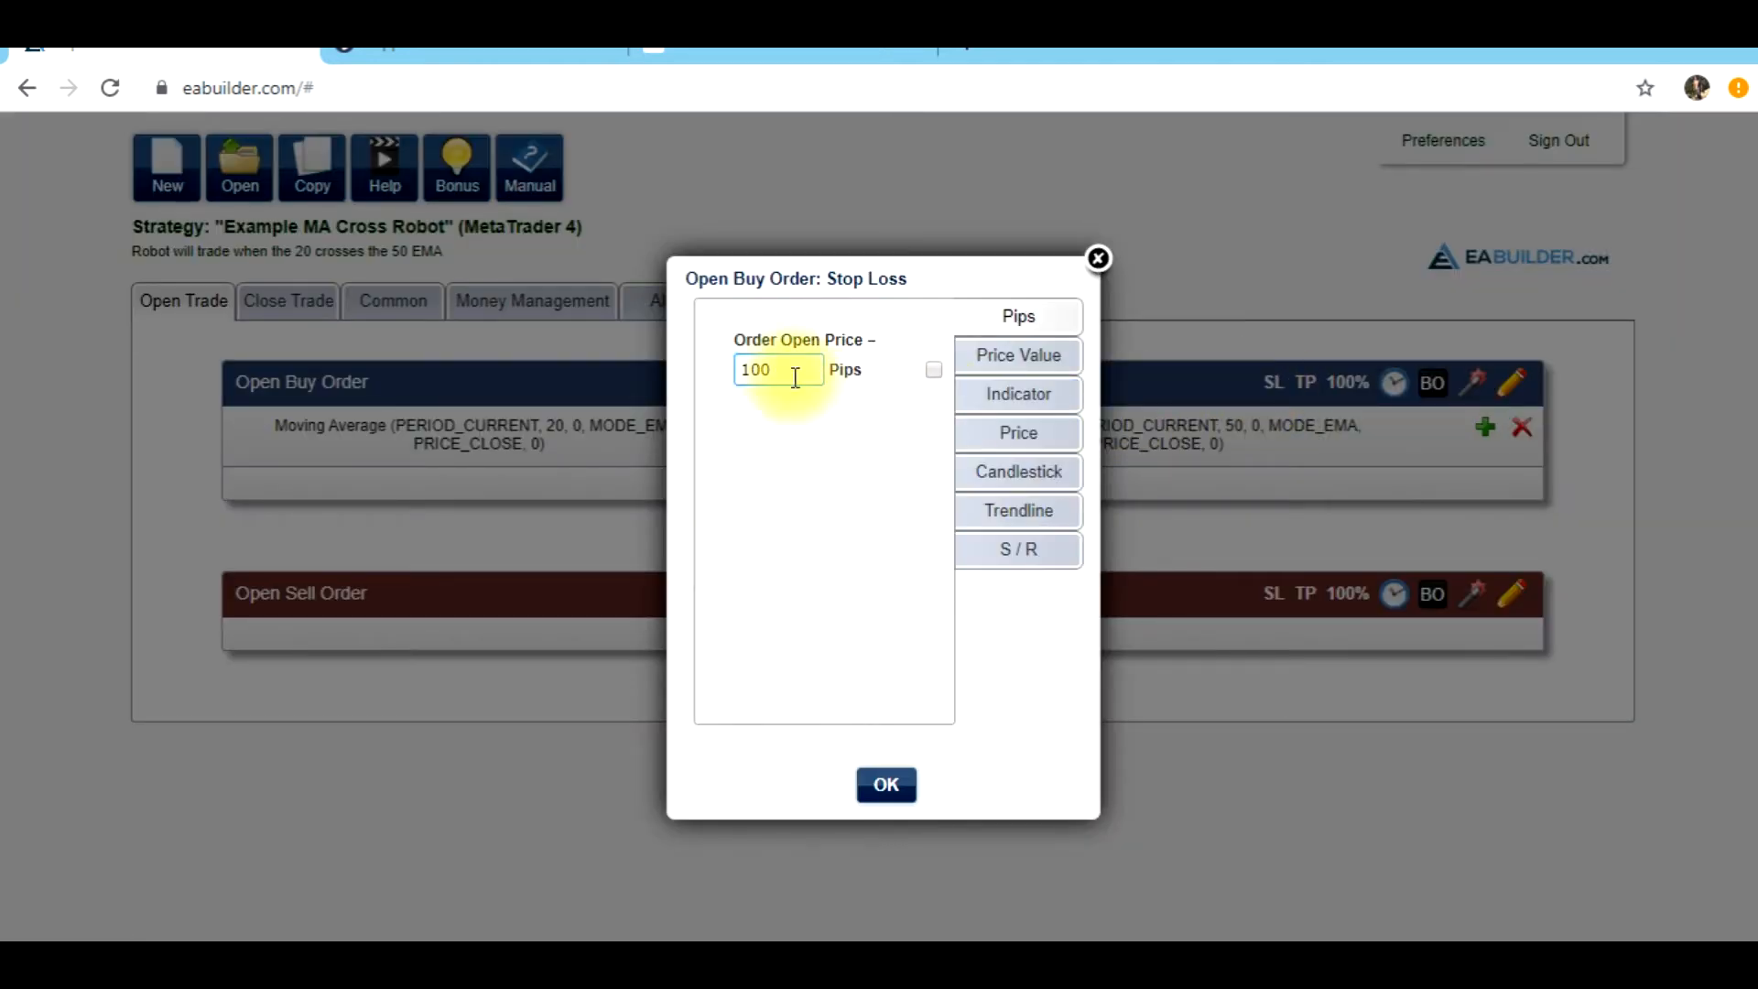
drag(789, 372, 705, 369)
text(50)
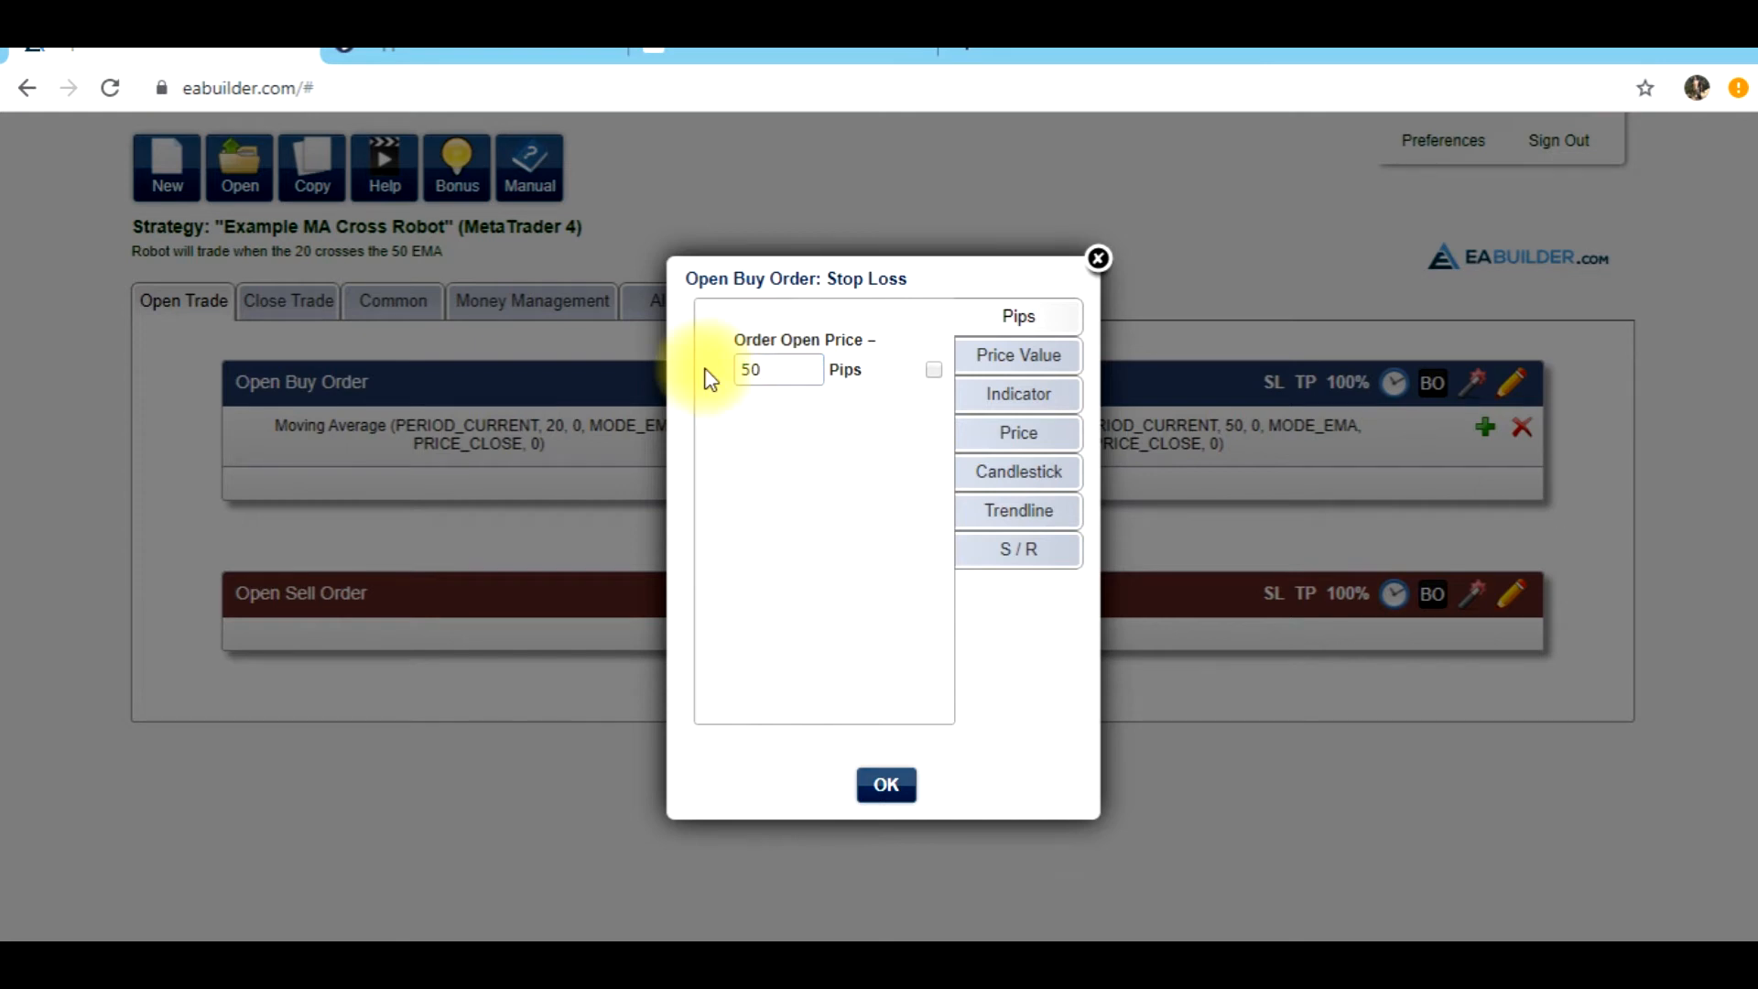
click(888, 784)
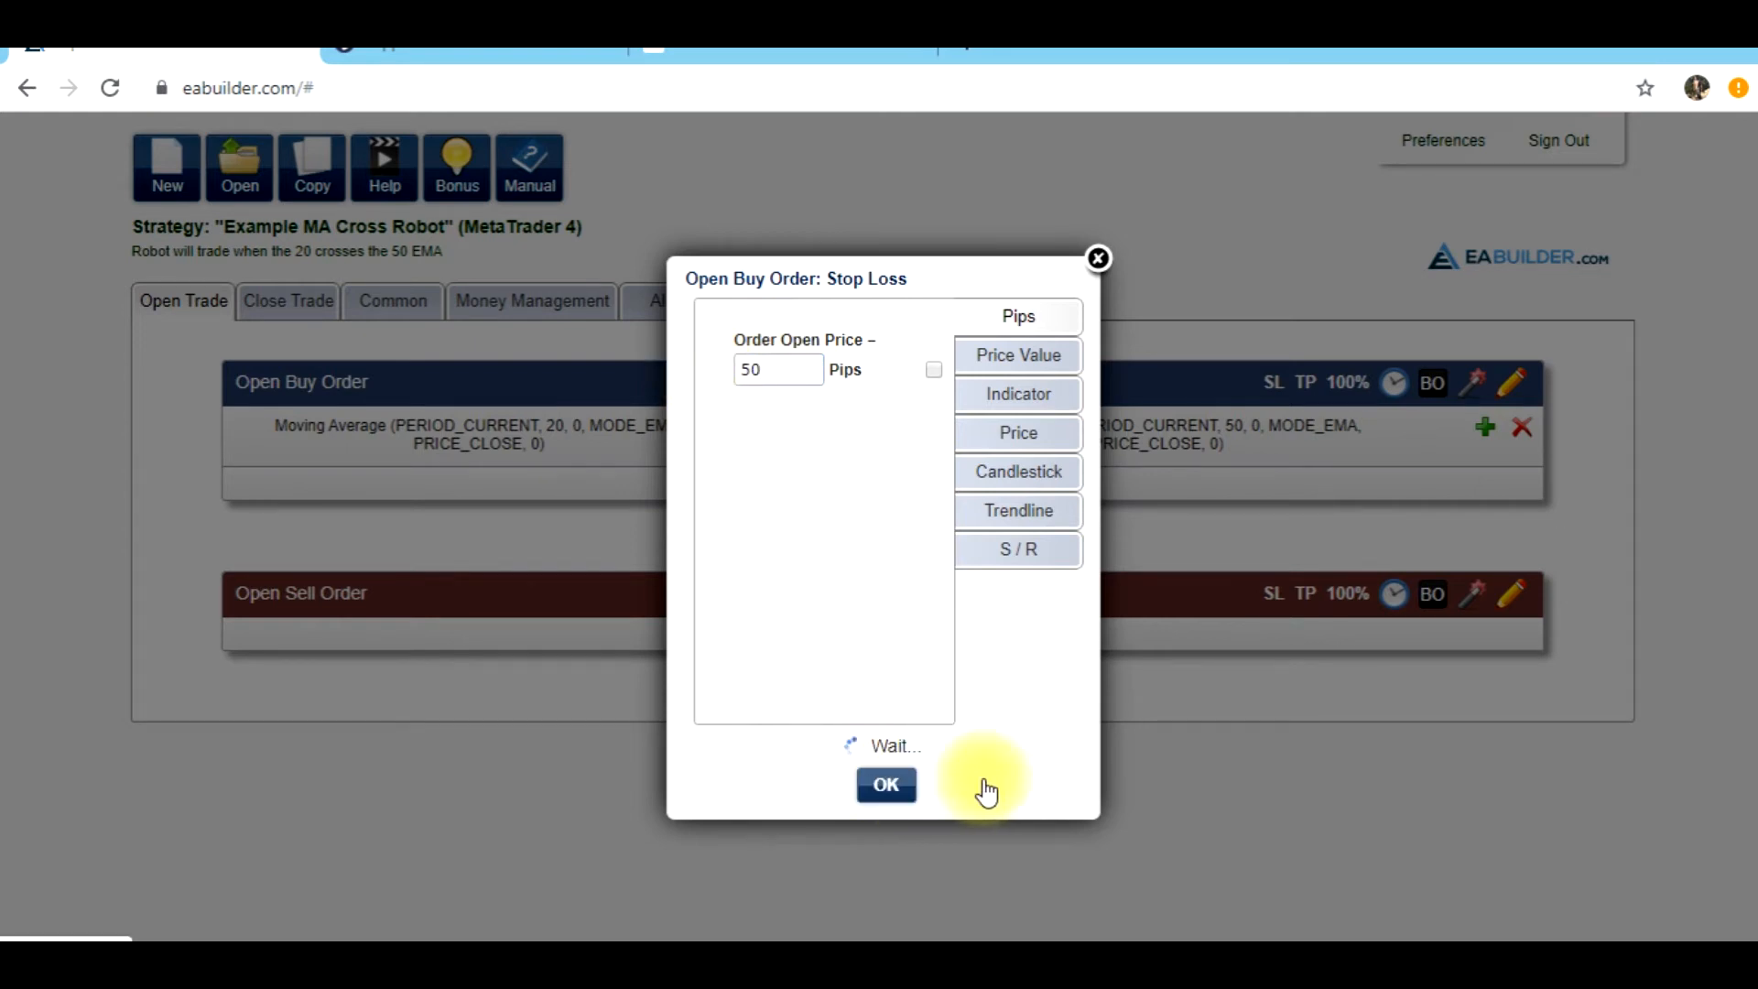
Add a take profit to the Open Buy Order at the order open price plus 350 pips
click(1306, 393)
drag(765, 372, 694, 380)
text(300)
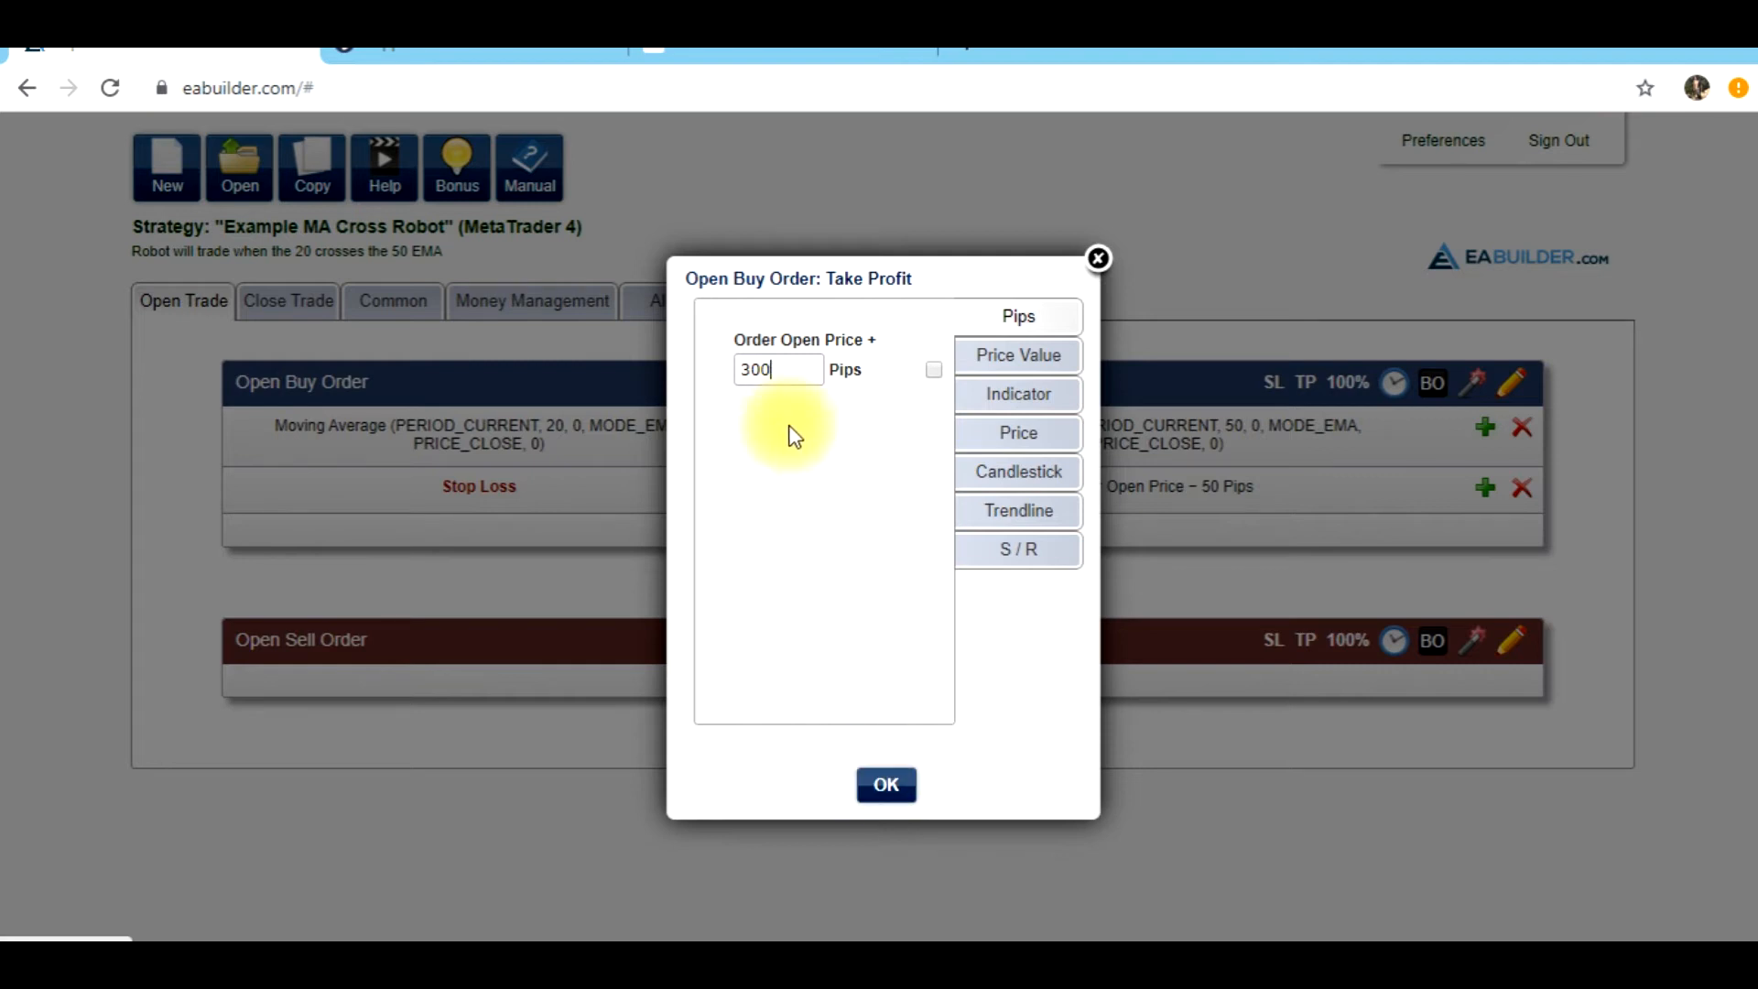
drag(779, 373, 728, 368)
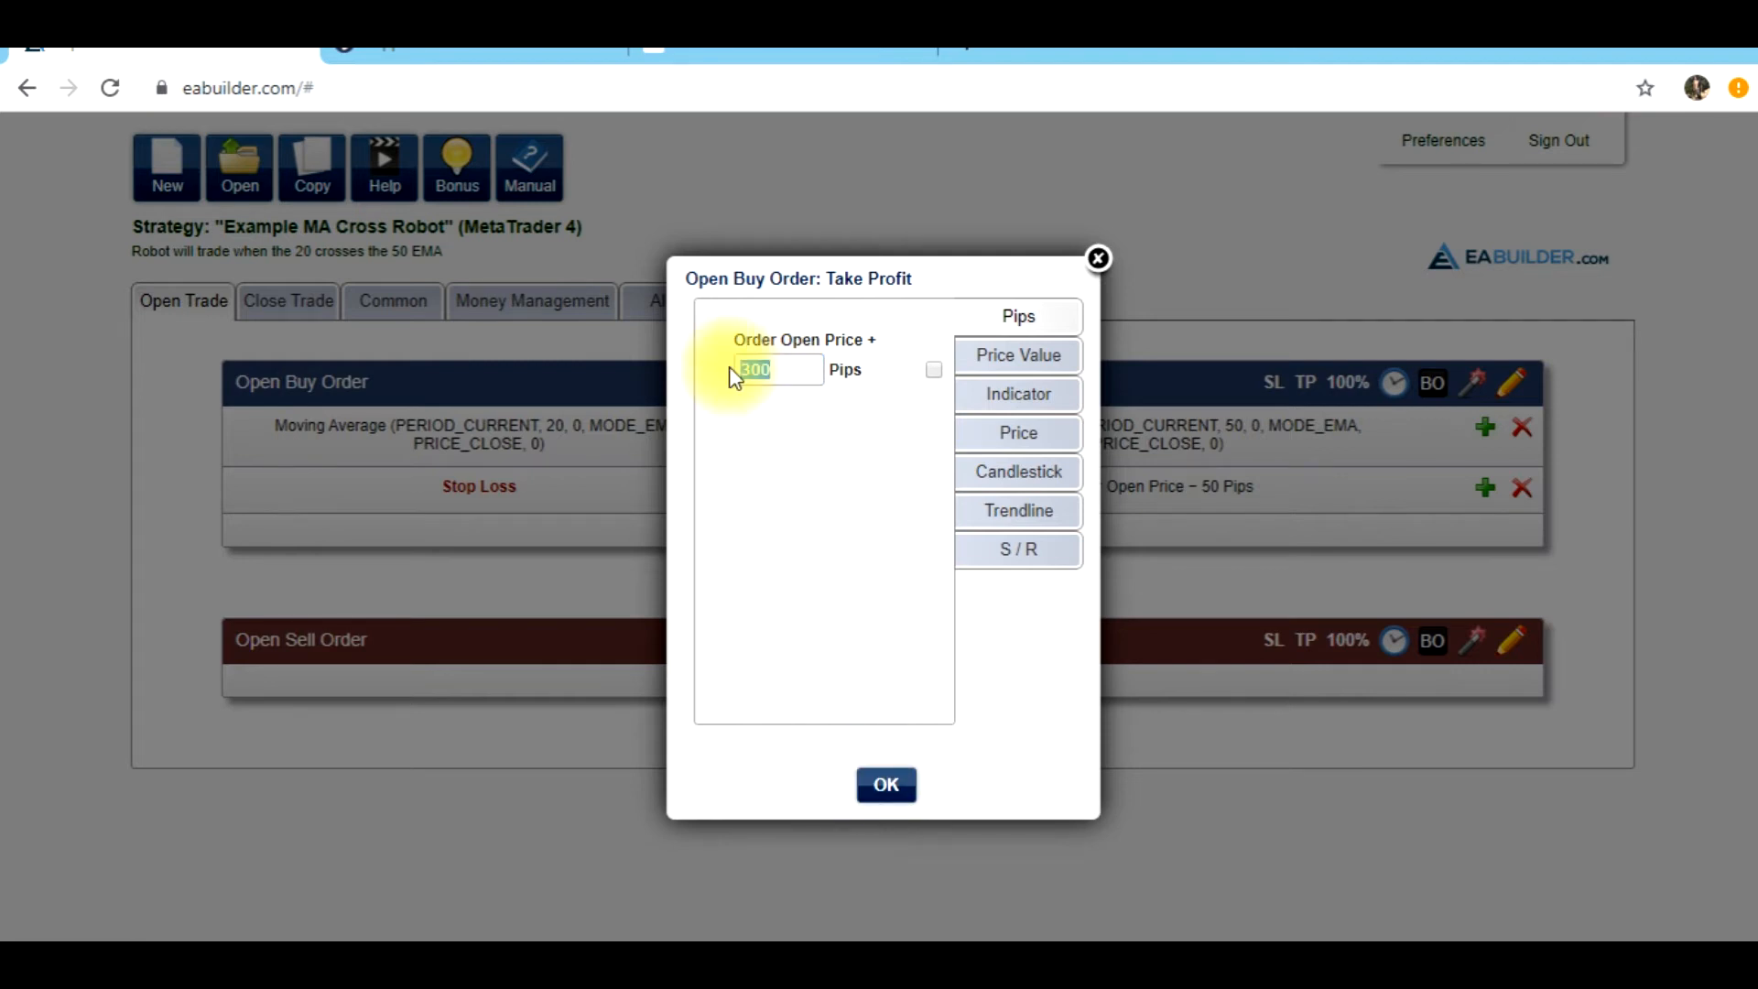
text(3)
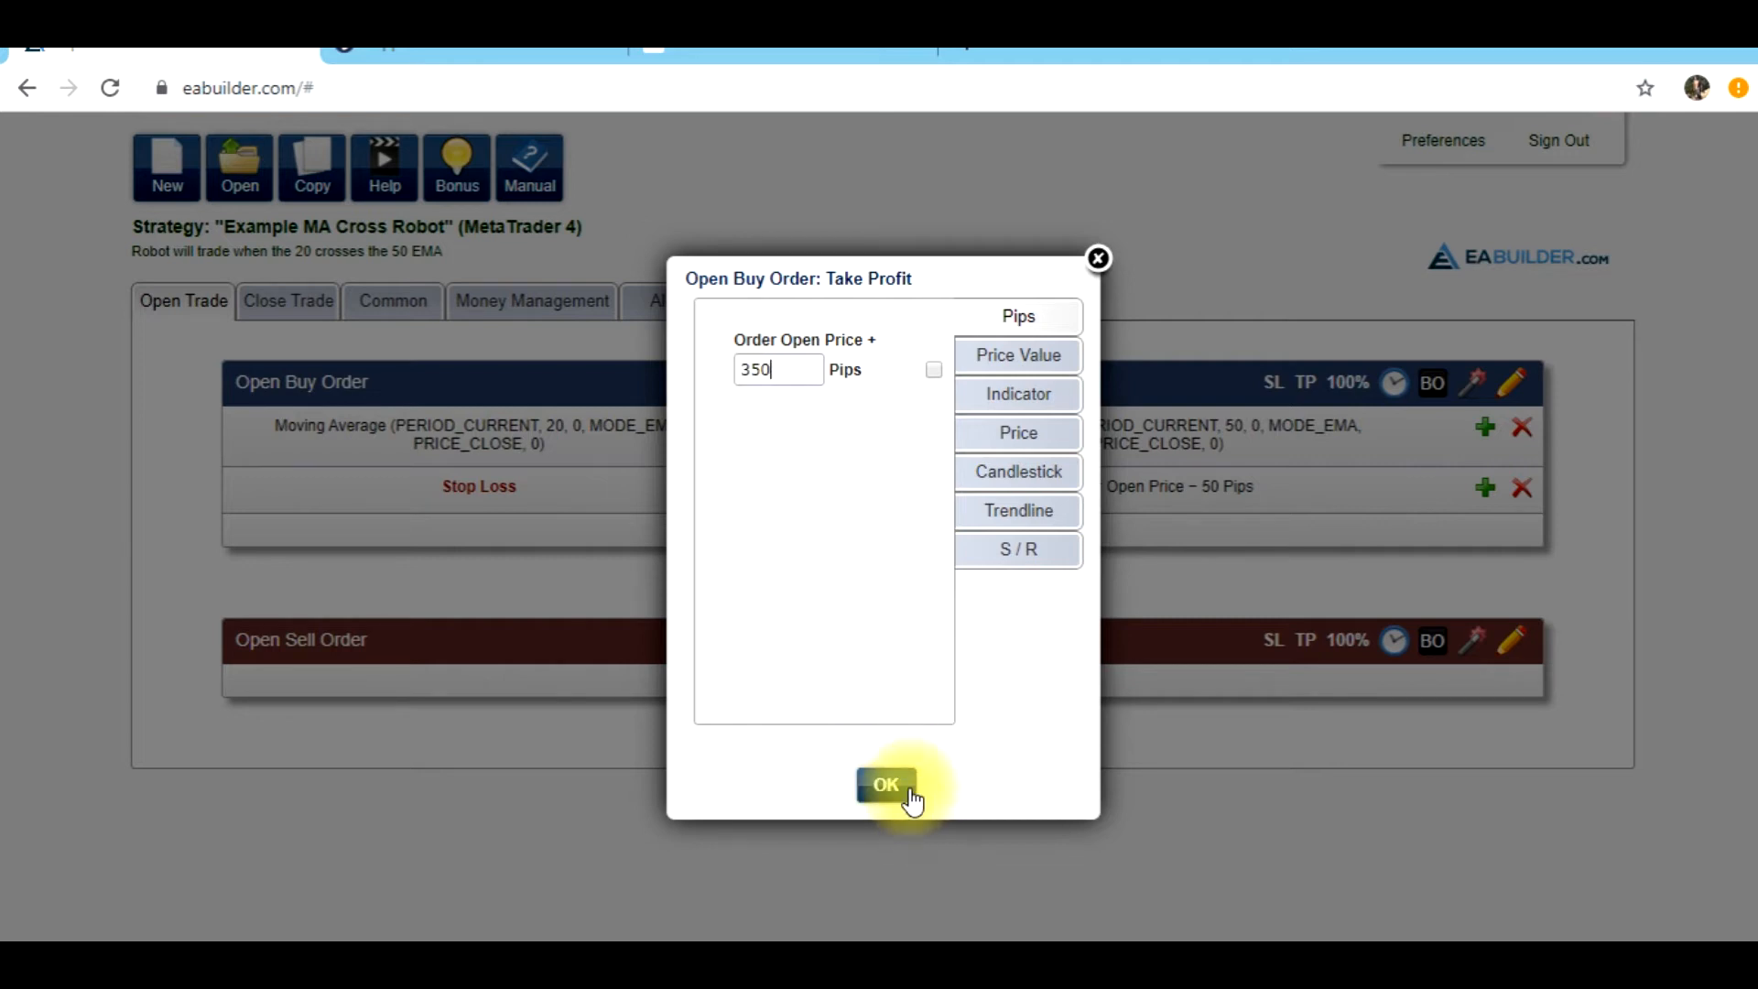
click(886, 785)
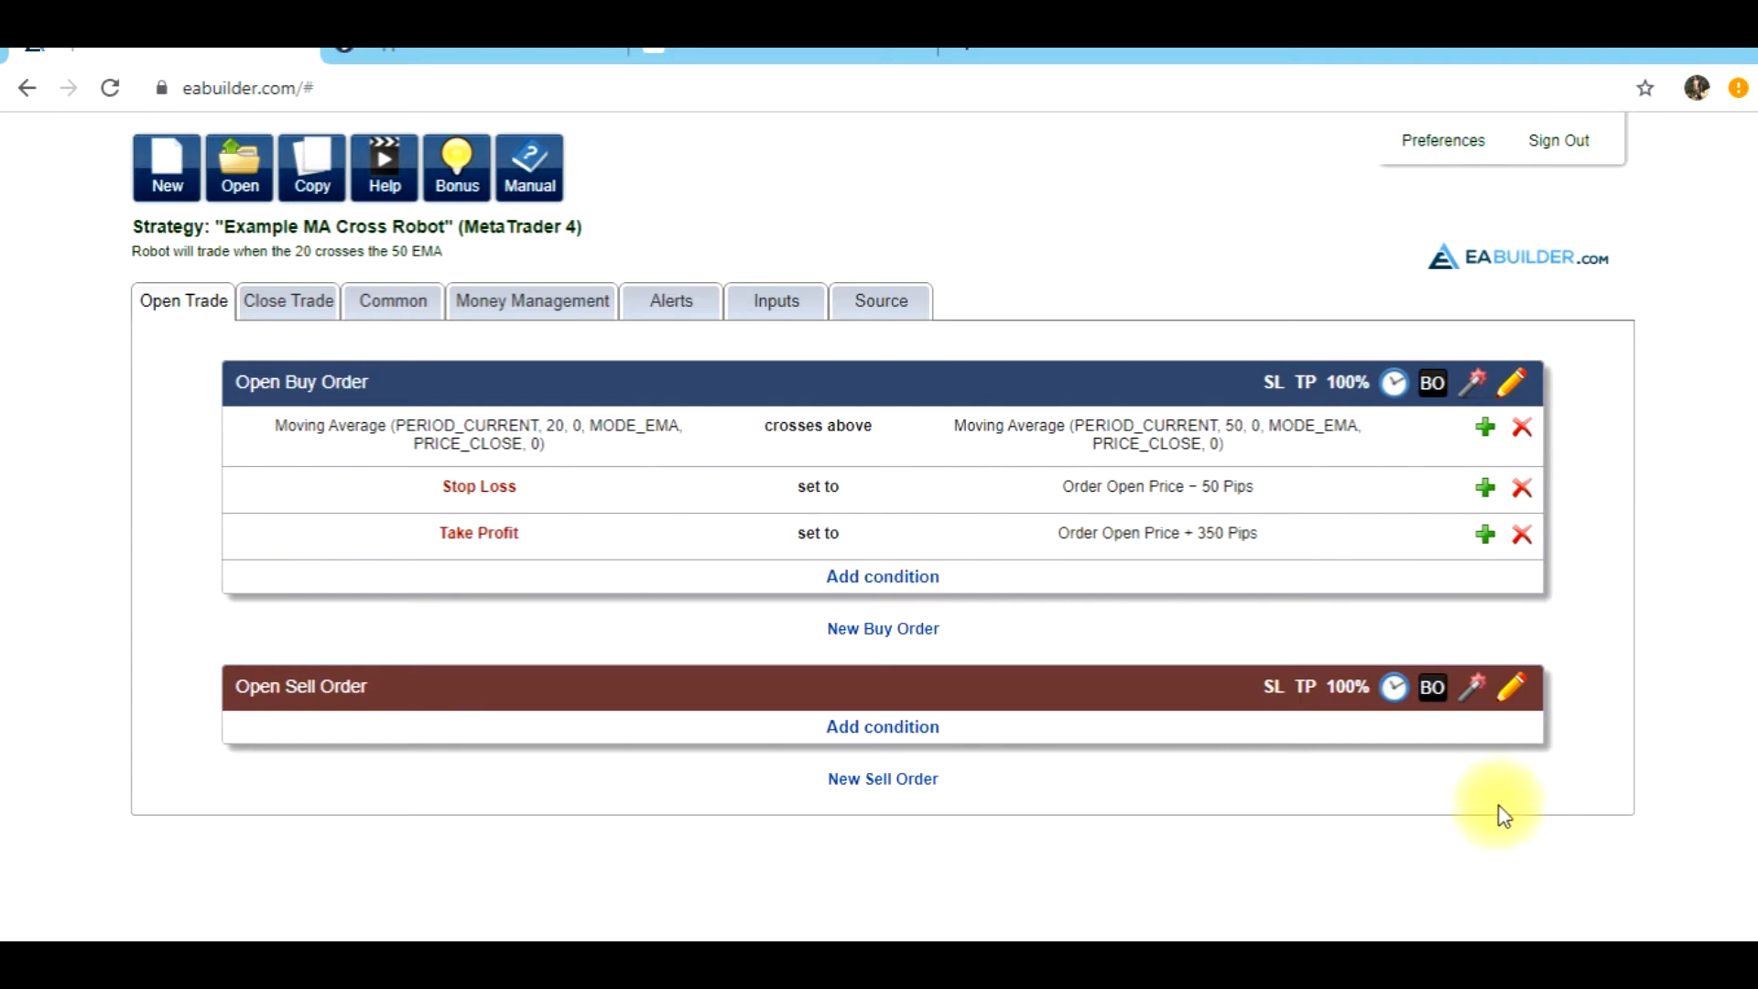
Automatically fill the Open Sell Order with the opposite of the buy order's crossover condition, stop loss and take profit
click(1470, 696)
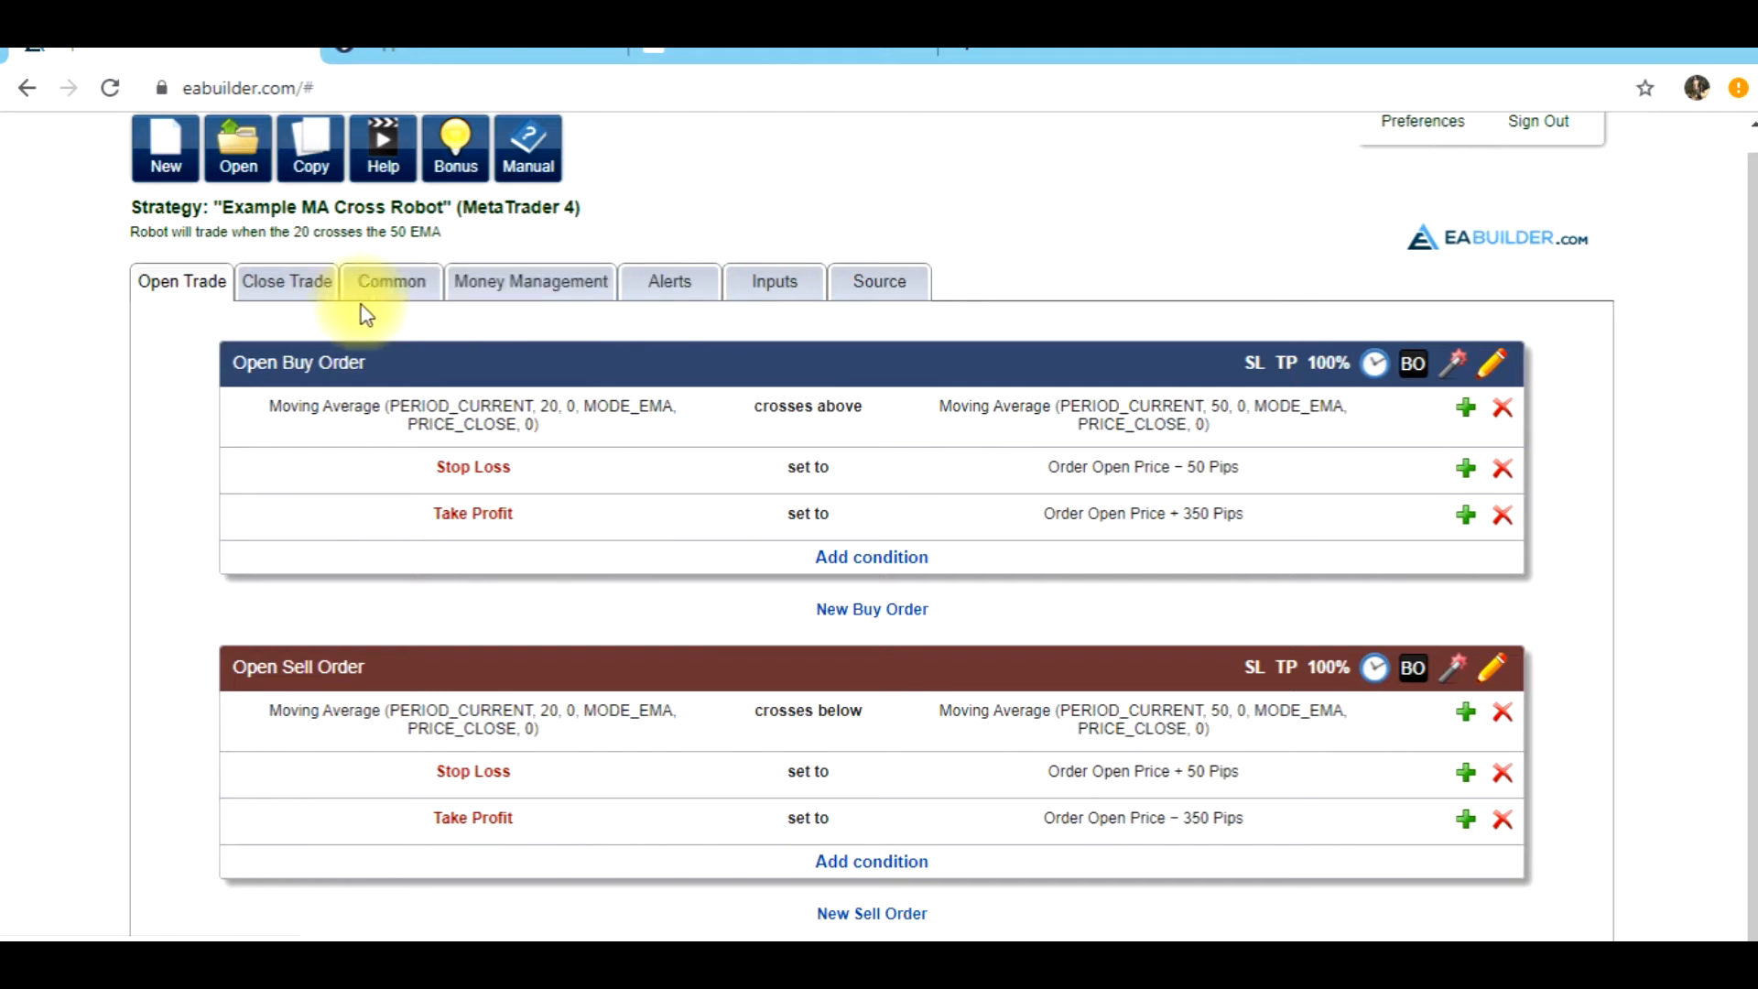
Review the strategy's close-trade rules and the condition options offered for closing long positions
click(294, 280)
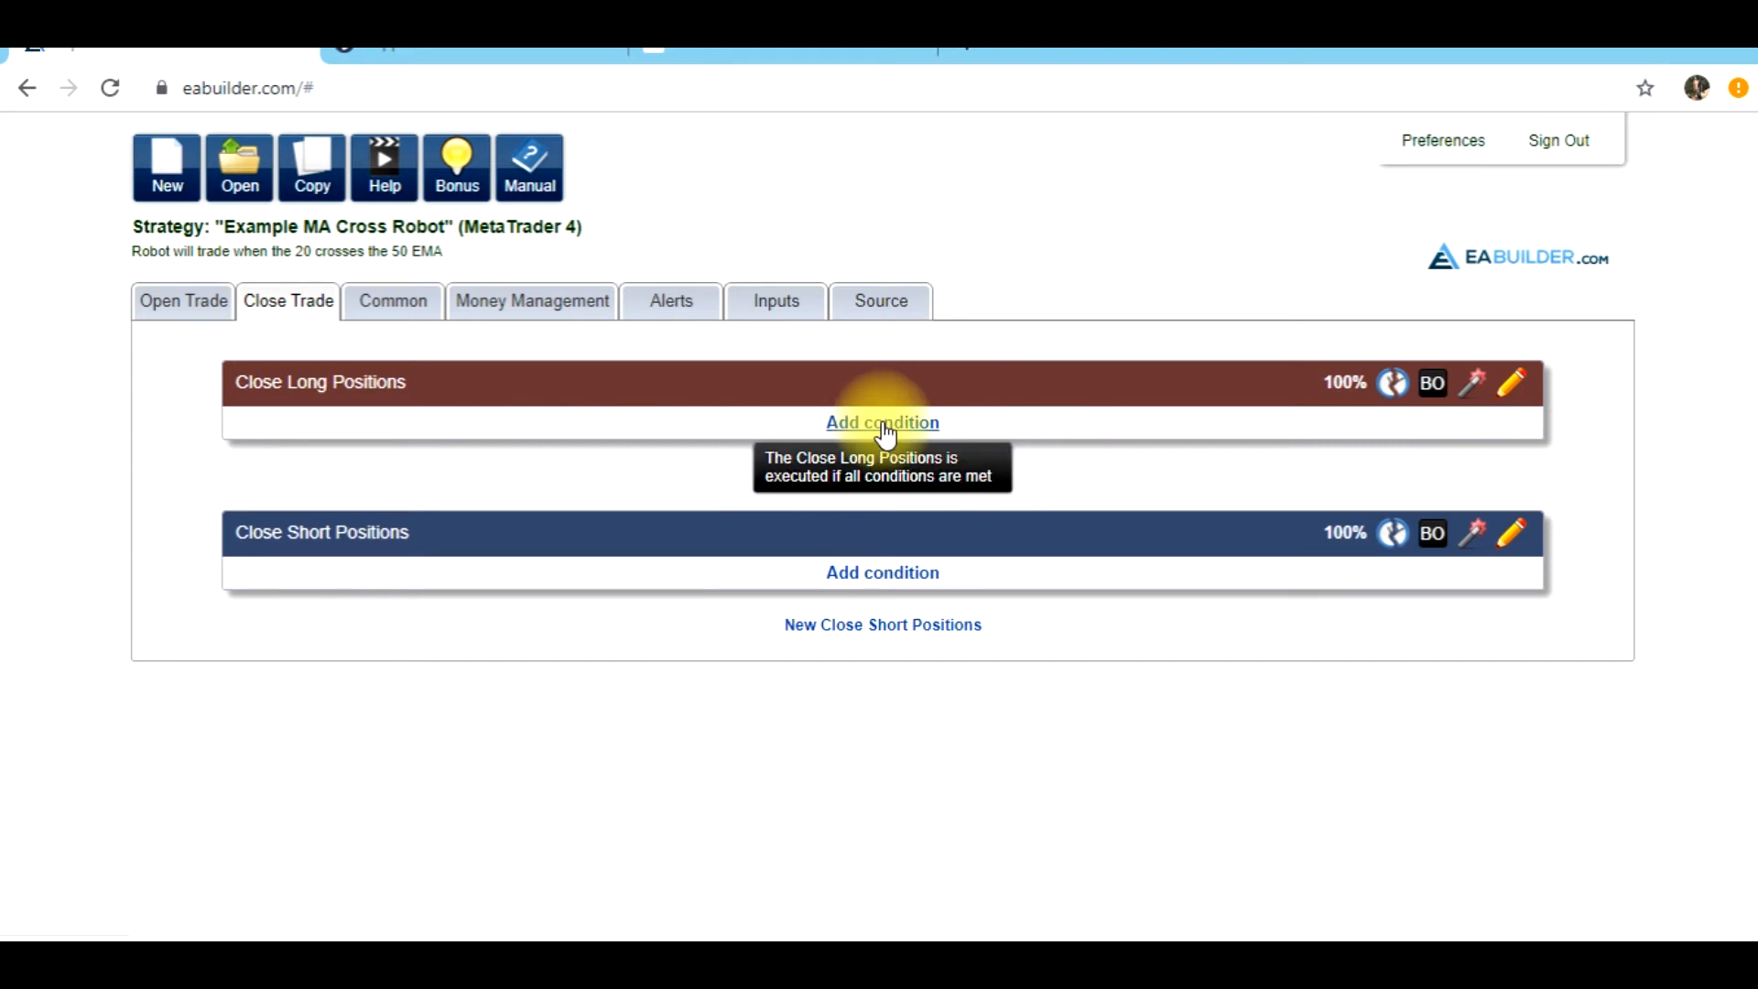
click(166, 303)
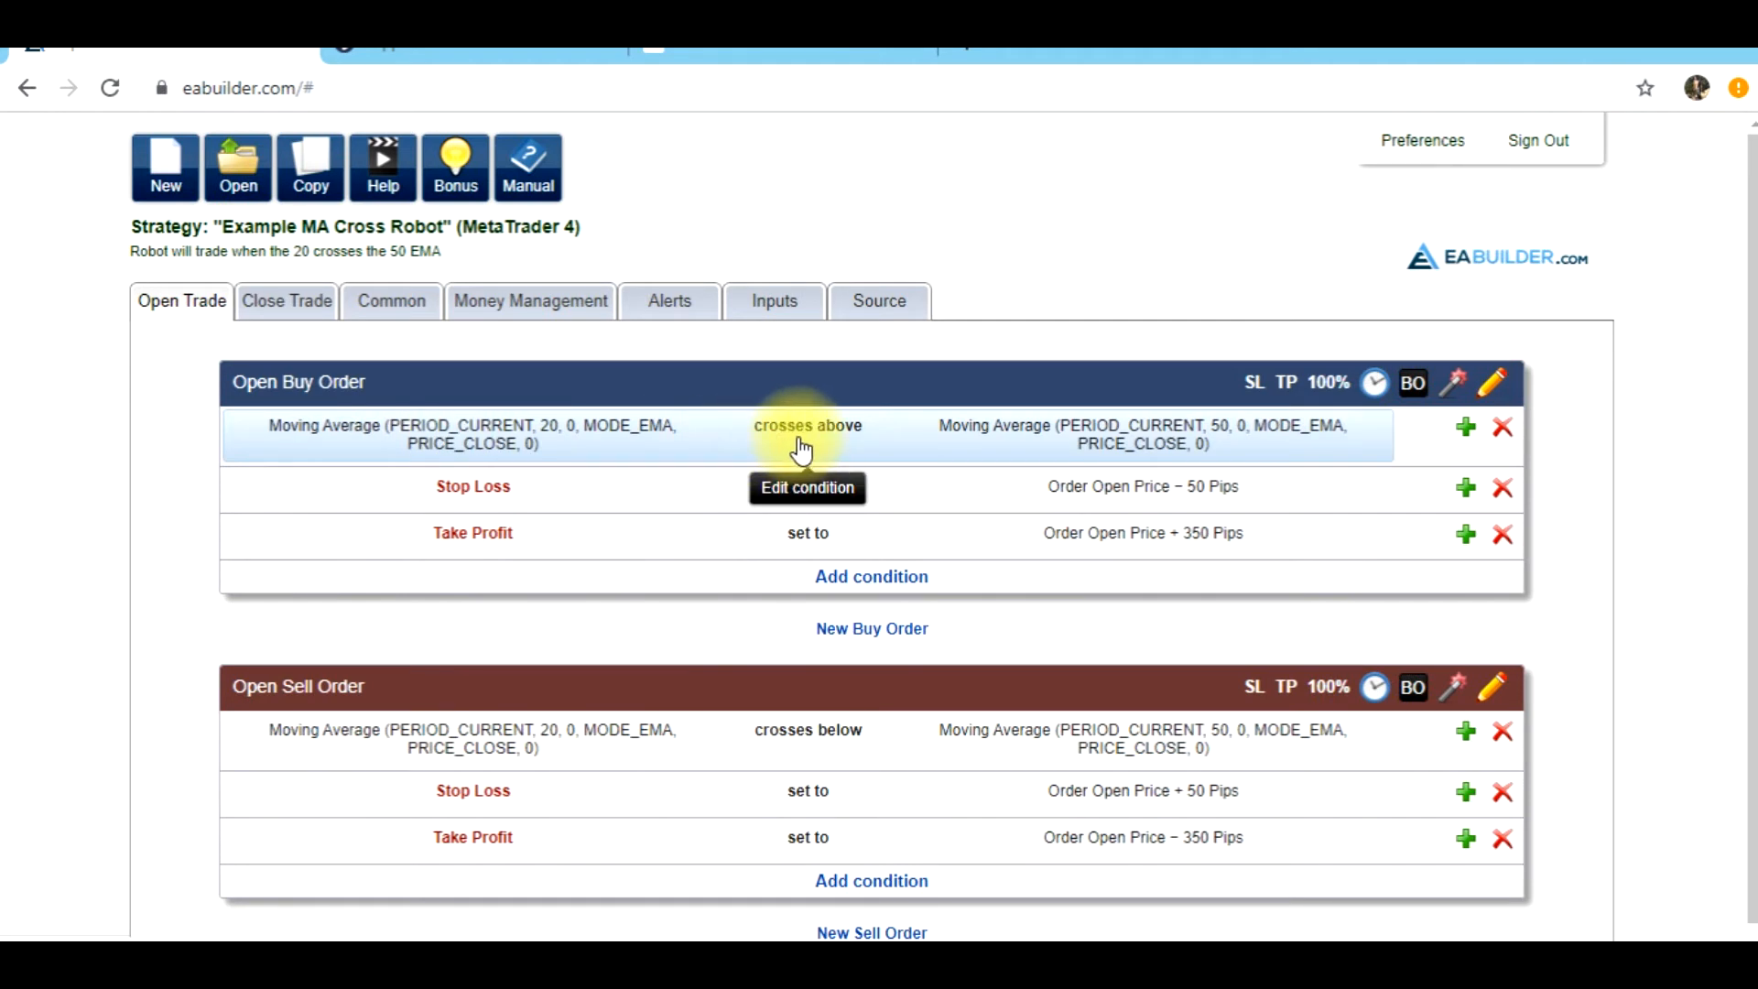
click(287, 301)
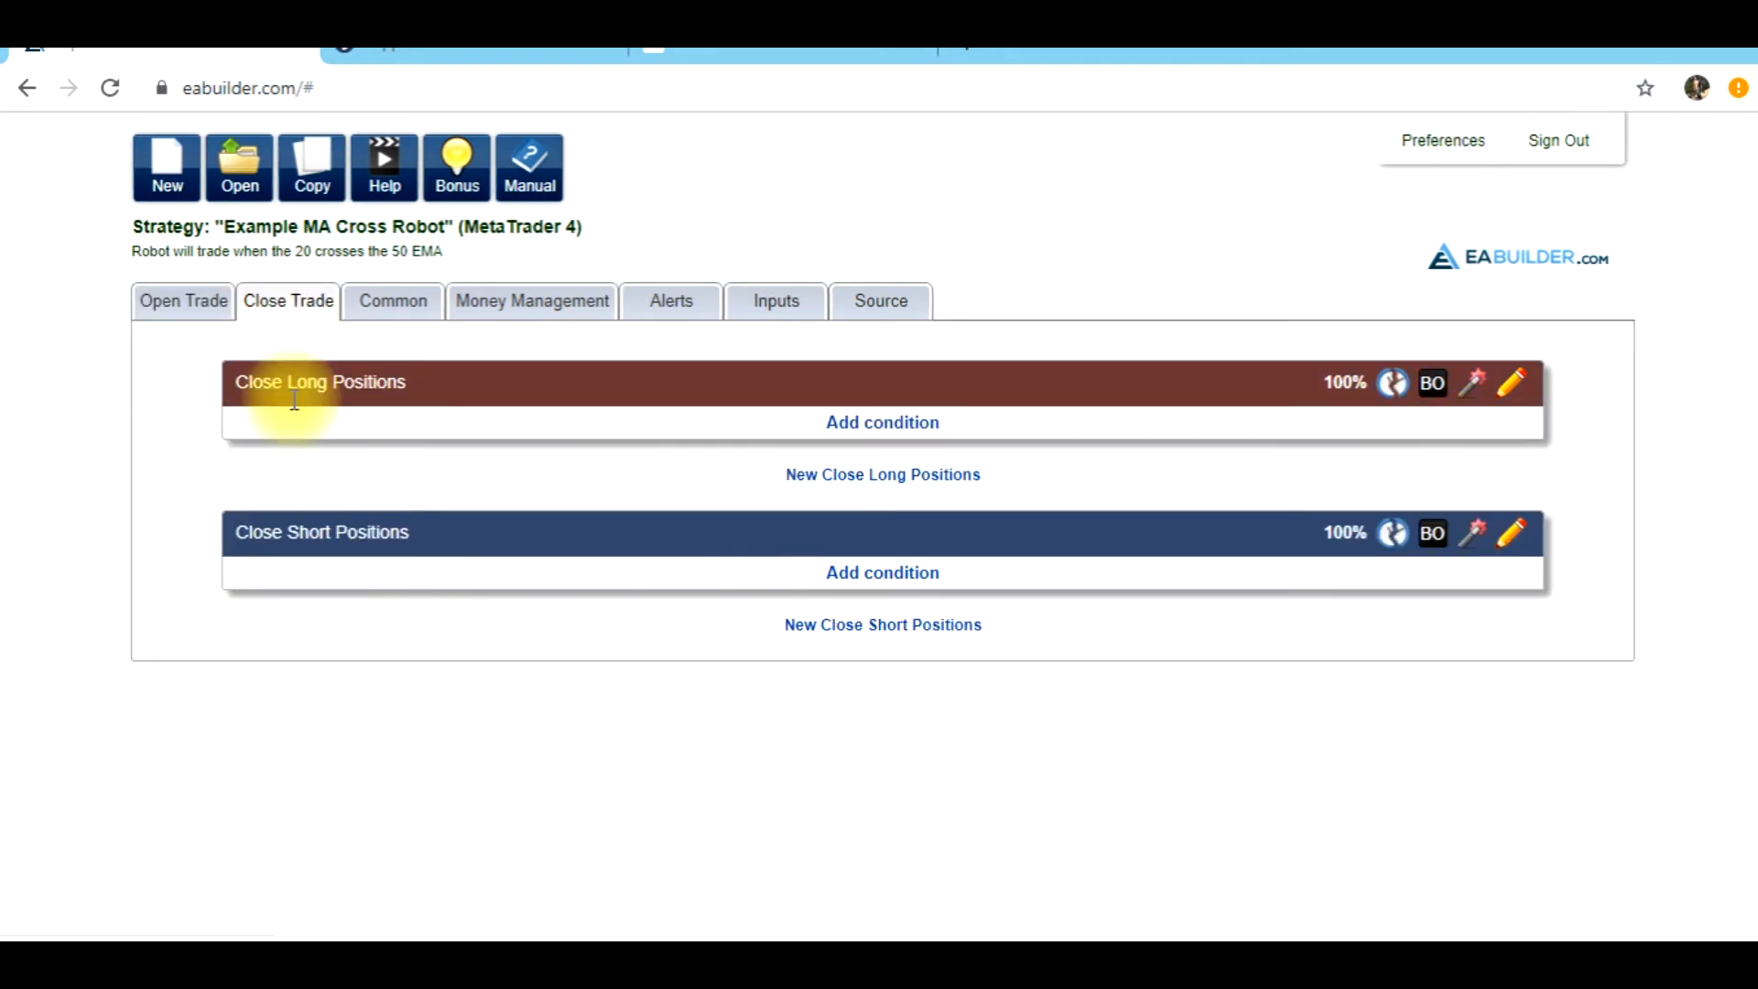
click(850, 430)
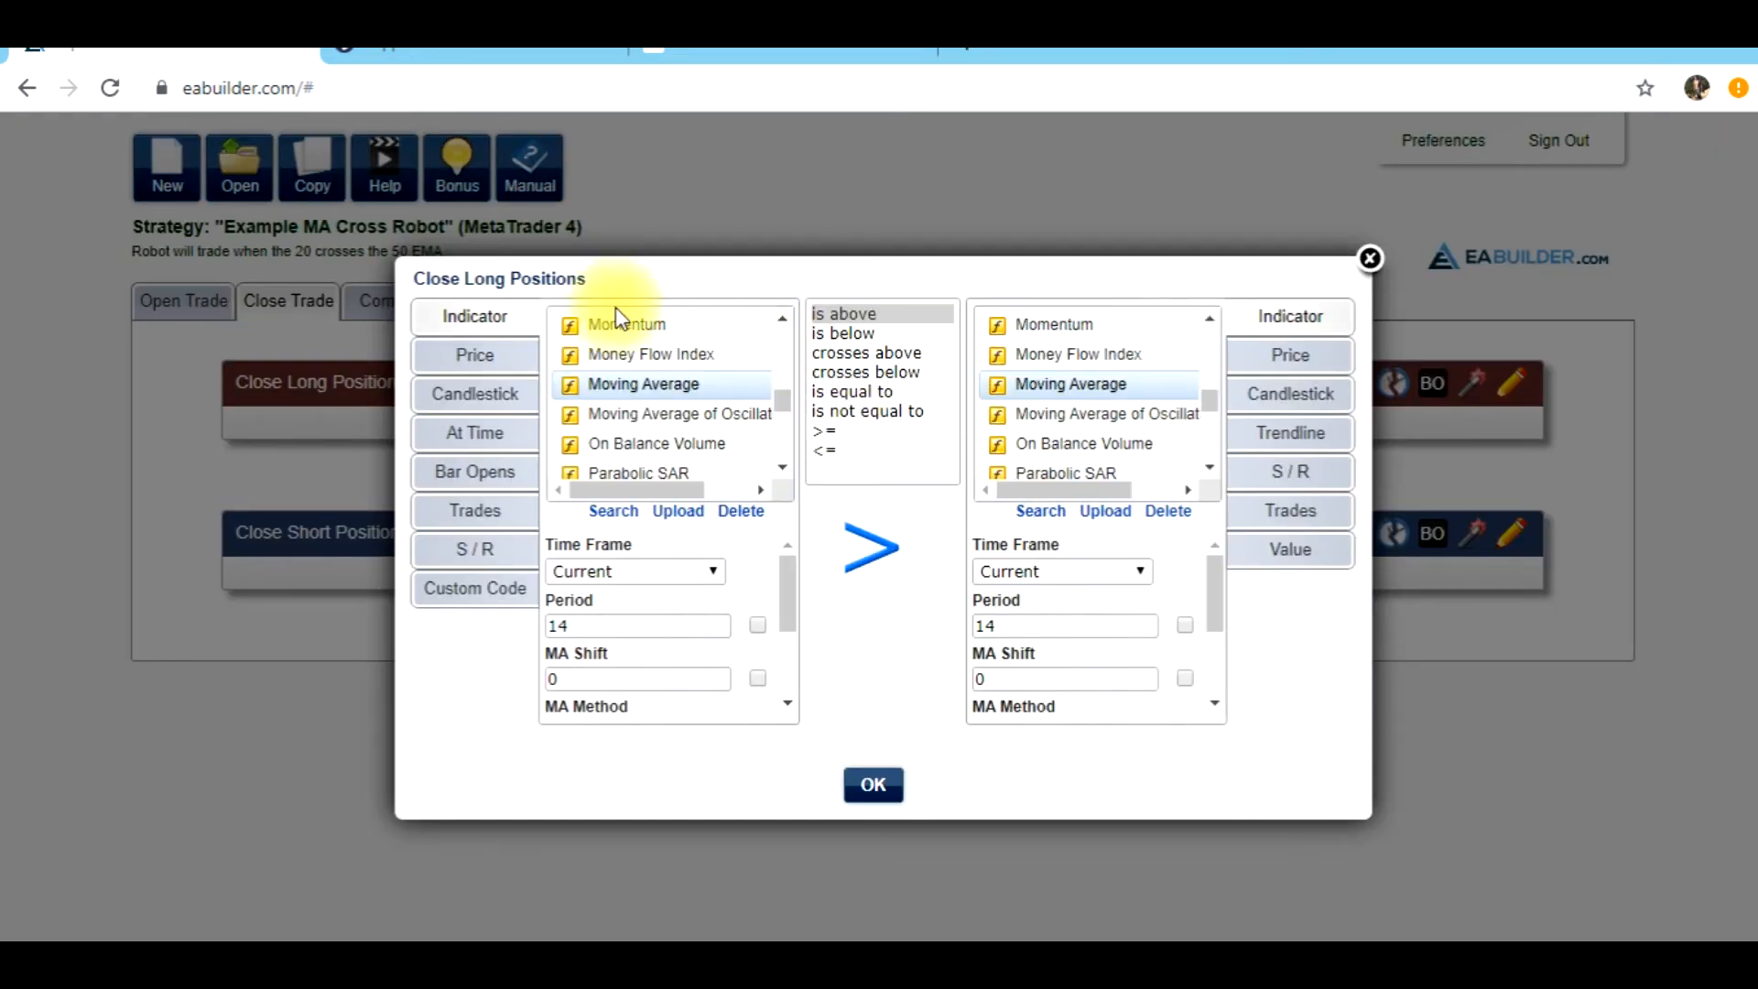
click(1368, 259)
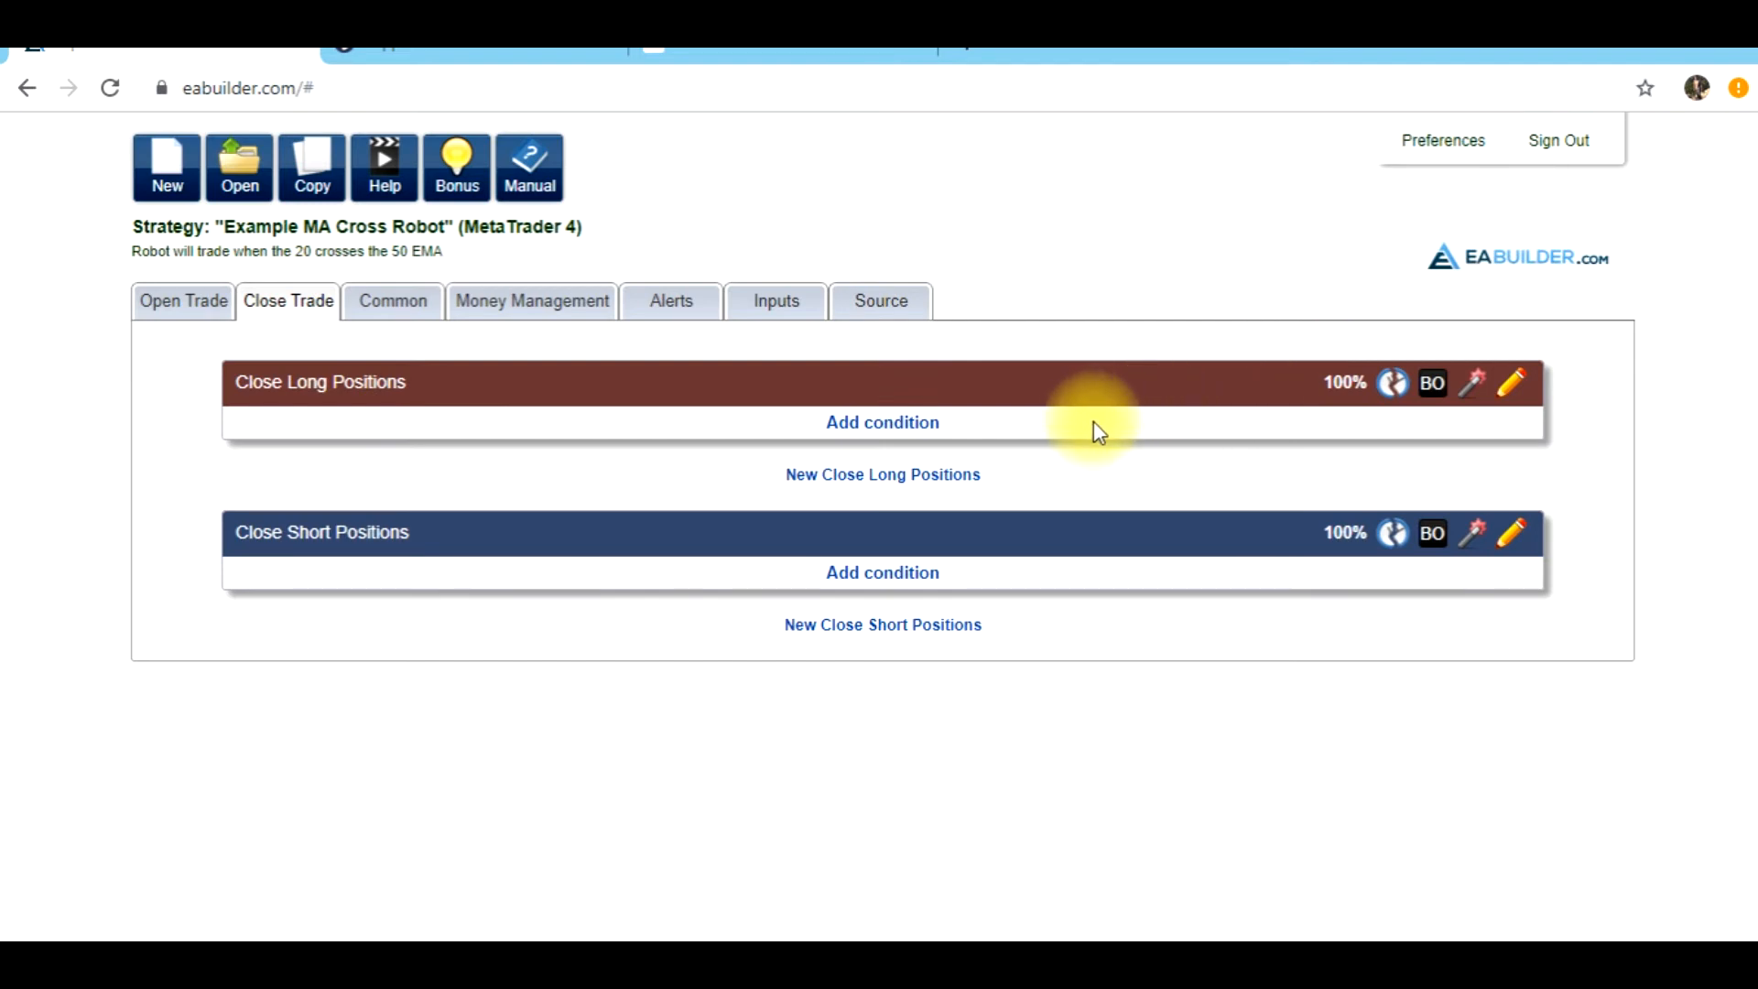
Start a Close Long Positions condition using the close of candlestick 1 (Closed) on the current time frame, with the comparison crosses below
click(866, 424)
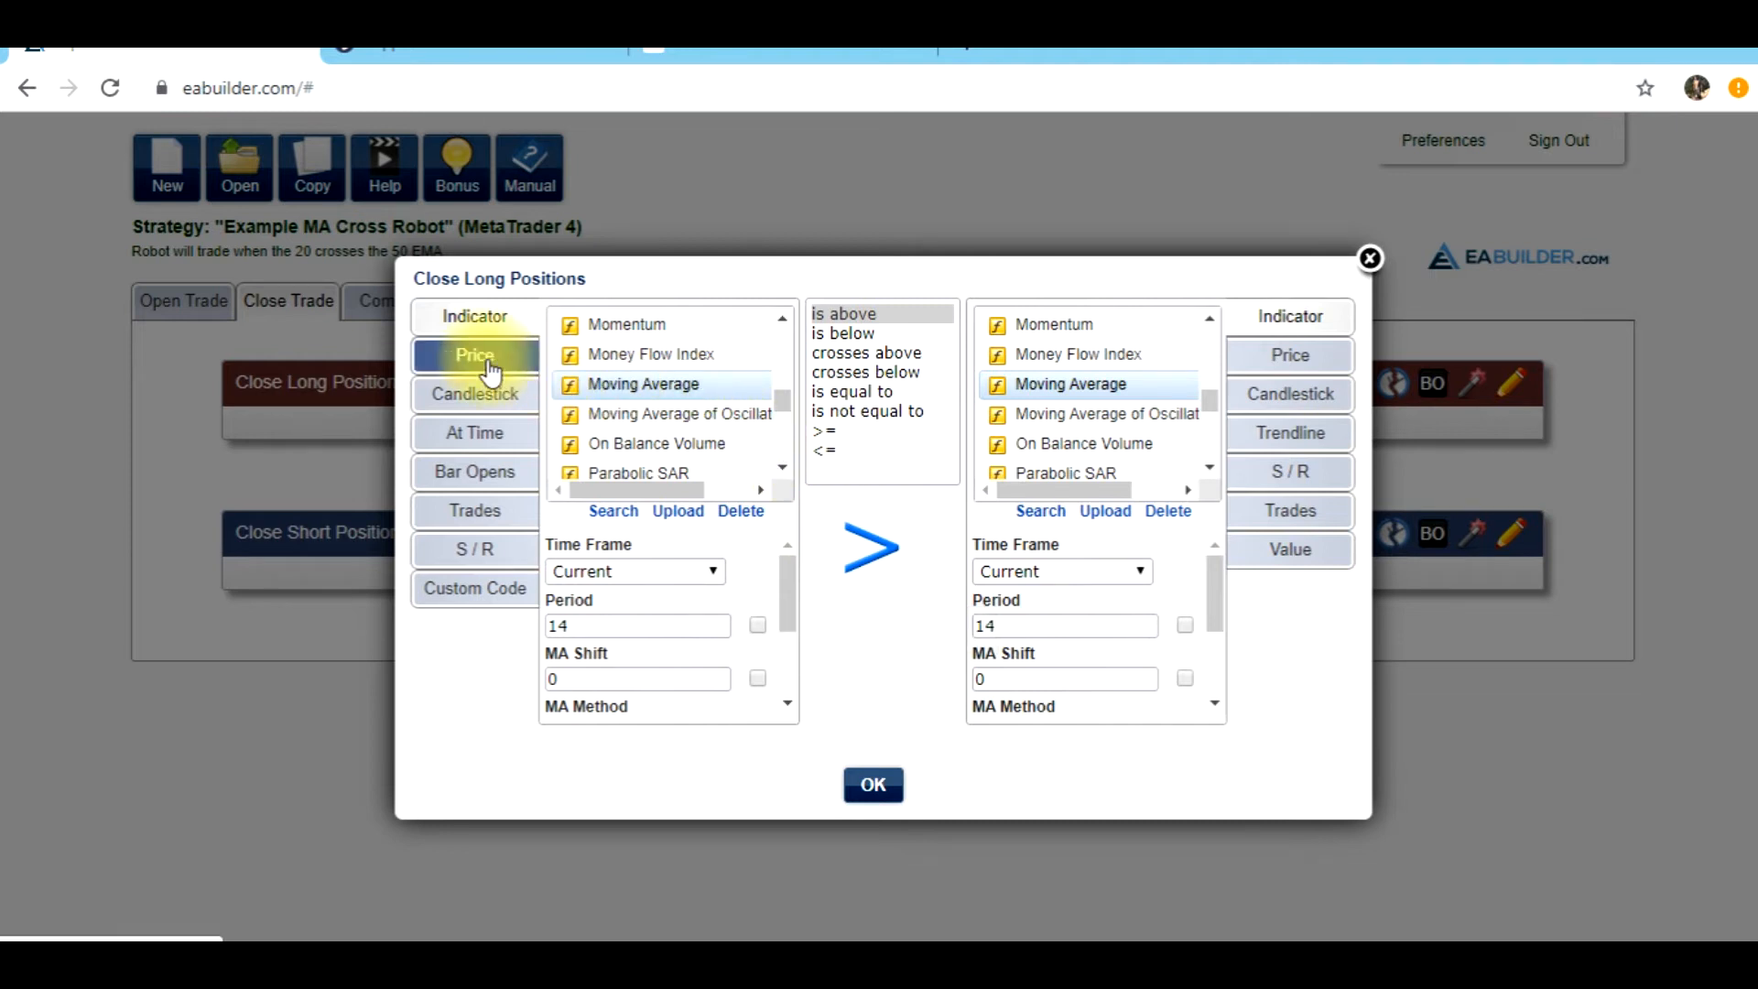
click(481, 396)
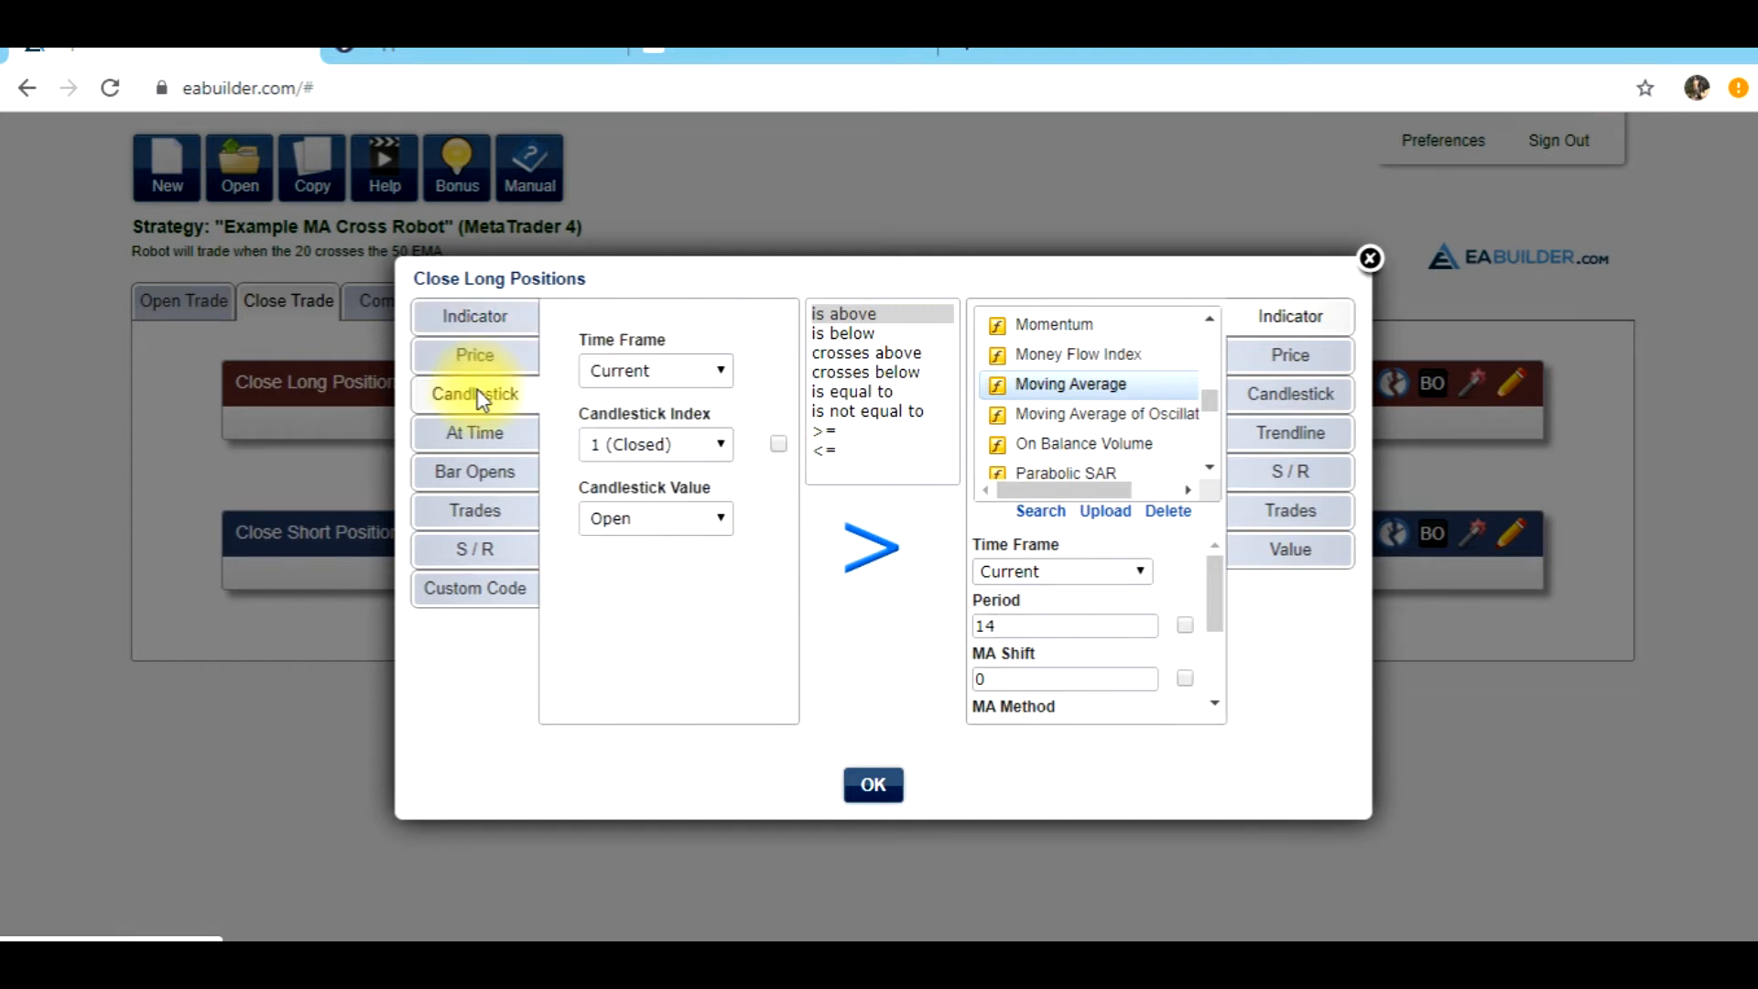
click(720, 446)
click(662, 515)
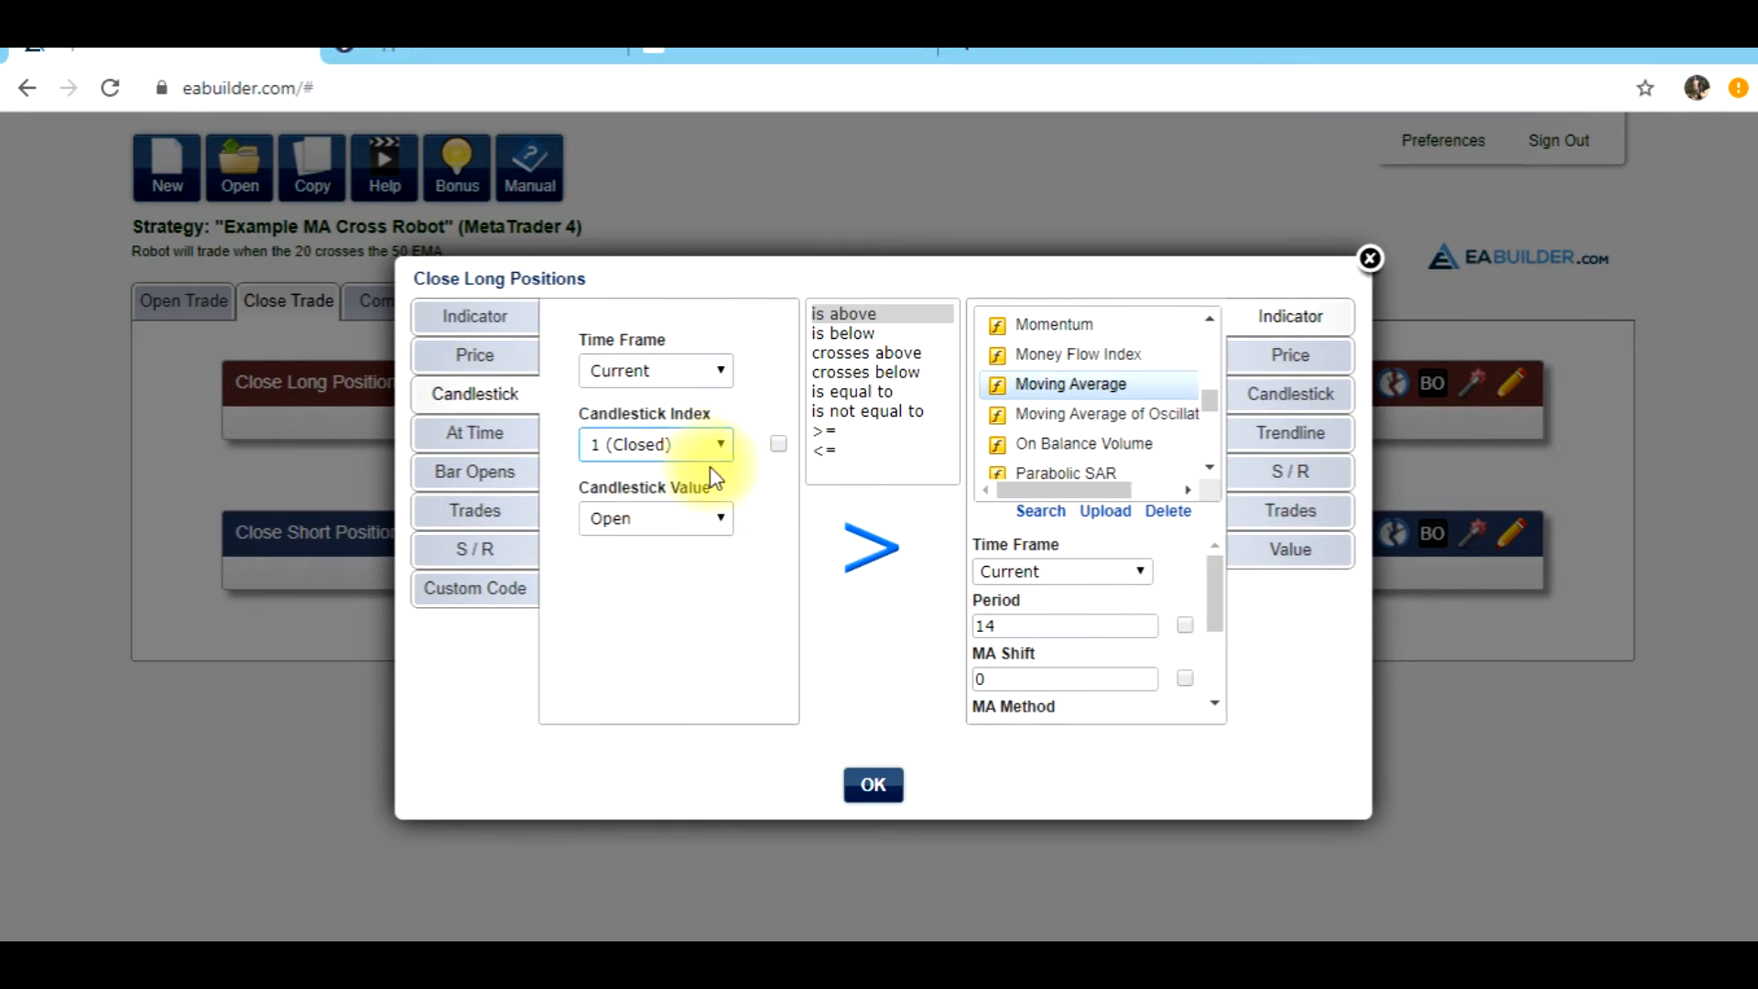
click(717, 520)
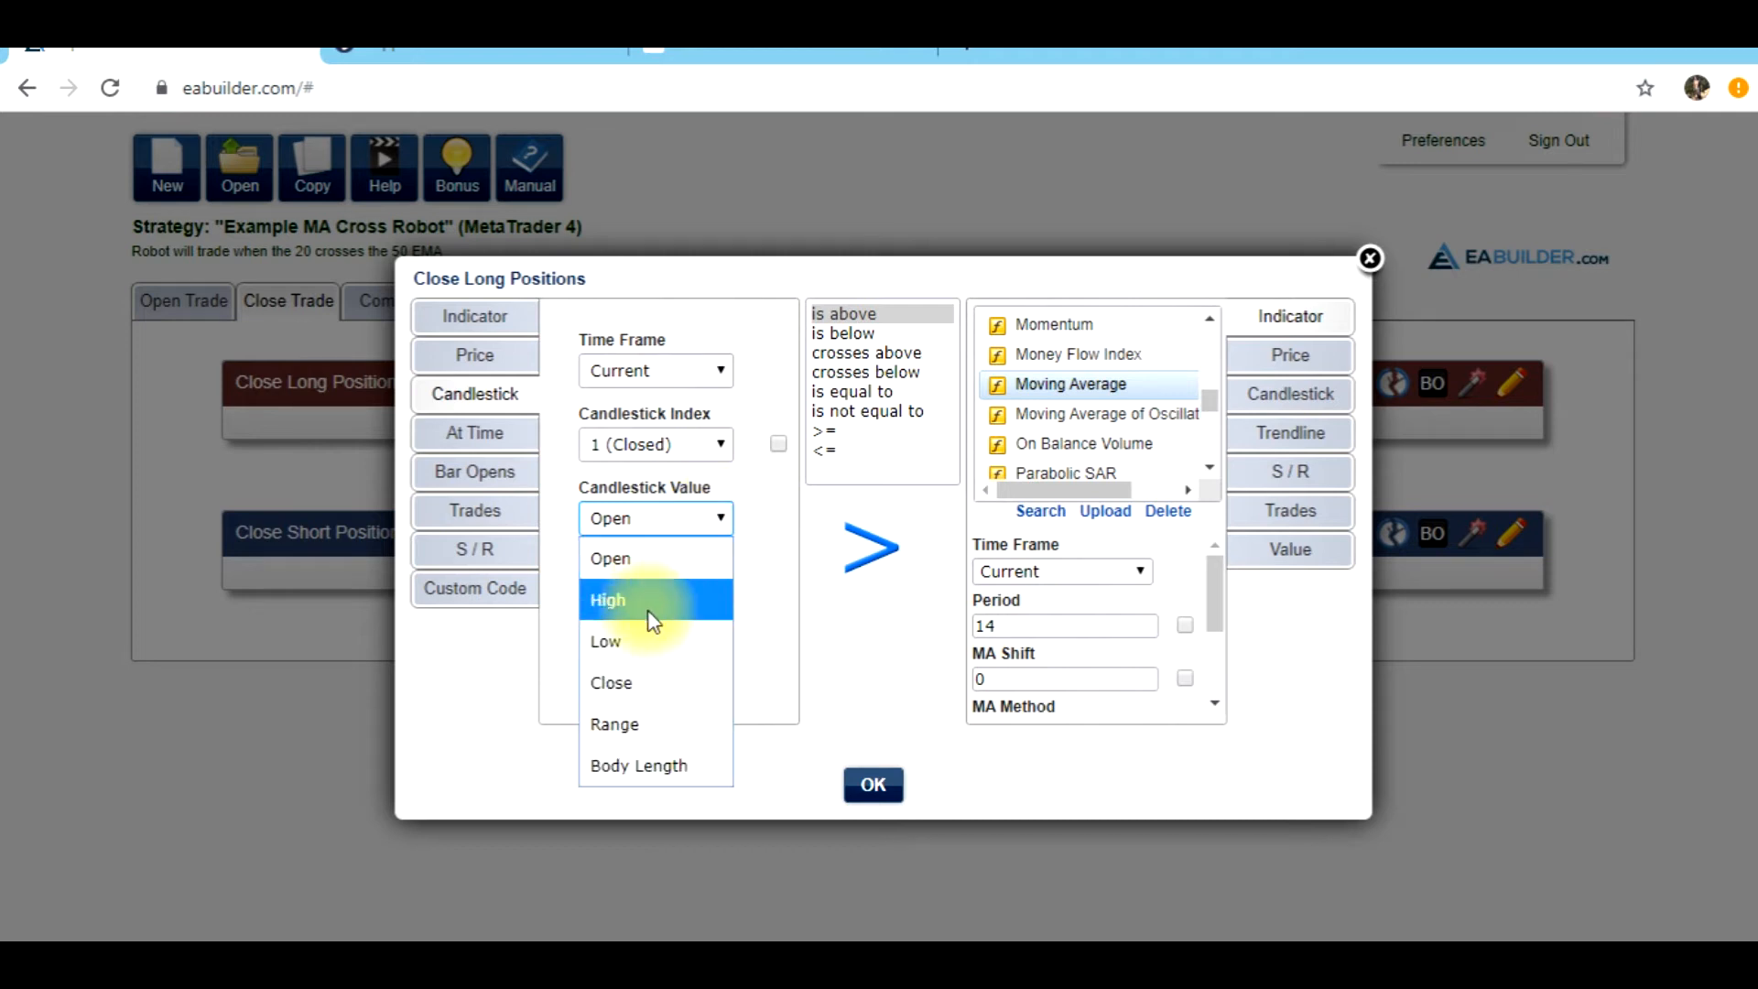
click(638, 678)
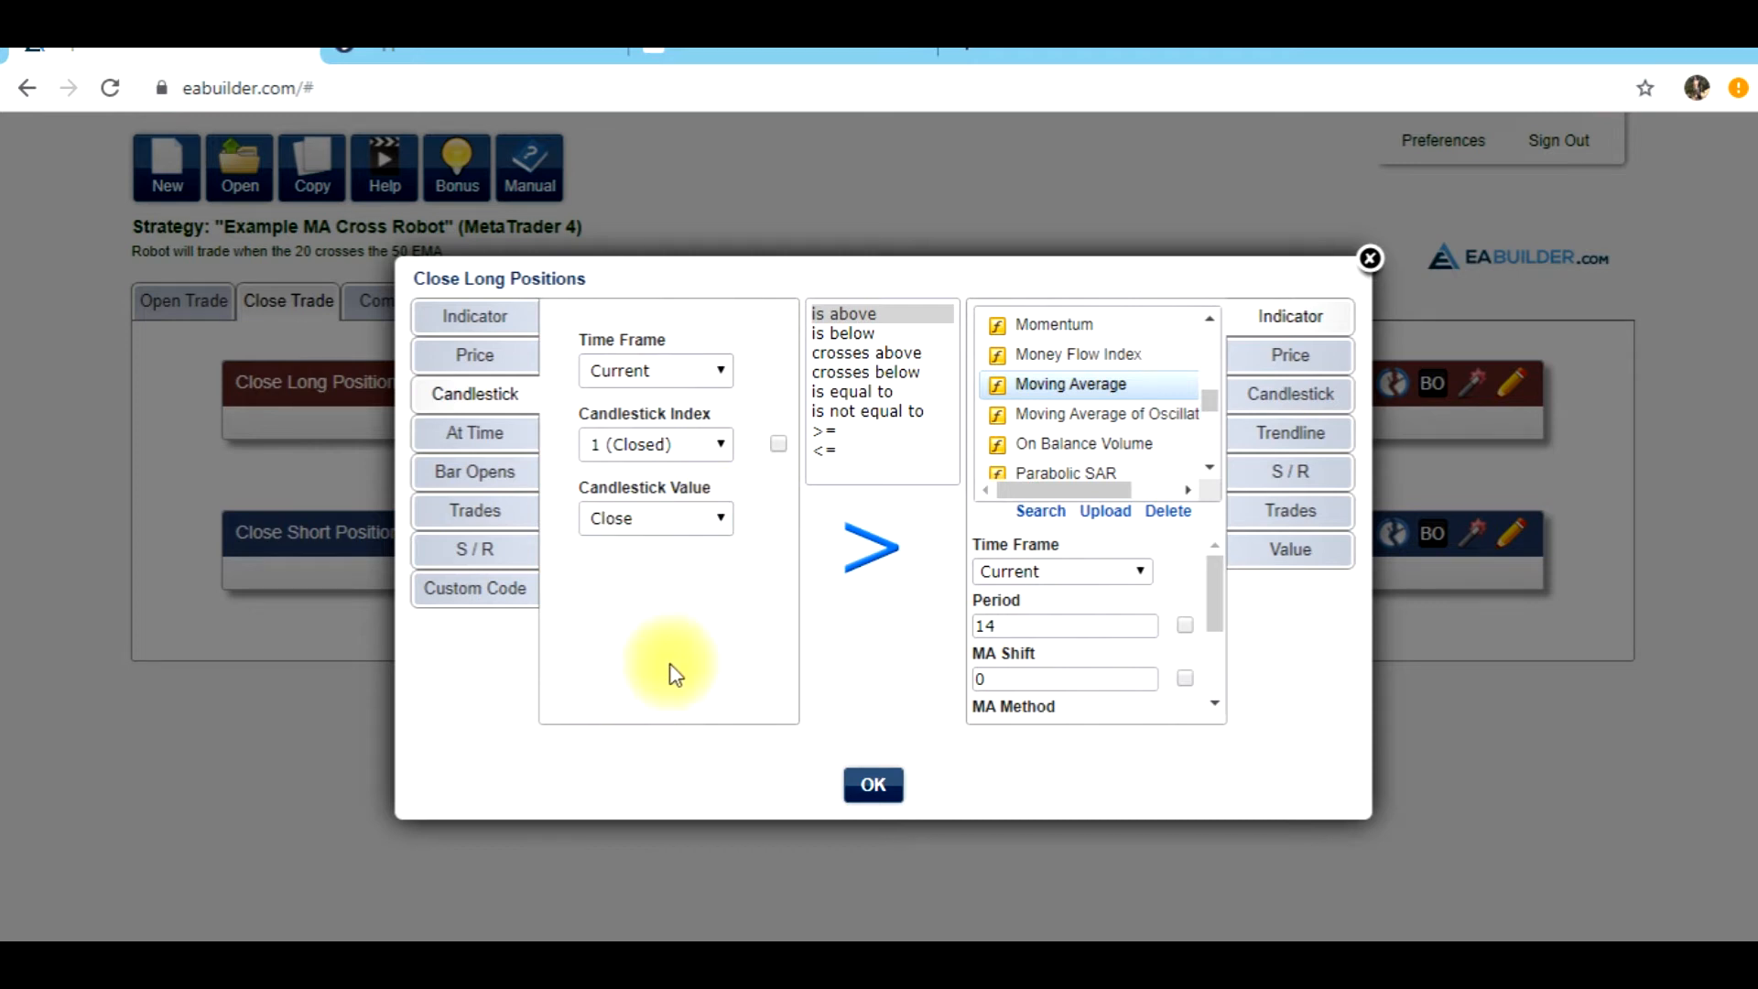
click(853, 372)
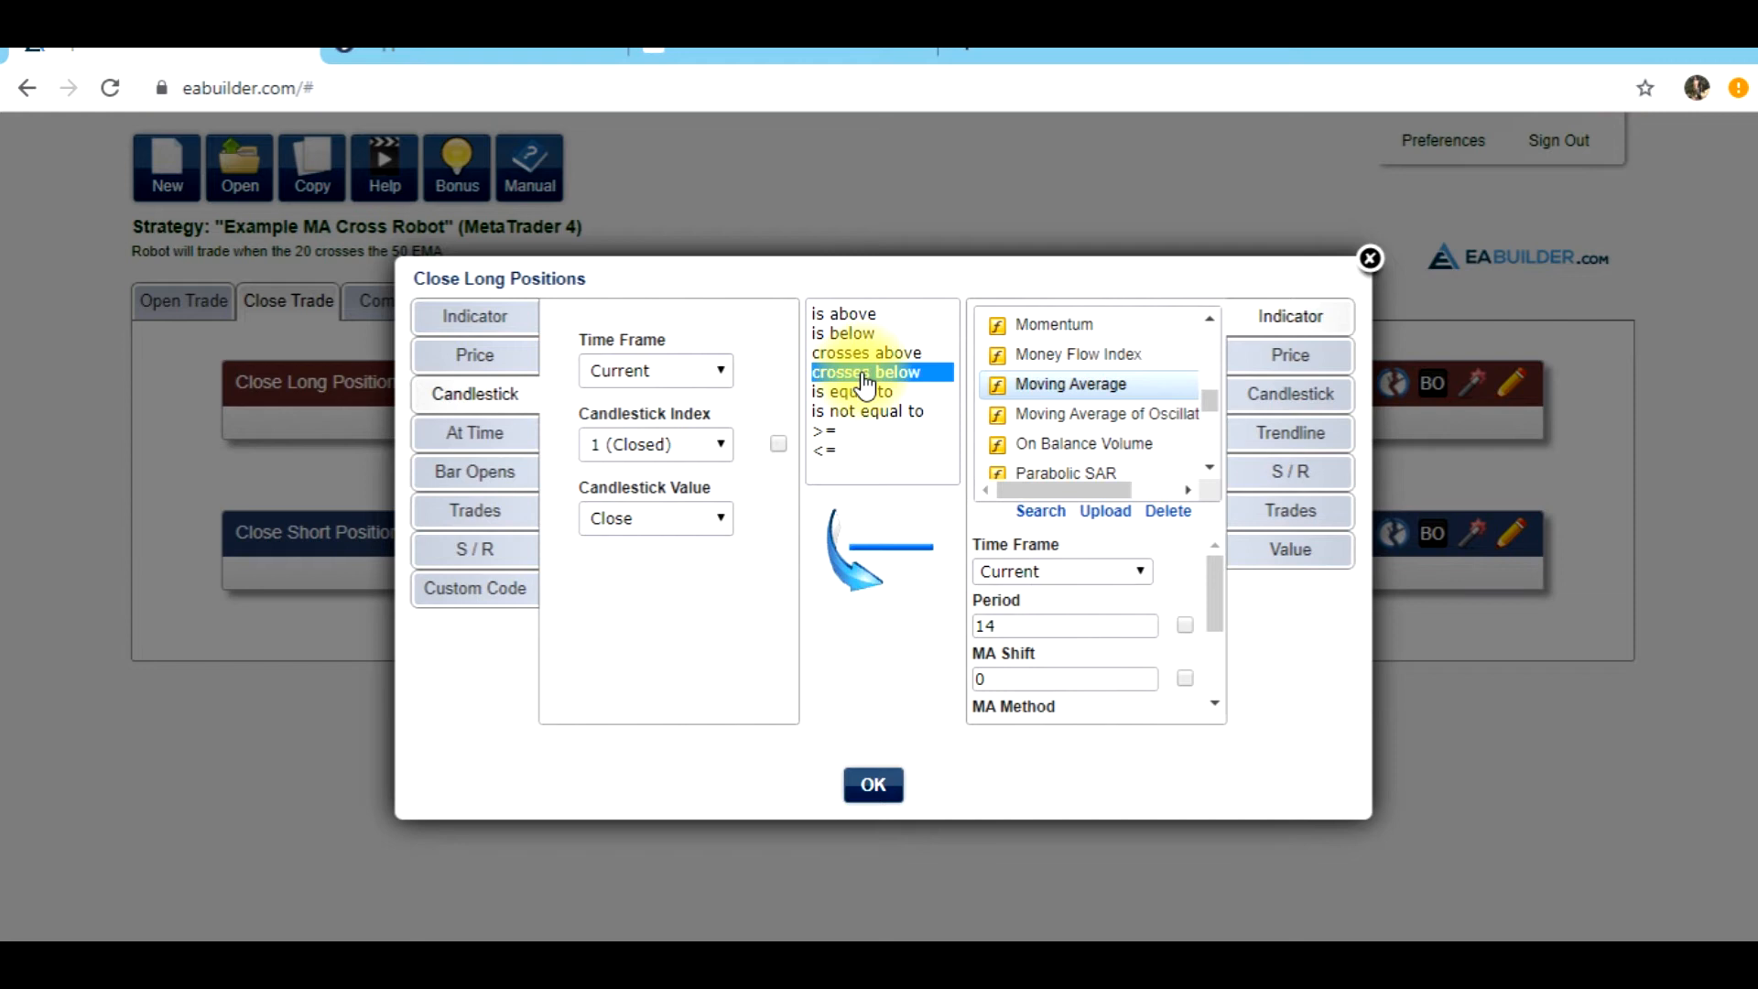
Compare against a Moving Average with period 50 and the Exponential method, and save the close-long condition
click(1044, 384)
mouse_move(1213, 604)
mouse_down()
mouse_move(1218, 628)
mouse_move(1216, 588)
mouse_up()
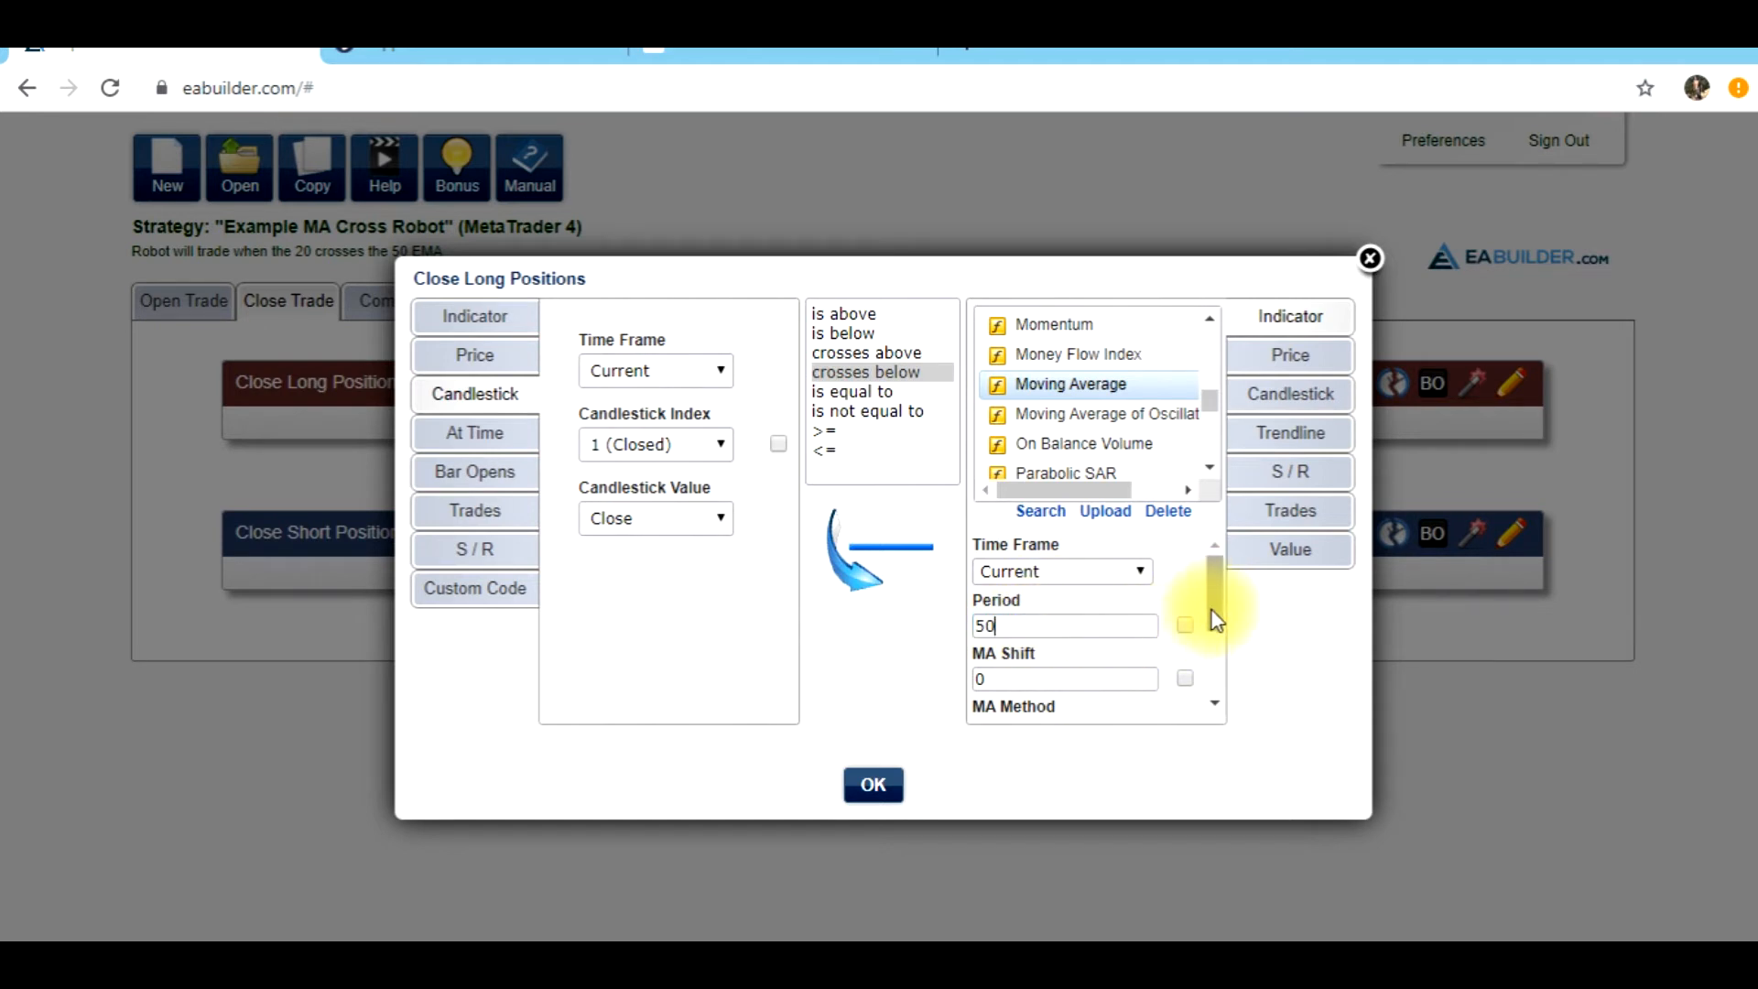
drag(1213, 591, 1178, 674)
click(1142, 652)
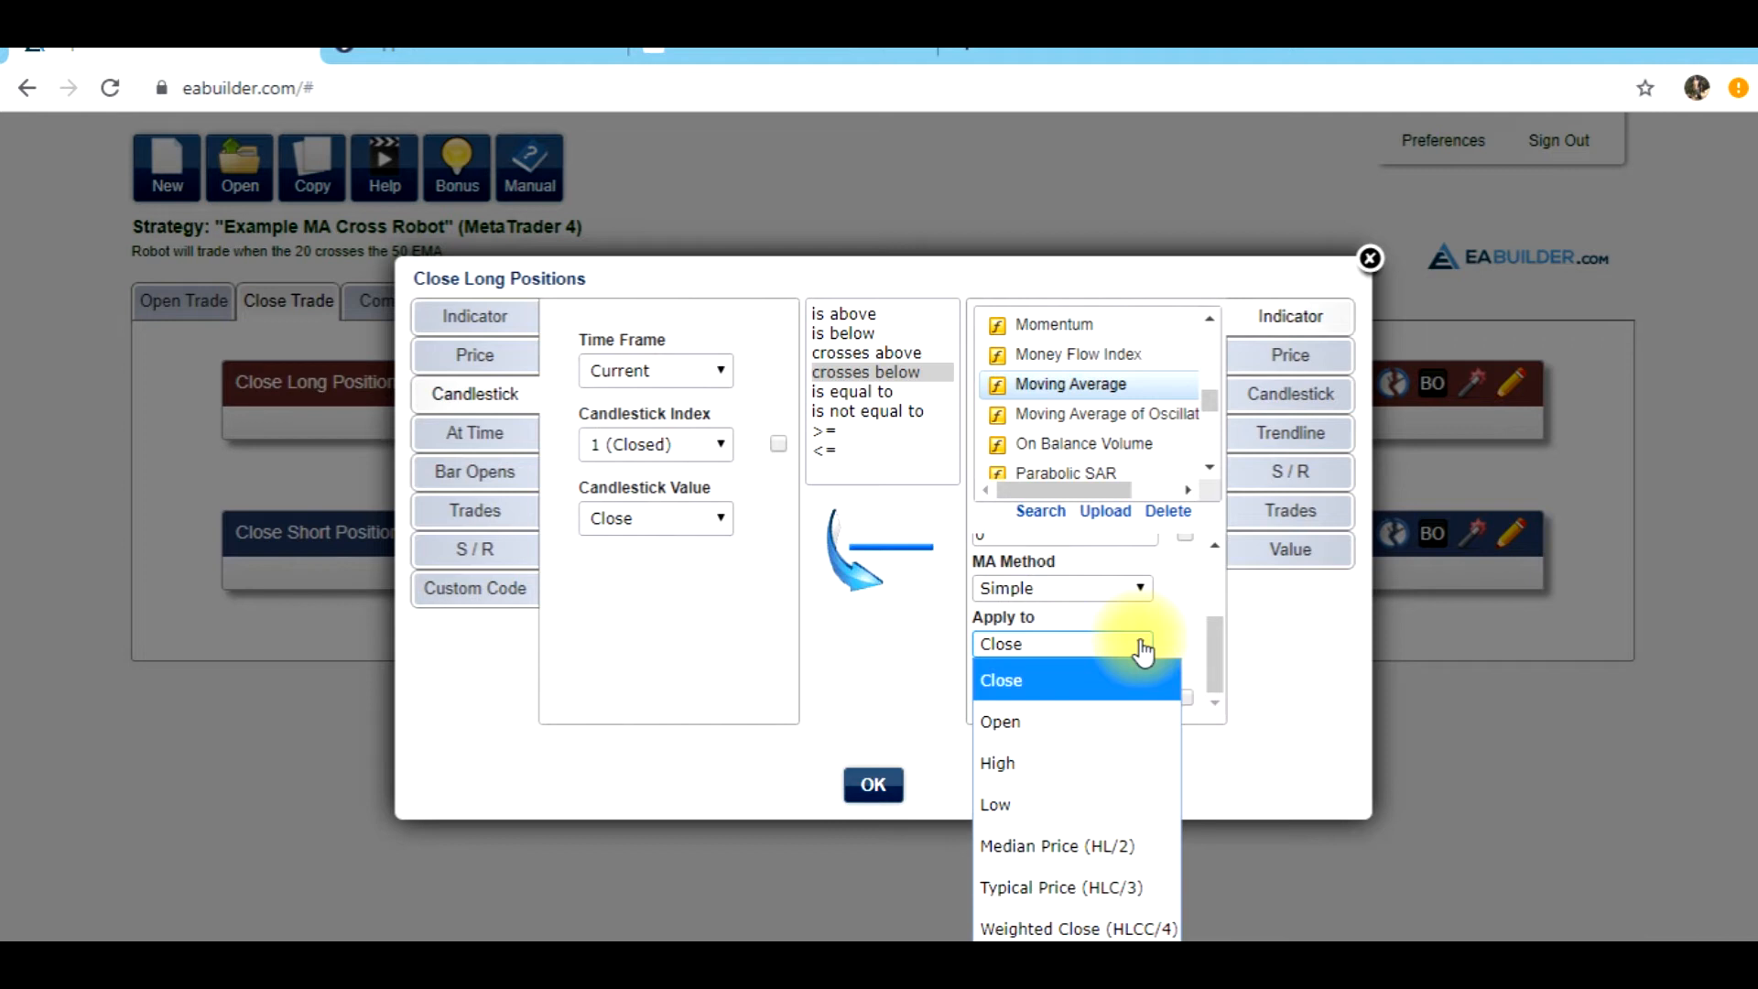
click(1141, 592)
click(1142, 592)
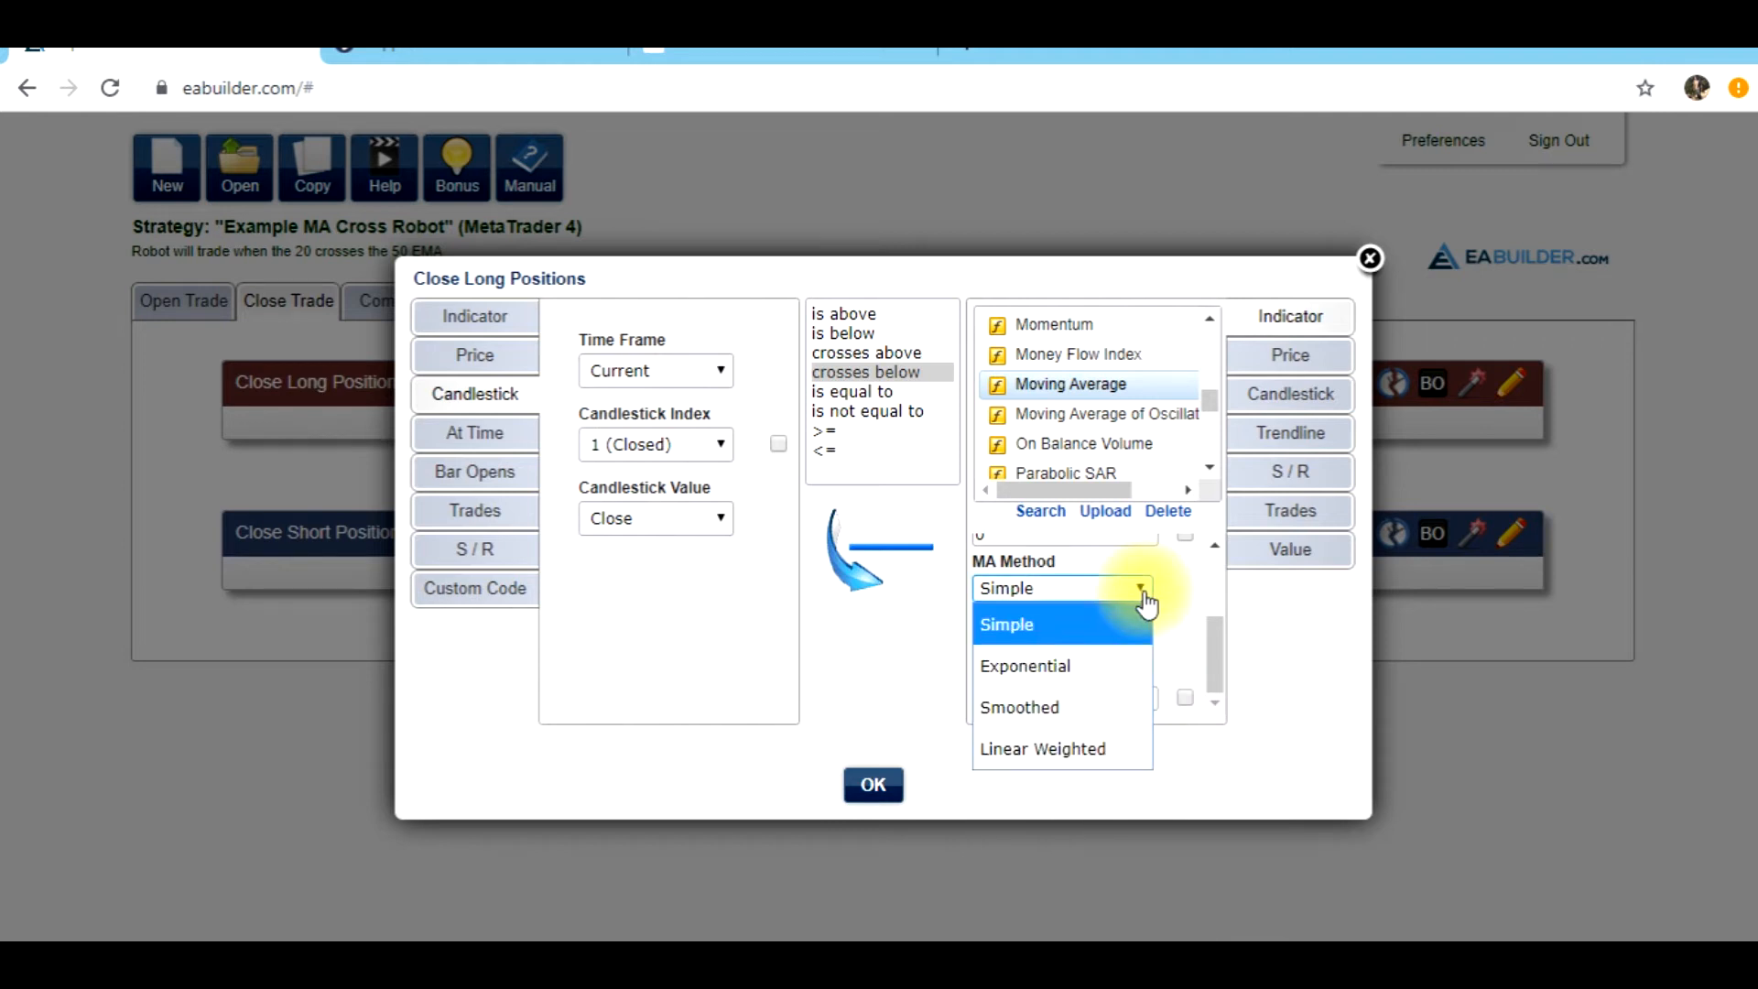
click(1086, 666)
click(878, 789)
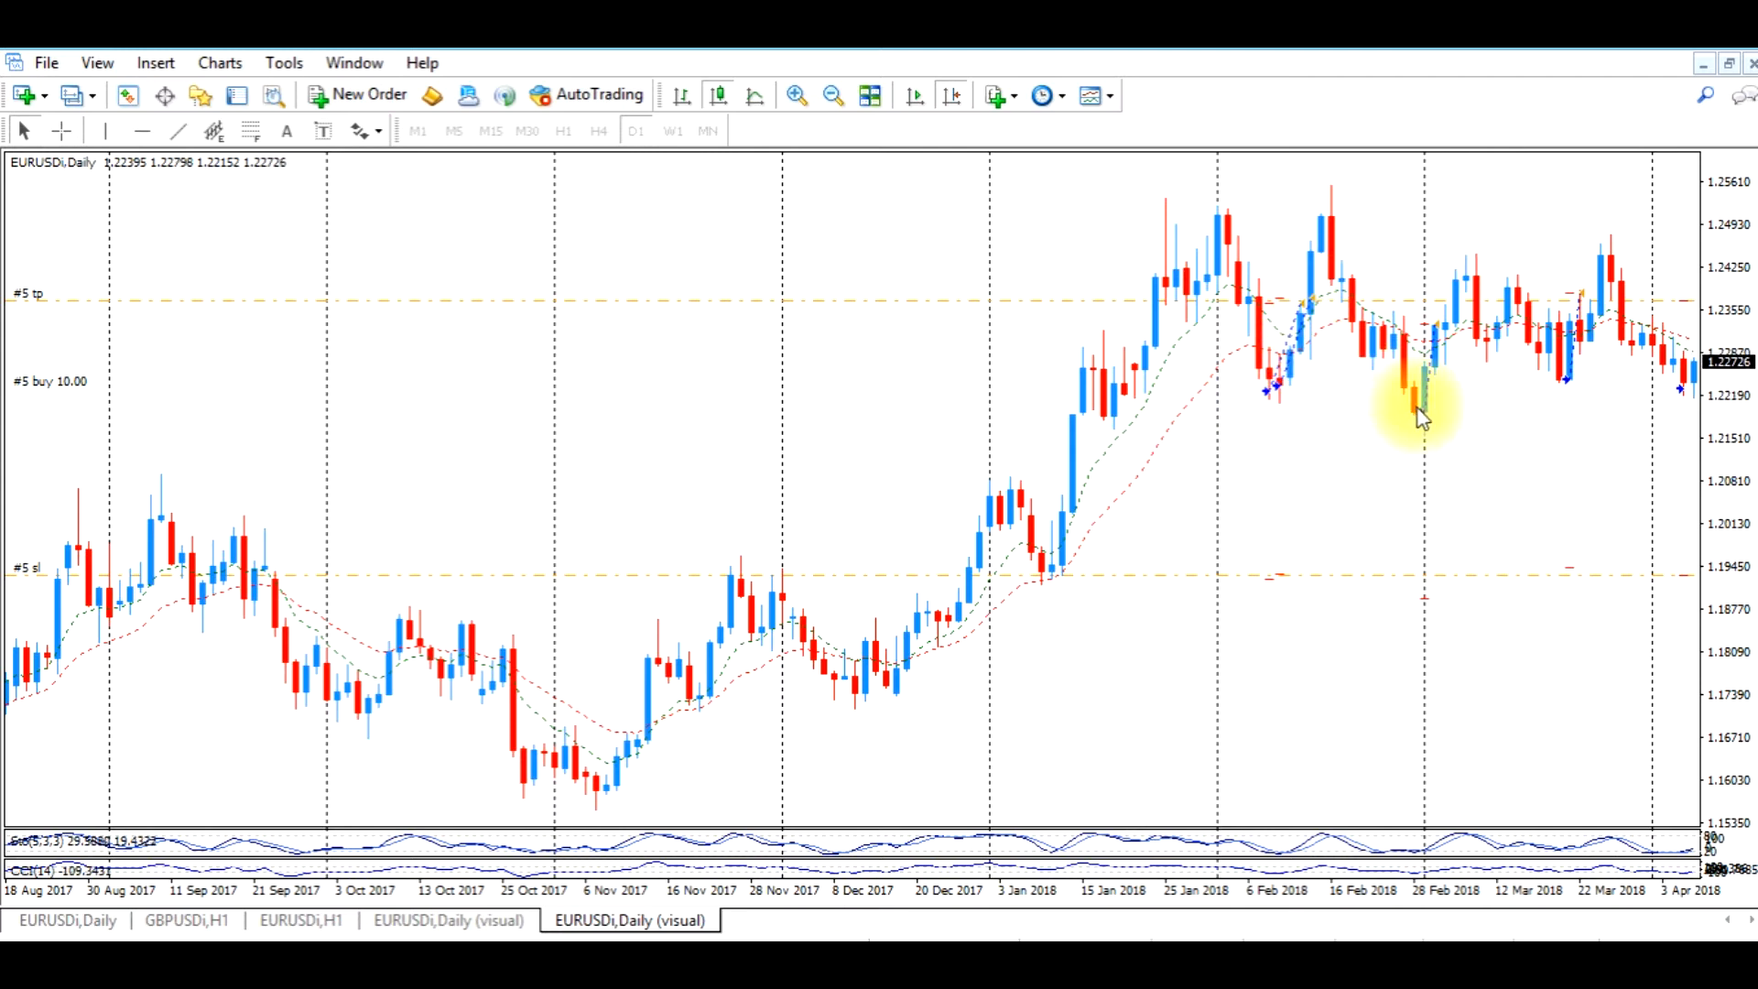
Switch to MetaTrader 4 and examine the GBPUSD H1 chart from the 10 October 2019 buy crossover to the next sell crossover
drag(1614, 457, 1549, 460)
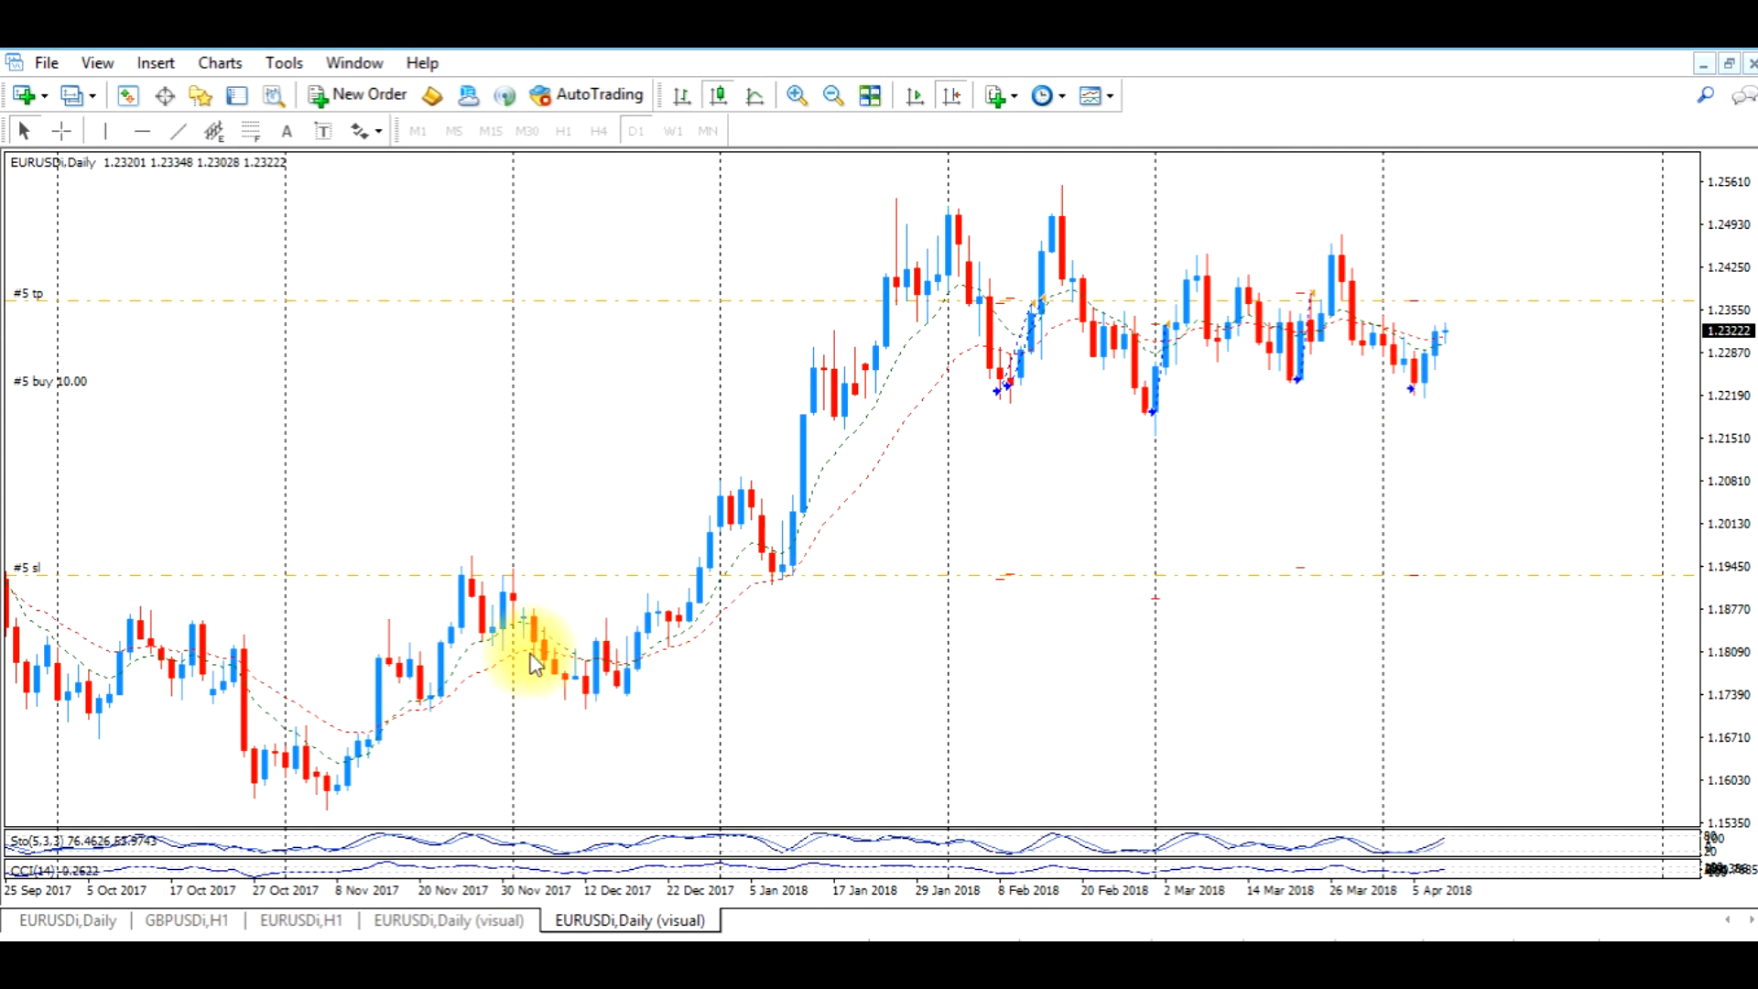
click(188, 920)
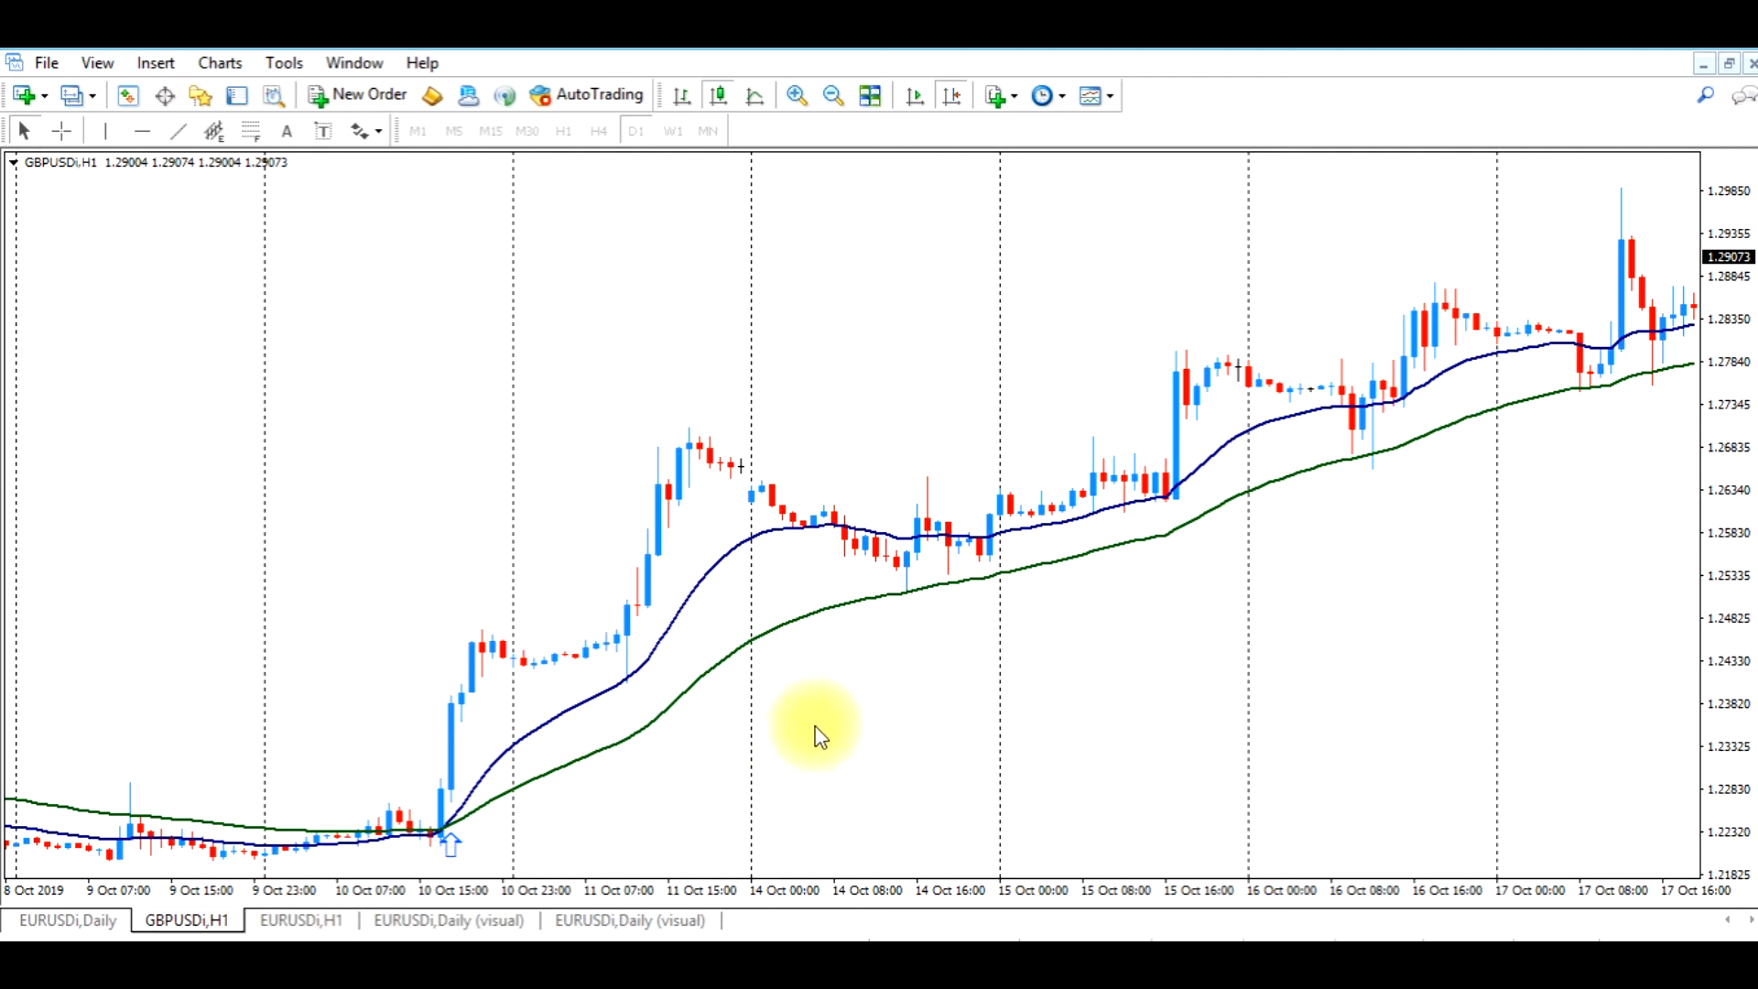
drag(898, 711, 952, 714)
click(61, 131)
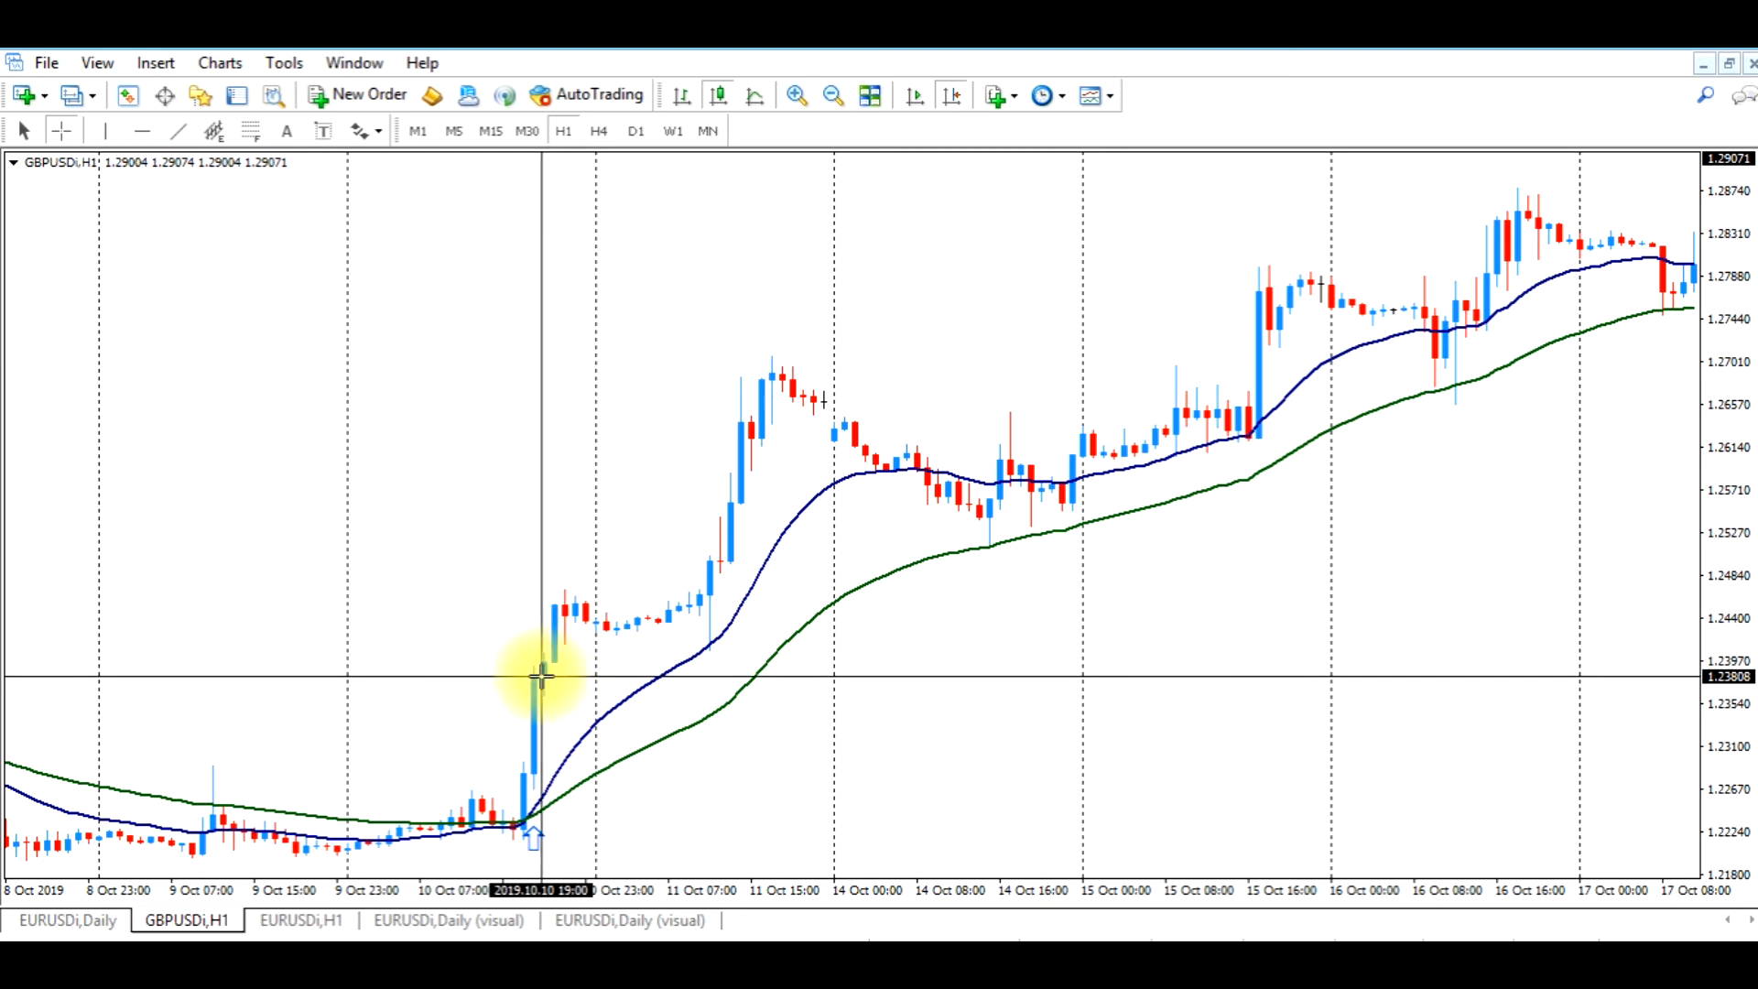
scroll(970, 636, down, 5)
scroll(964, 630, down, 10)
scroll(1129, 595, down, 6)
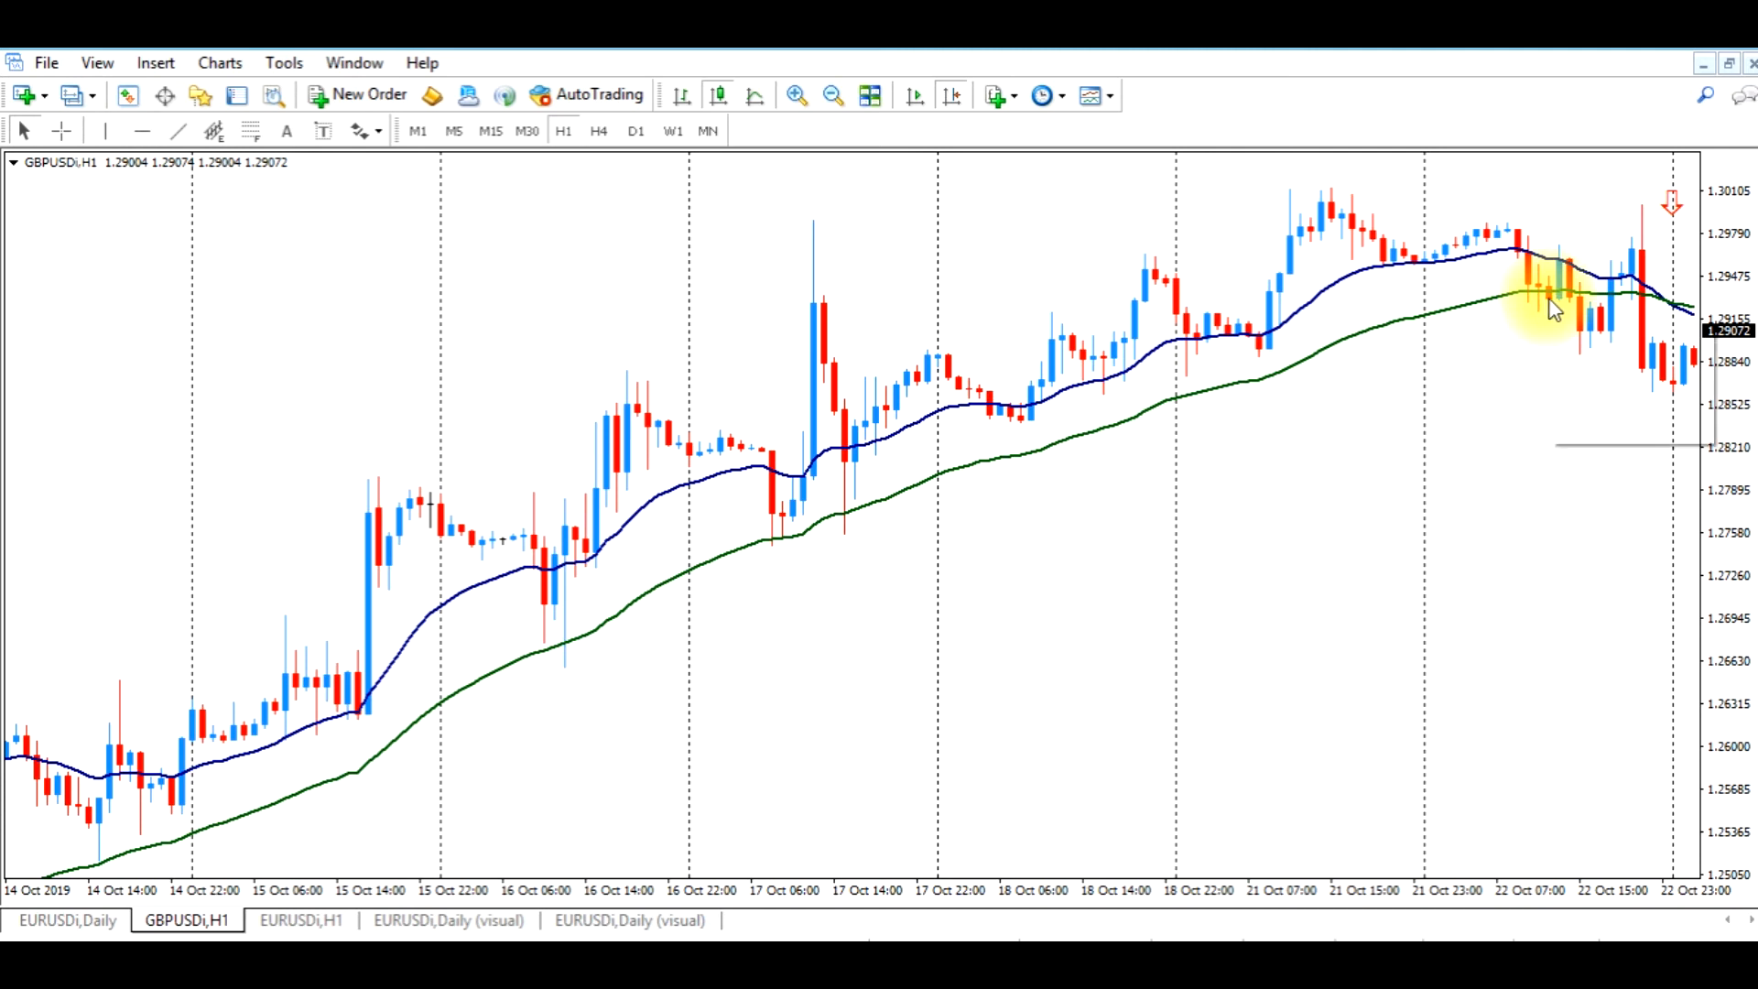
Examine the candle closing below the green moving average and check that average's parameters without changing them
click(61, 131)
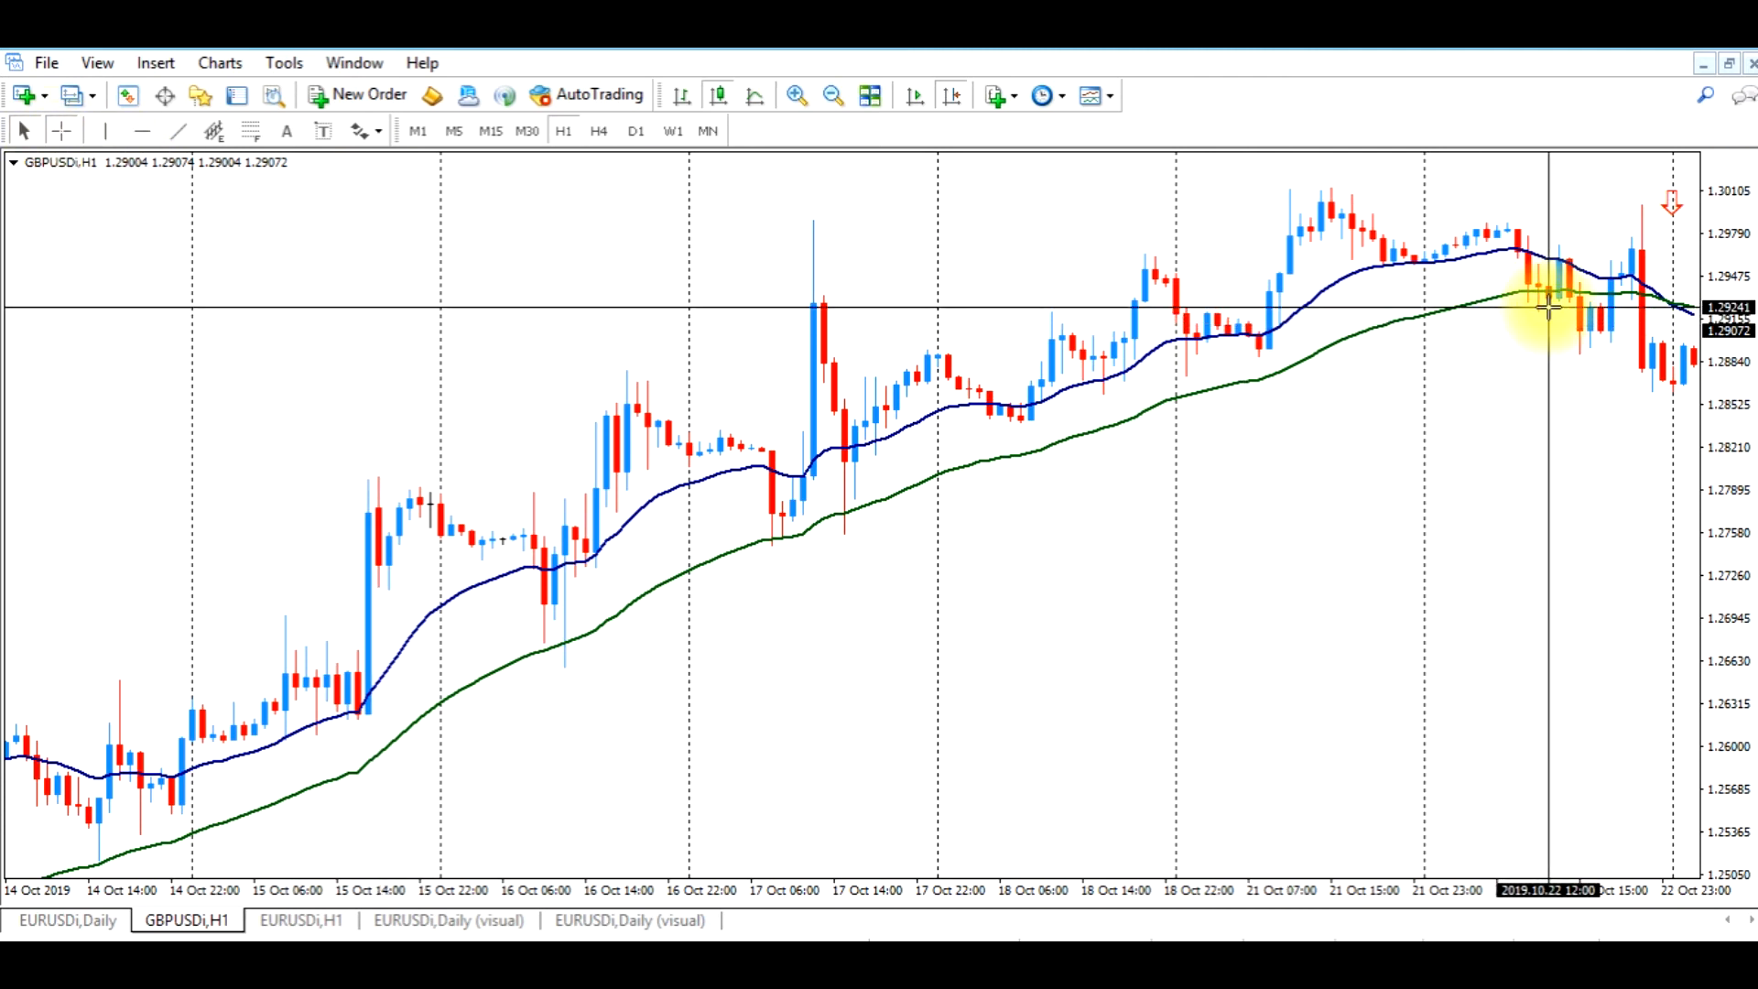
click(1456, 311)
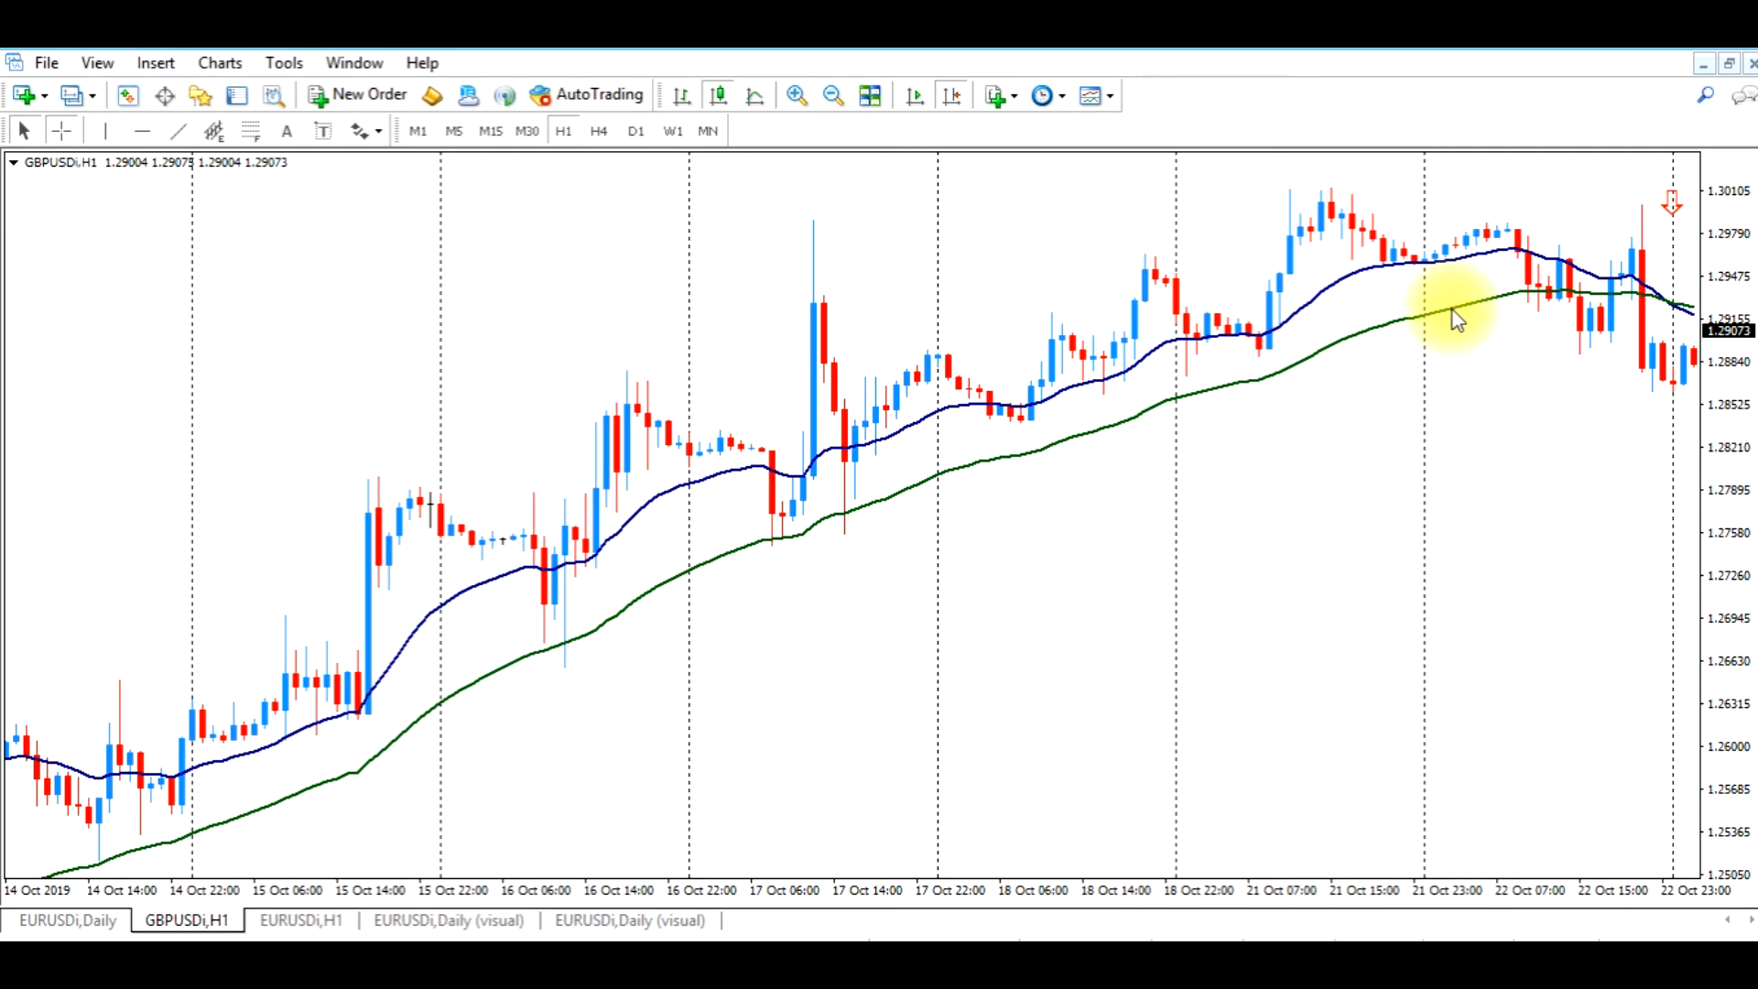
double_click(1454, 309)
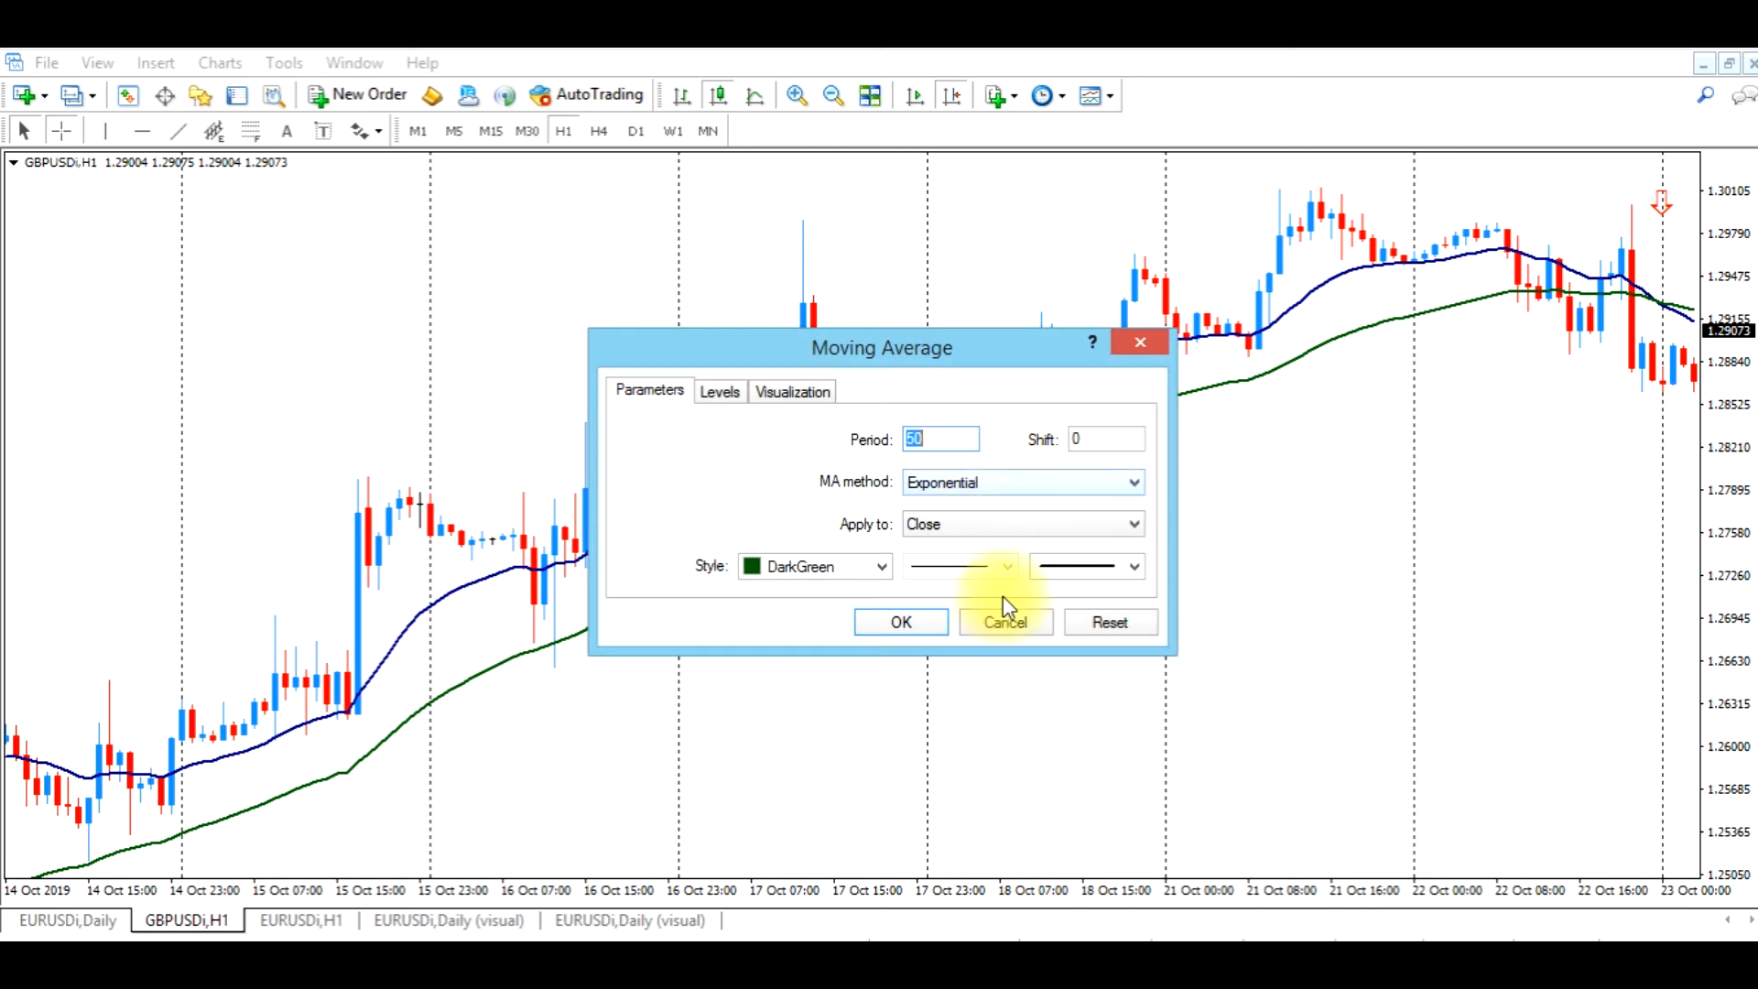
click(1007, 622)
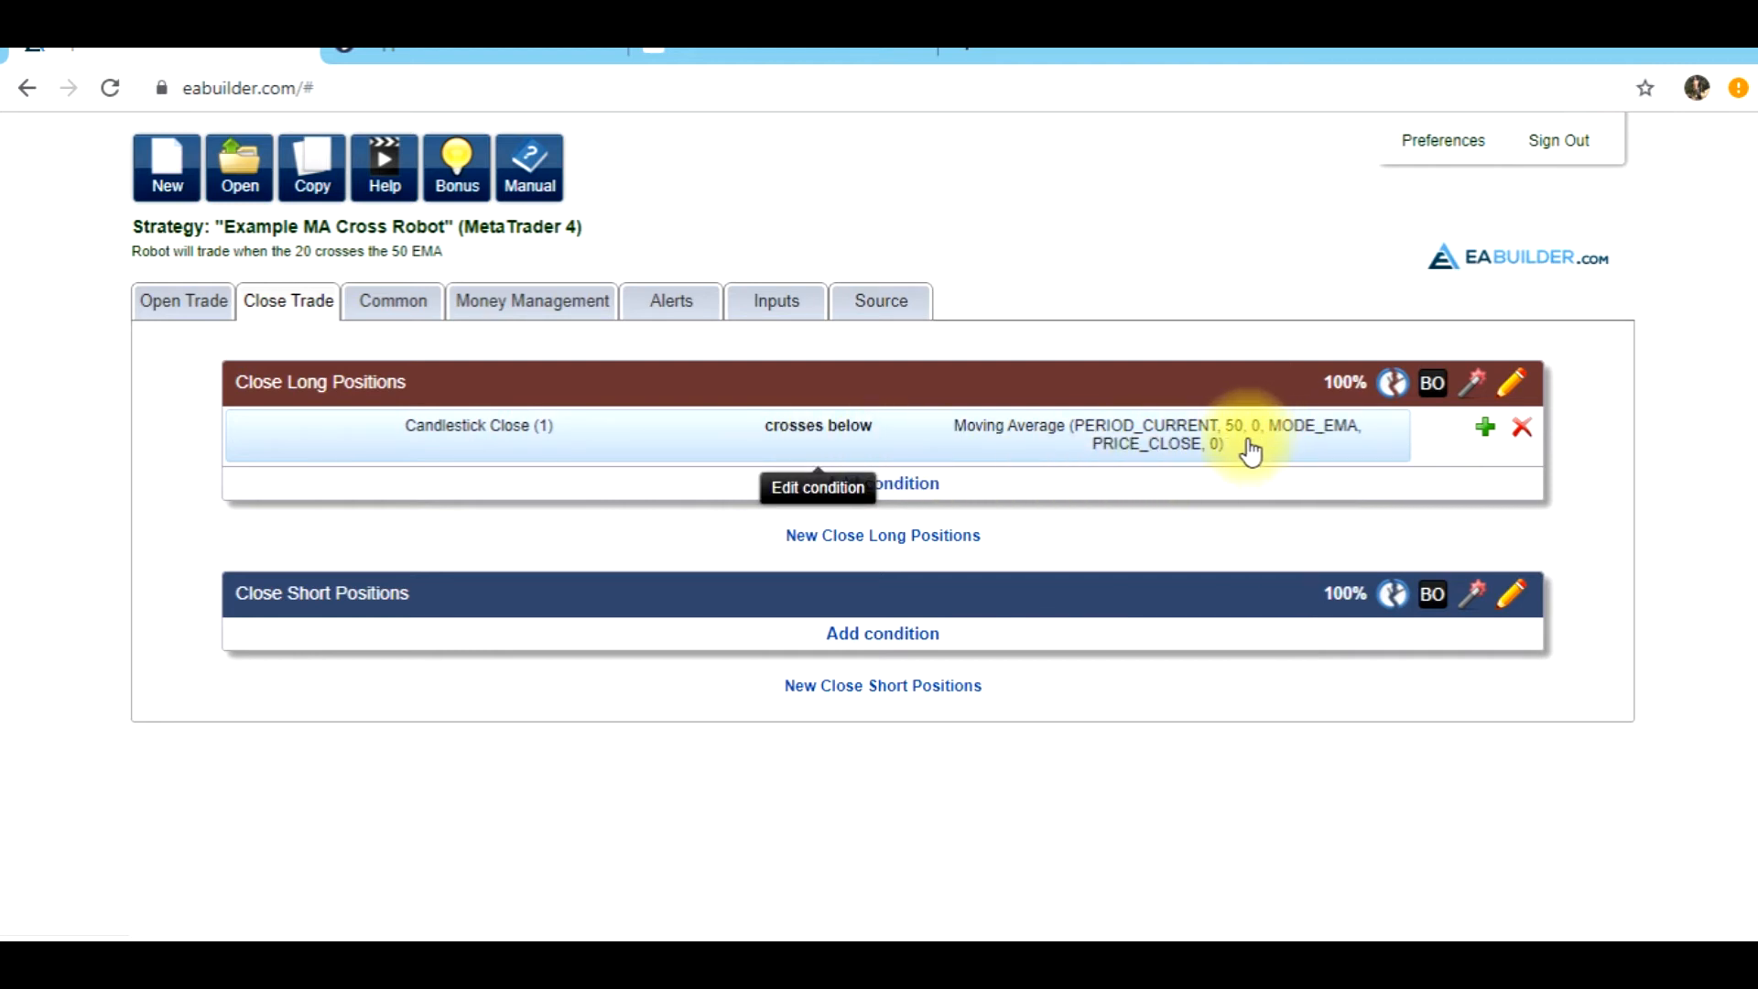
Switch to EA Builder and compare the open-trade stop loss and take profit rules with the close-long condition
click(217, 315)
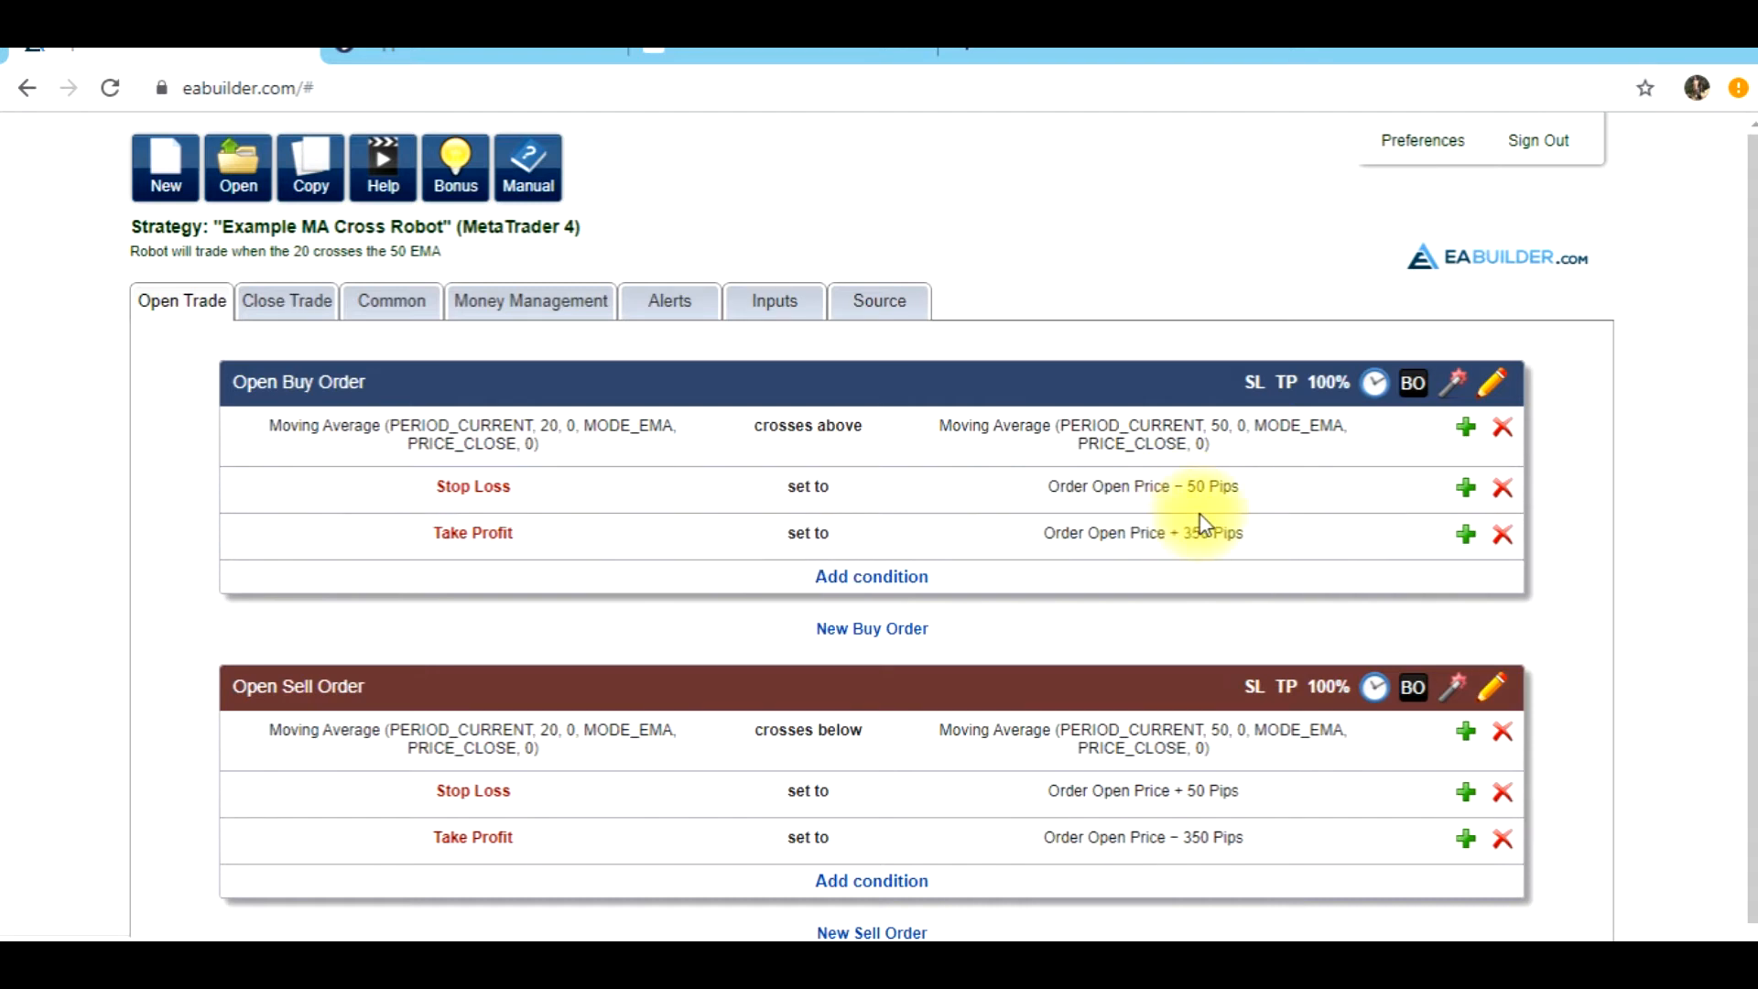
click(289, 306)
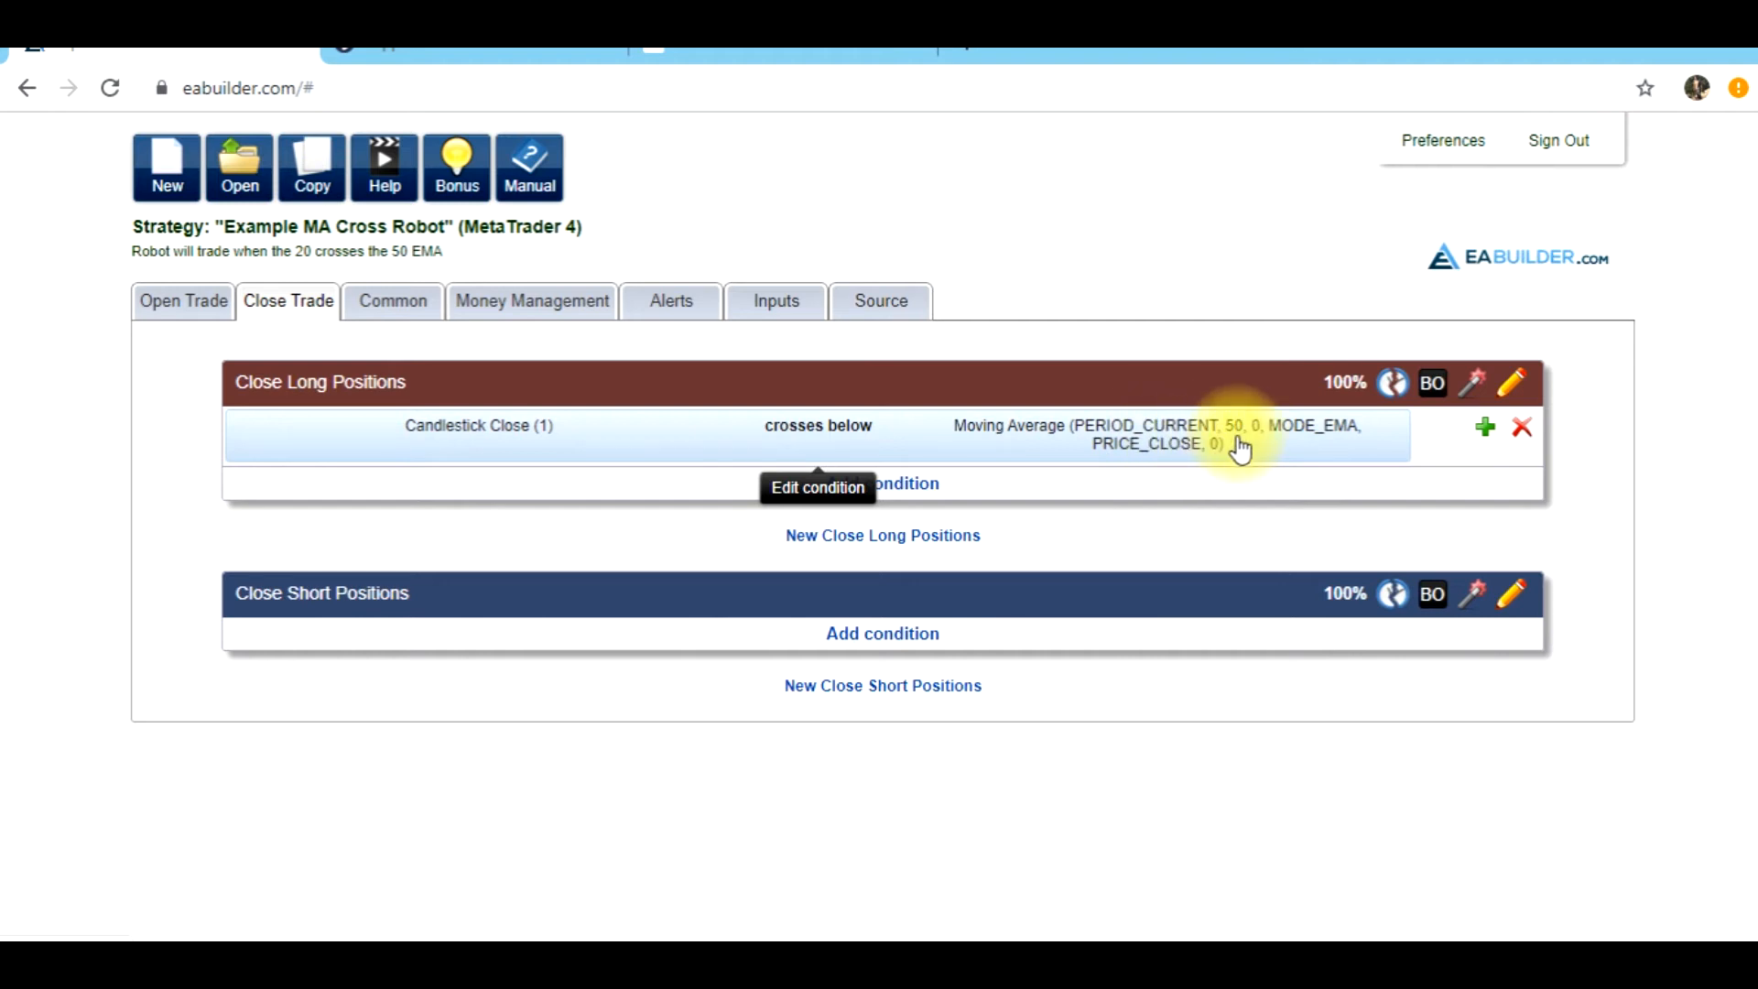
click(179, 302)
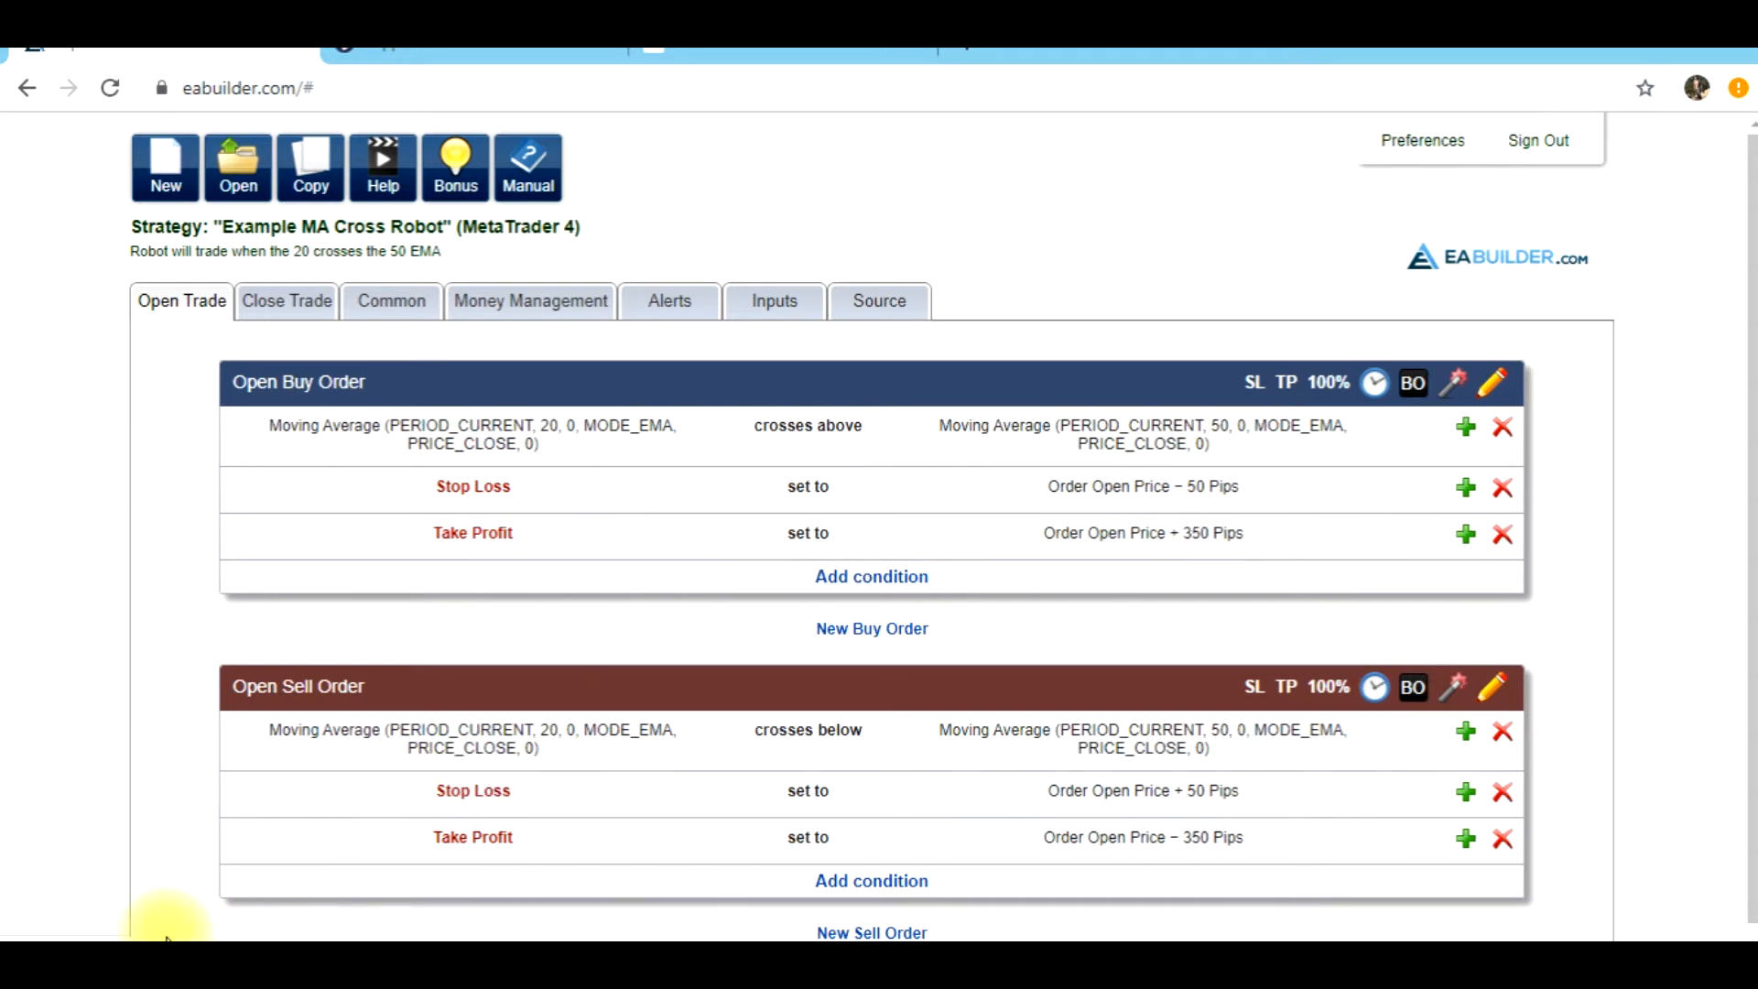
Examine the buy crossover of 10 October 2019 on MetaTrader 4's GBPUSD H1 chart and compare it with EA Builder's Open Buy Order condition
click(611, 961)
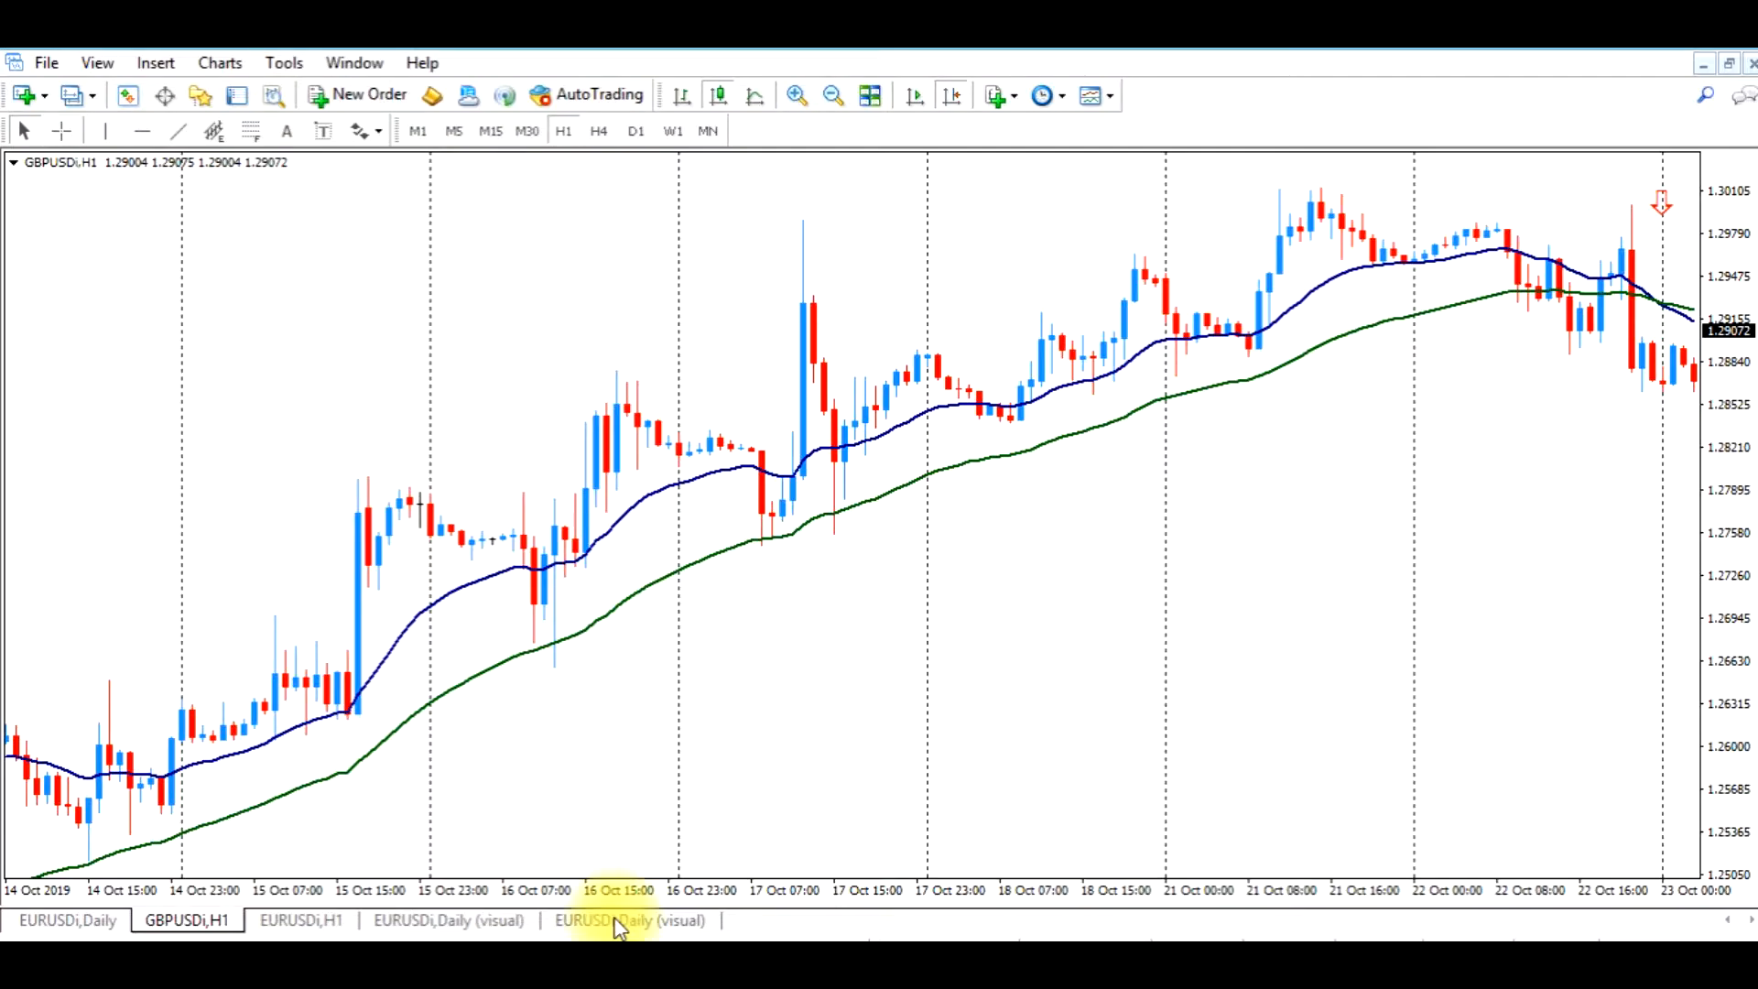
drag(630, 717, 1149, 563)
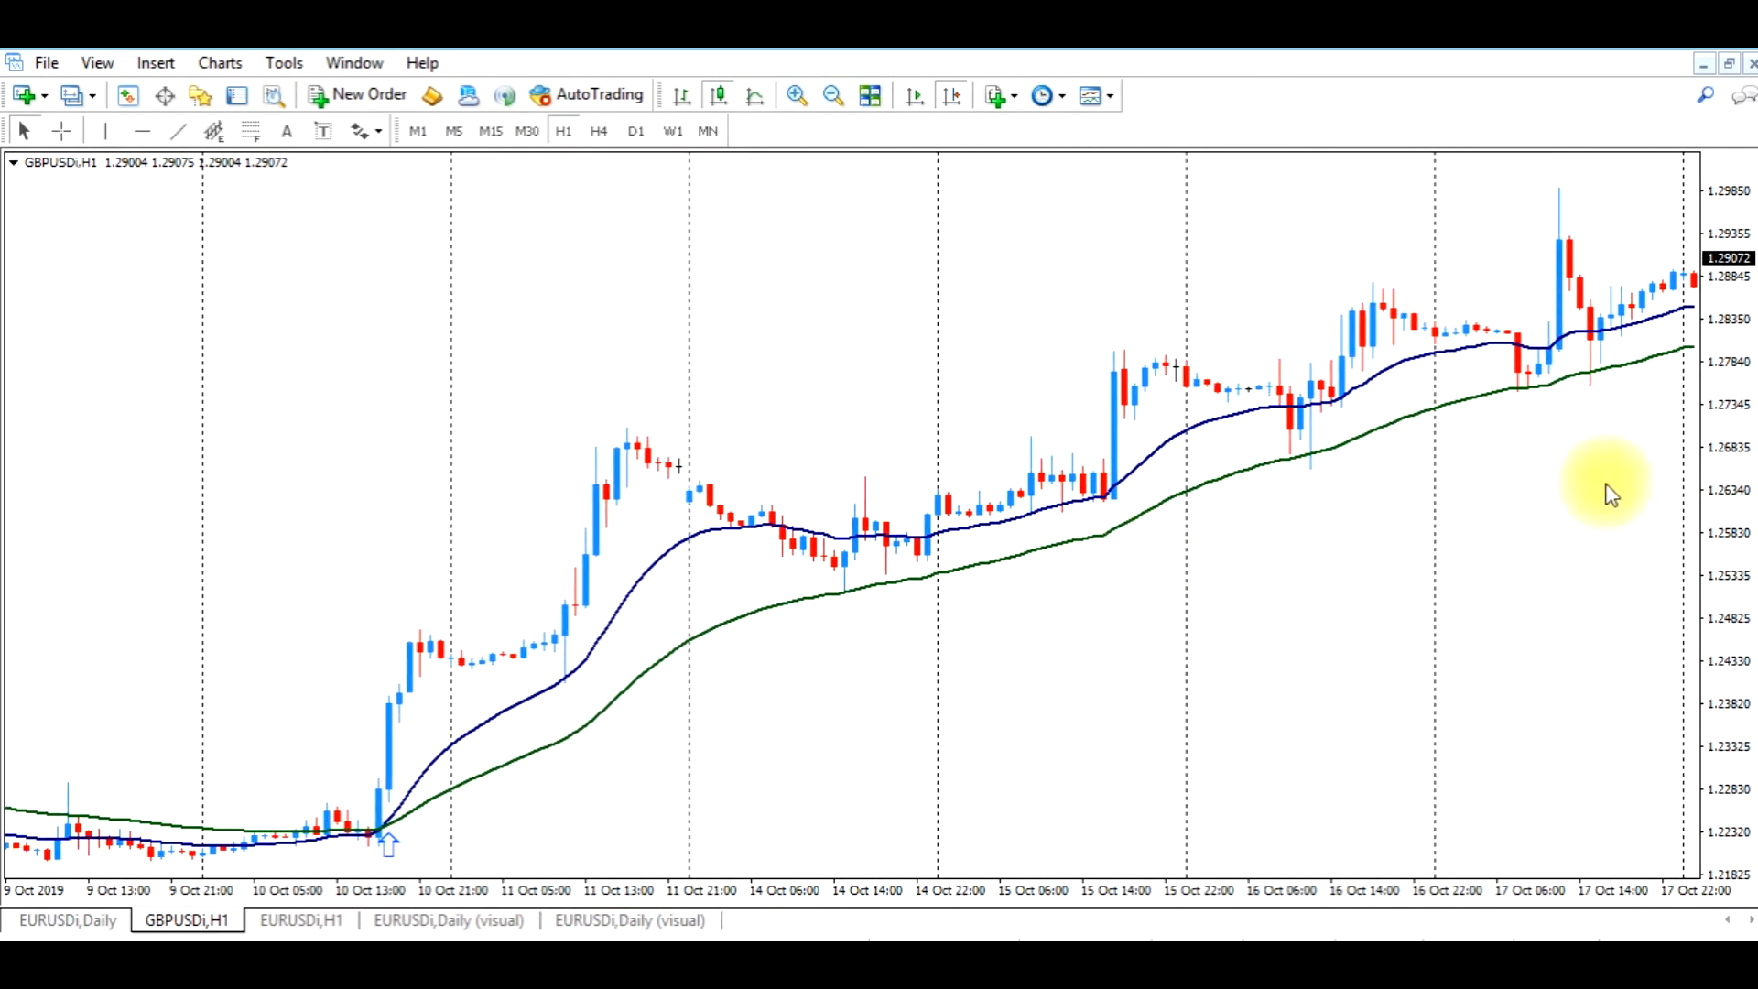
drag(1726, 443, 1744, 479)
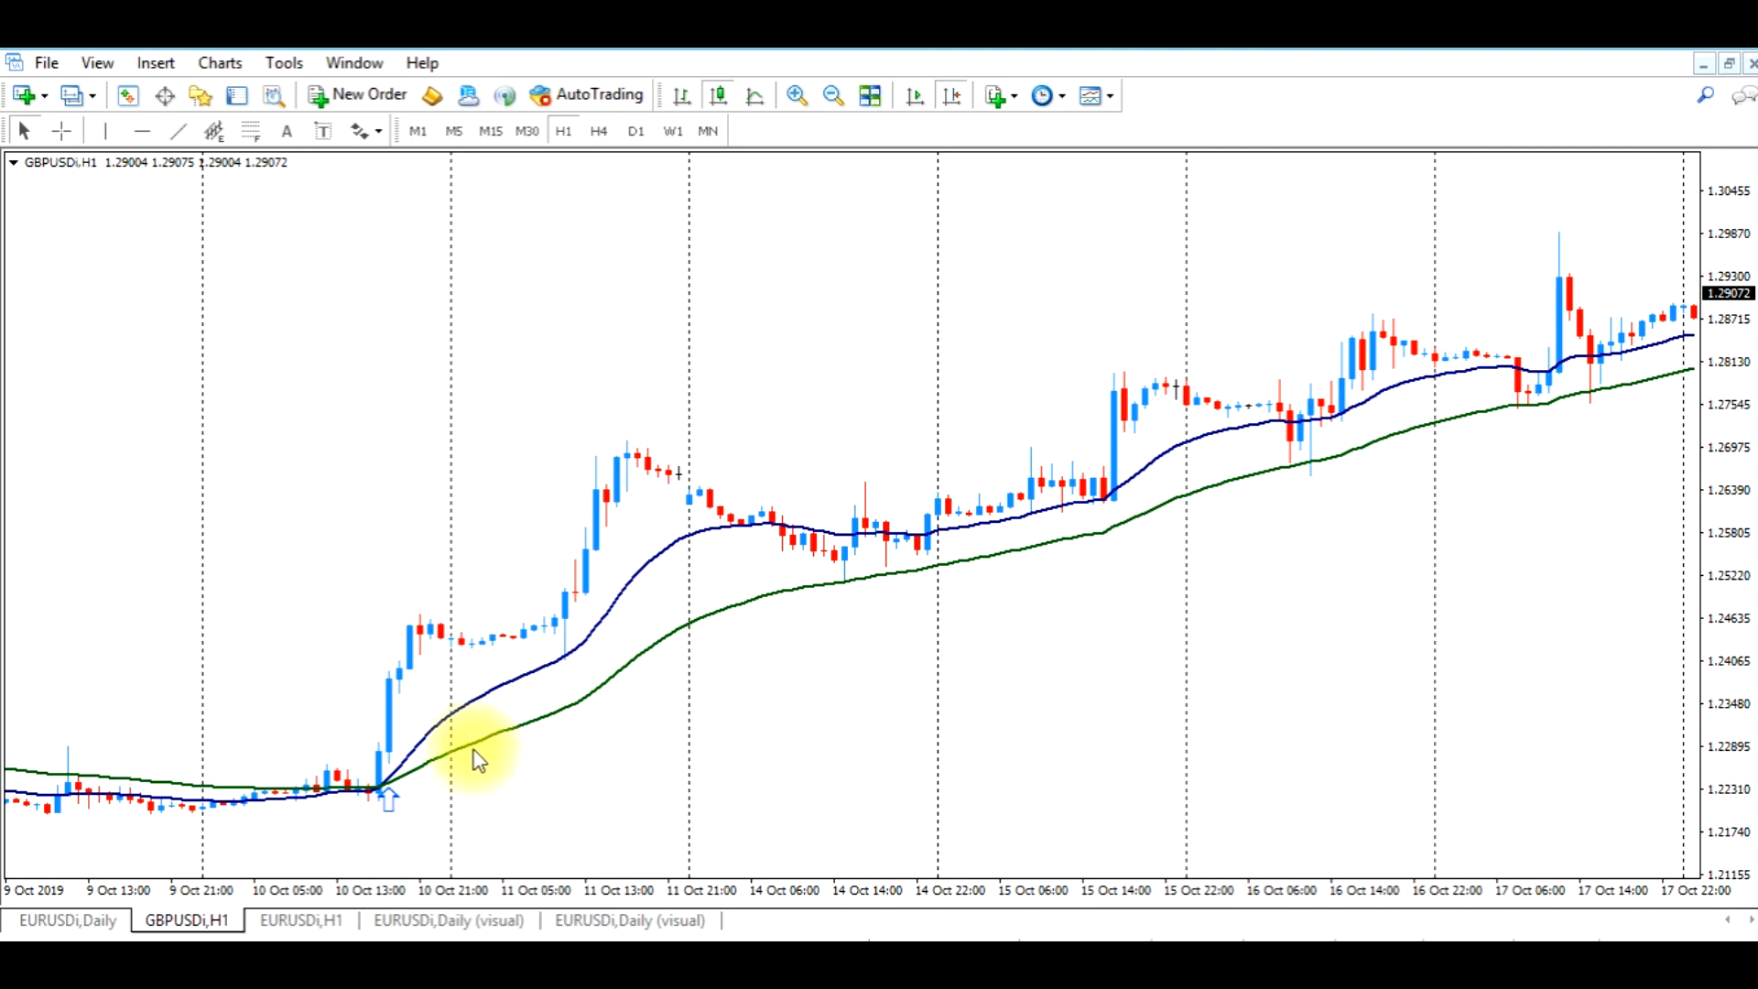
mouse_move(477, 754)
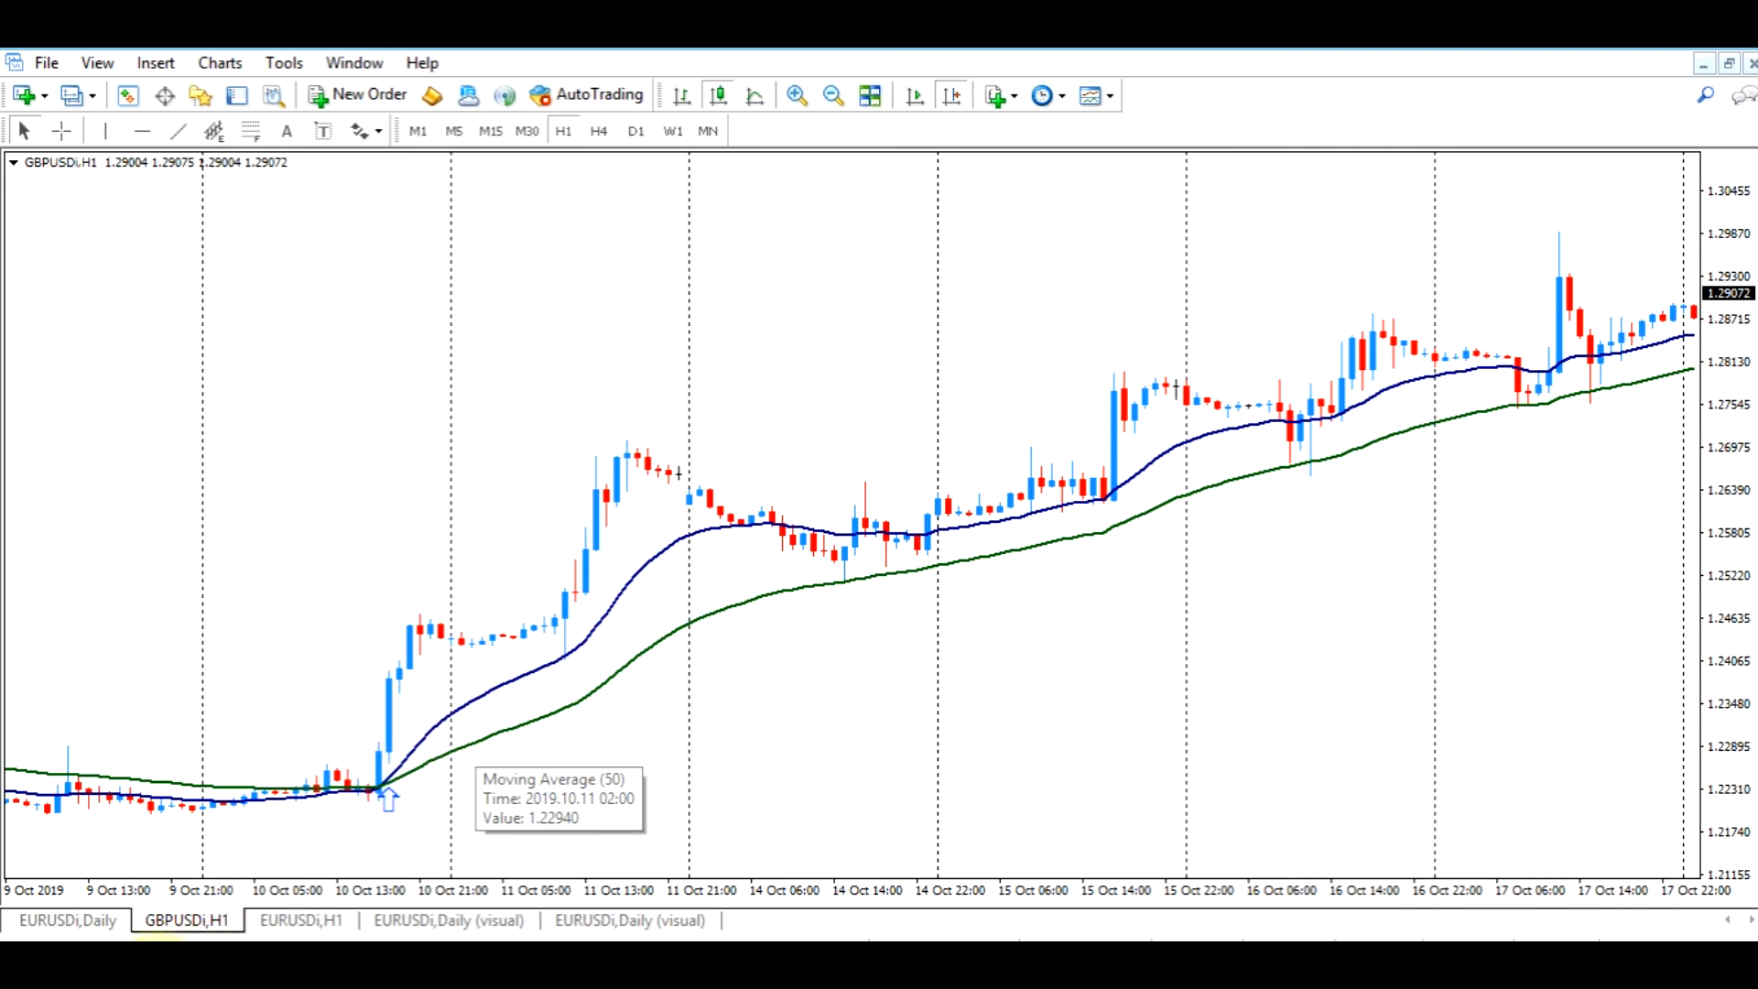
click(213, 947)
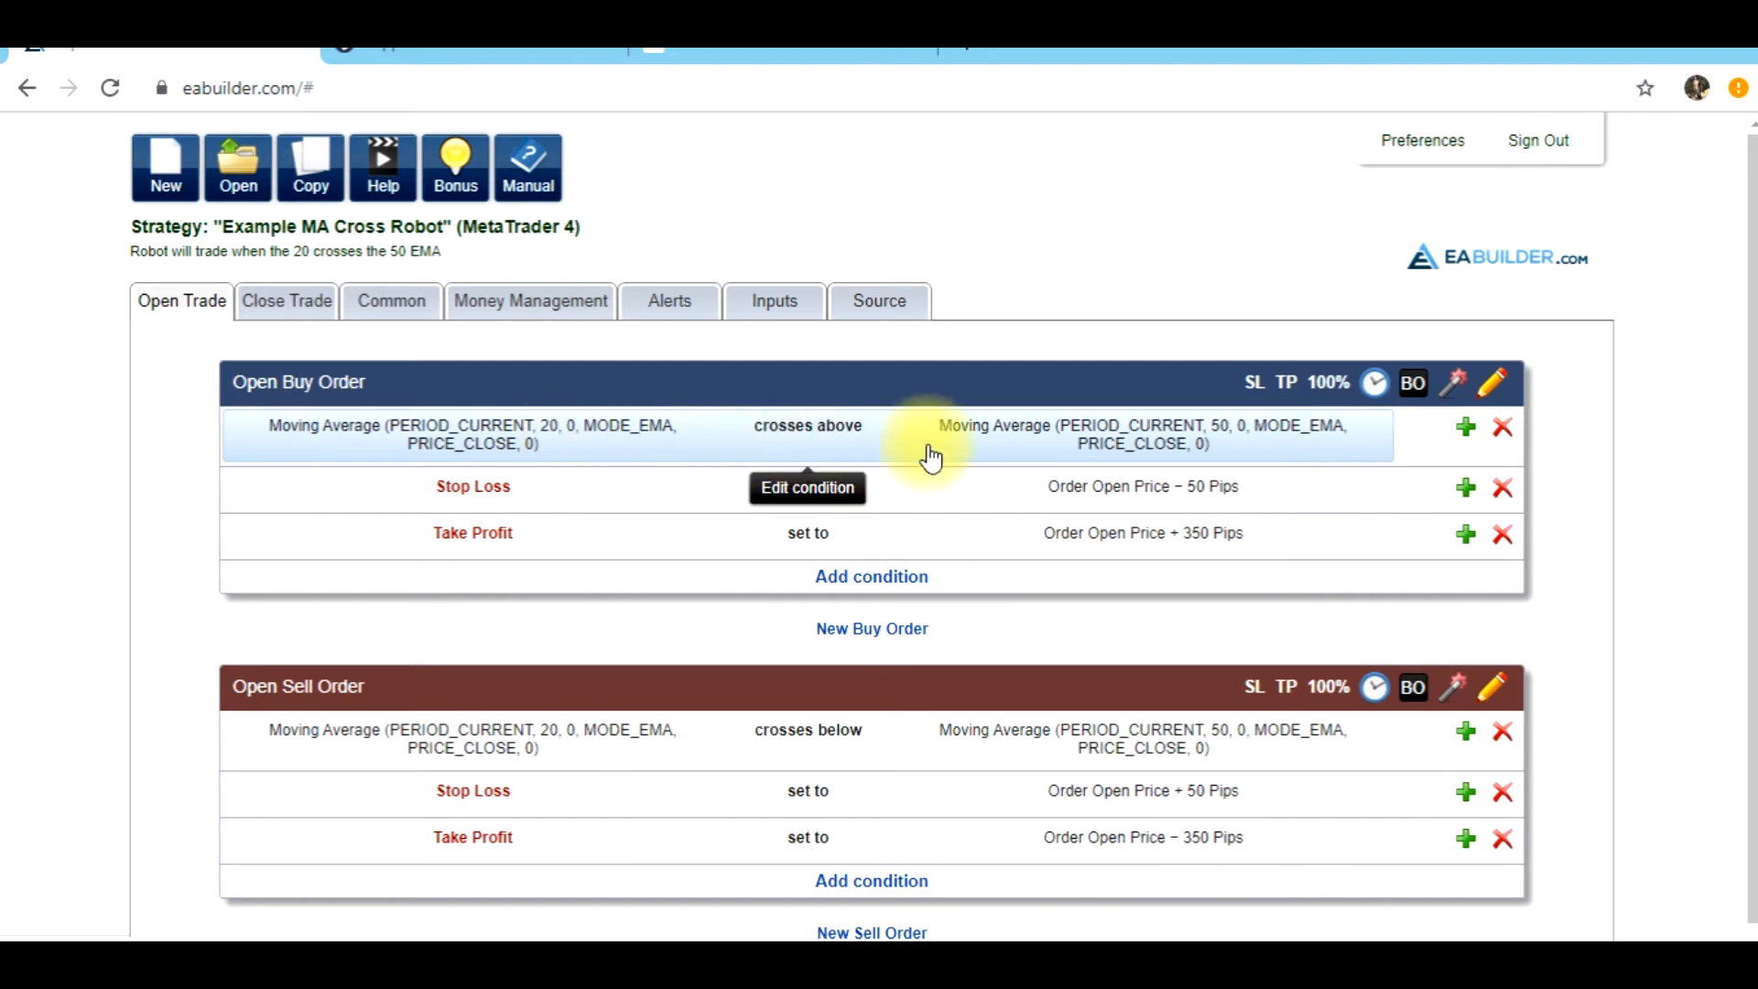
Switch to MetaTrader 4 and measure the 350-pip take-profit distance upward from the buy entry candle on the GBPUSD H1 chart
click(604, 952)
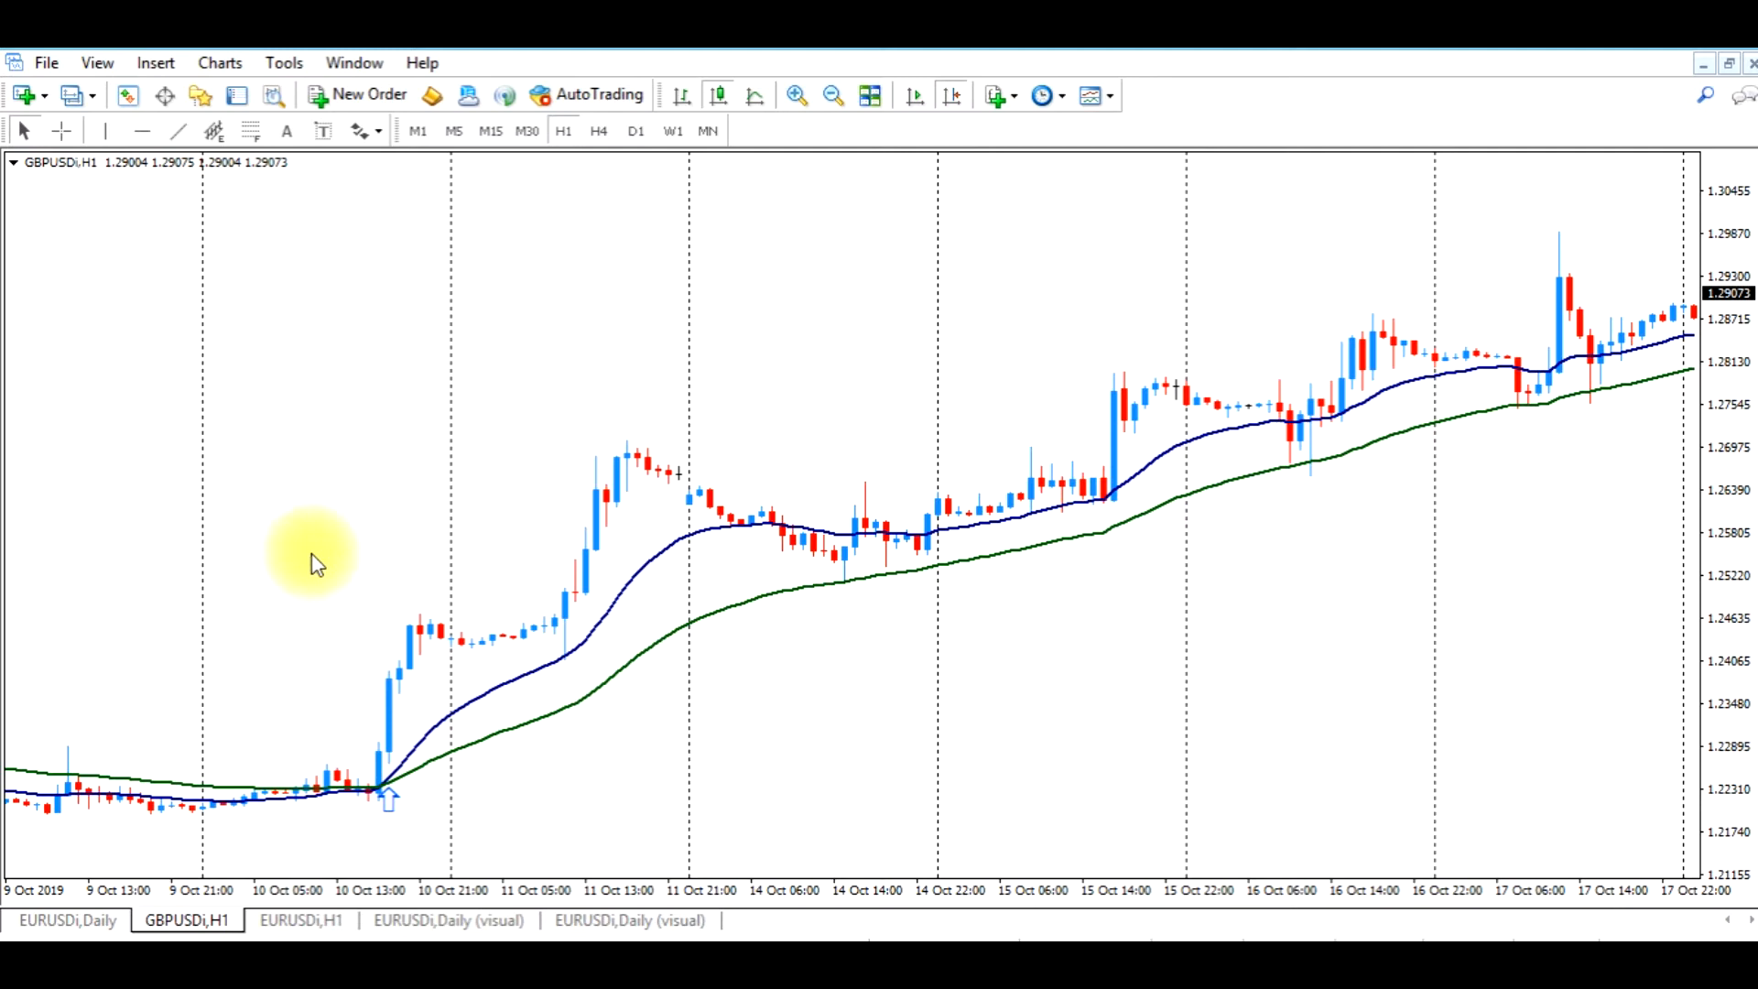
click(62, 131)
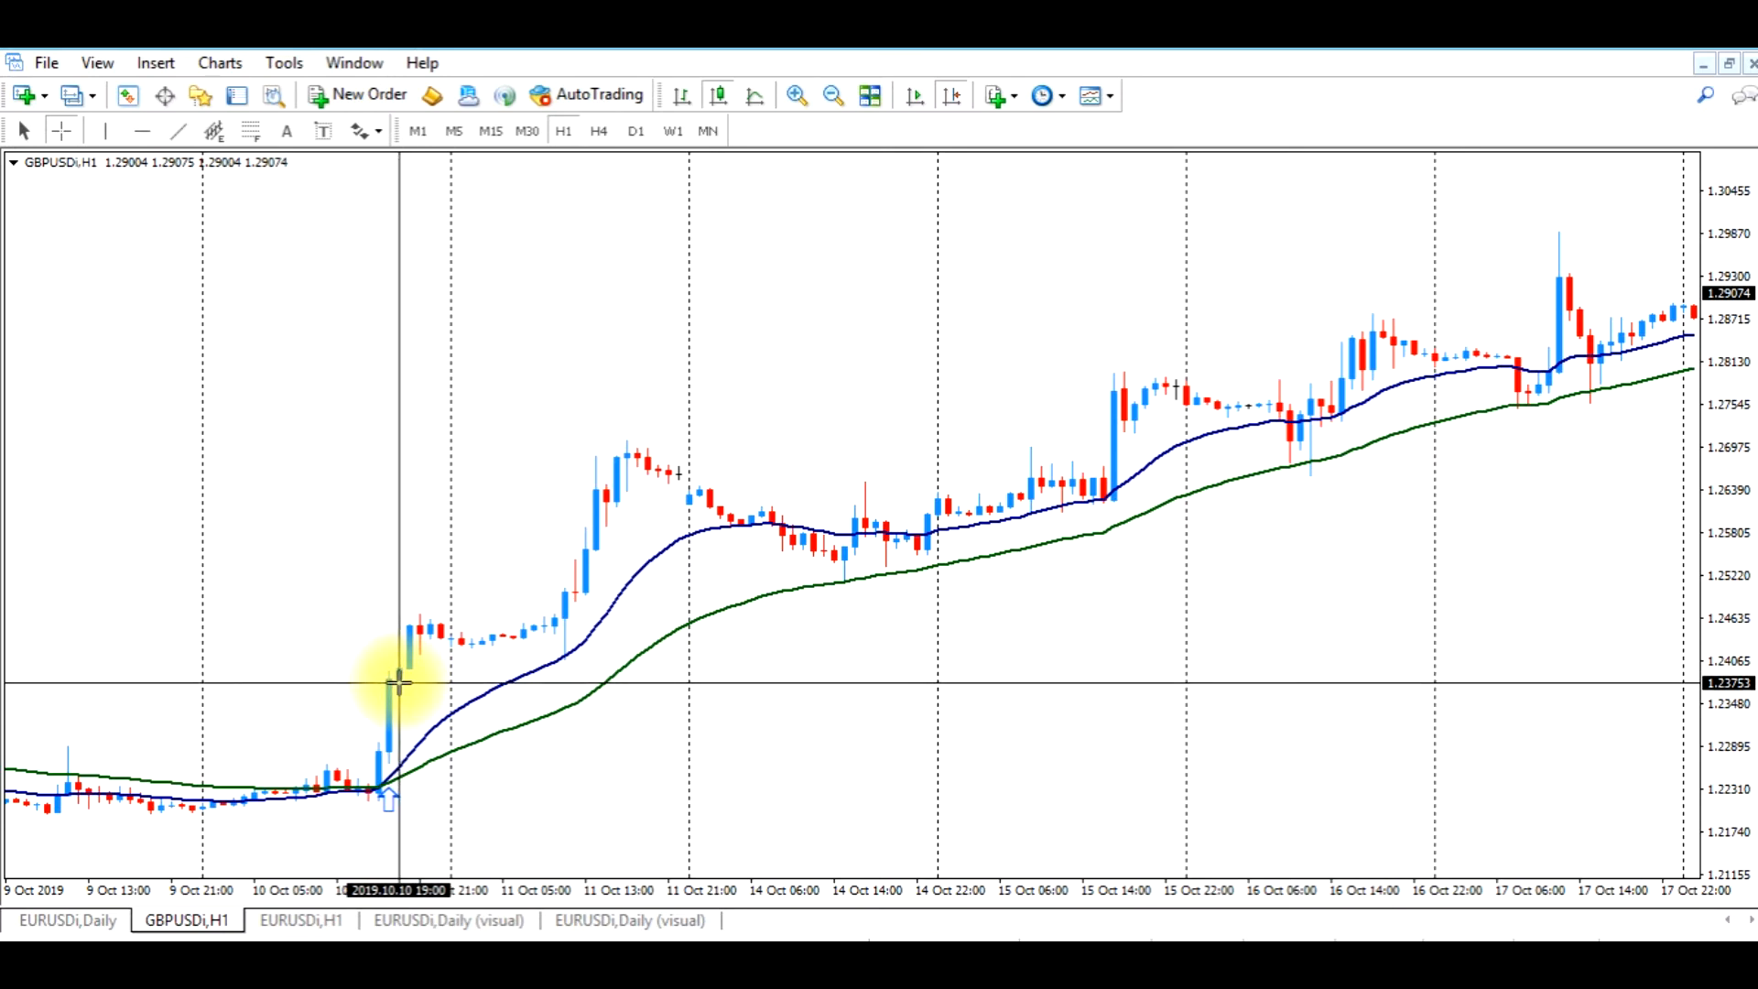
drag(399, 682, 1109, 422)
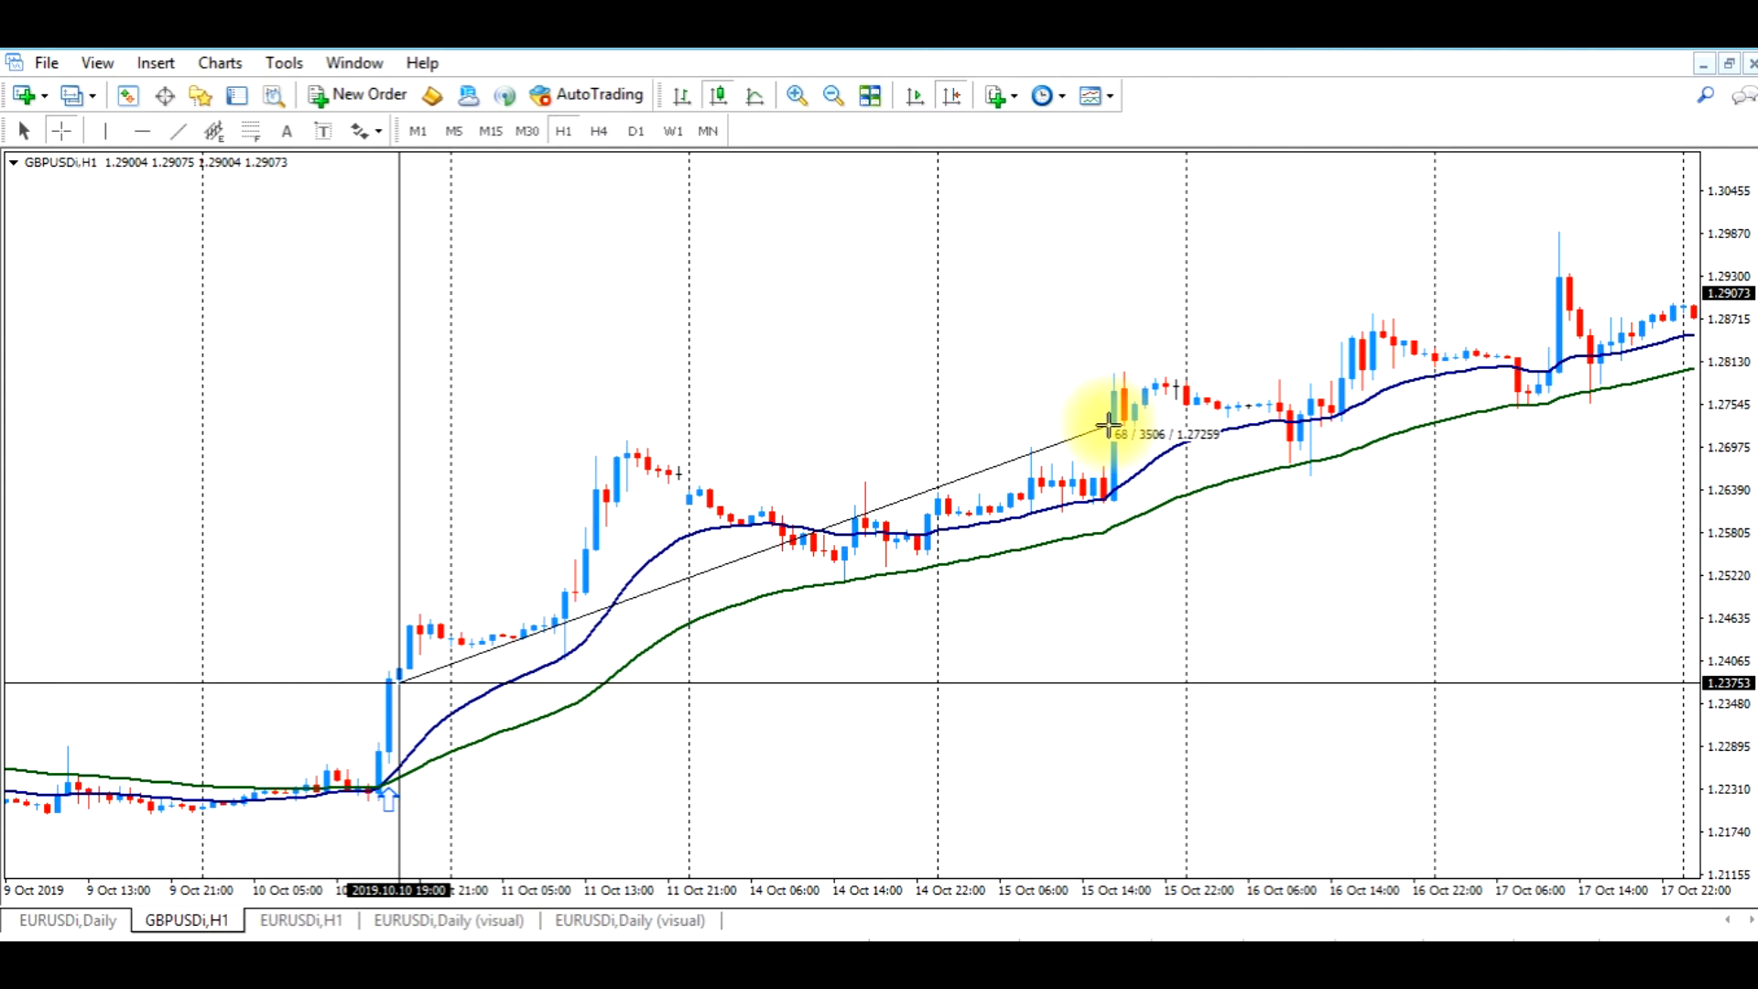
drag(1109, 426, 1109, 428)
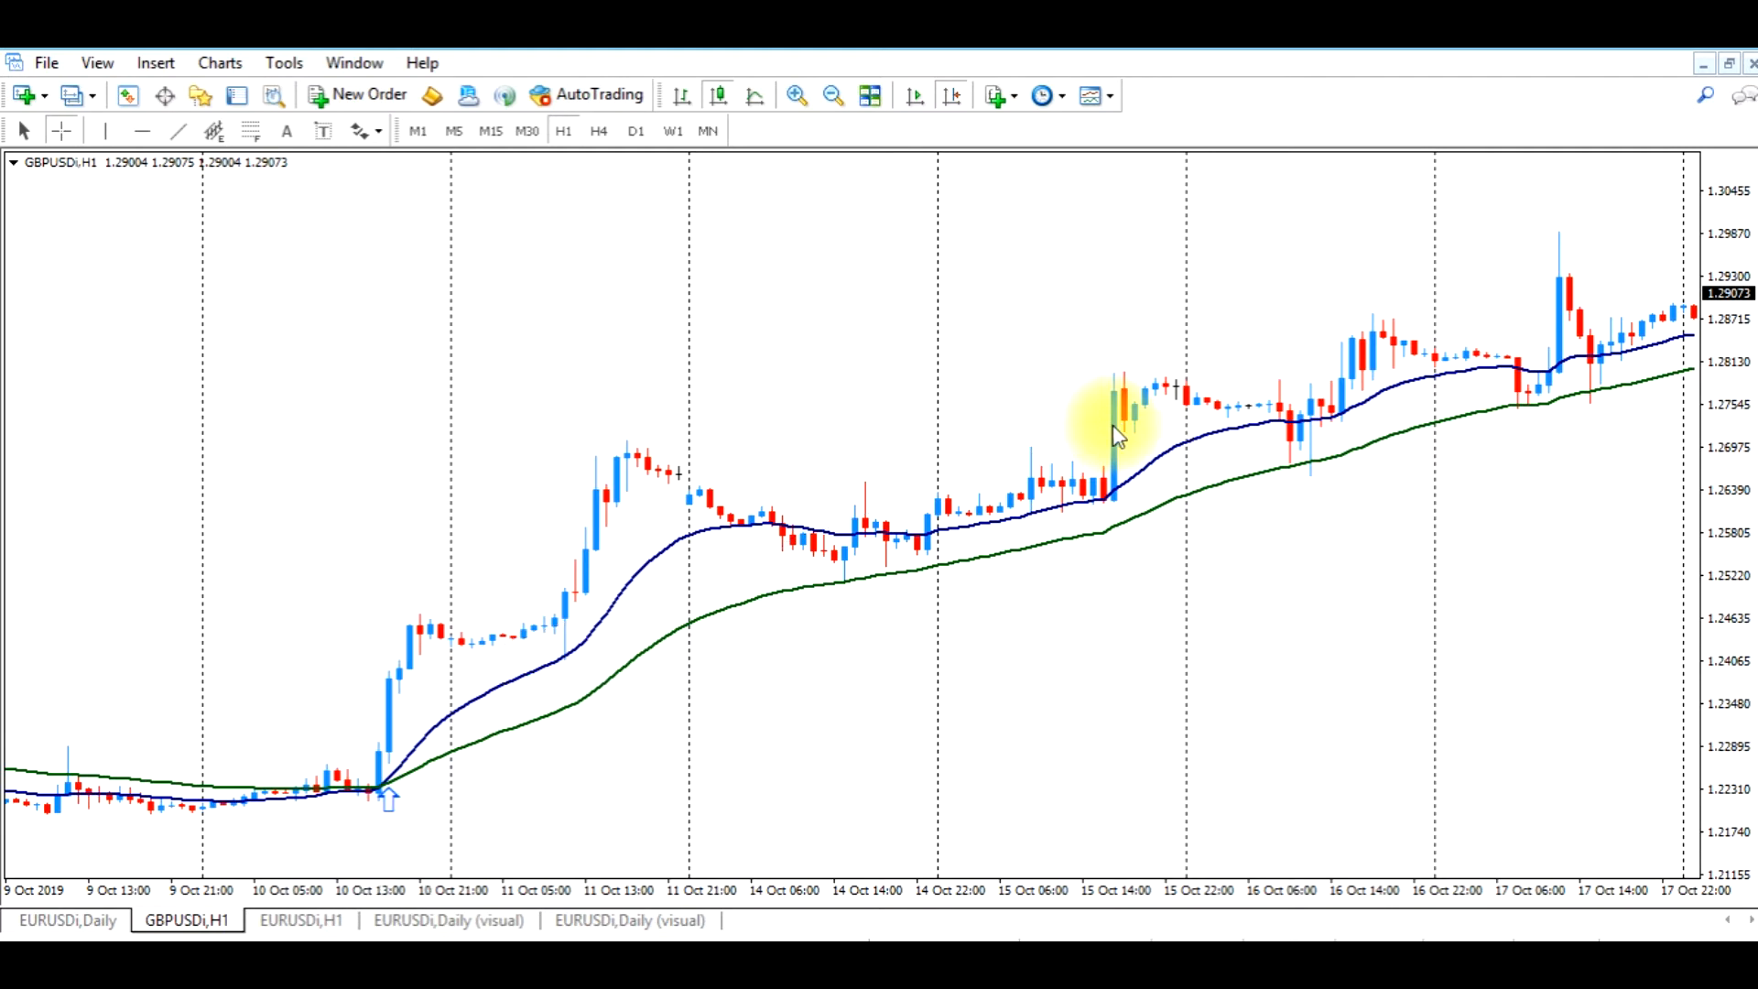
Measure the price distance downward from the buy entry to the area below it on the GBPUSD H1 chart
click(71, 139)
drag(416, 677, 459, 738)
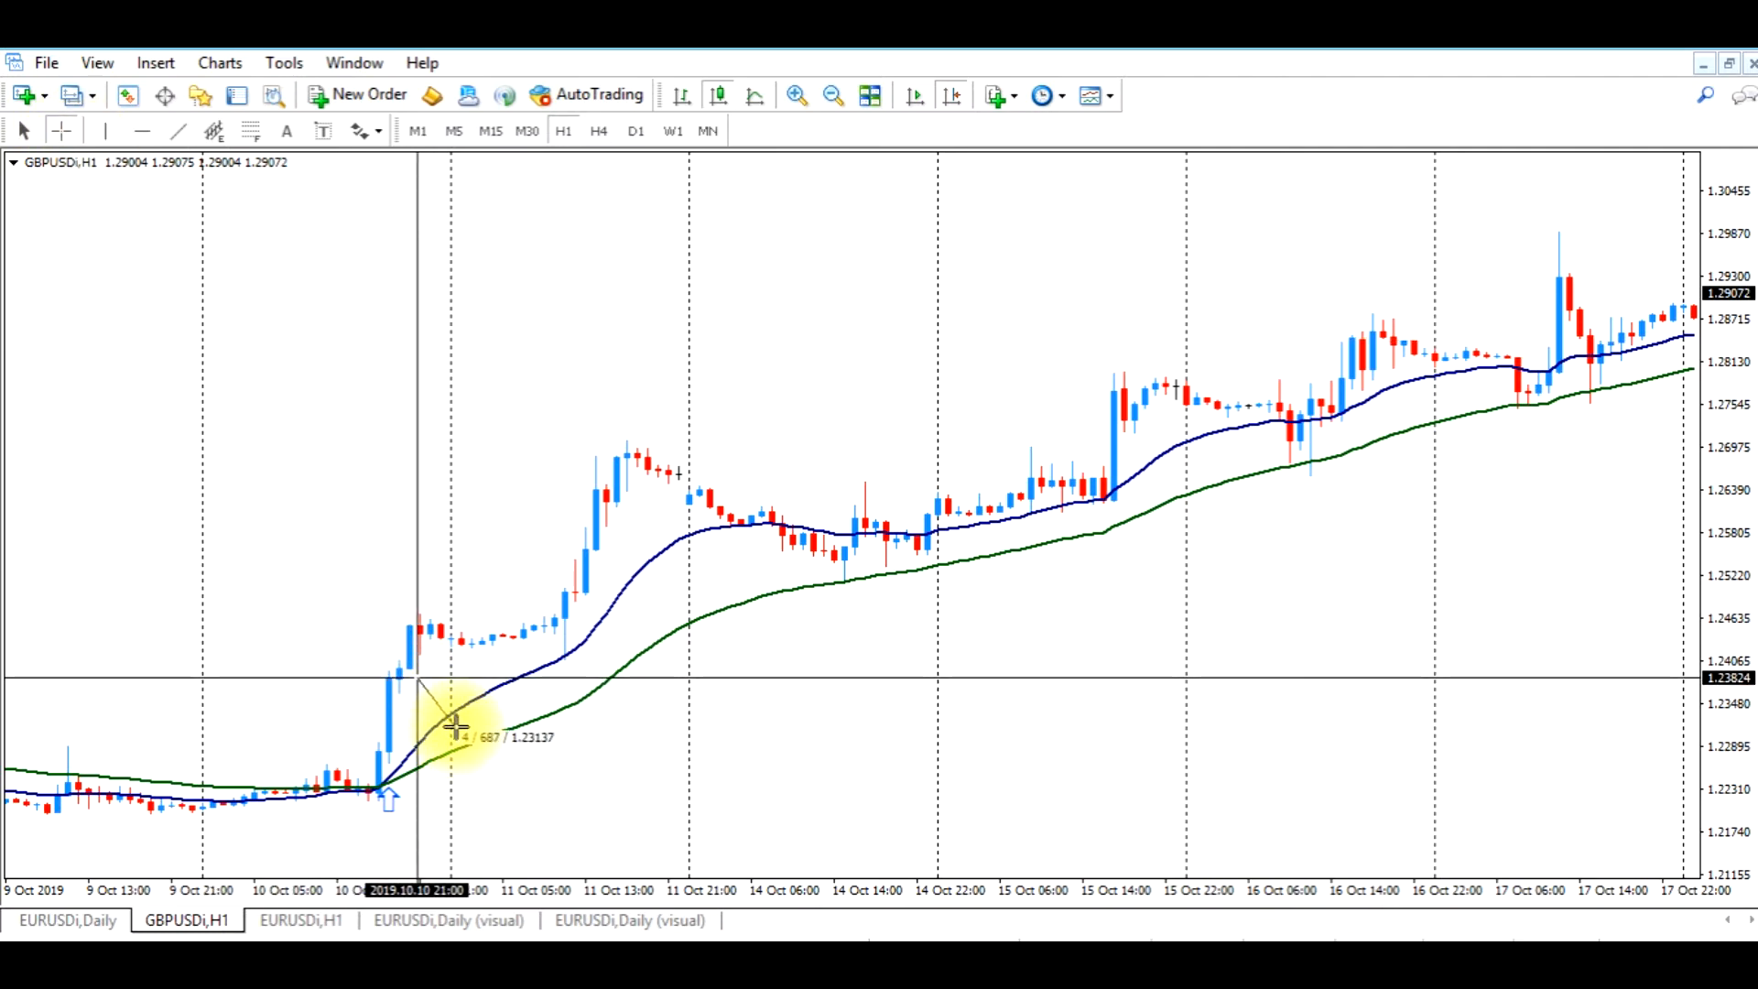
drag(451, 712, 451, 717)
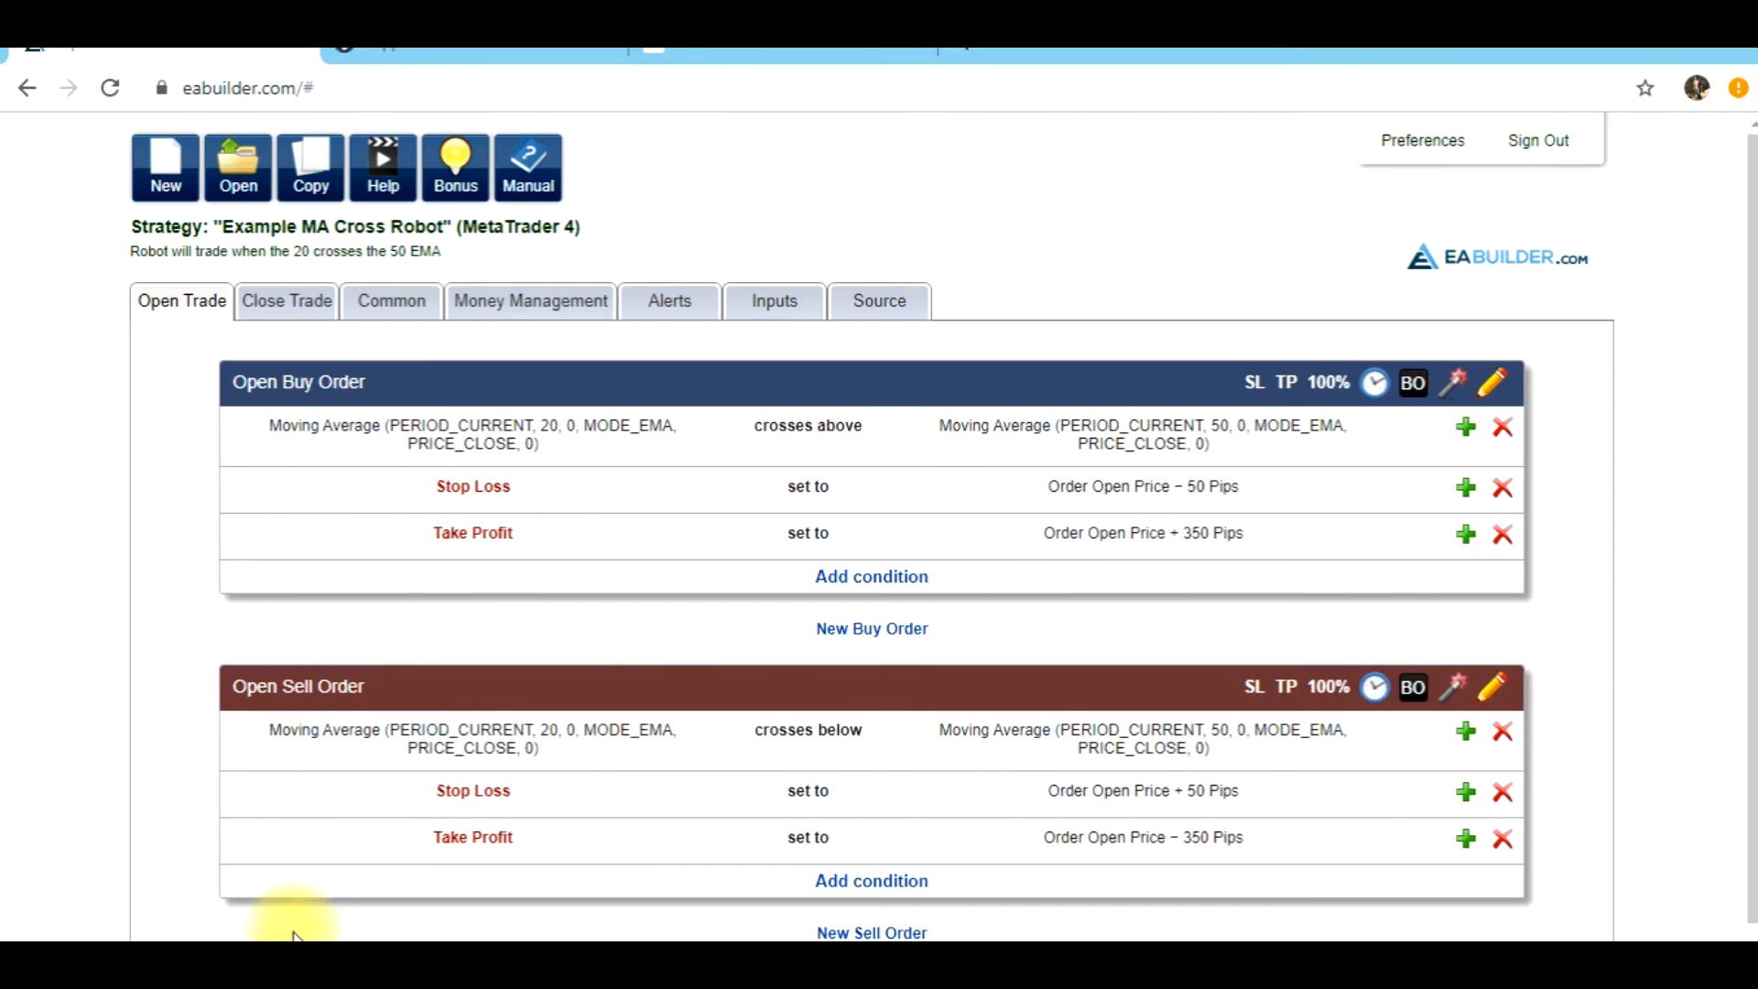
Switch to EA Builder and remove the stop loss and take profit from both the Open Buy Order and the Open Sell Order
click(1502, 488)
click(1515, 491)
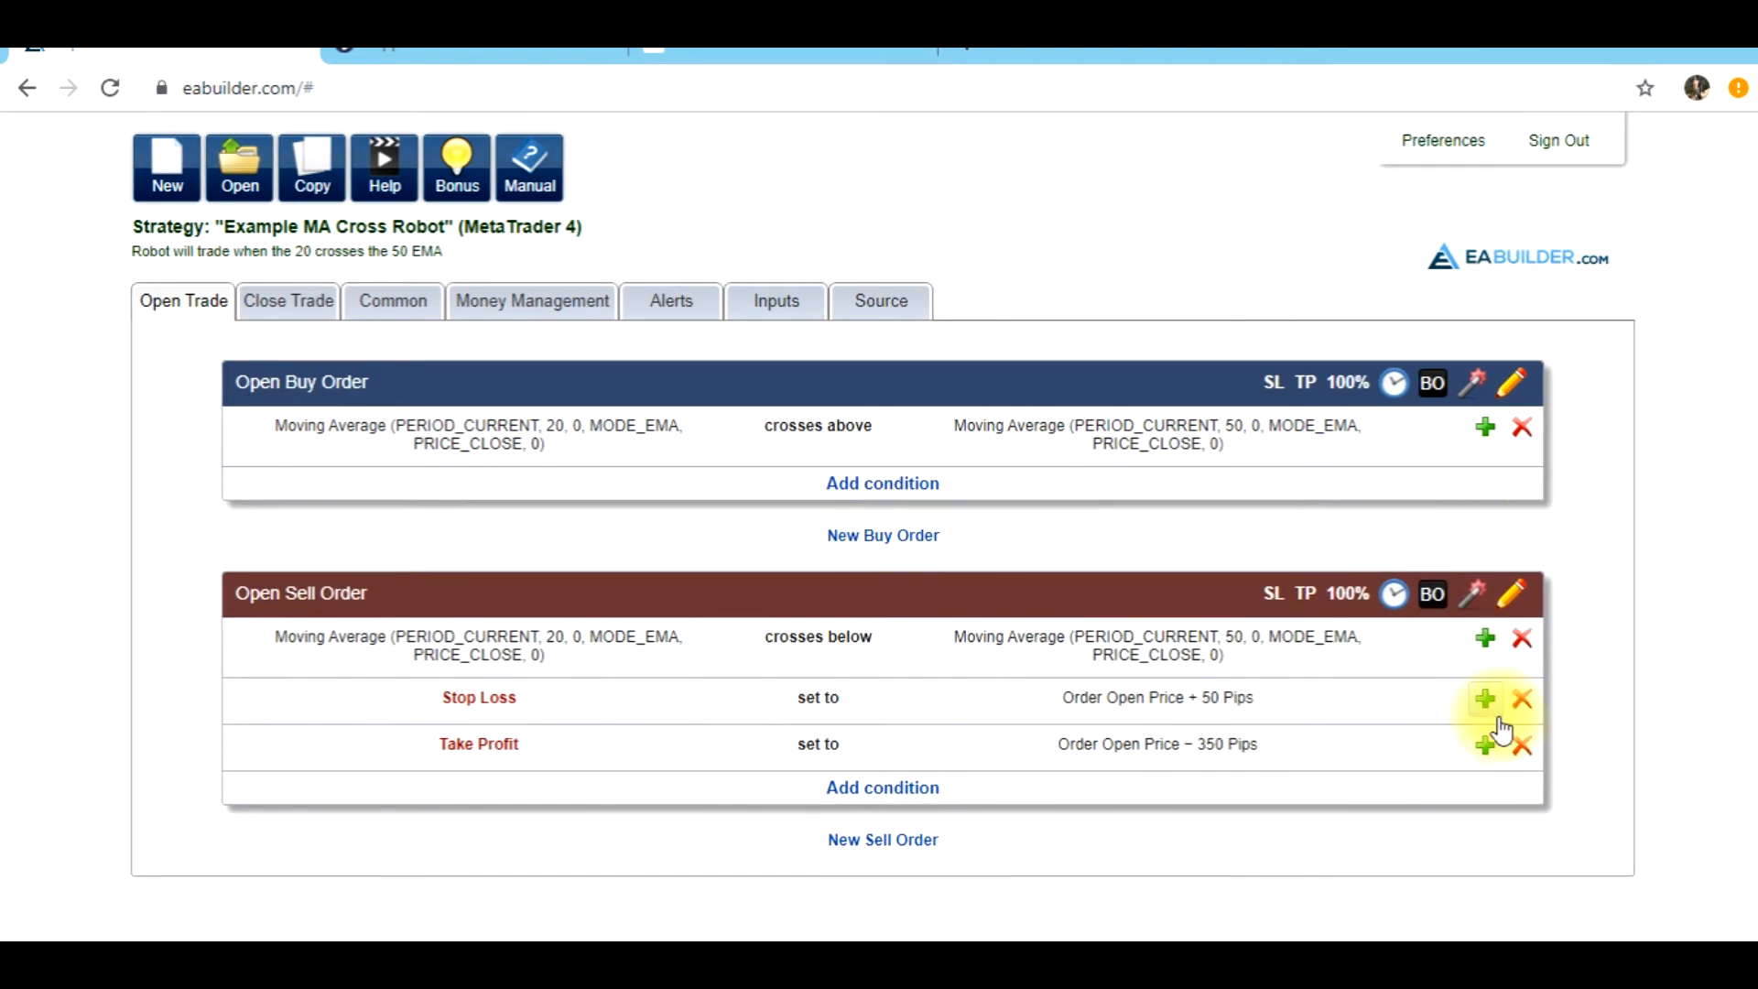
click(1521, 698)
click(1521, 698)
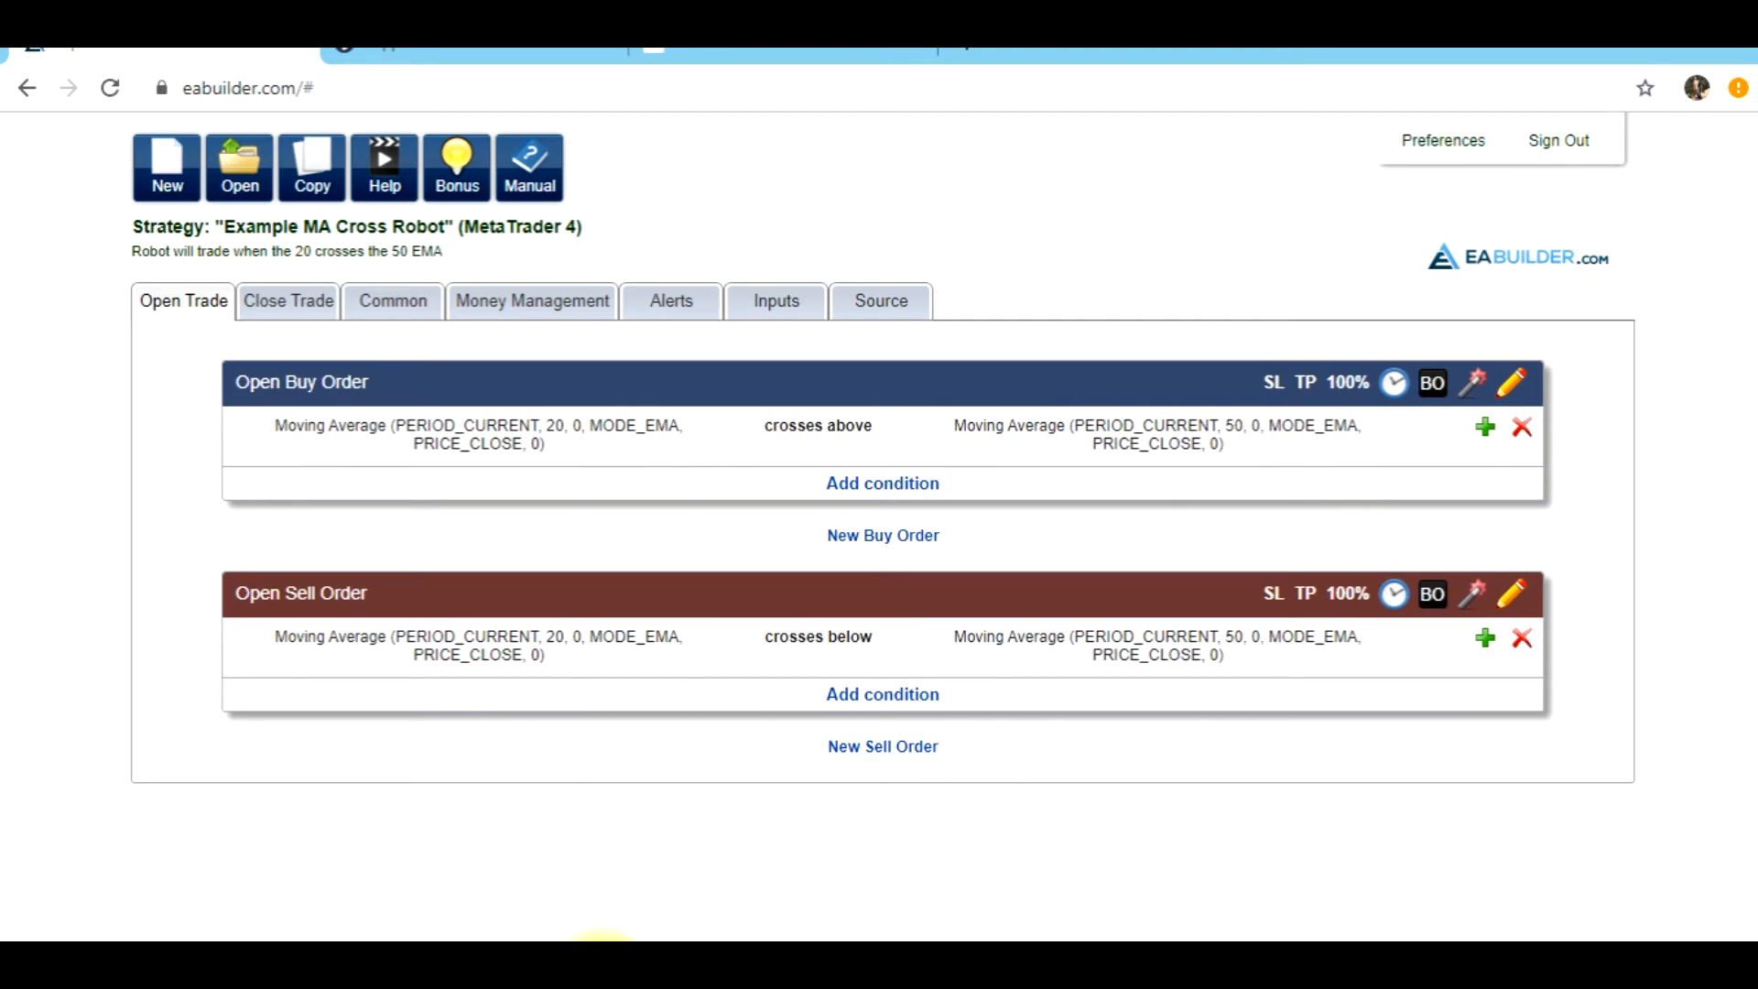
Switch to MetaTrader 4 and follow the GBPUSD H1 buy trade from its entry to the candles closing below the 50 EMA on 22 October
mouse_move(600, 938)
click(589, 908)
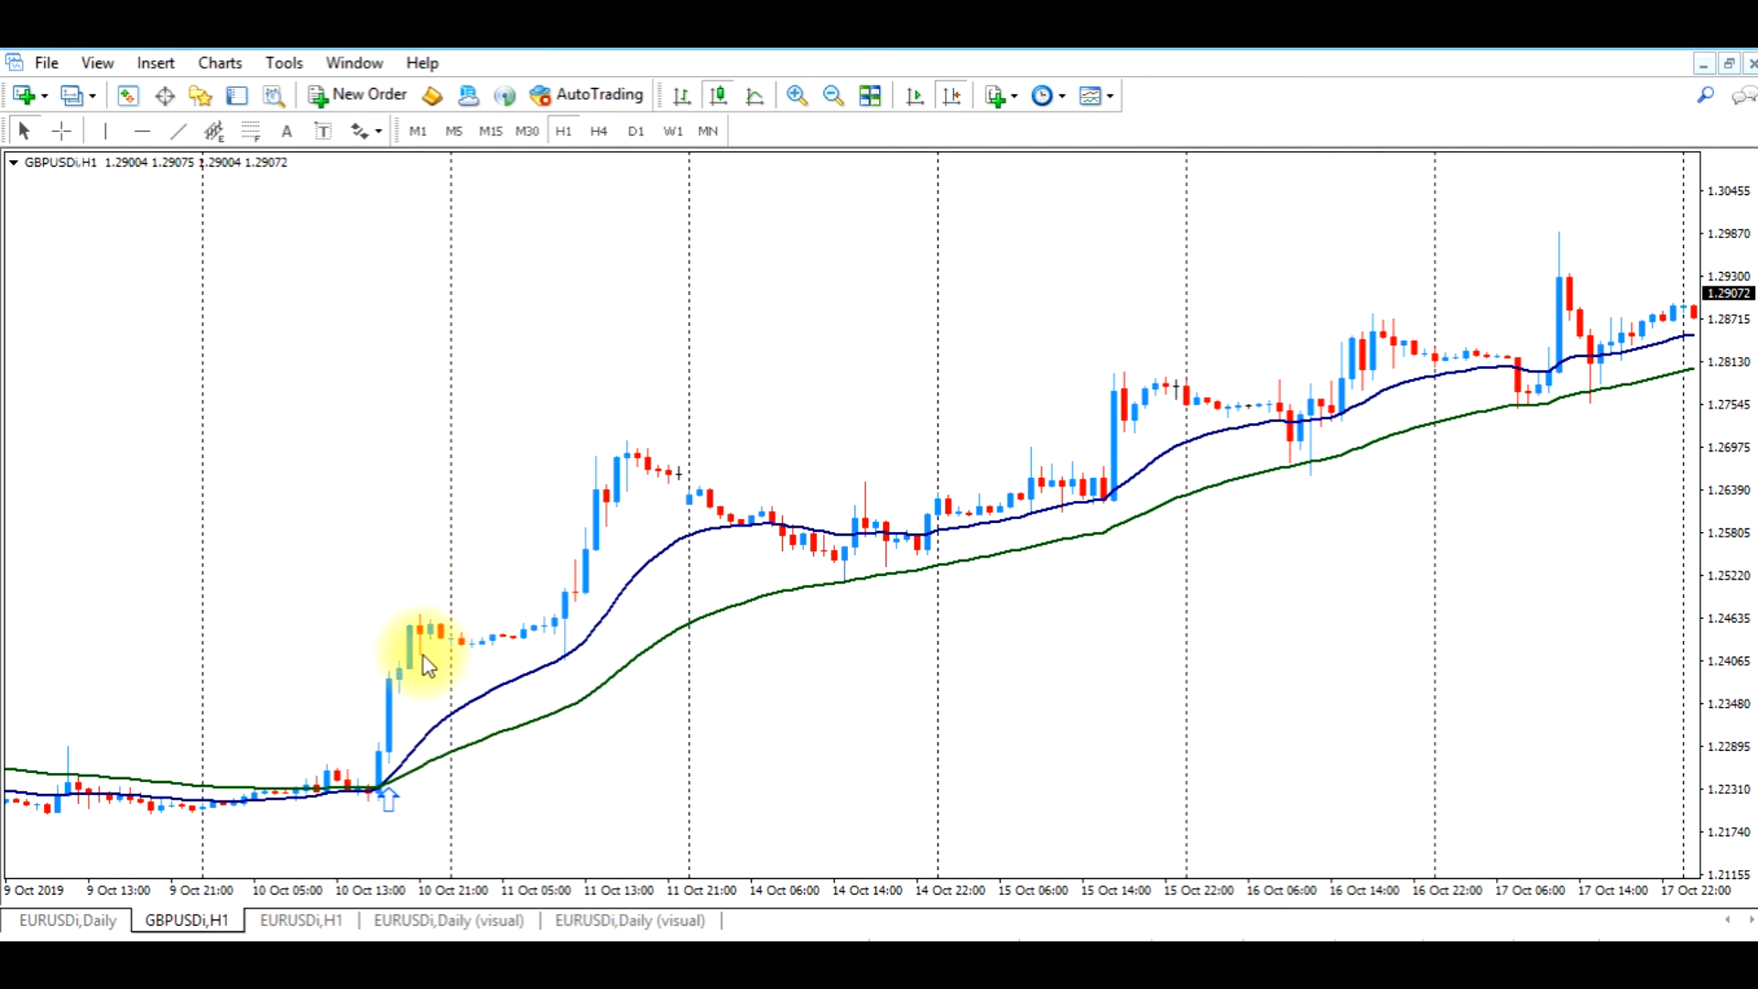
drag(1151, 604, 1002, 614)
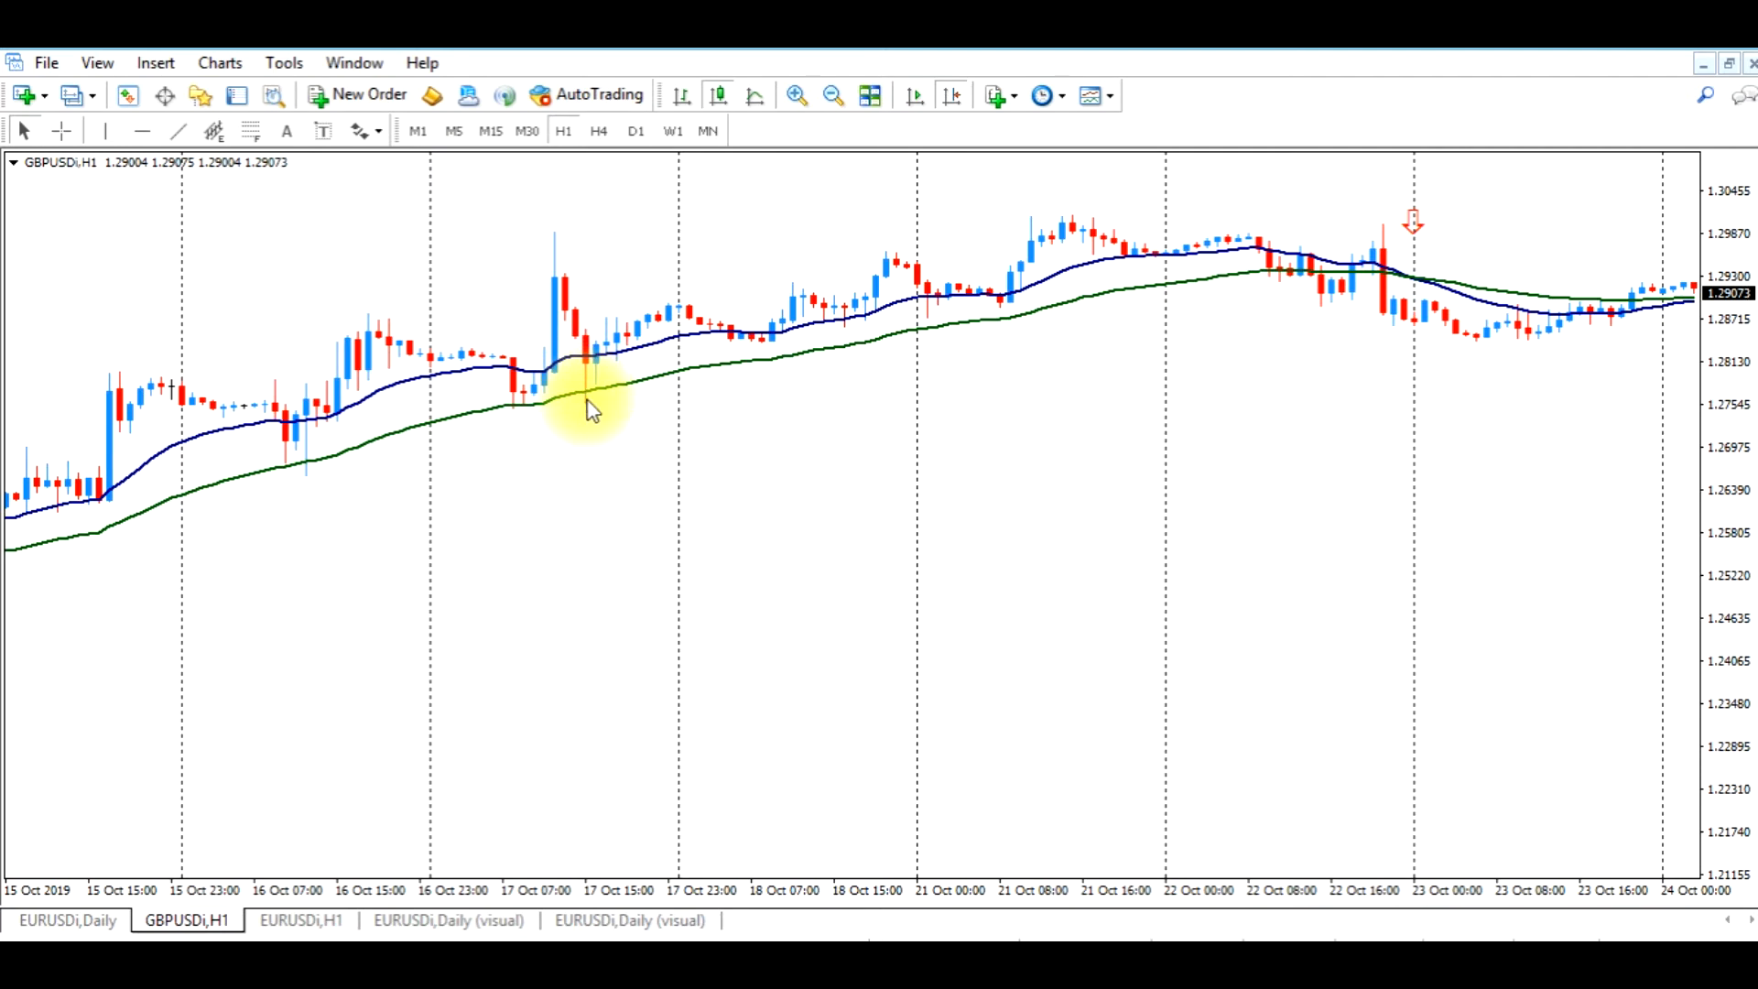
scroll(608, 459, left, 3)
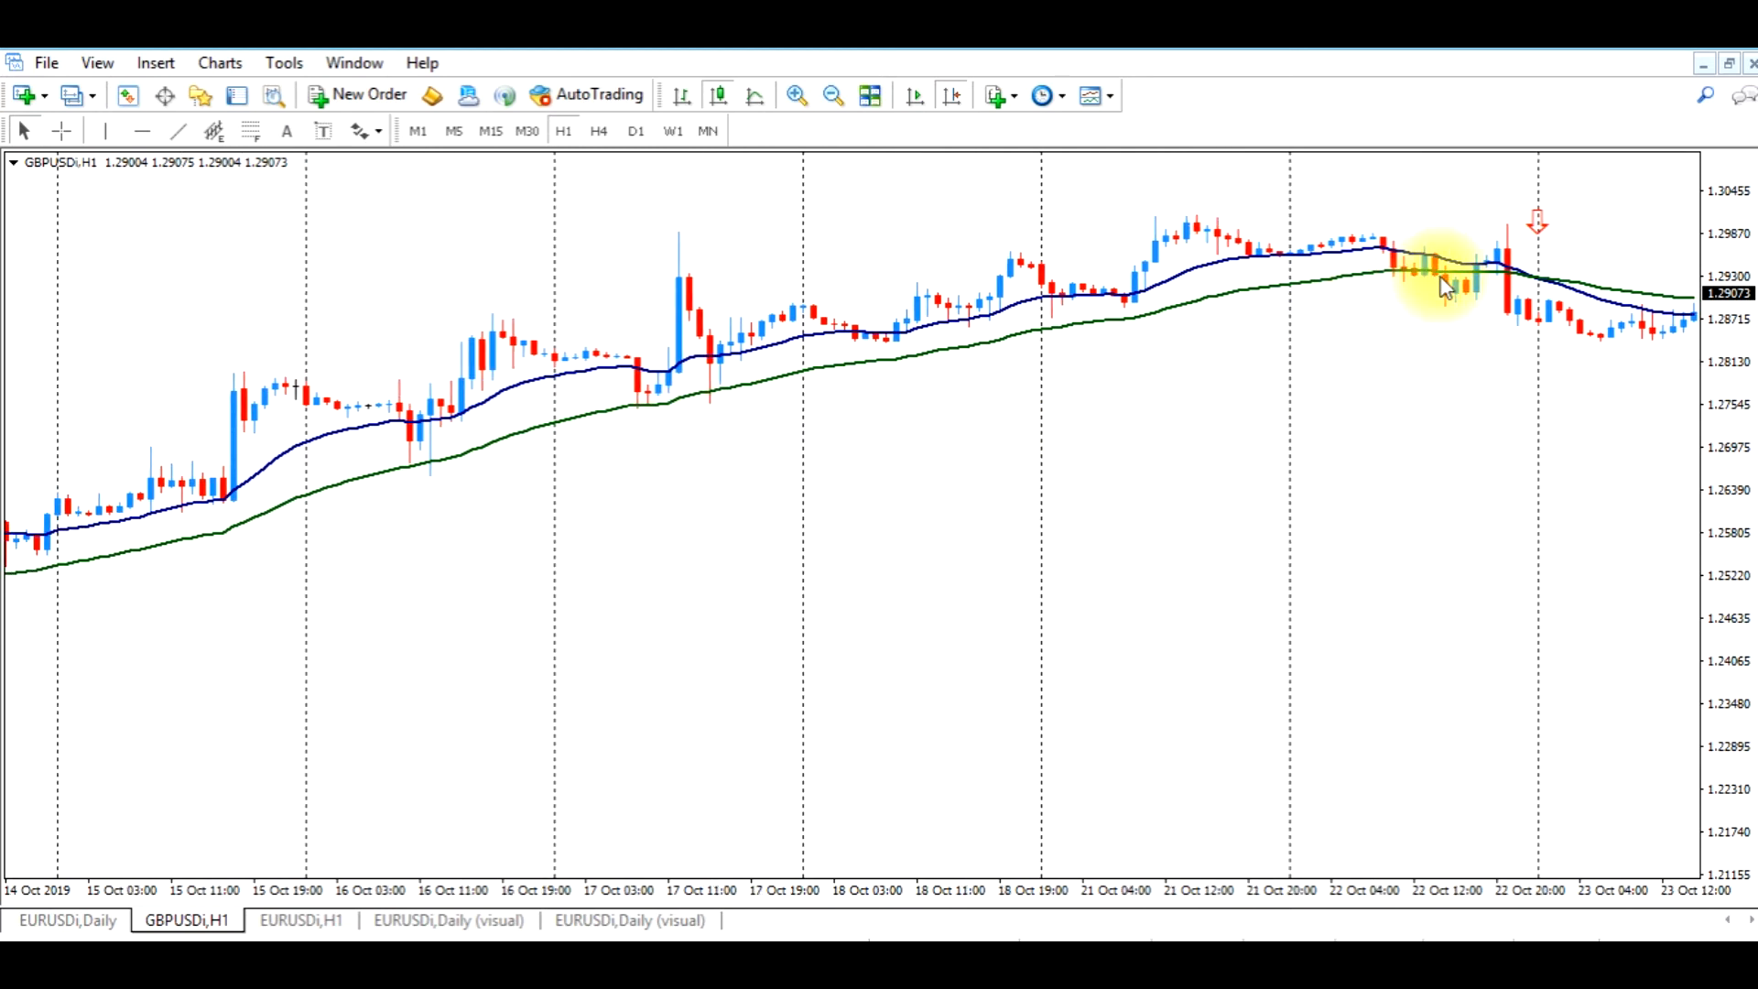
drag(810, 543, 923, 541)
In EA Builder, change the Close Long Positions condition to Candlestick Close (1) is below the 50 EMA and generate the opposite condition for Close Short Positions
click(215, 959)
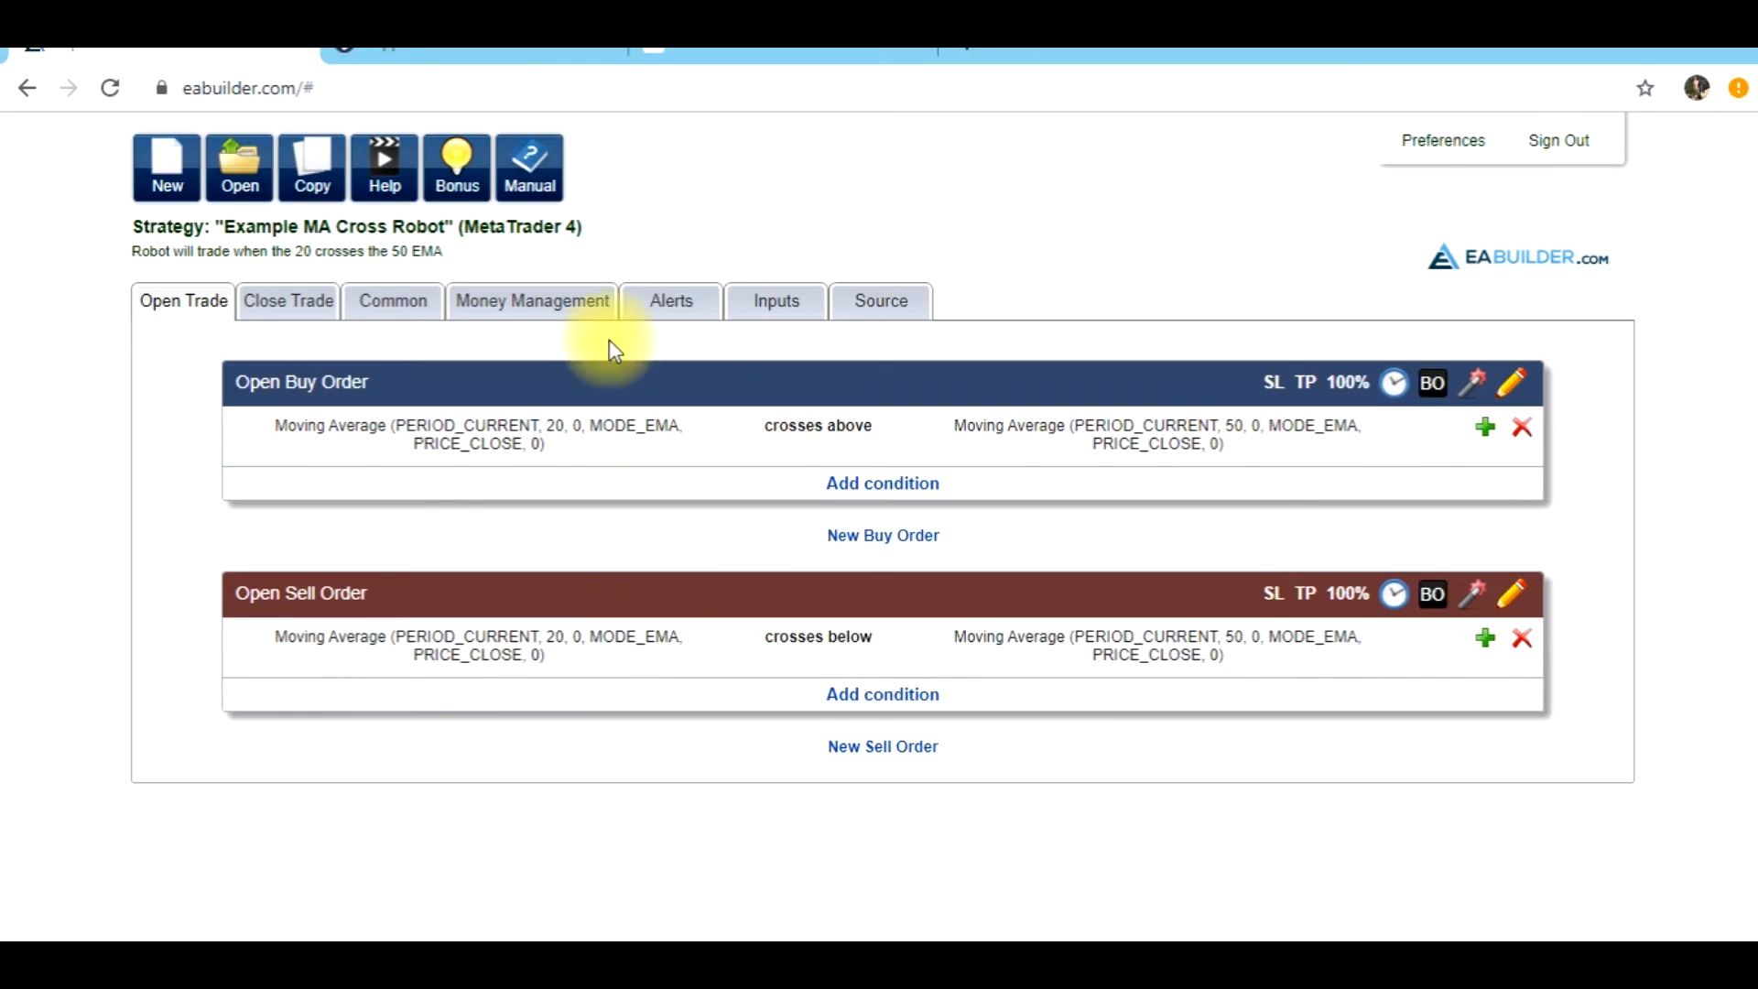
click(291, 302)
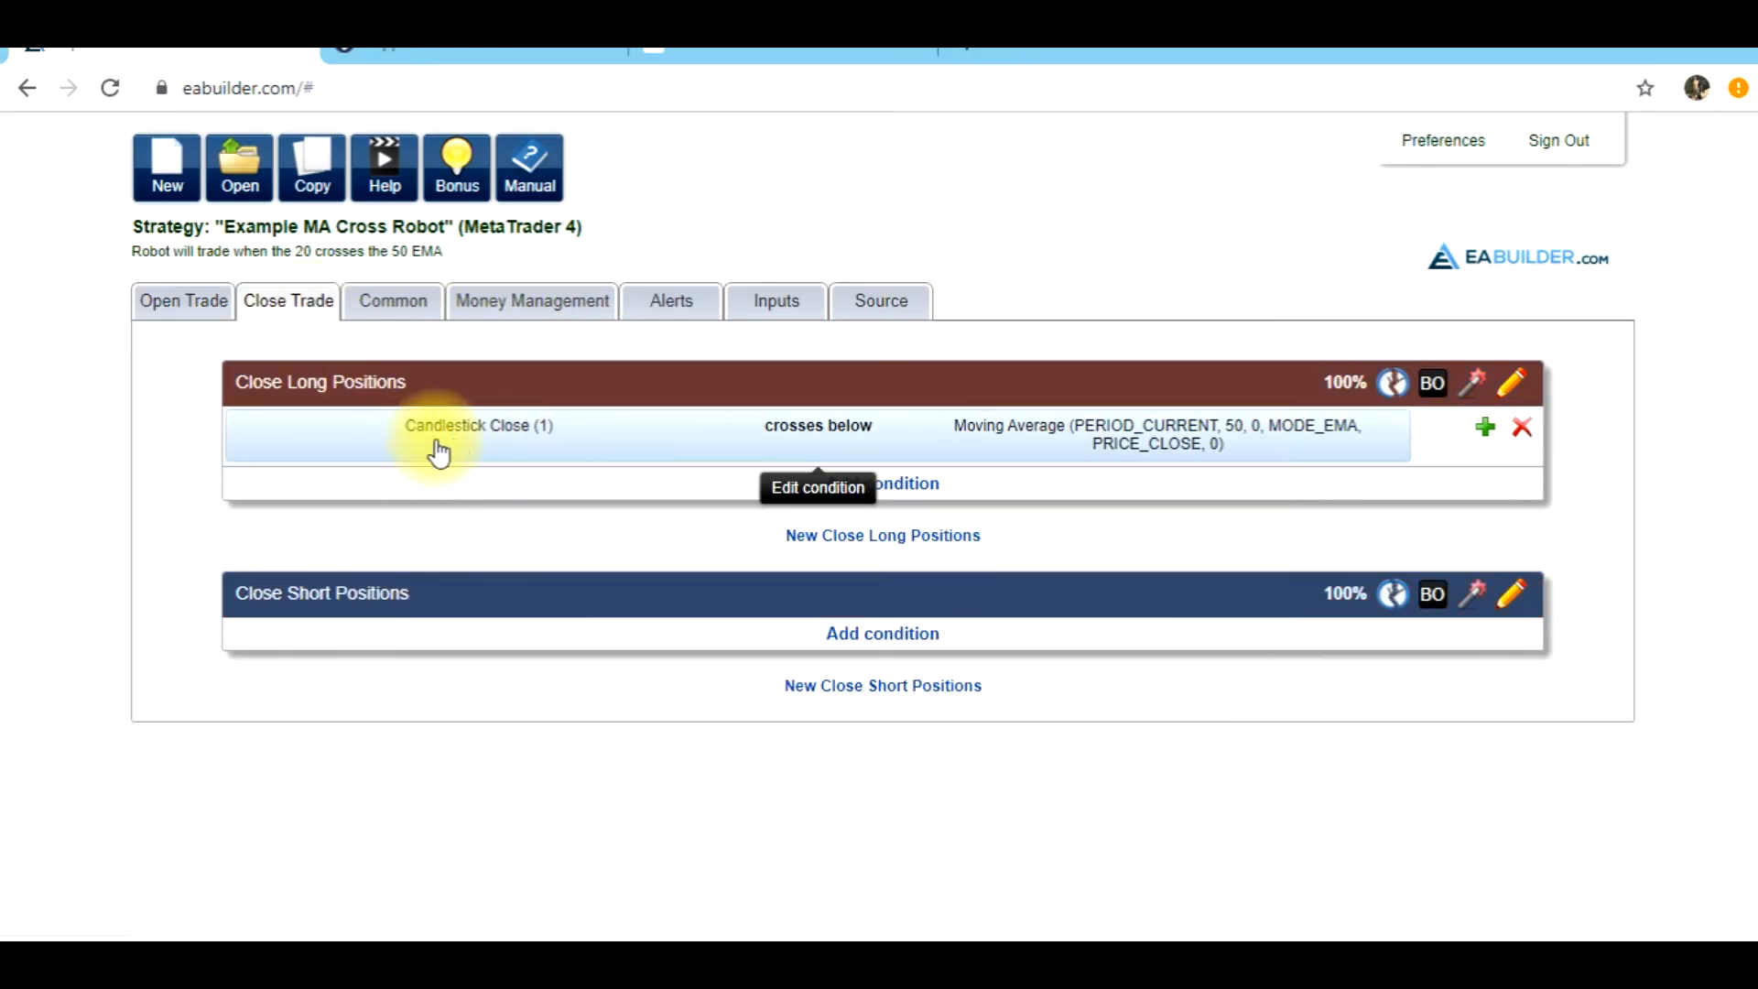
click(609, 445)
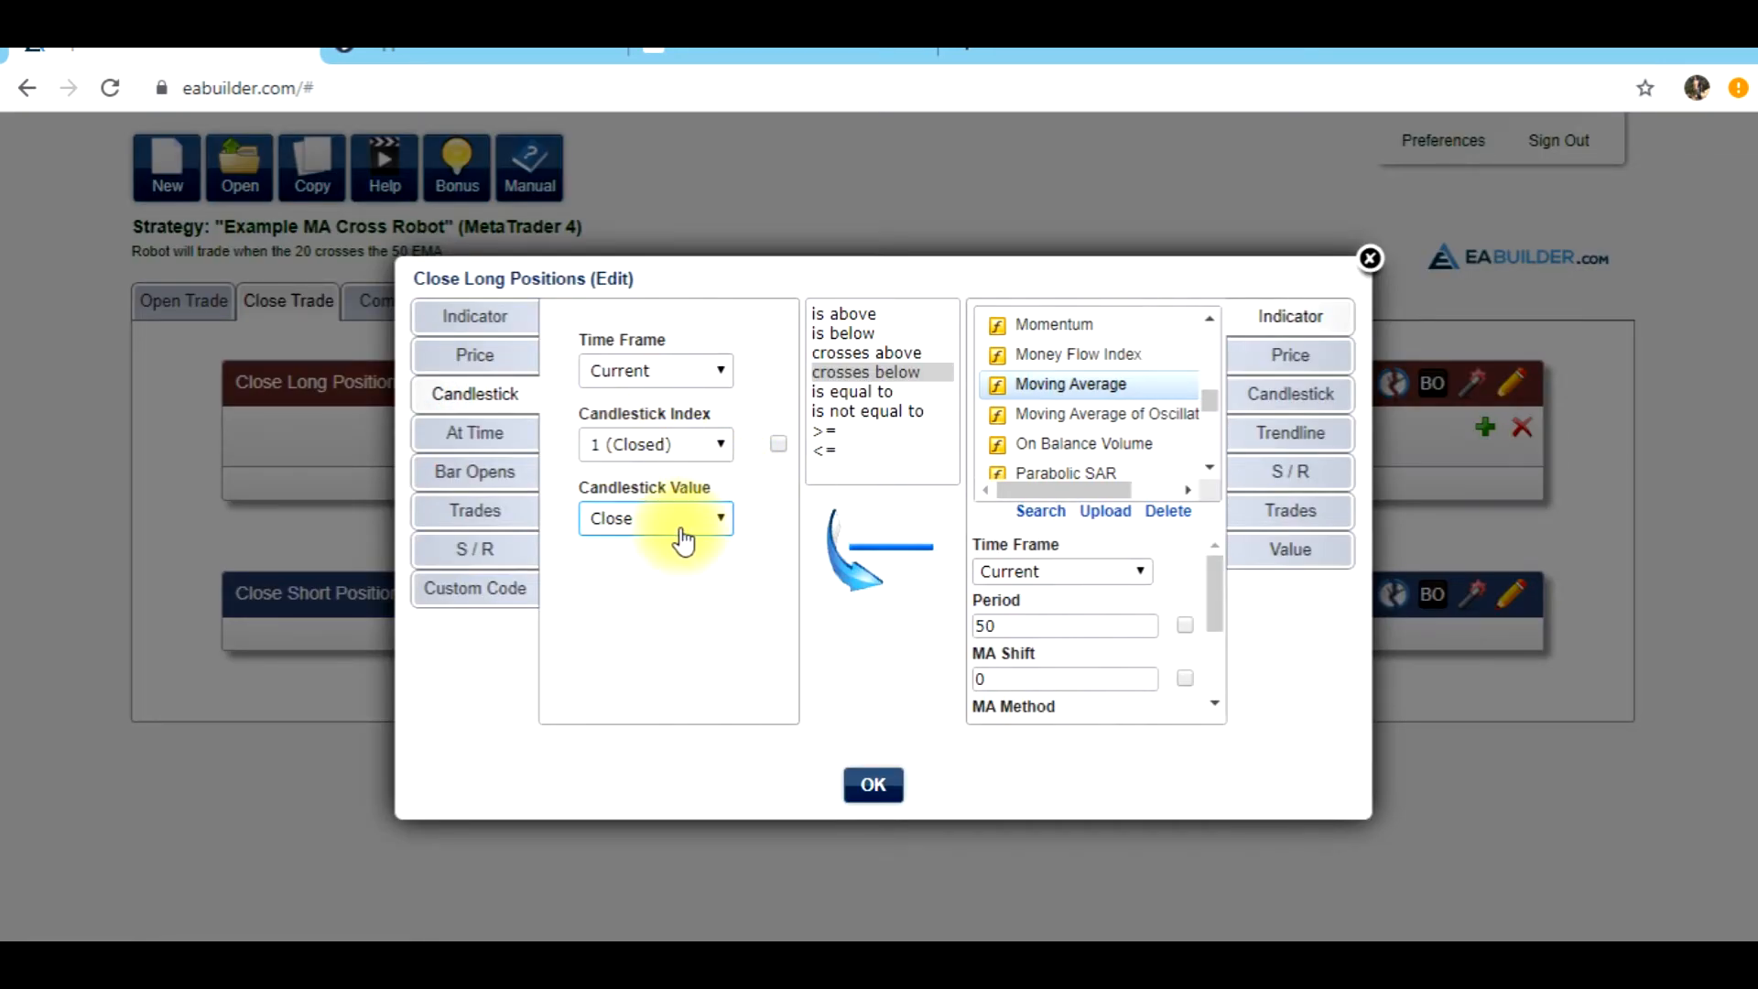
click(860, 335)
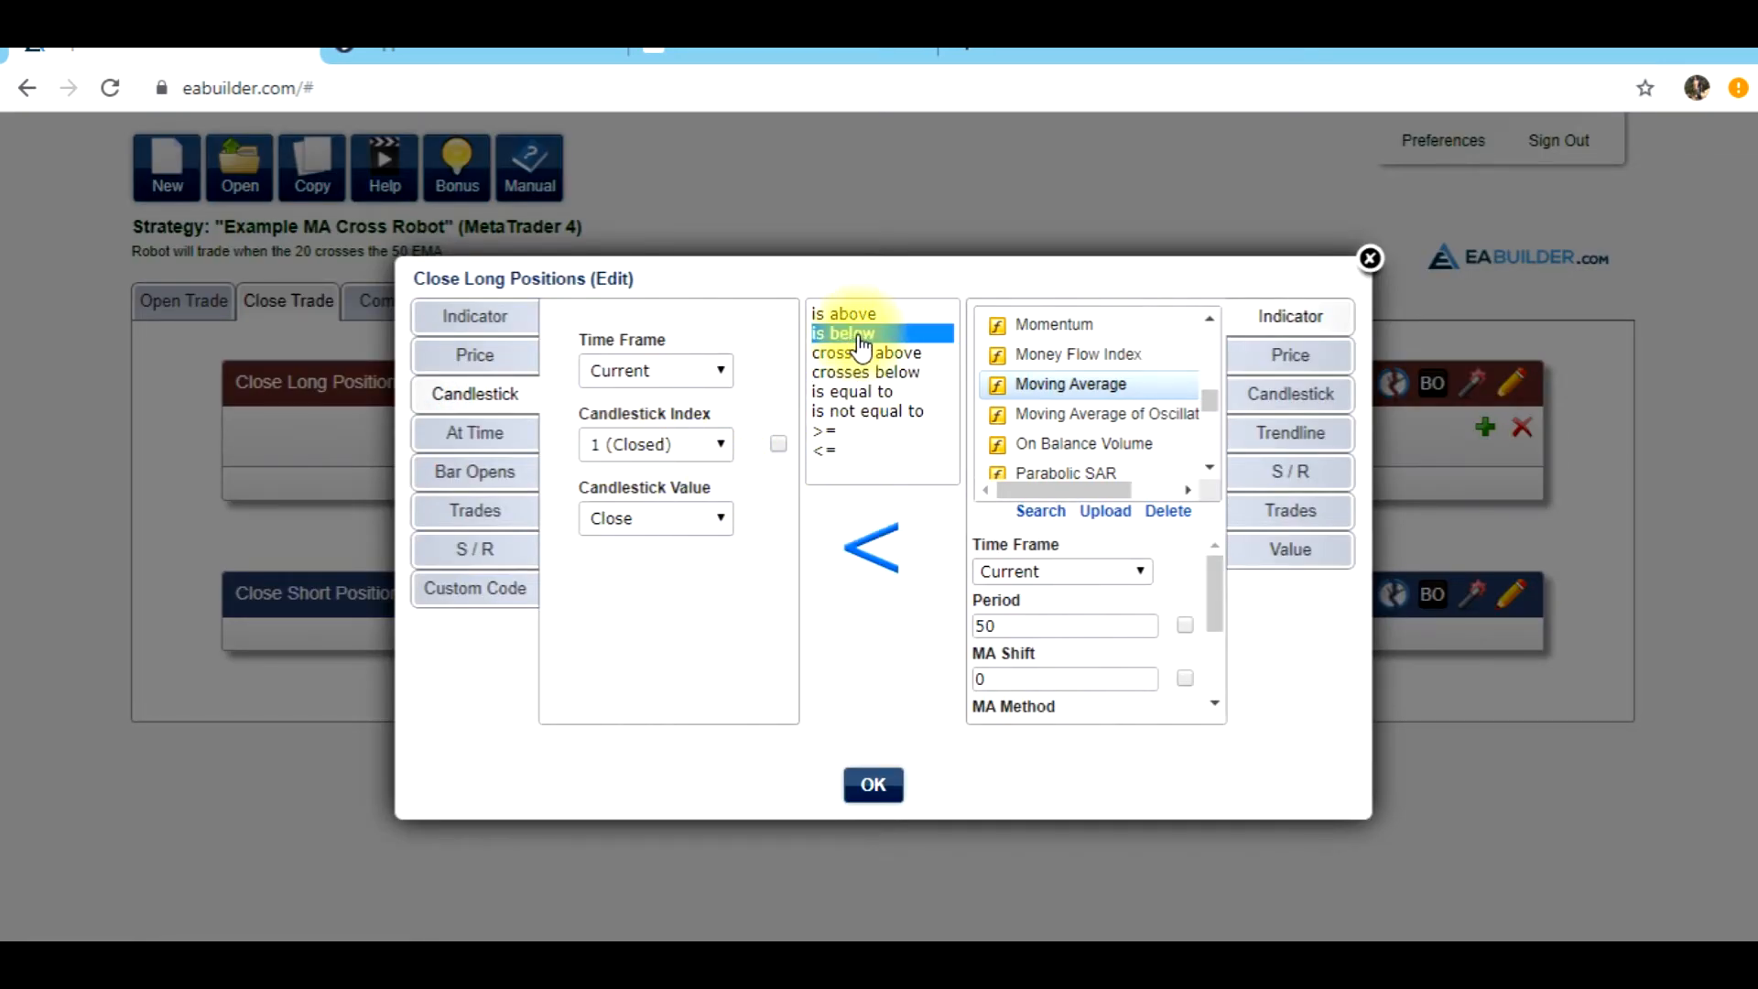
click(1032, 624)
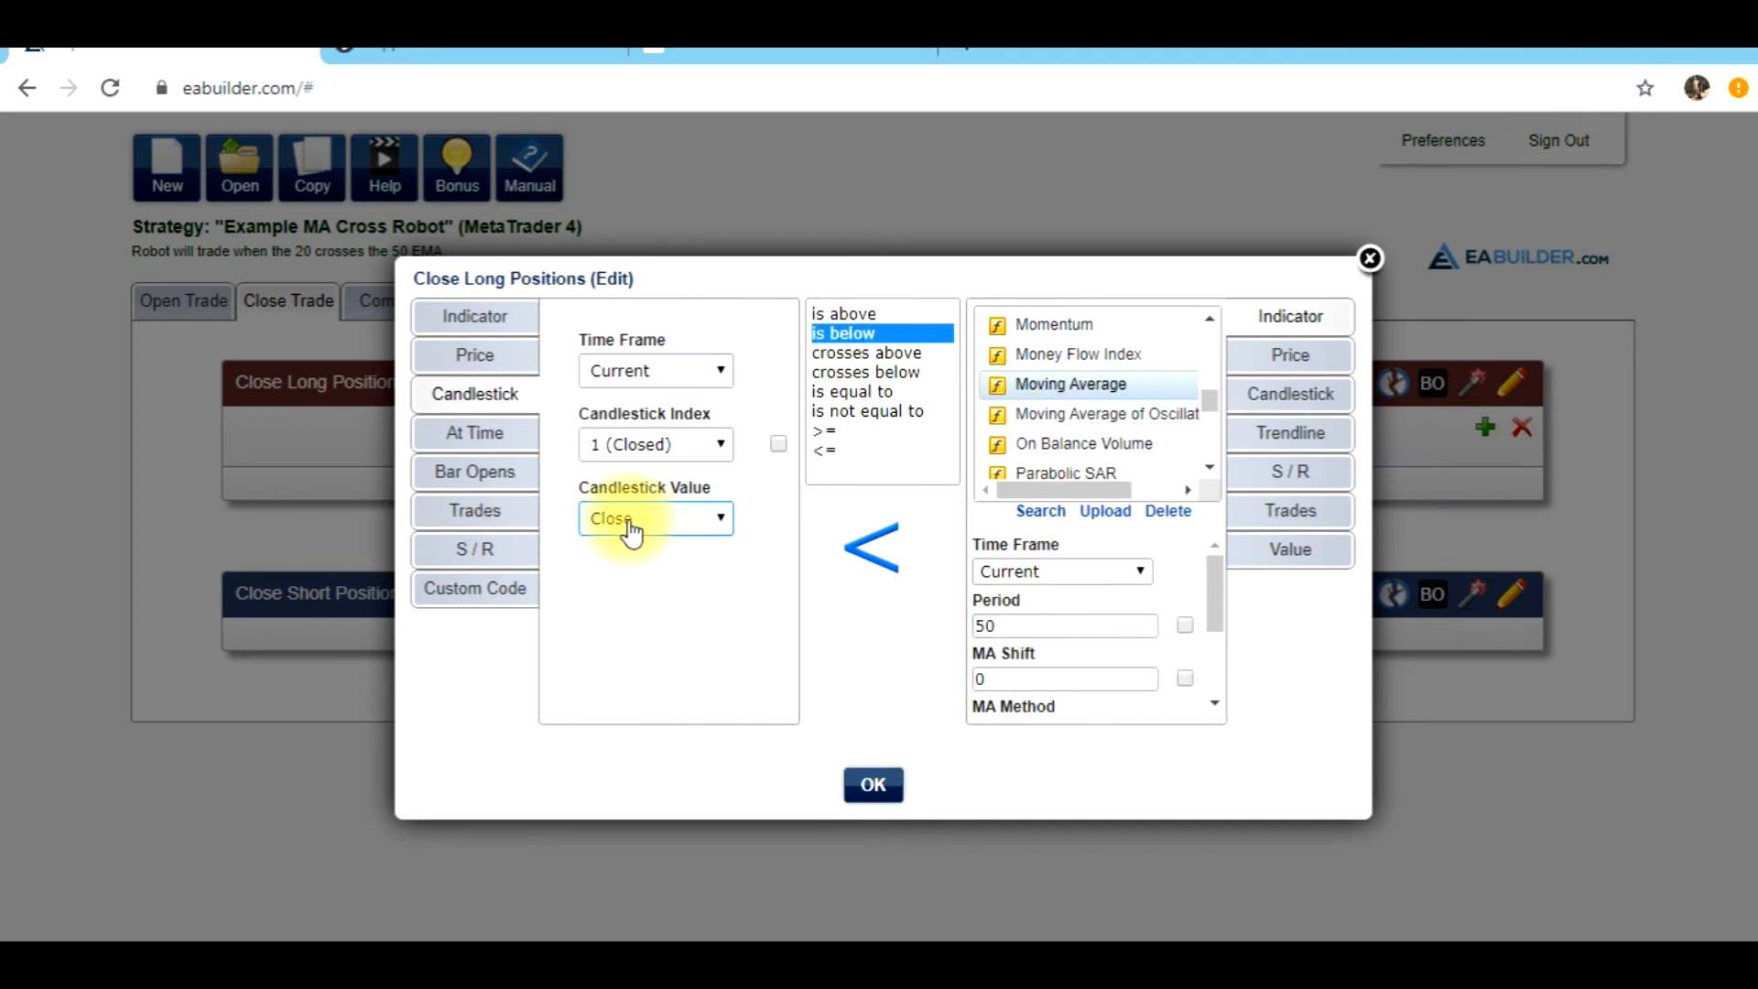
click(871, 785)
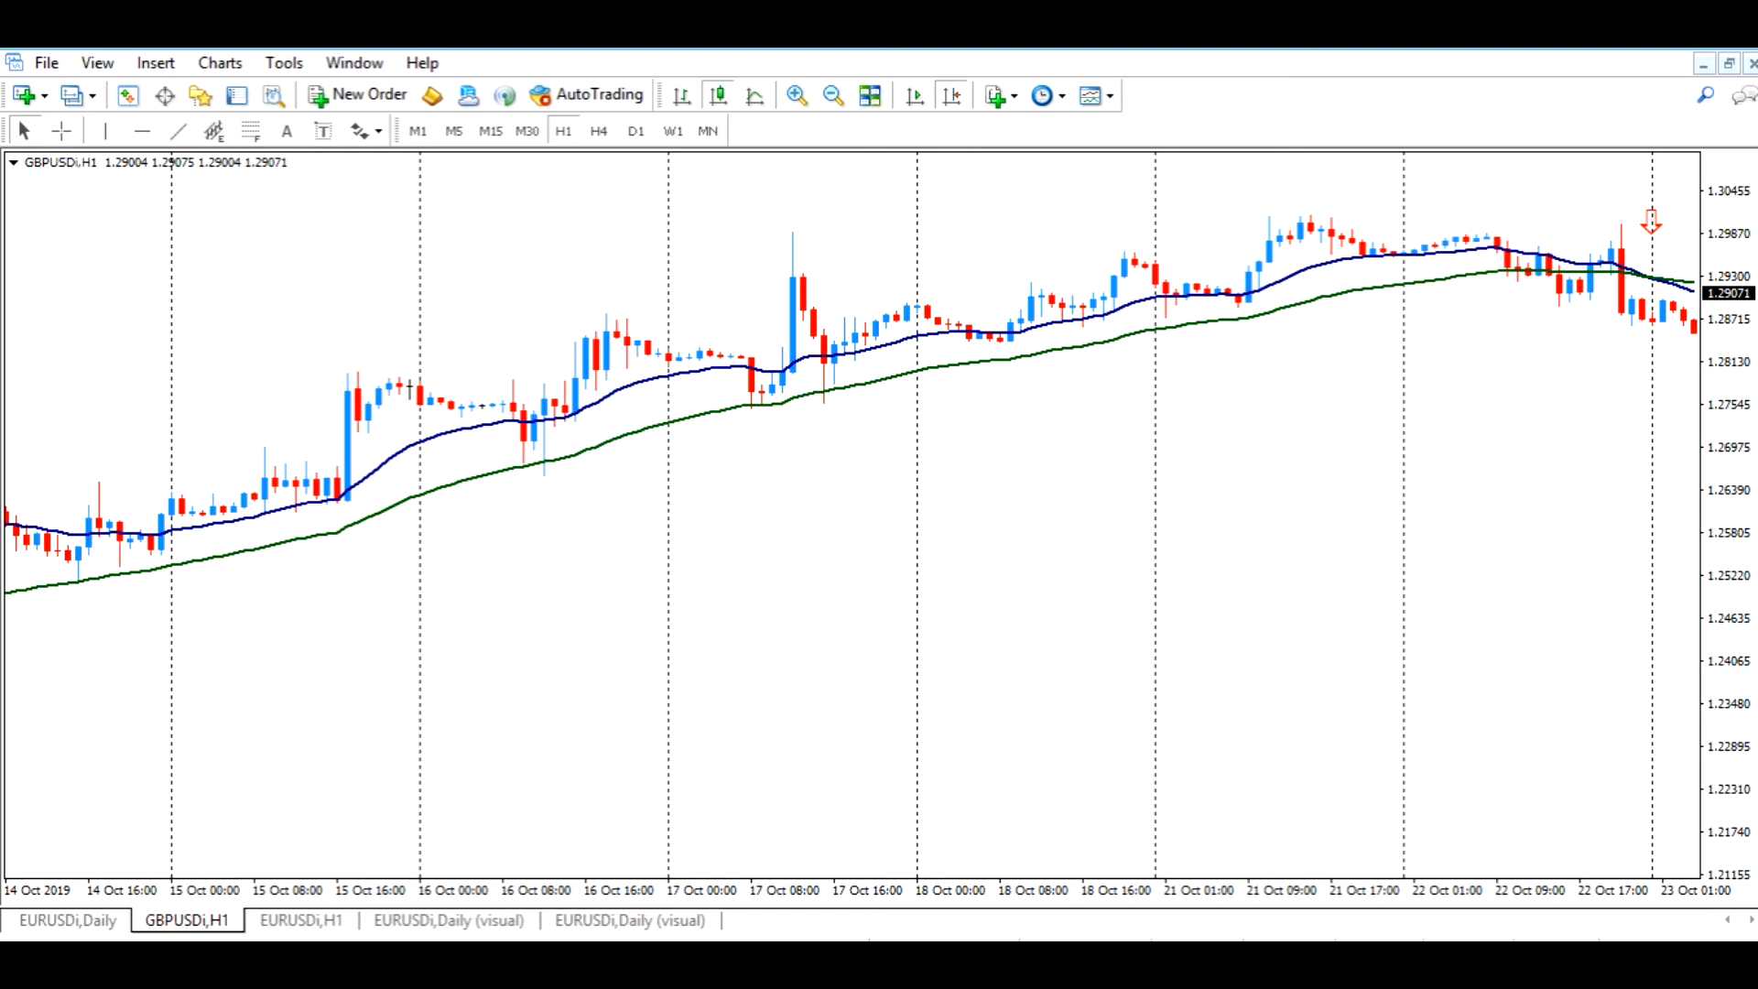
click(290, 957)
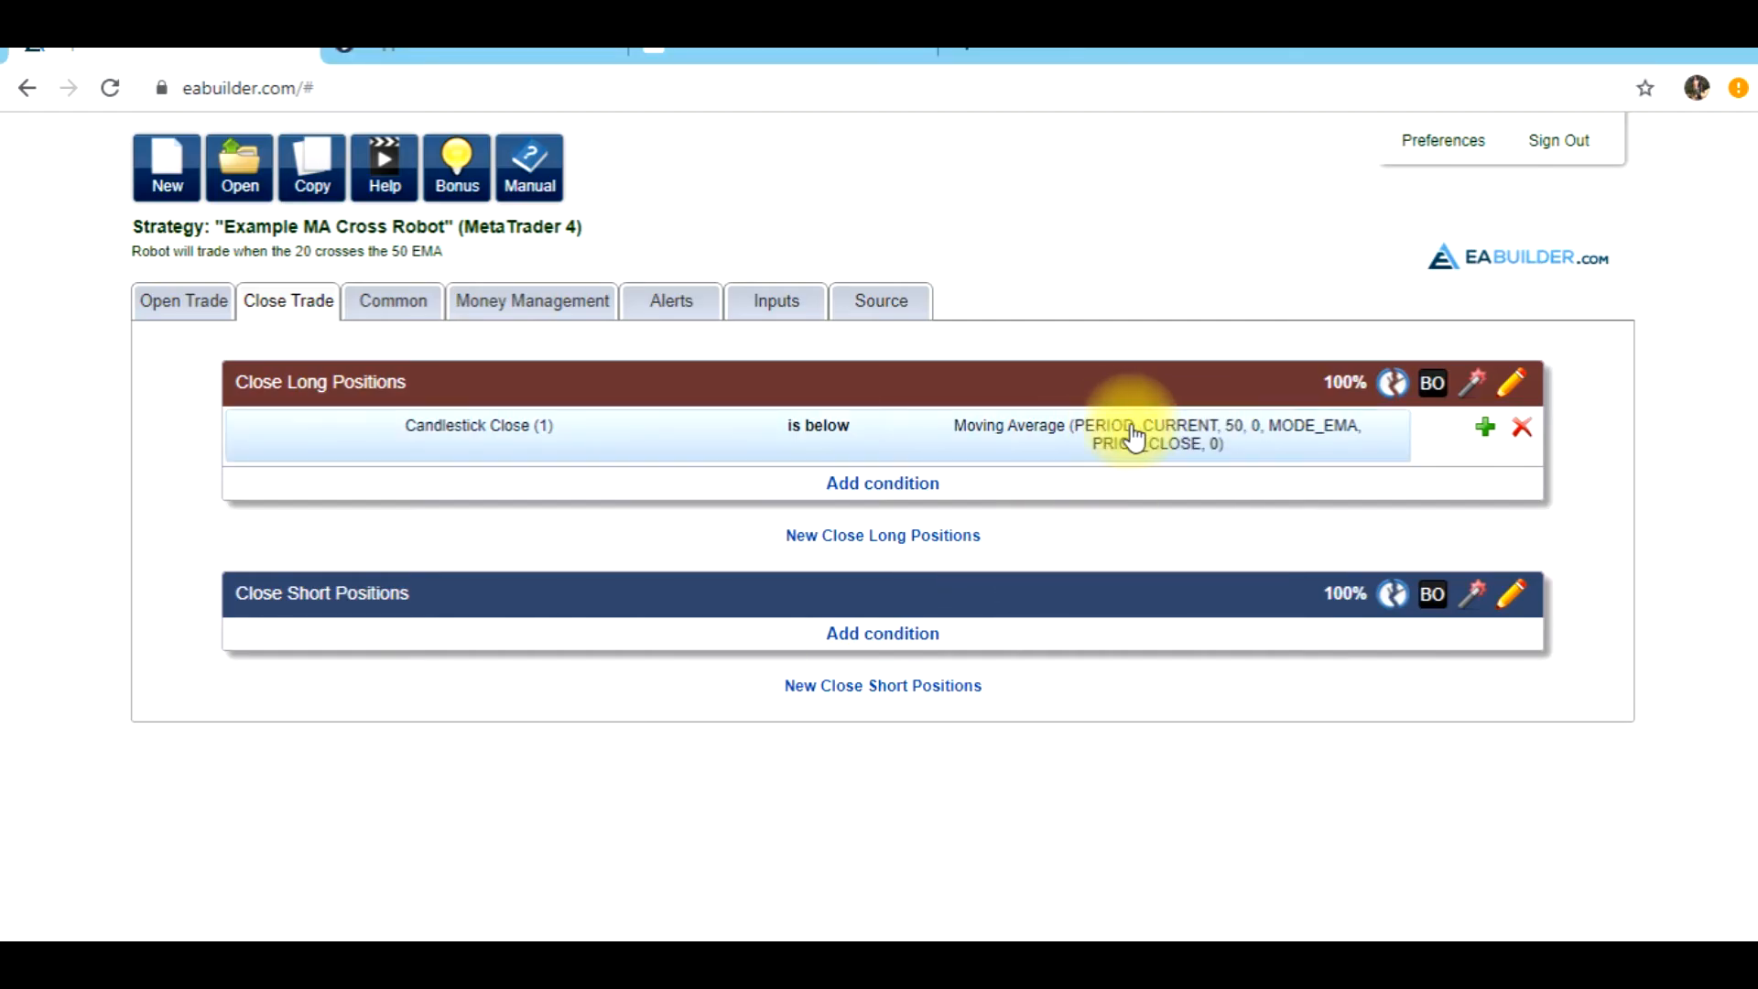
click(1468, 604)
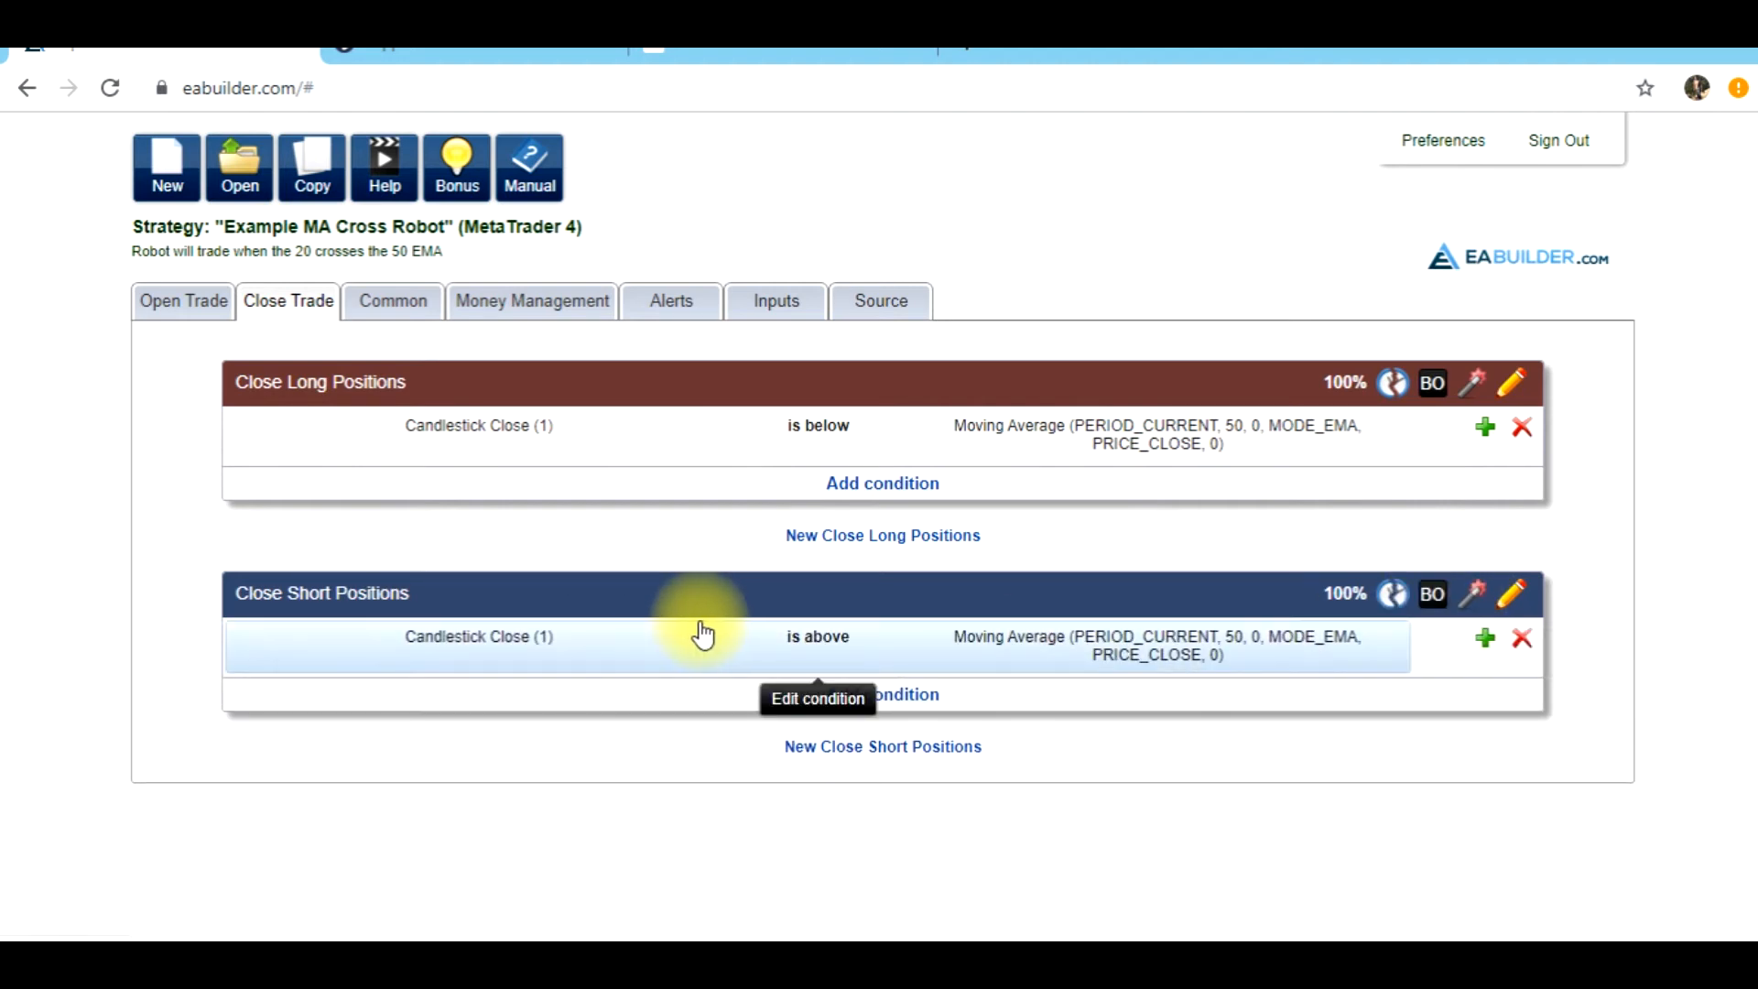
Enable Next Open Trade After in the strategy's common settings and set it to 1 bar
click(411, 307)
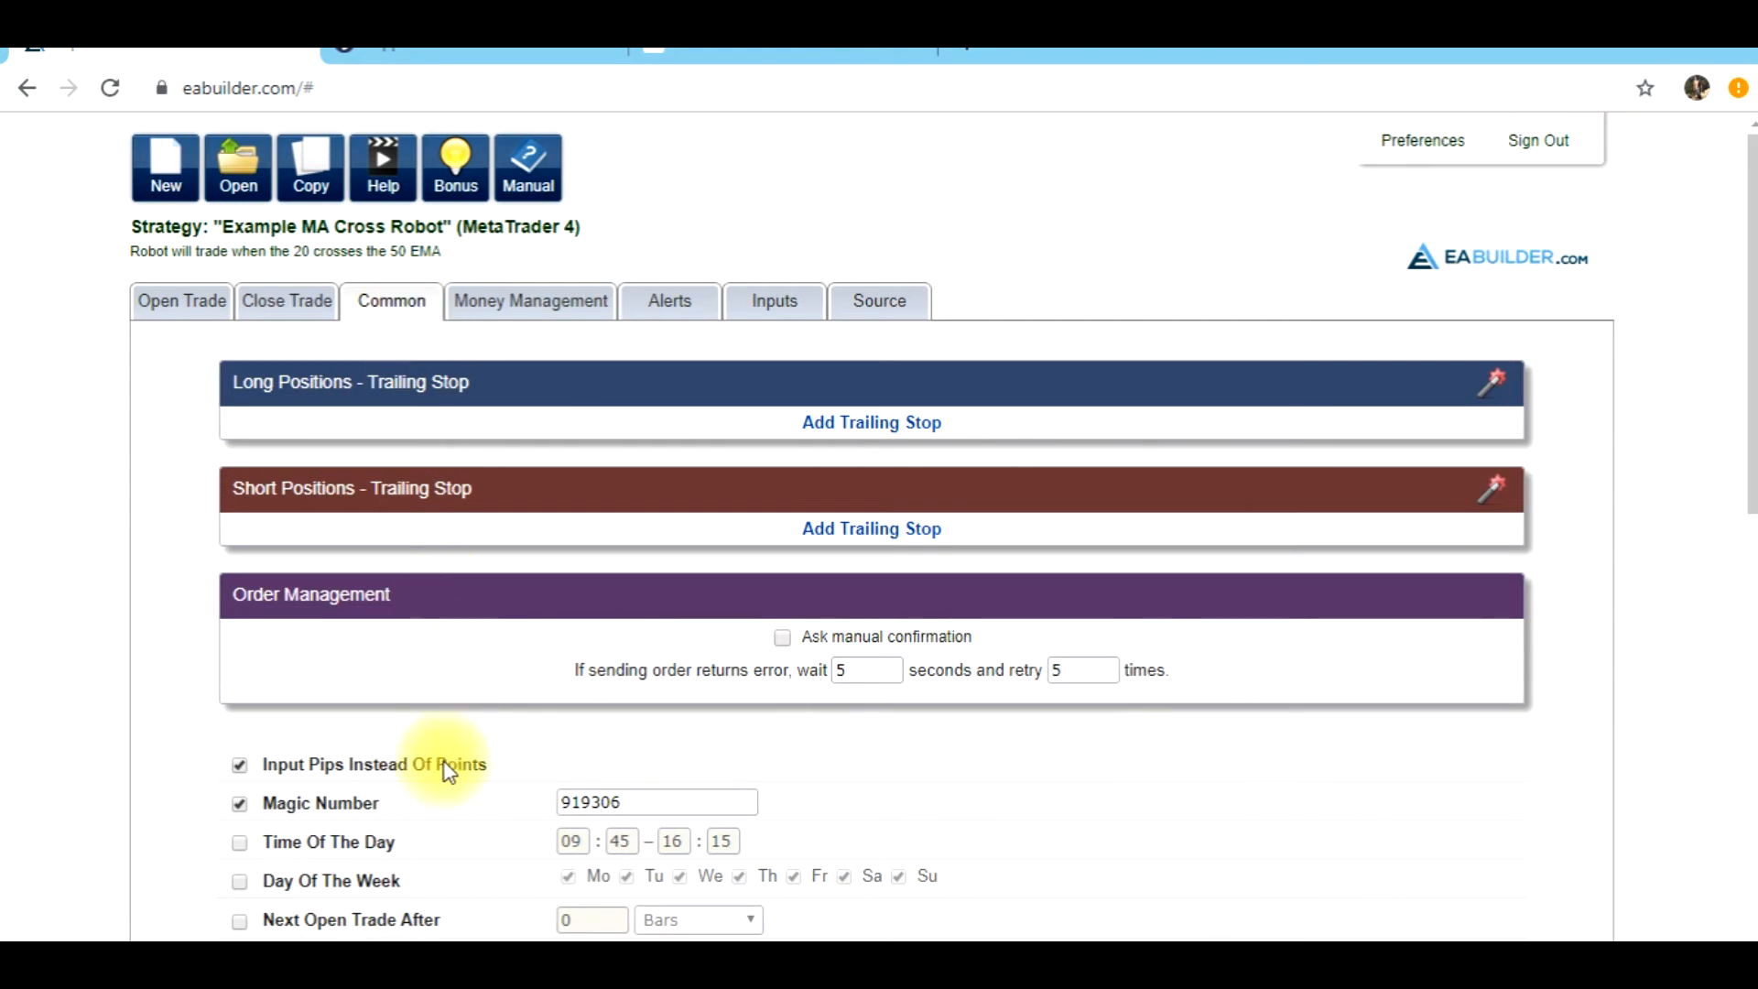
scroll(443, 768, down, 2)
scroll(431, 843, up, 1)
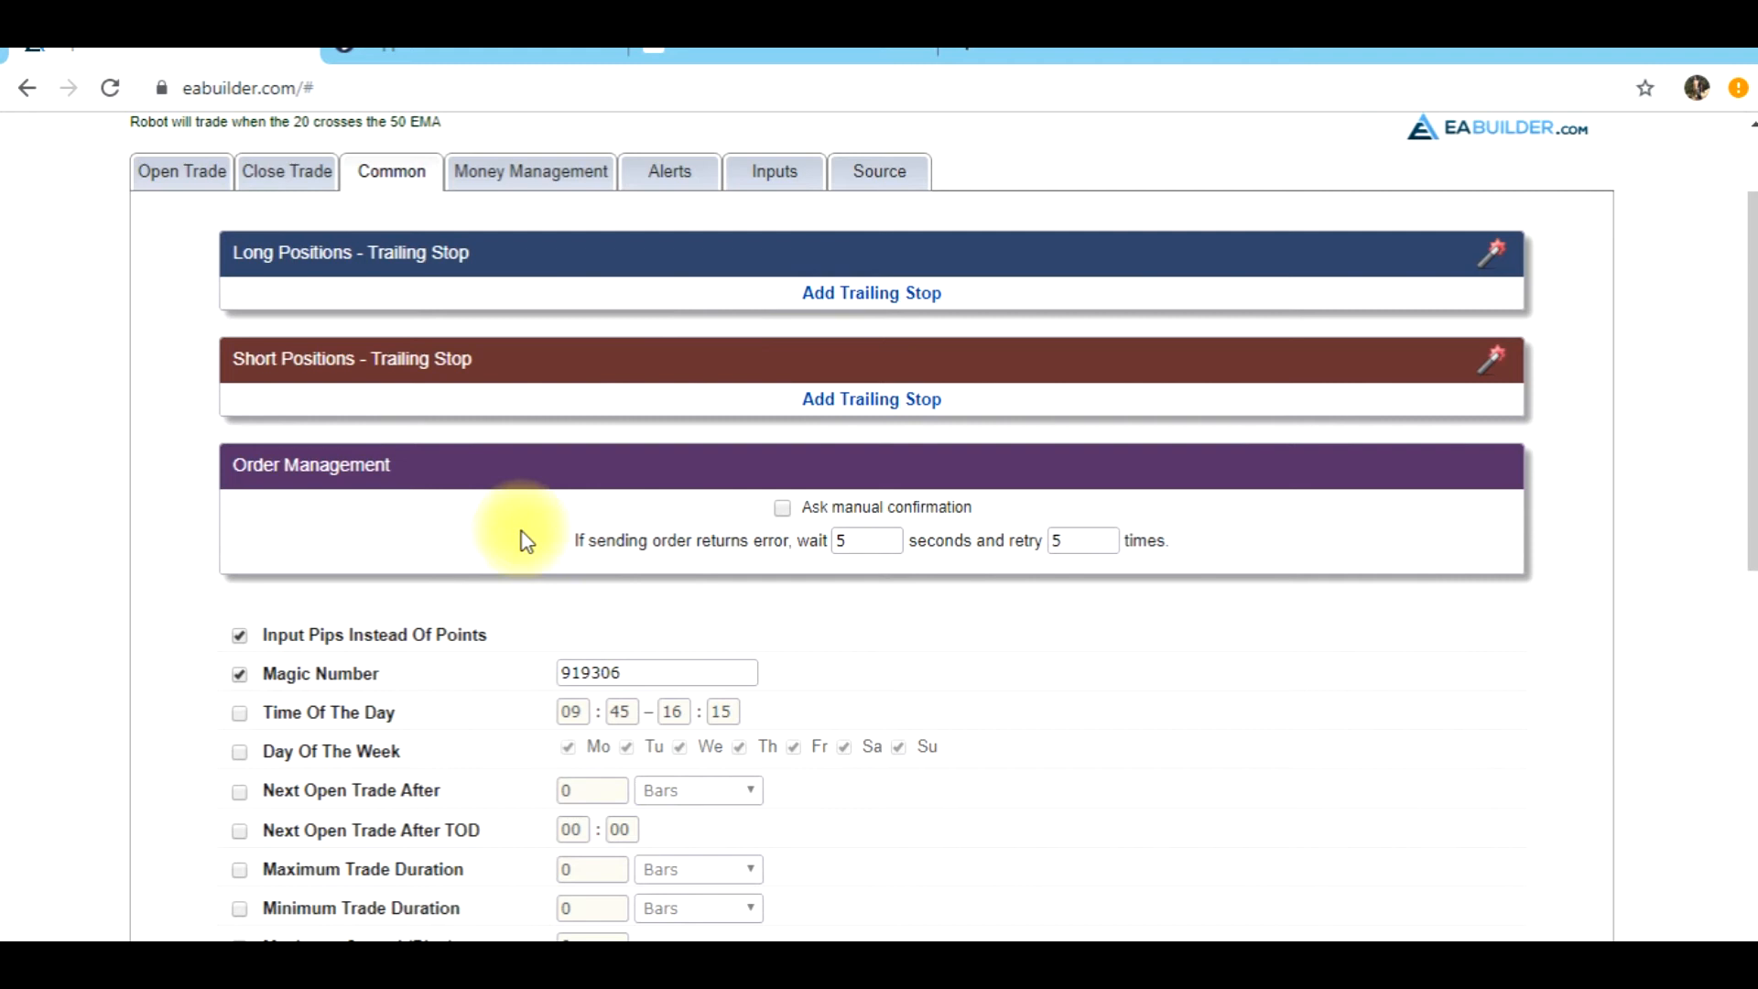
scroll(521, 537, down, 5)
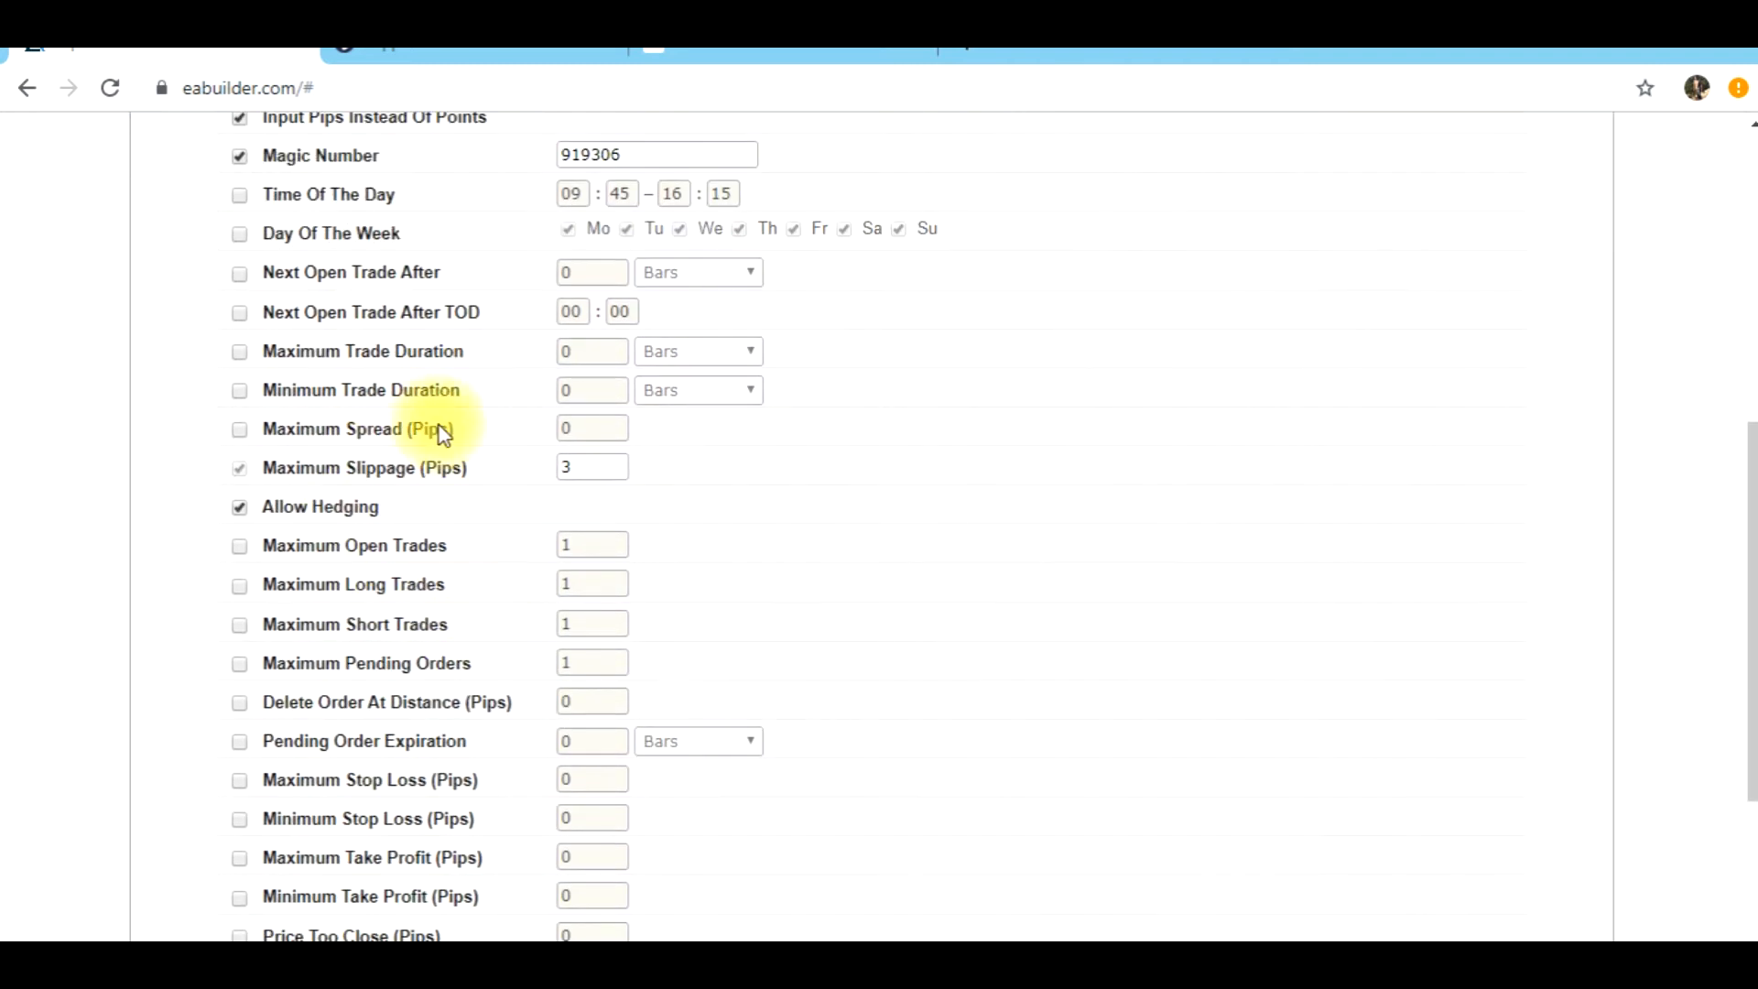
scroll(424, 557, up, 3)
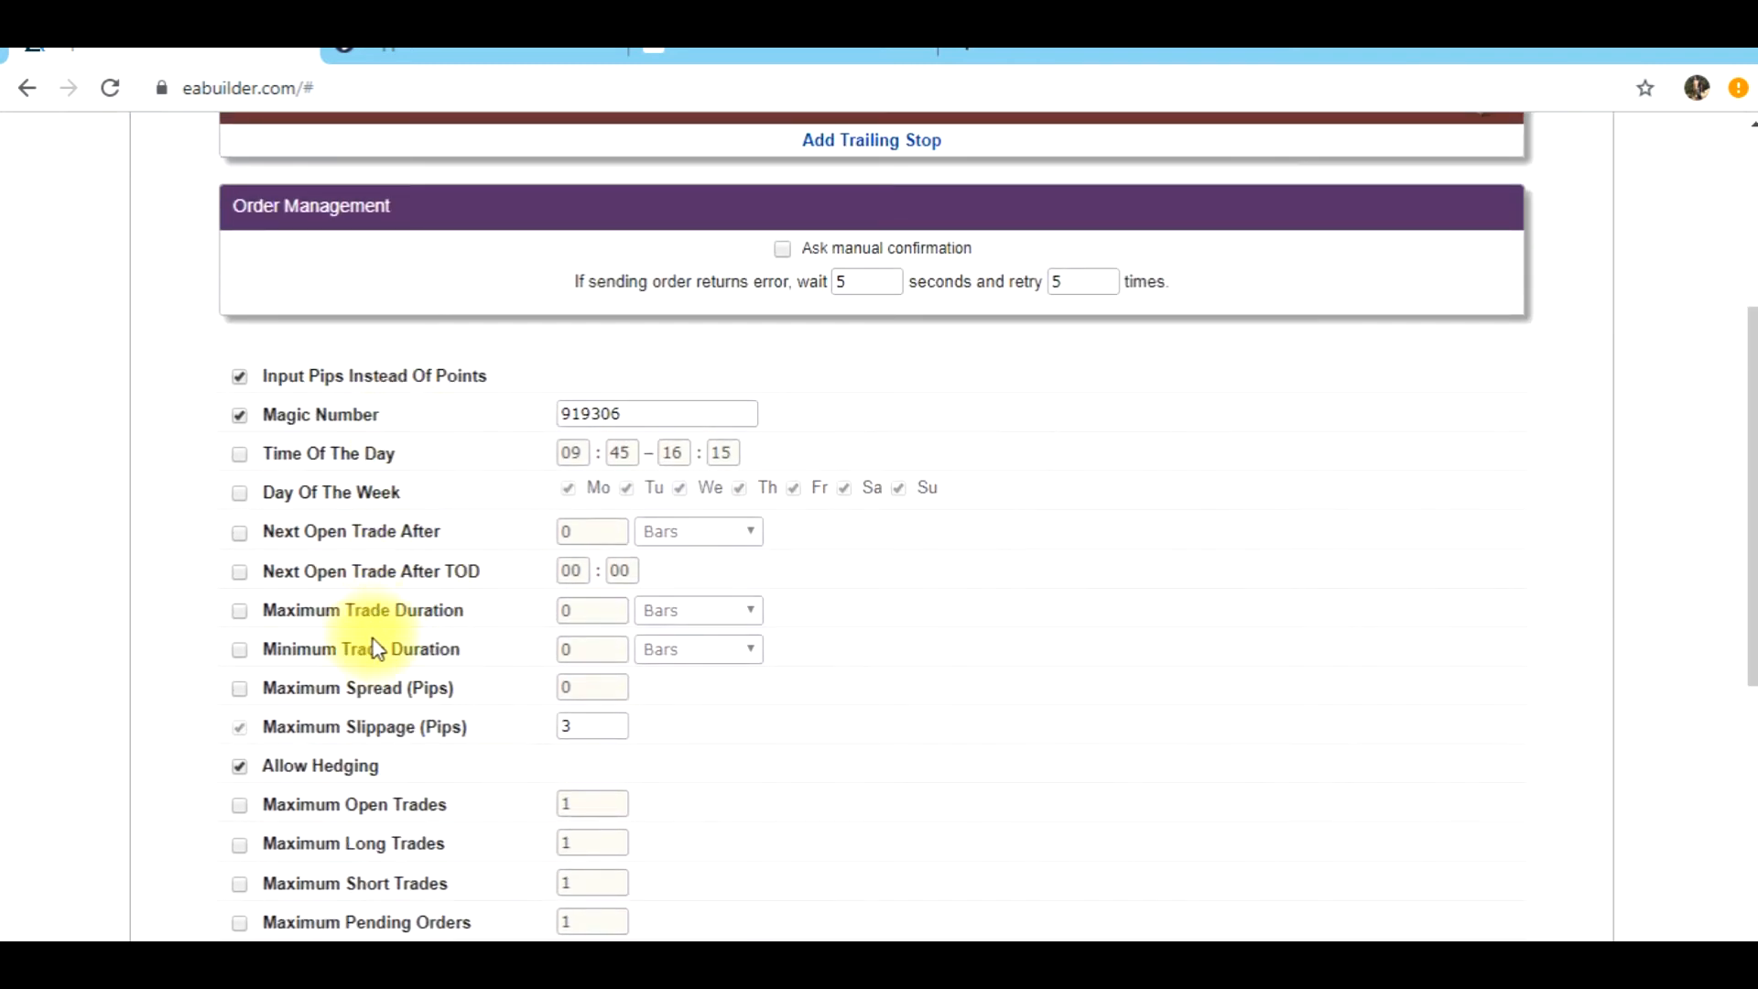
scroll(380, 649, down, 3)
mouse_move(415, 507)
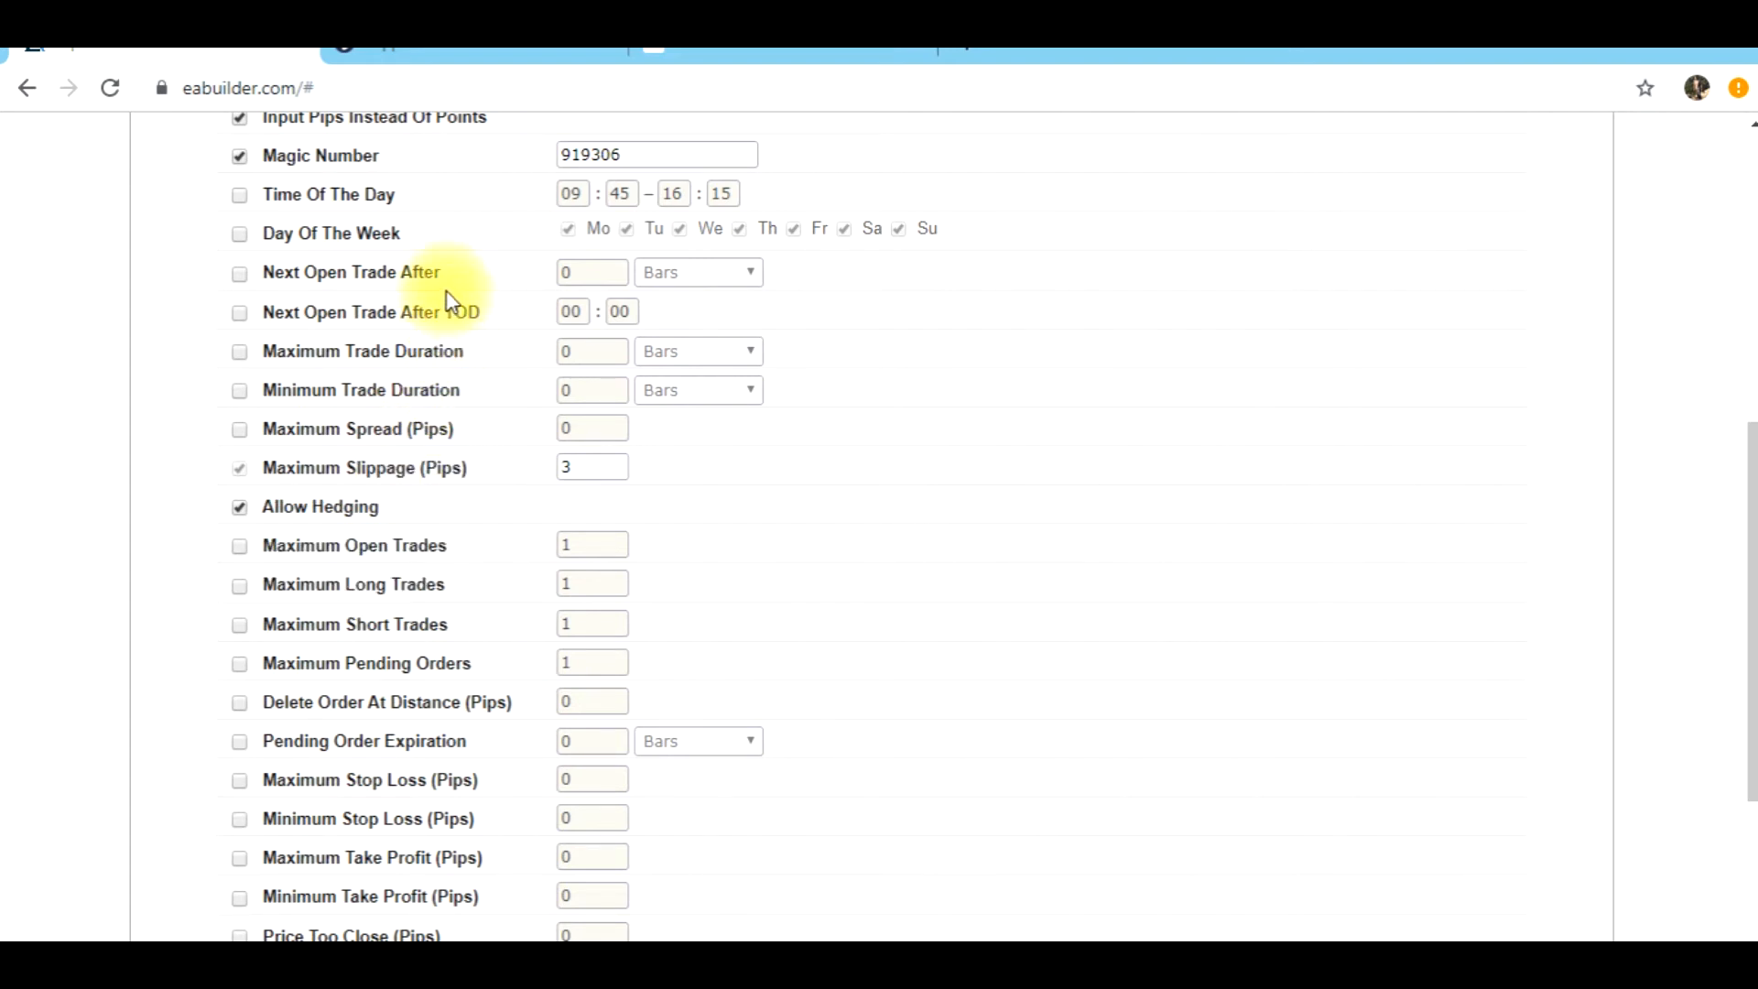
click(240, 275)
double_click(595, 273)
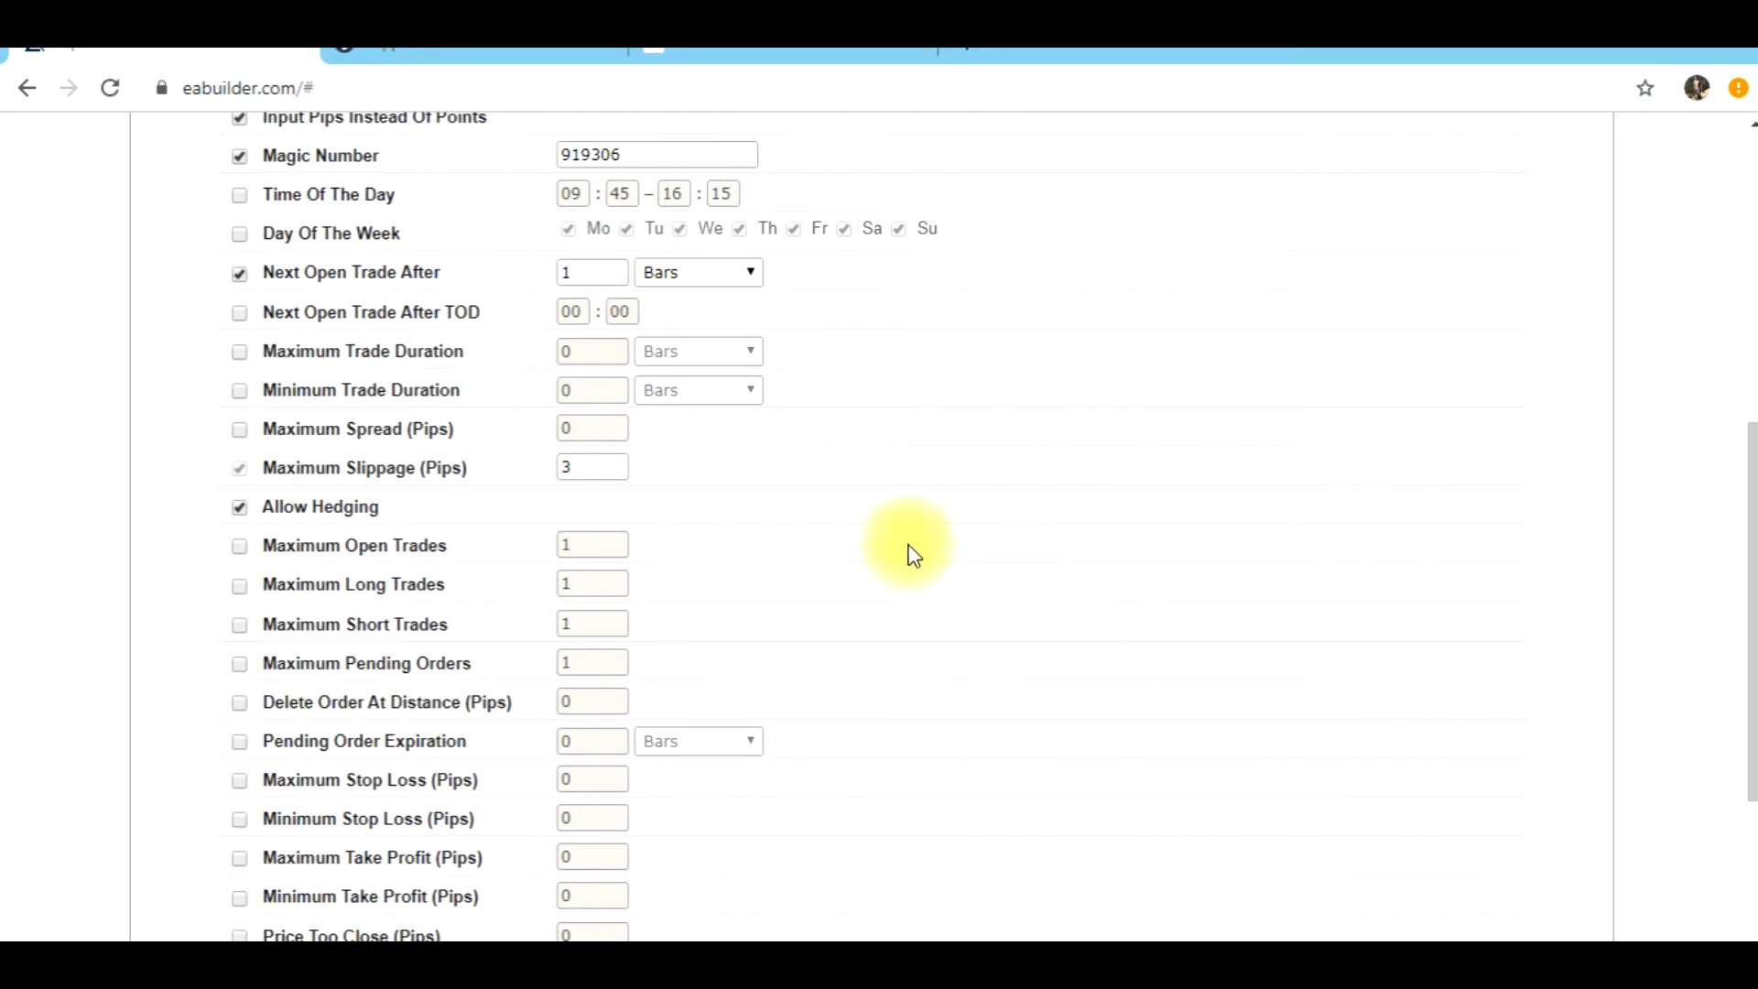
Switch to MetaTrader 4 and examine the 10 October buy crossover on the GBPUSD H1 chart against the one-bar wait between trades
mouse_move(604, 965)
click(608, 832)
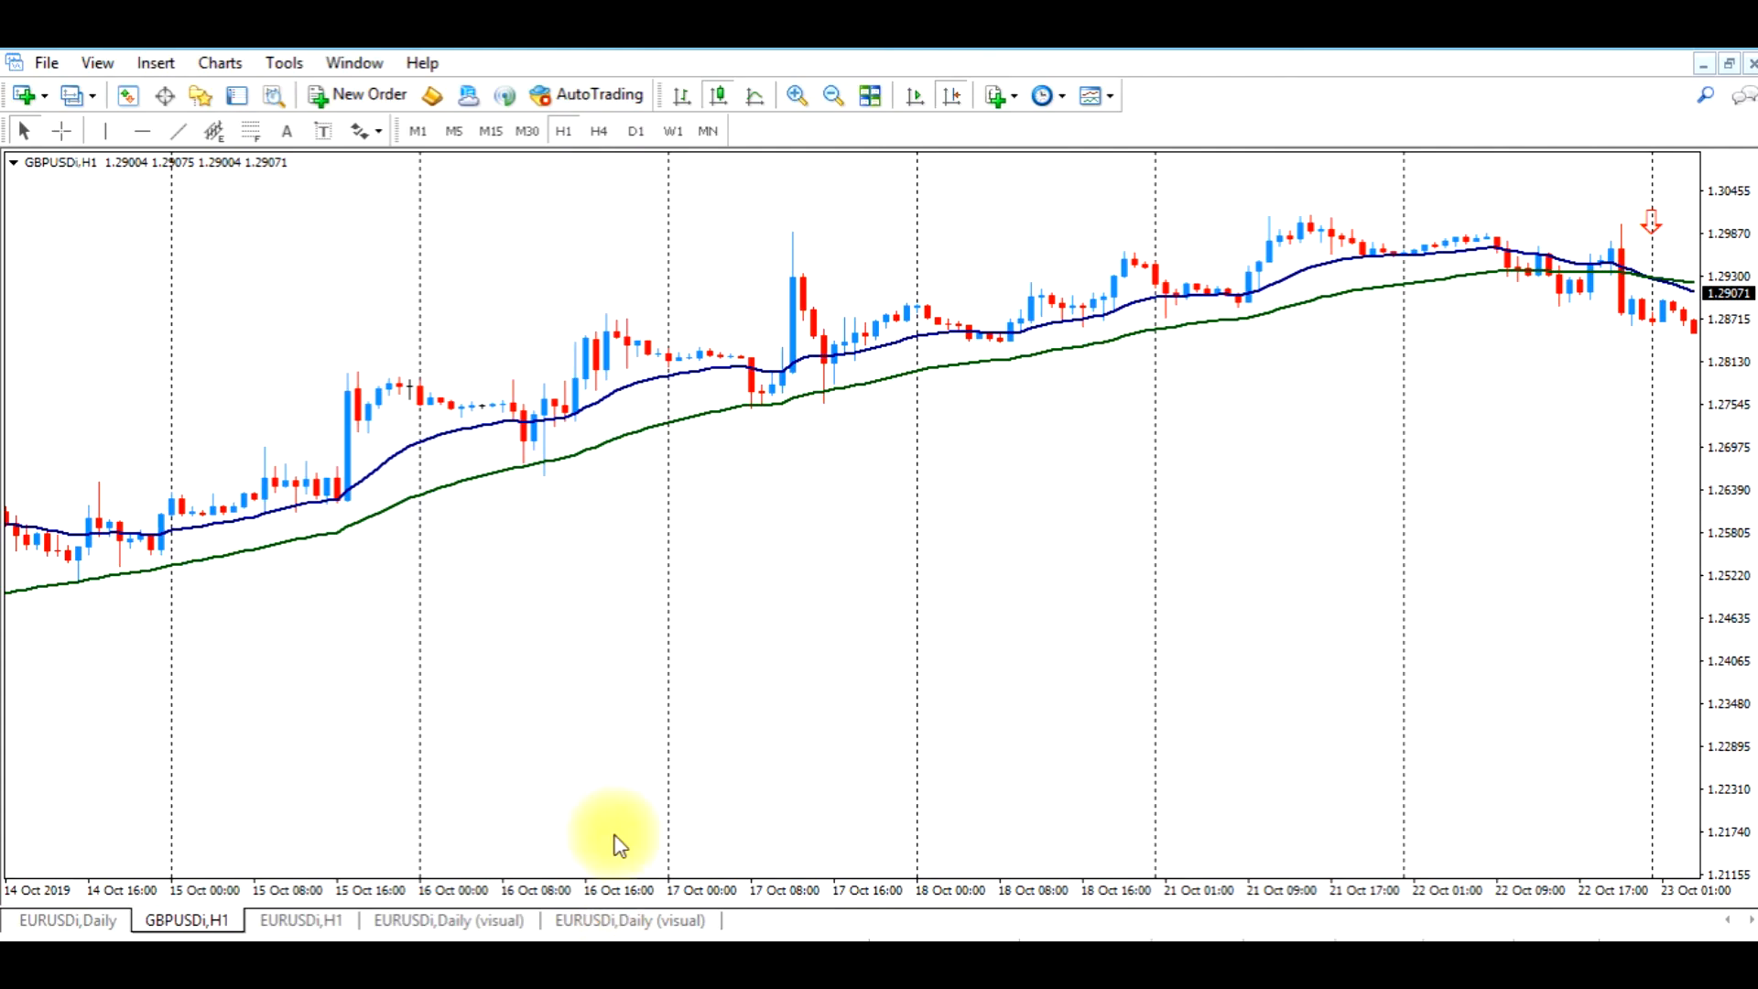
scroll(973, 530, up, 5)
scroll(769, 641, up, 2)
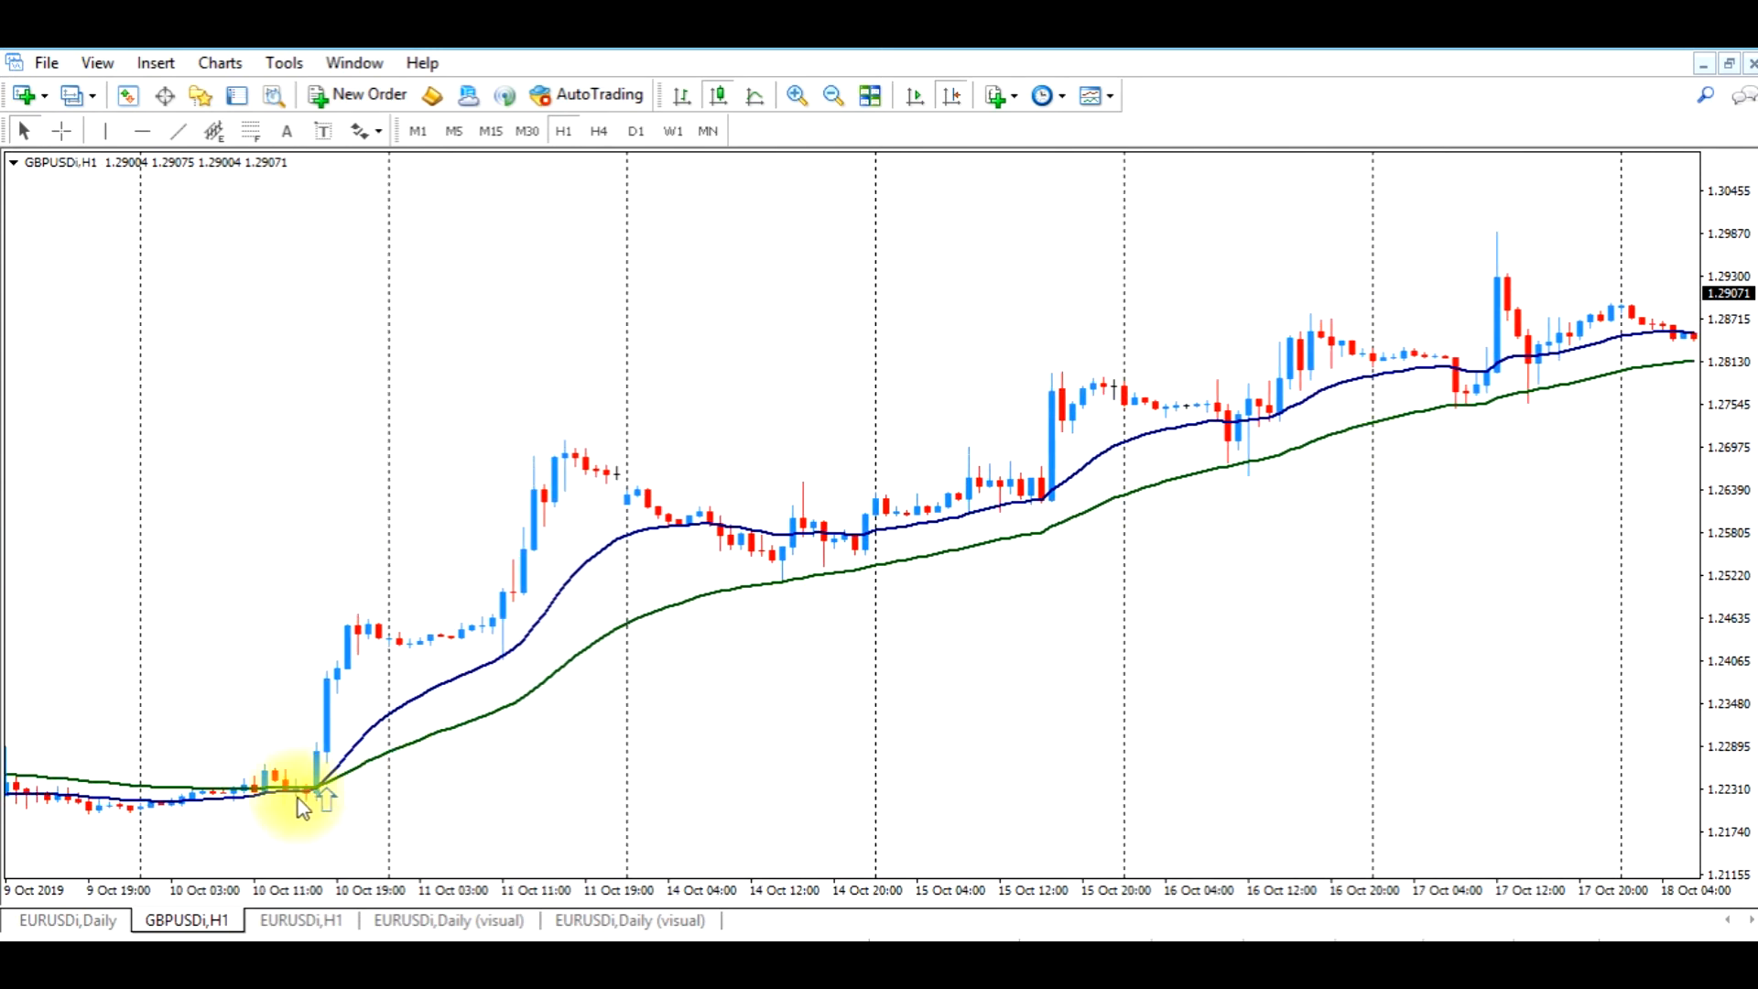
click(327, 799)
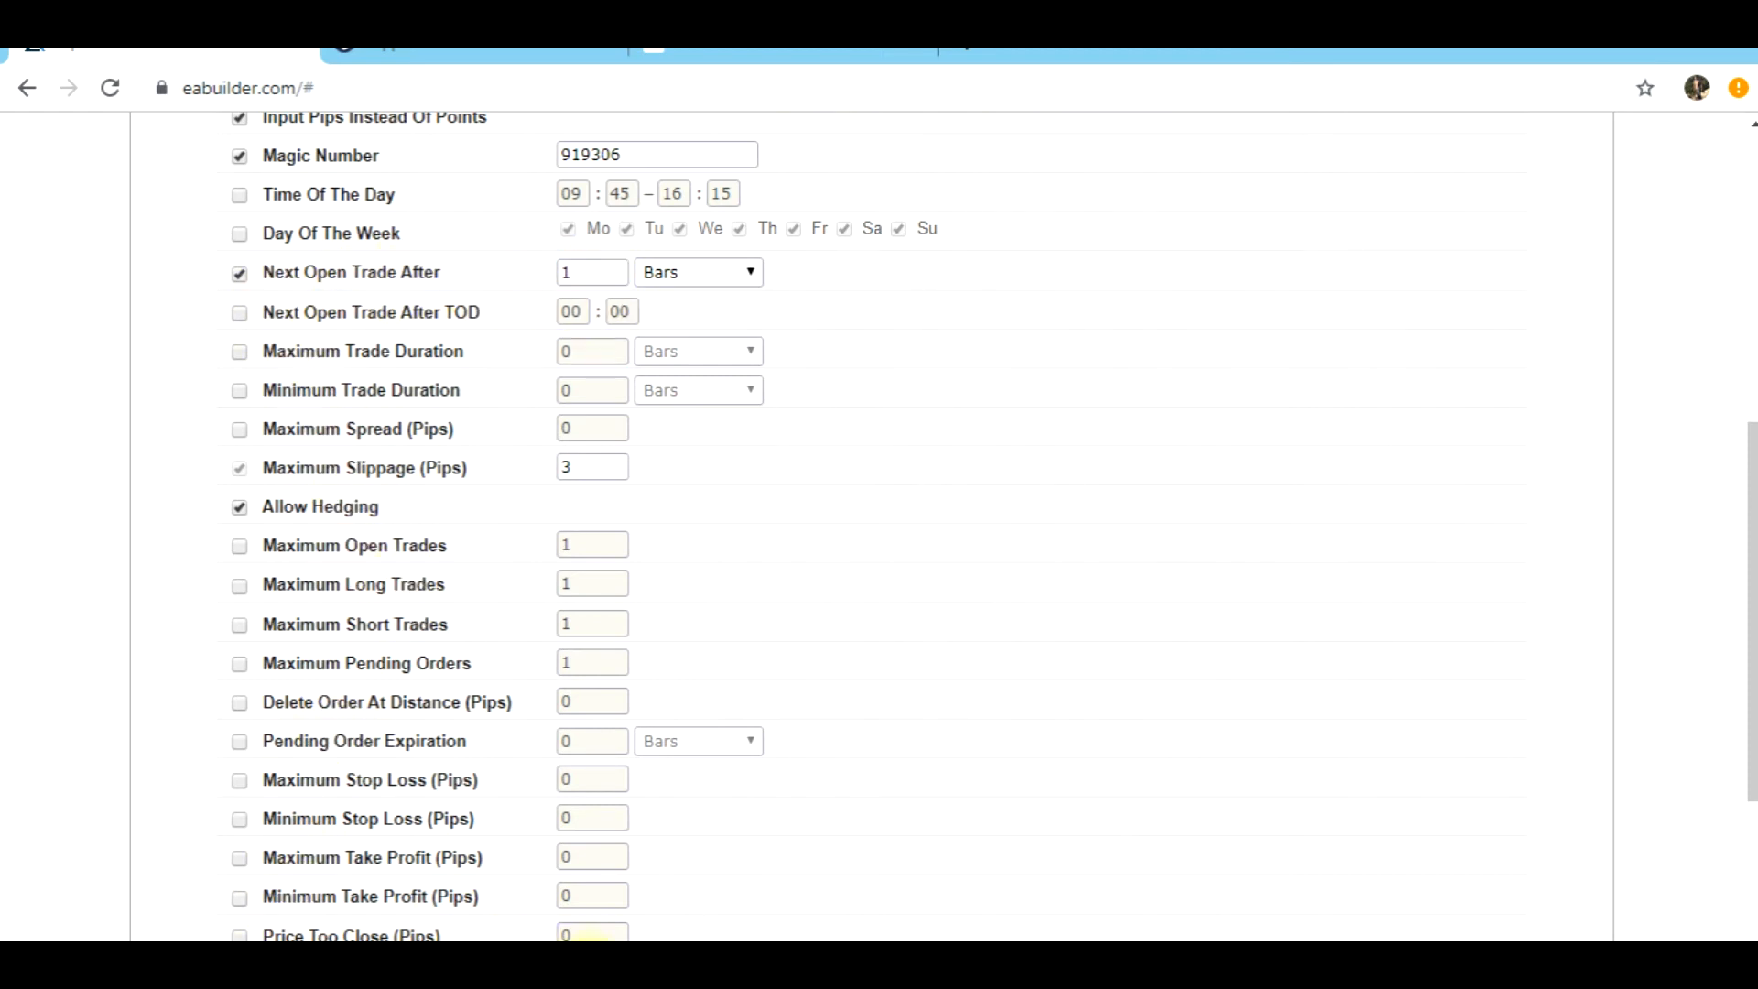
click(546, 967)
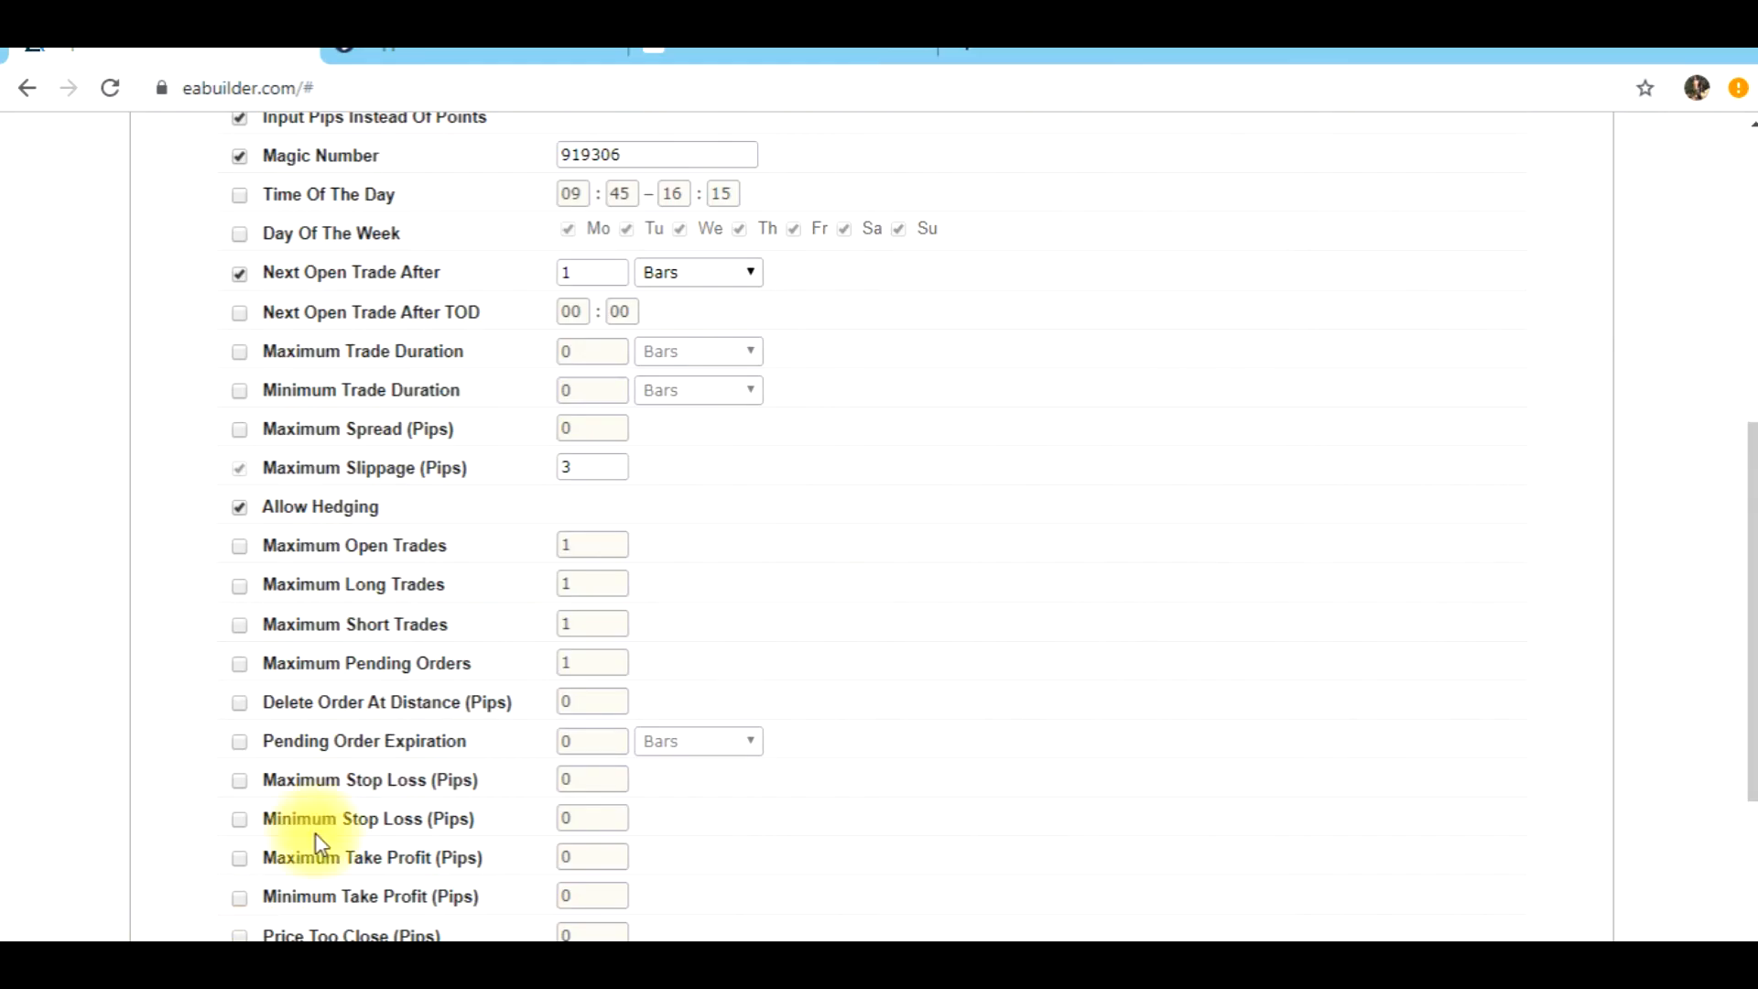
mouse_move(338, 279)
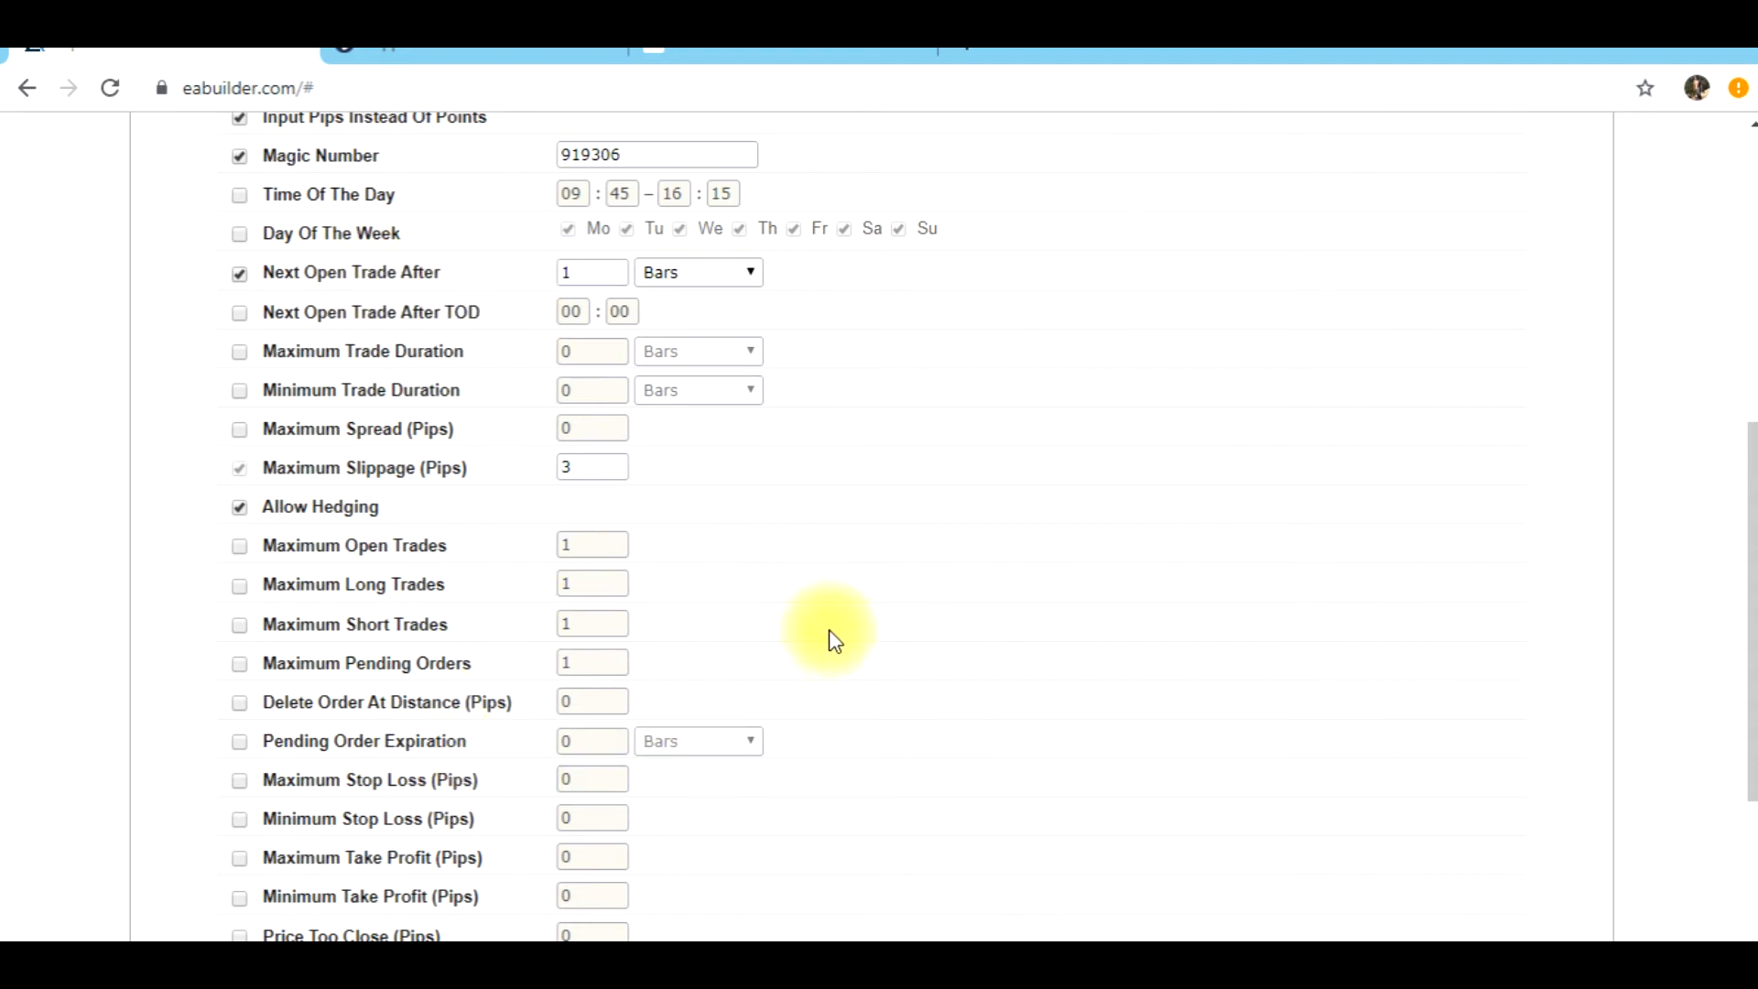
In EA Builder, open the strategy's money management settings and check the Fixed Size lot value
scroll(862, 604, up, 7)
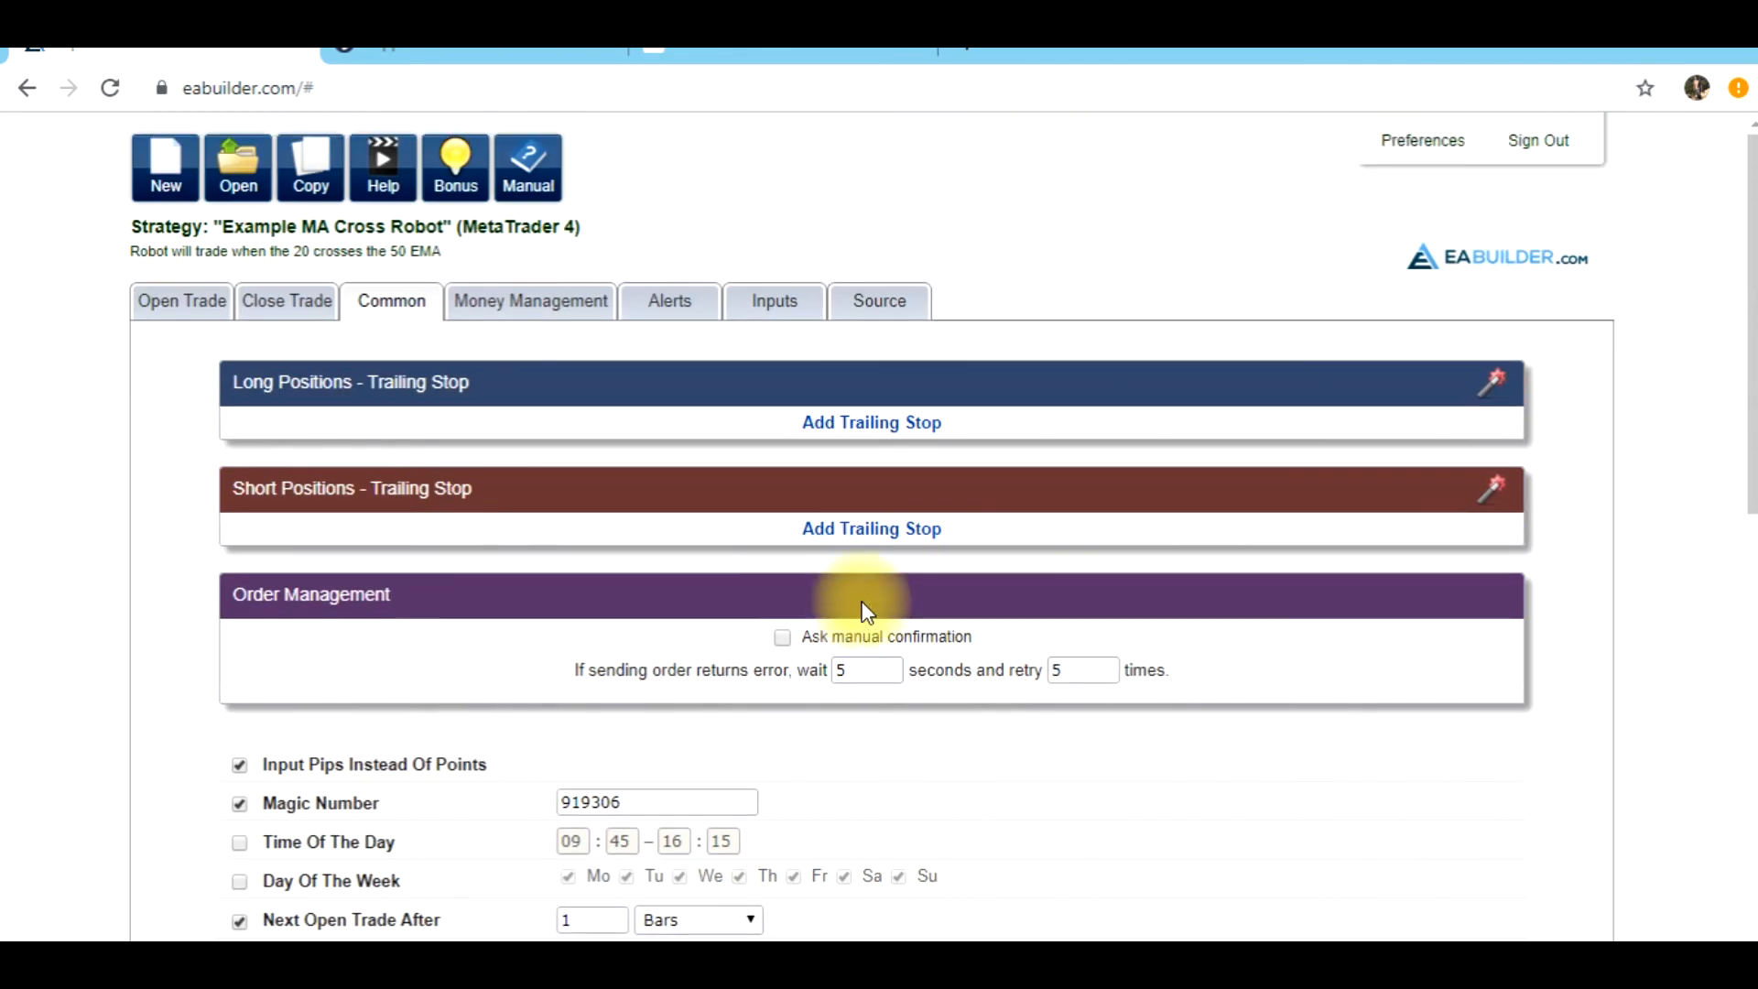
click(561, 311)
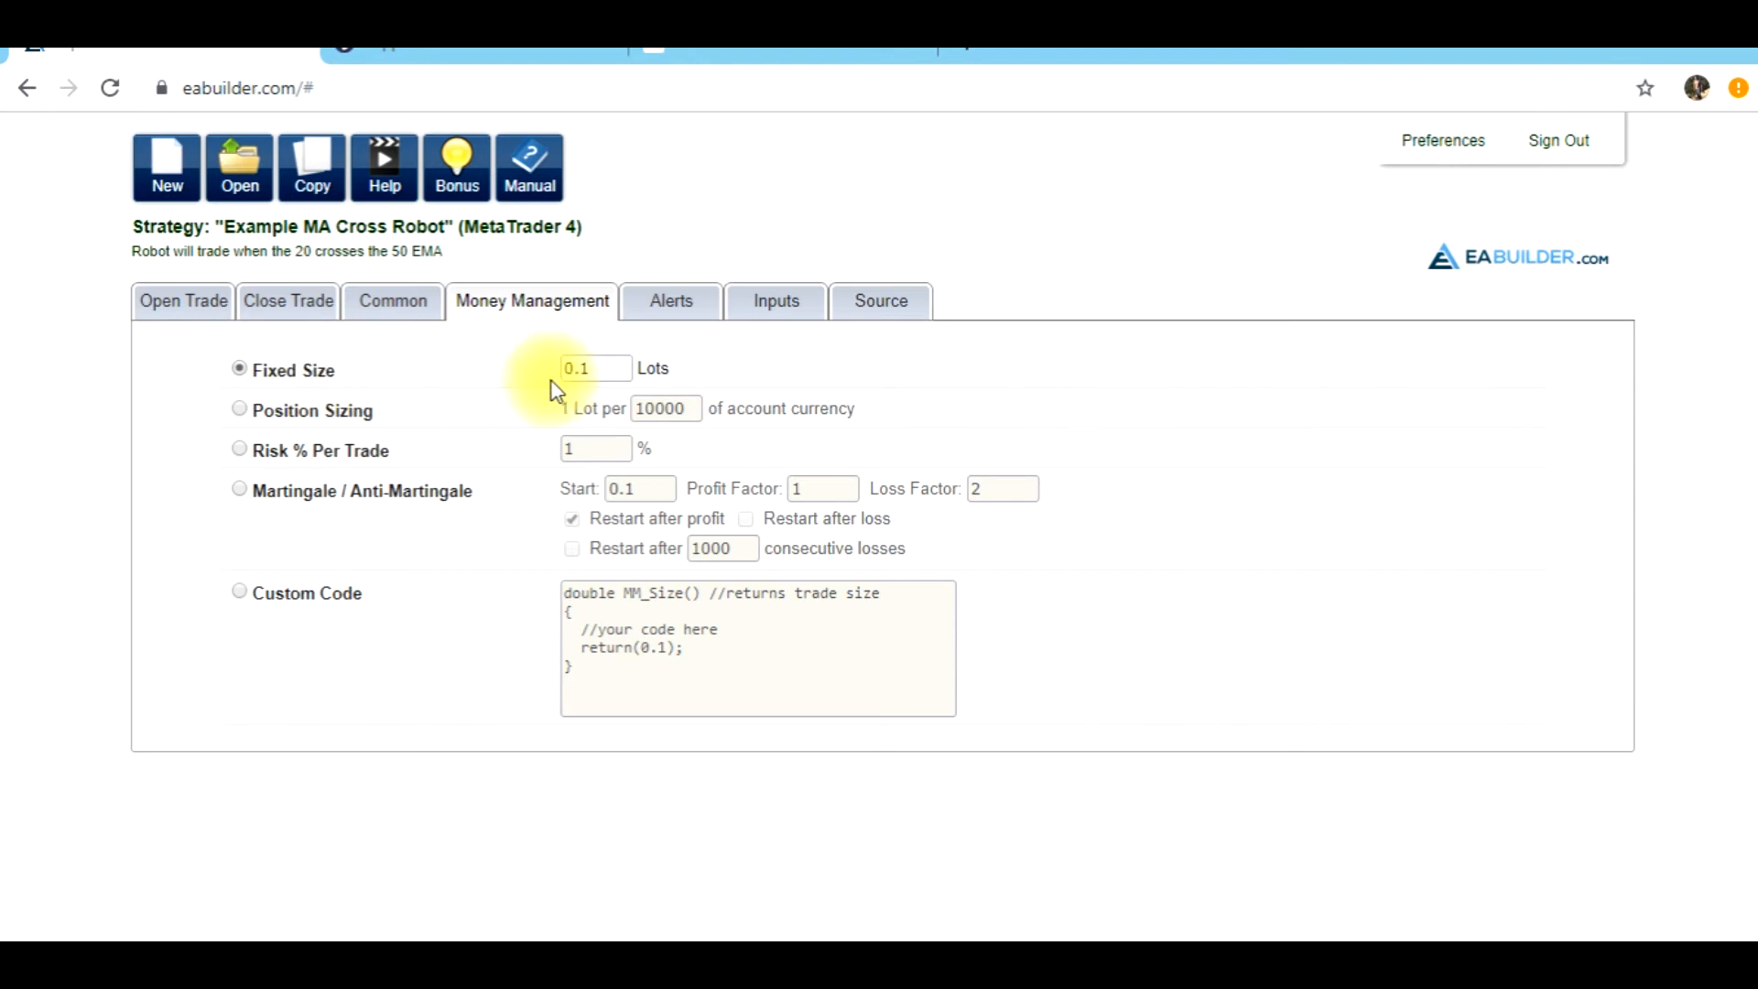
click(593, 369)
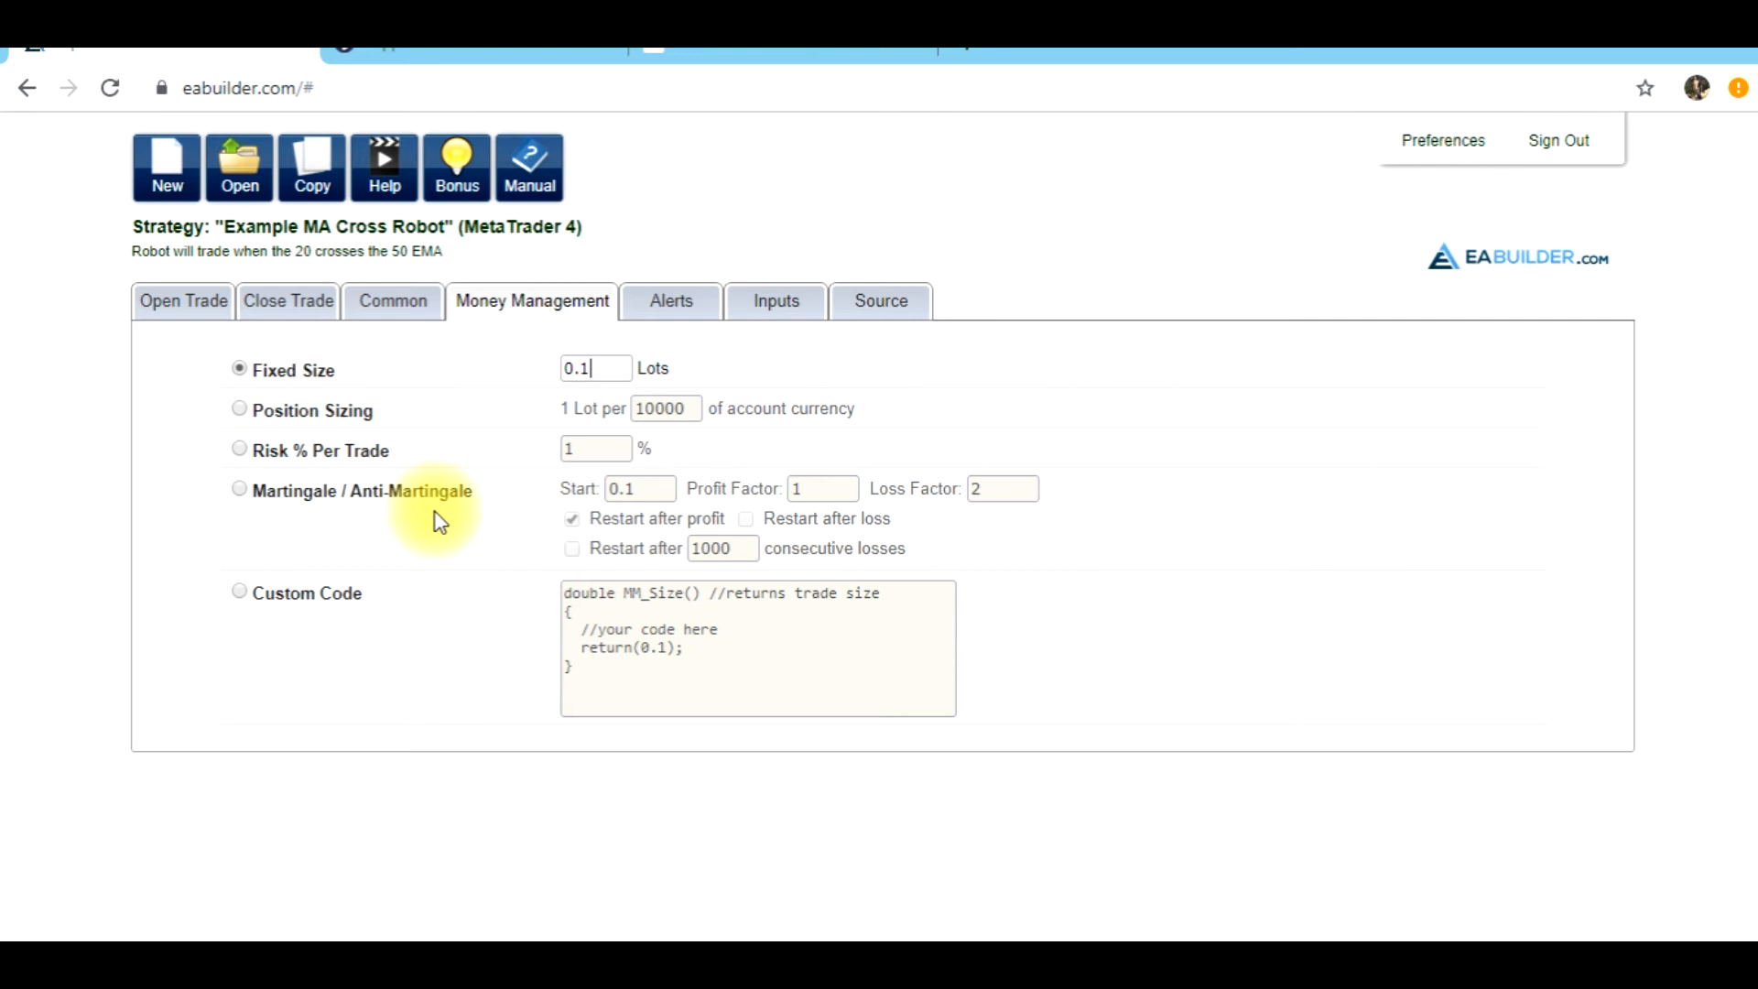
Try Martingale / Anti-Martingale sizing with profit factor 2, no restart after profit and restart after 1000 consecutive losses, and return to Fixed Size
click(240, 490)
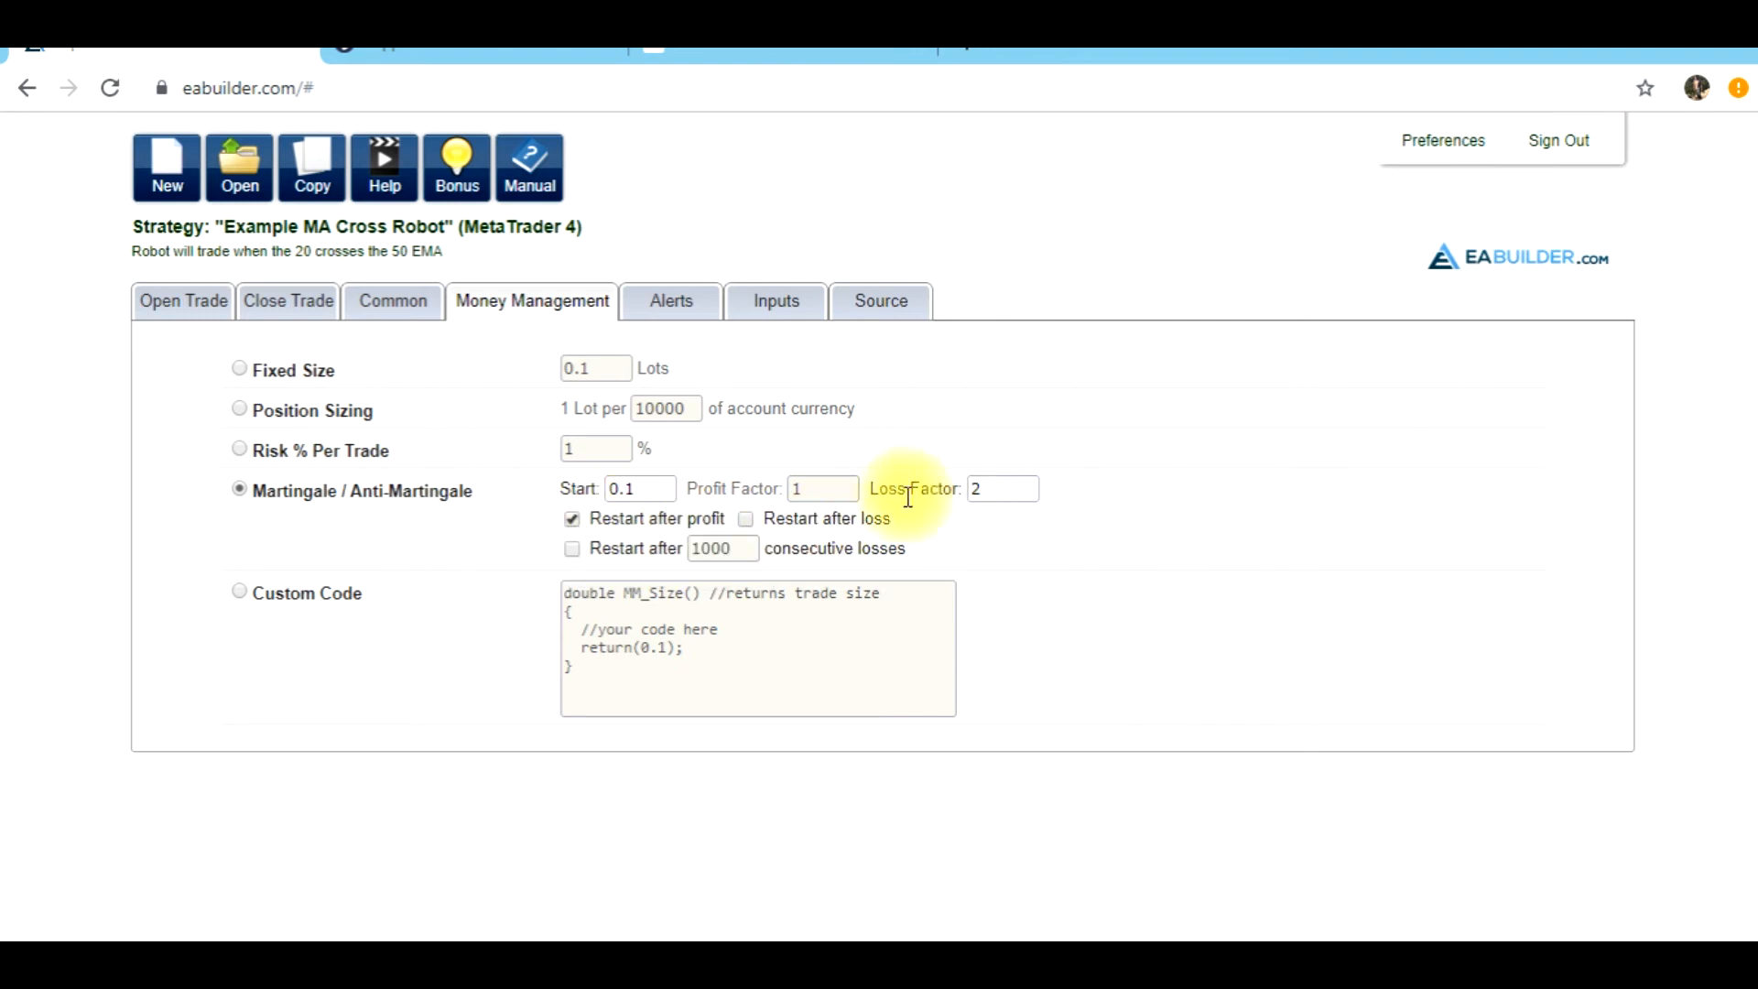
click(572, 549)
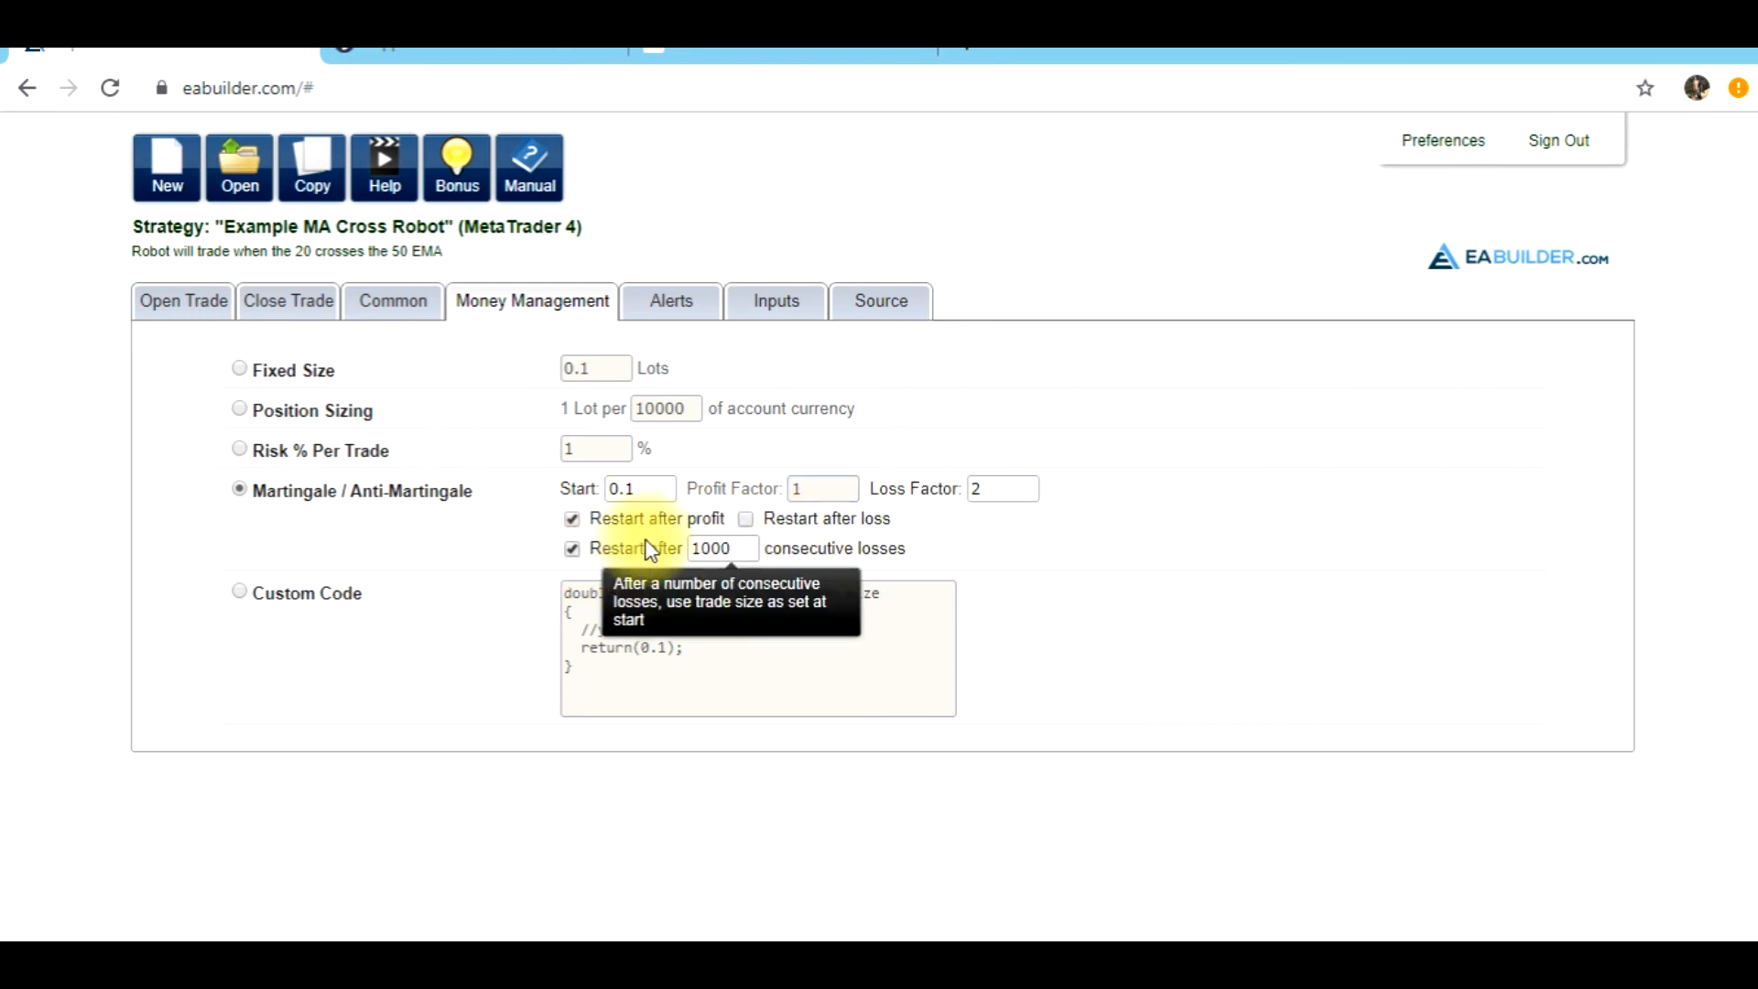
click(773, 517)
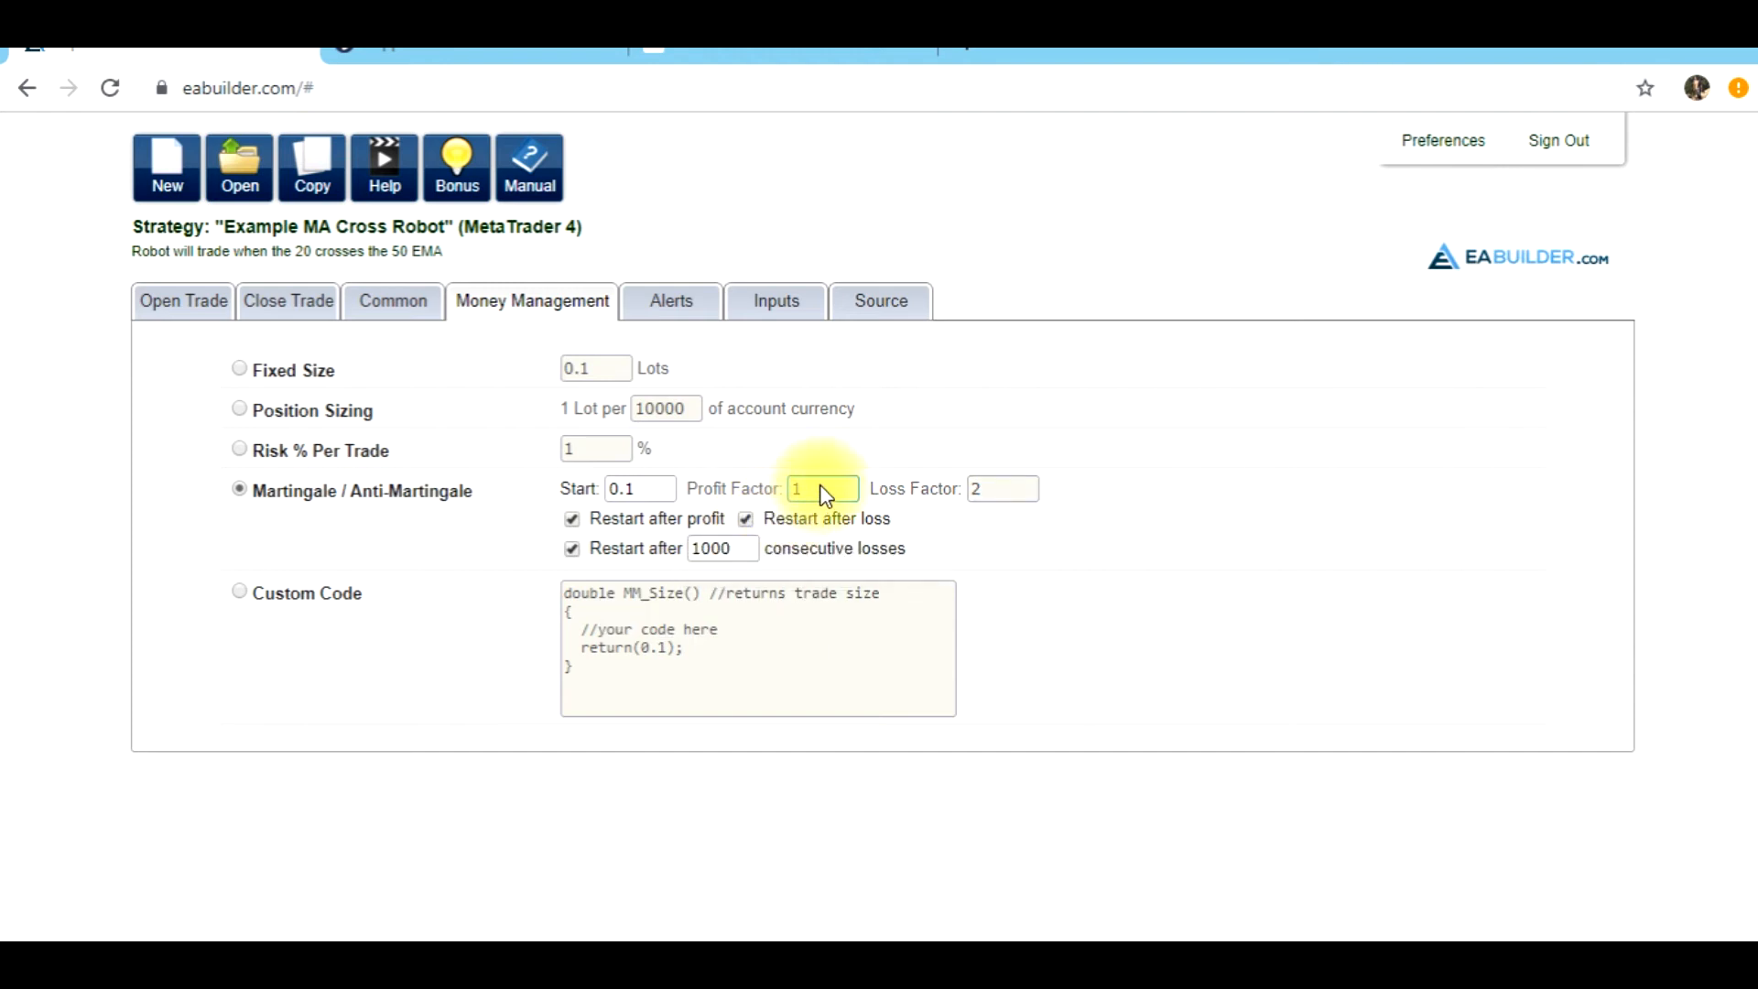
click(745, 519)
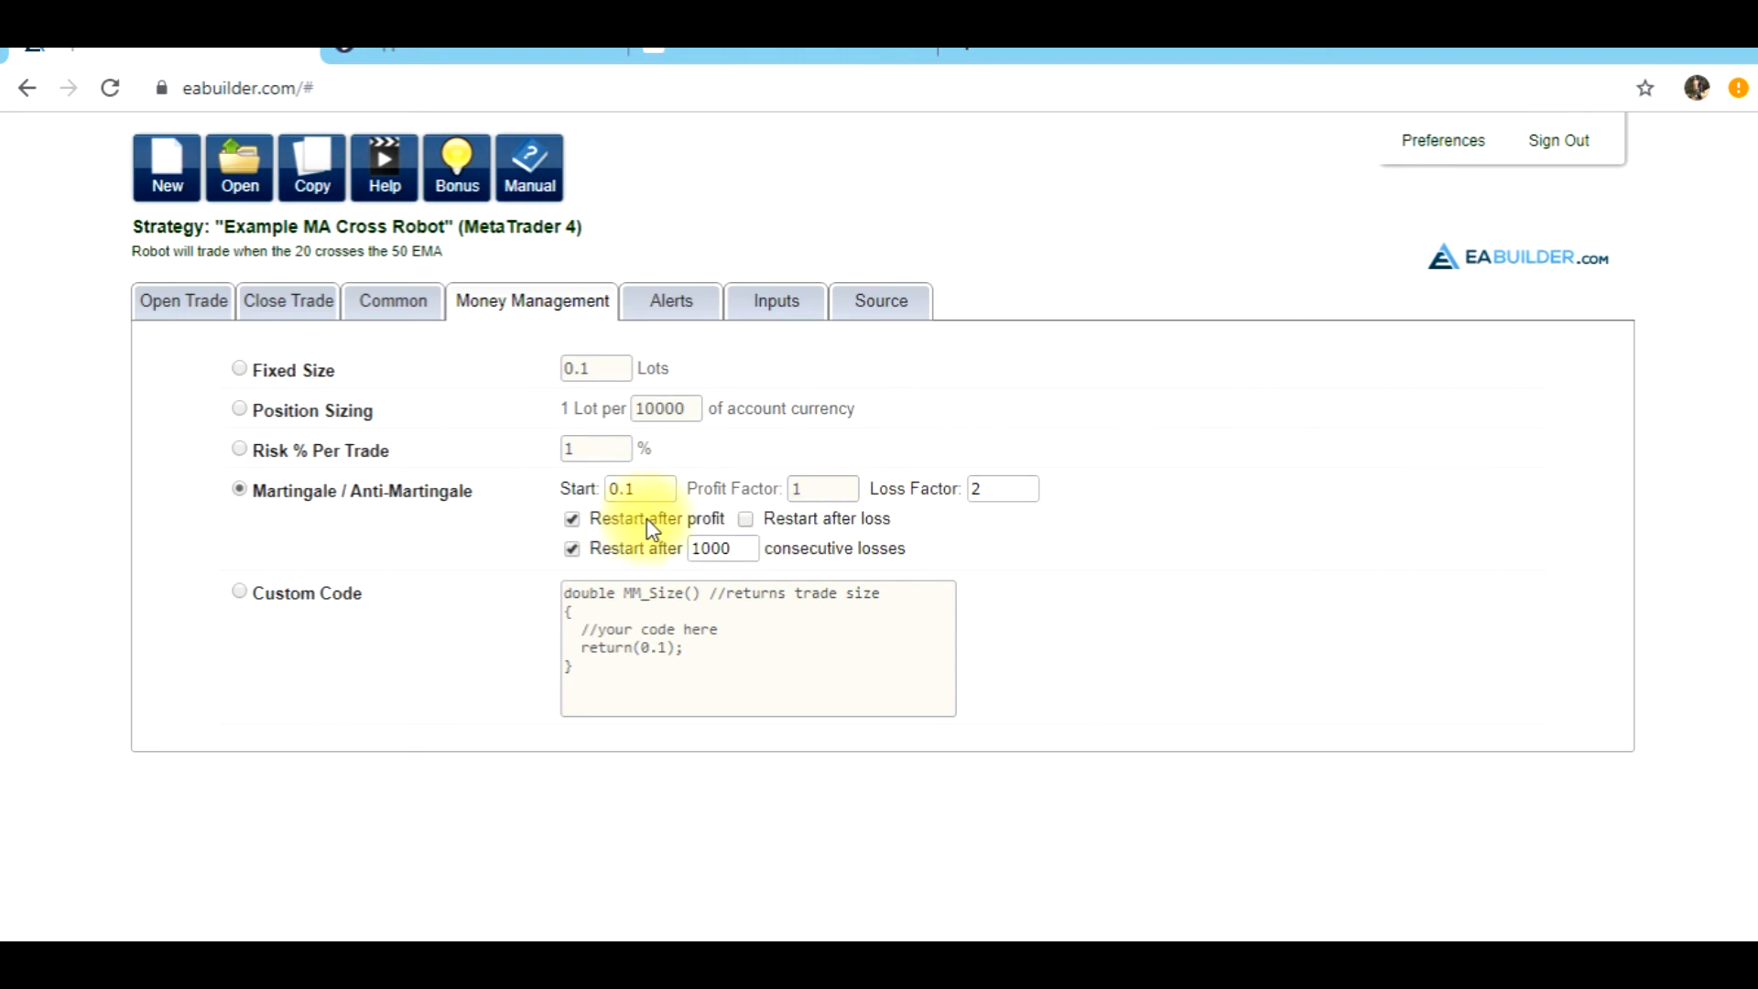
click(572, 519)
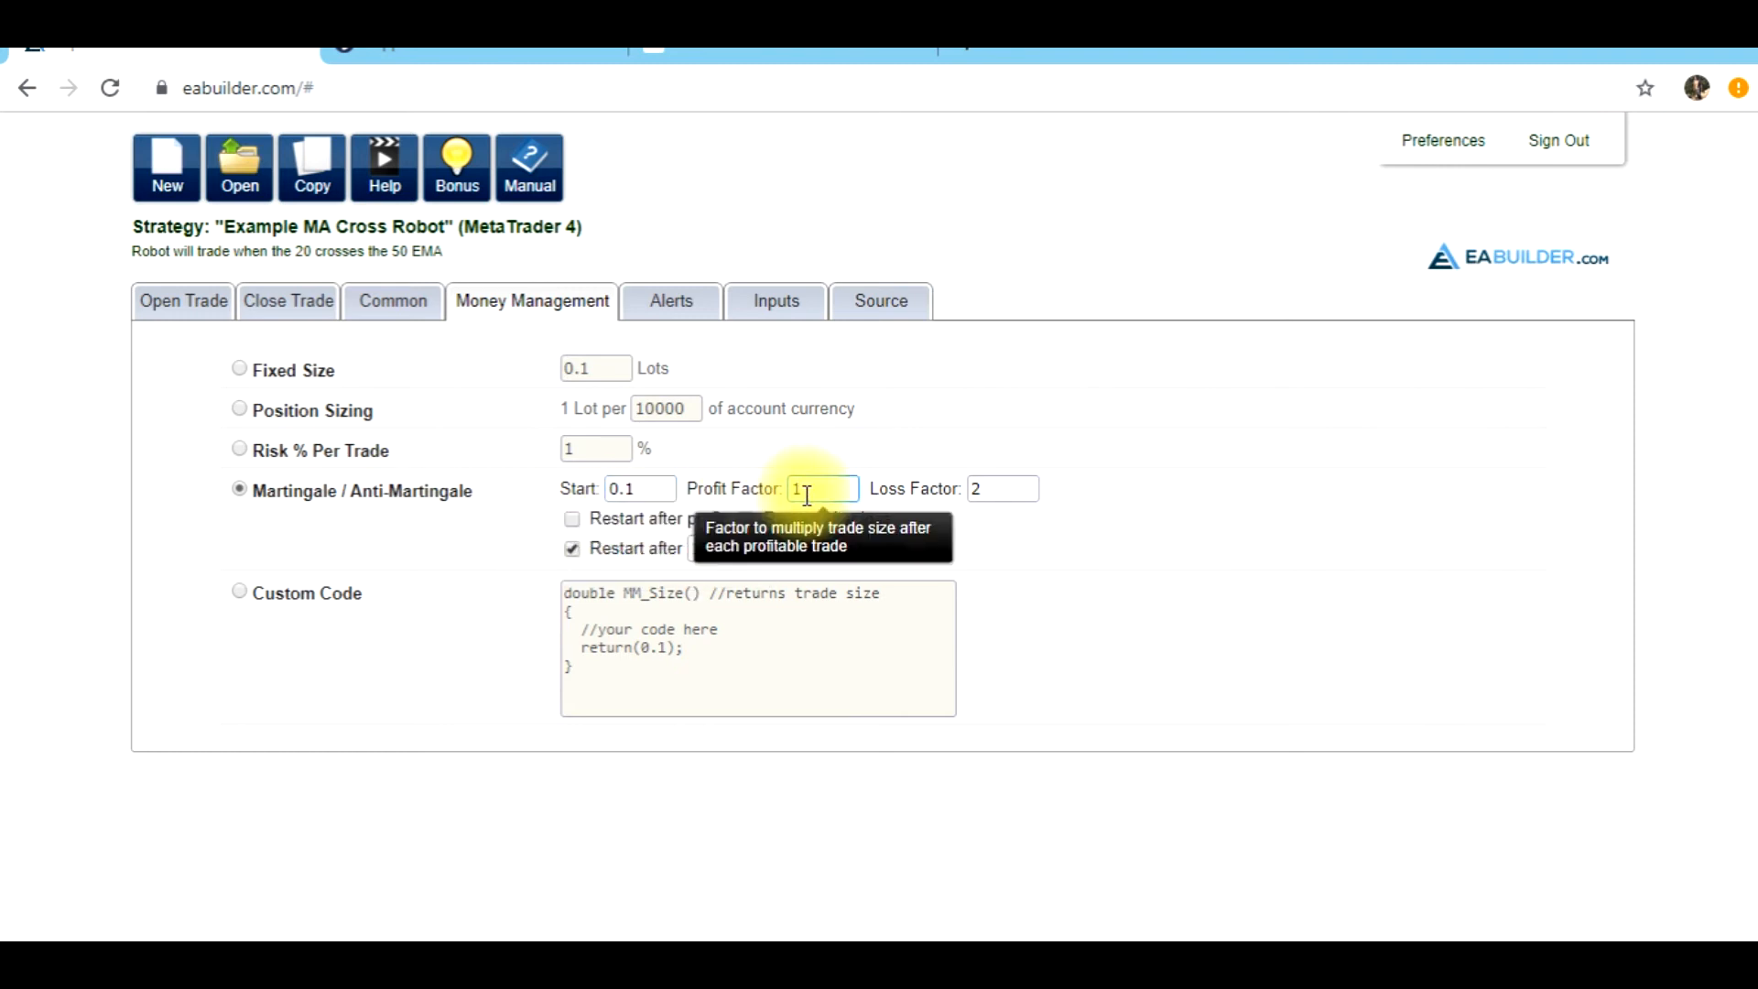
drag(809, 493, 767, 488)
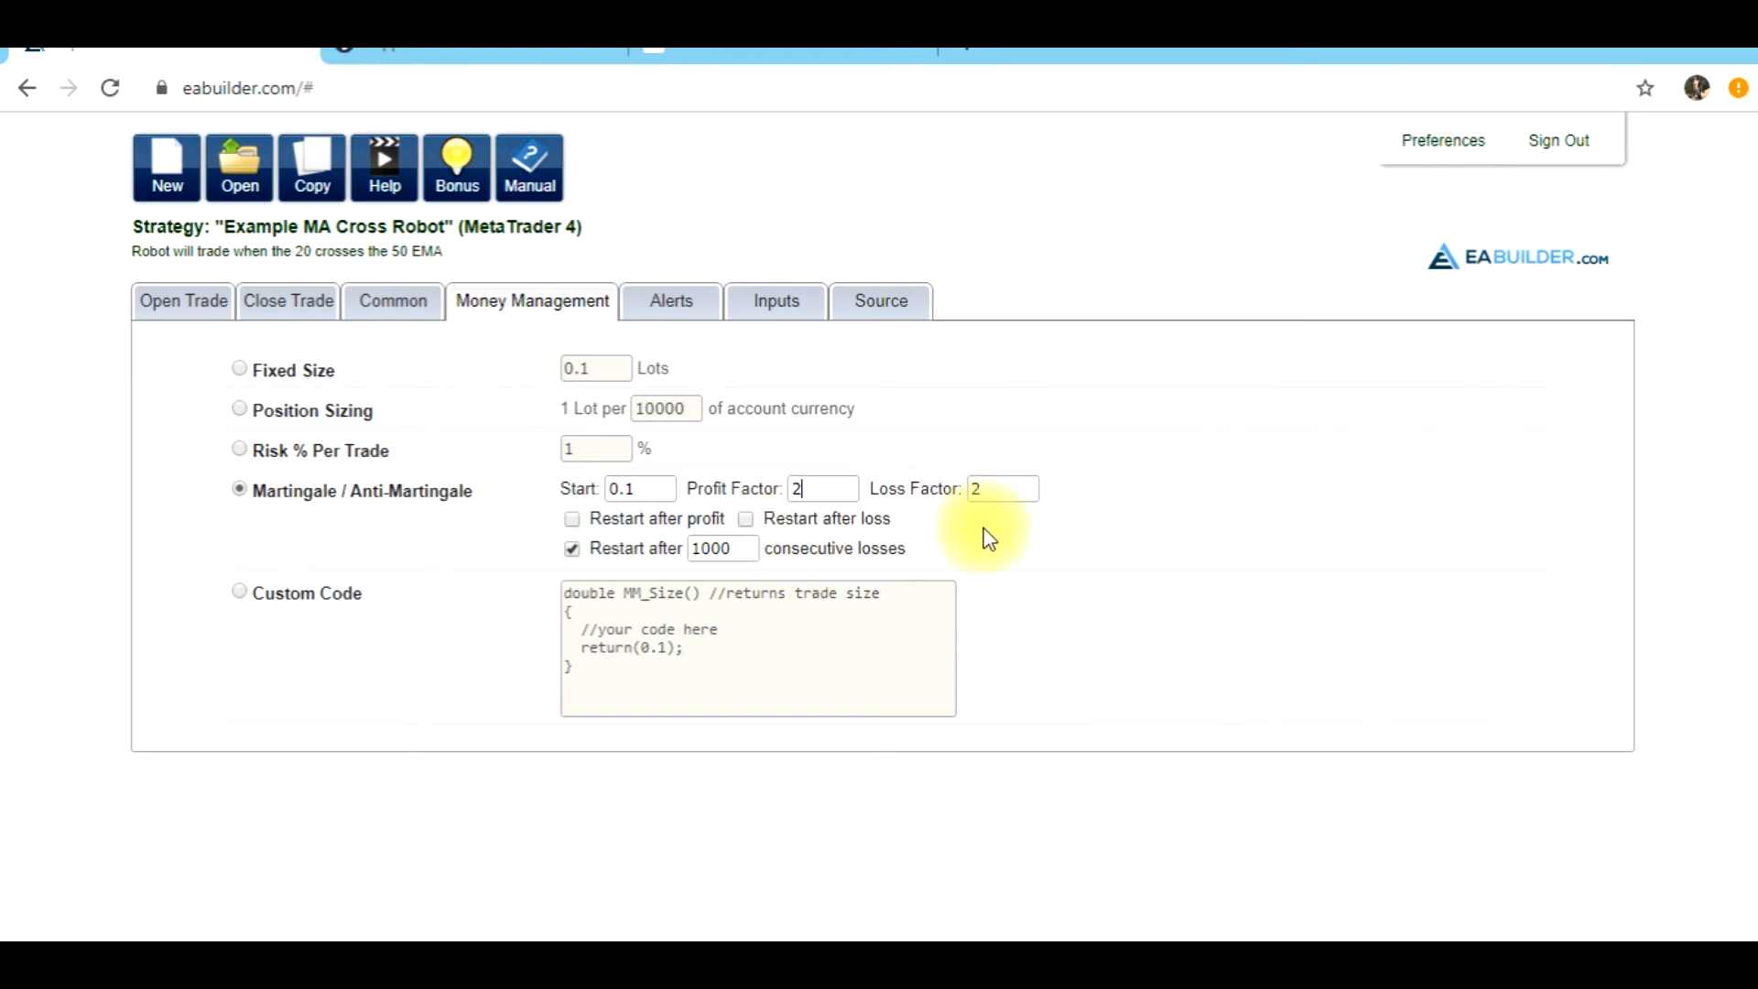
click(240, 492)
click(244, 372)
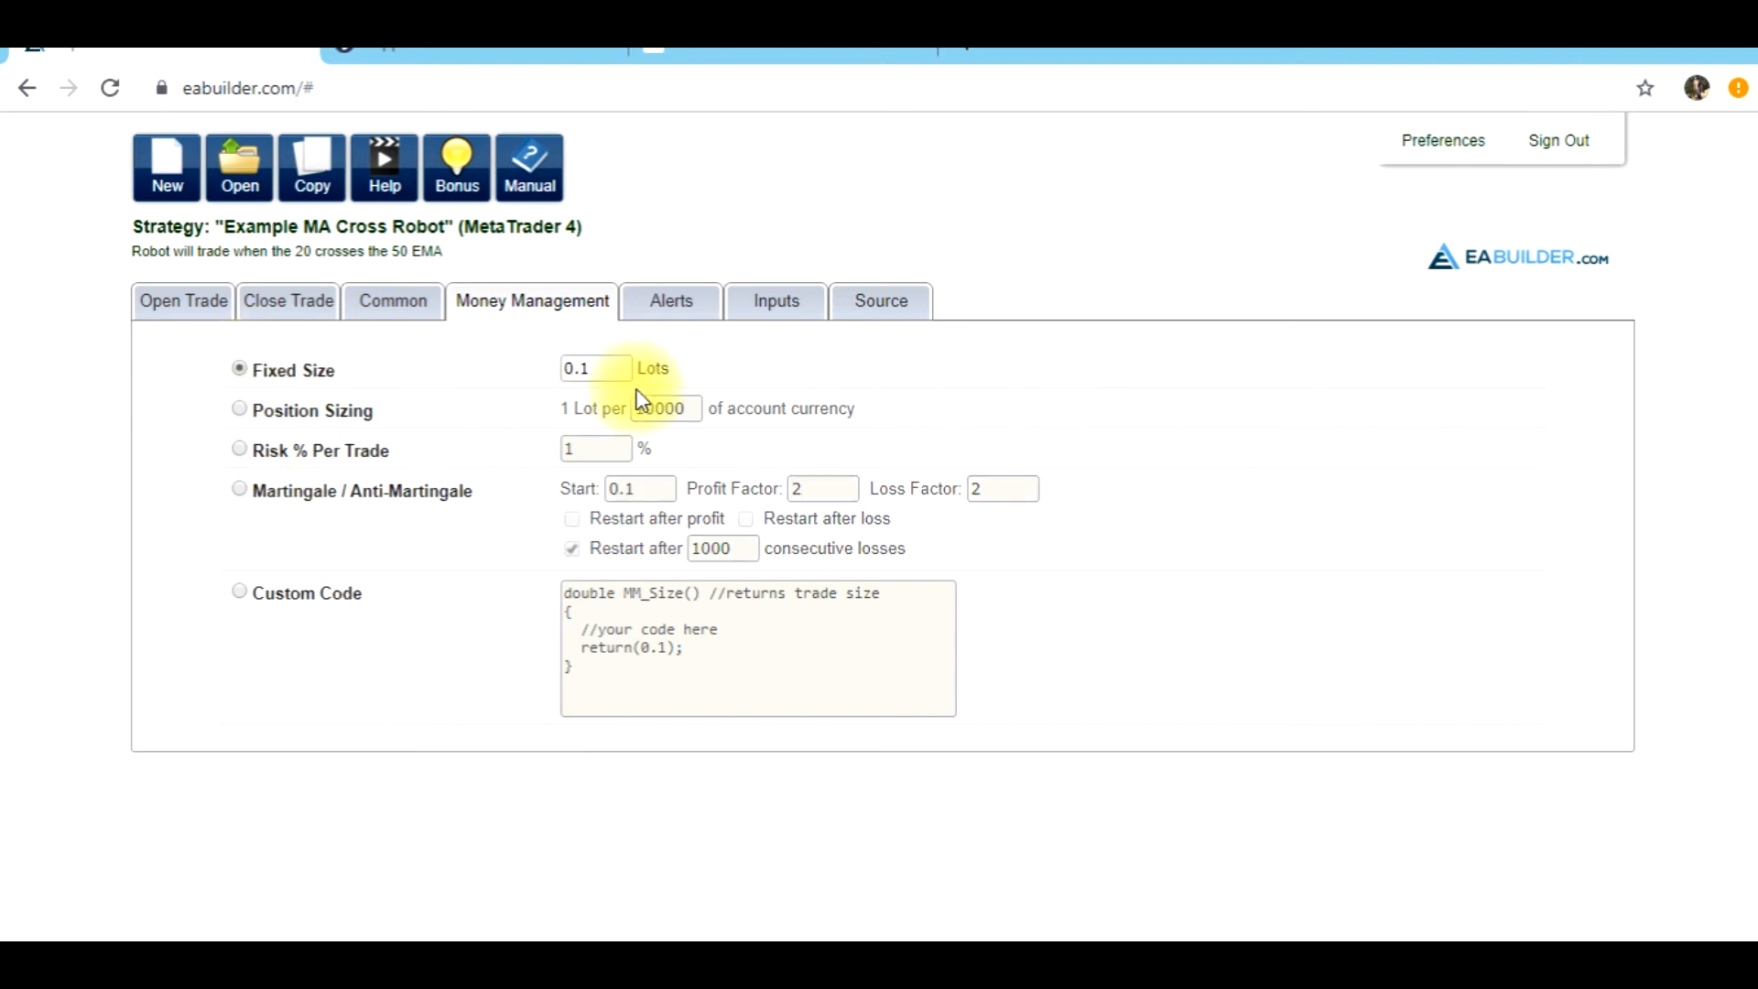
click(612, 370)
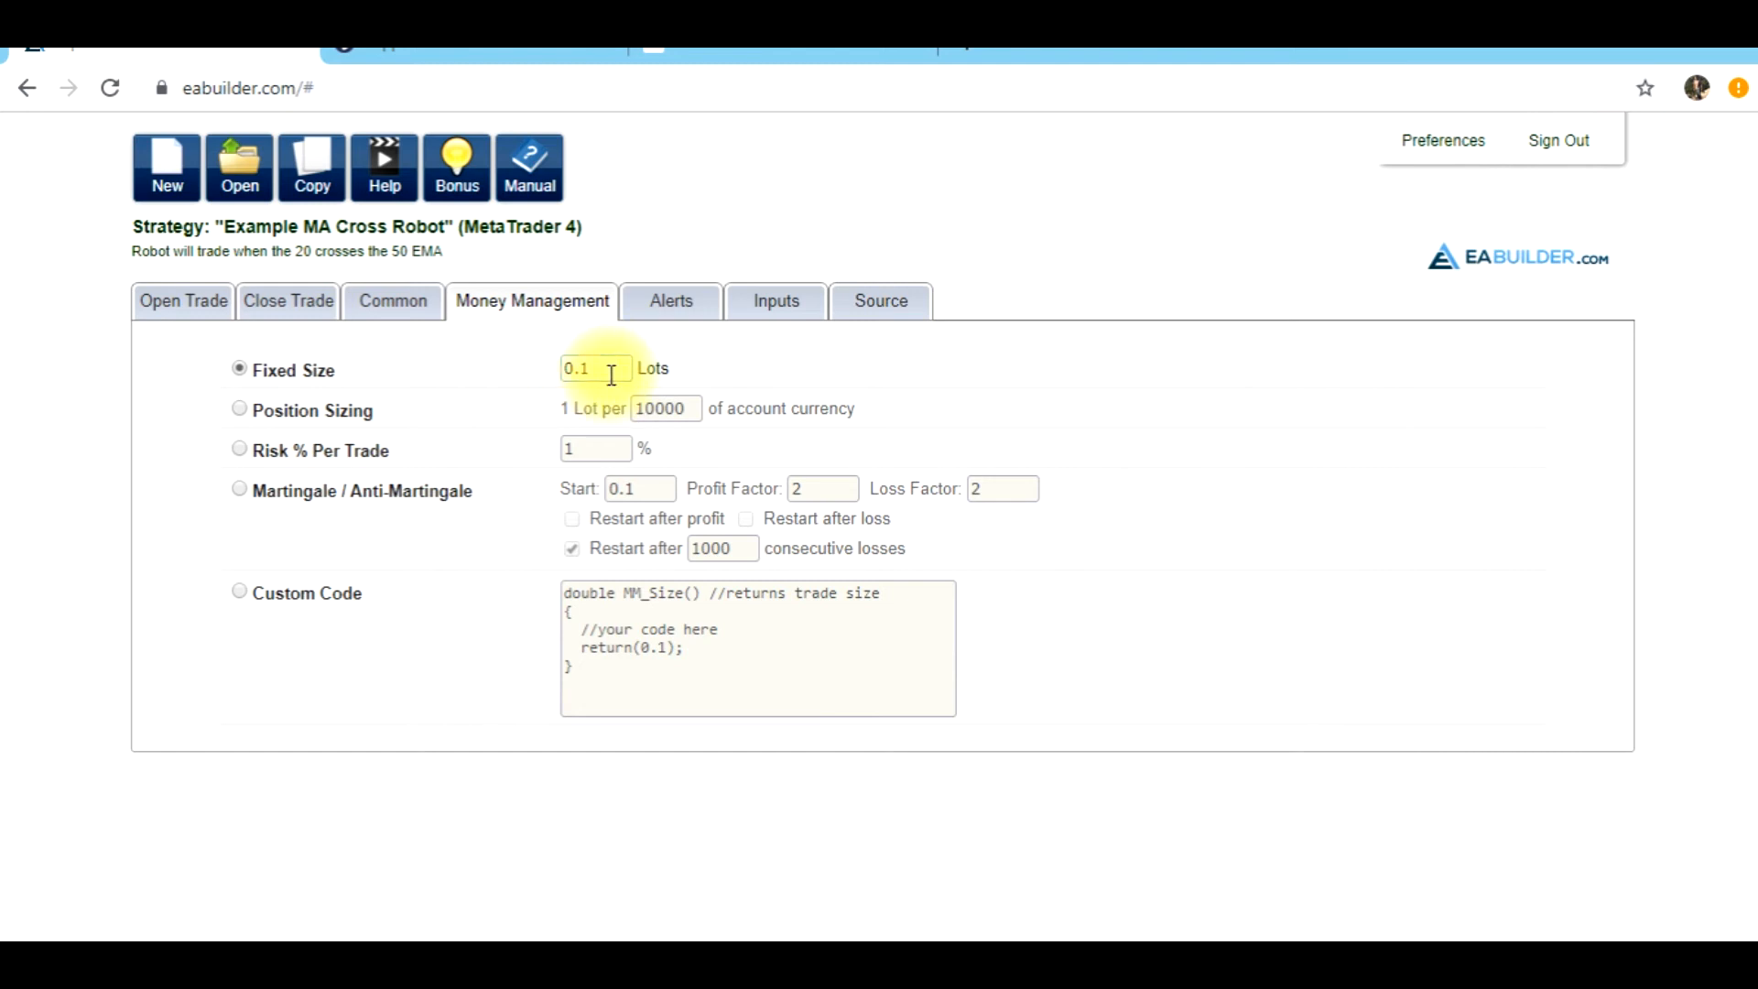
Review the strategy's alert options and additional inputs, and return to its open-trade conditions
click(673, 303)
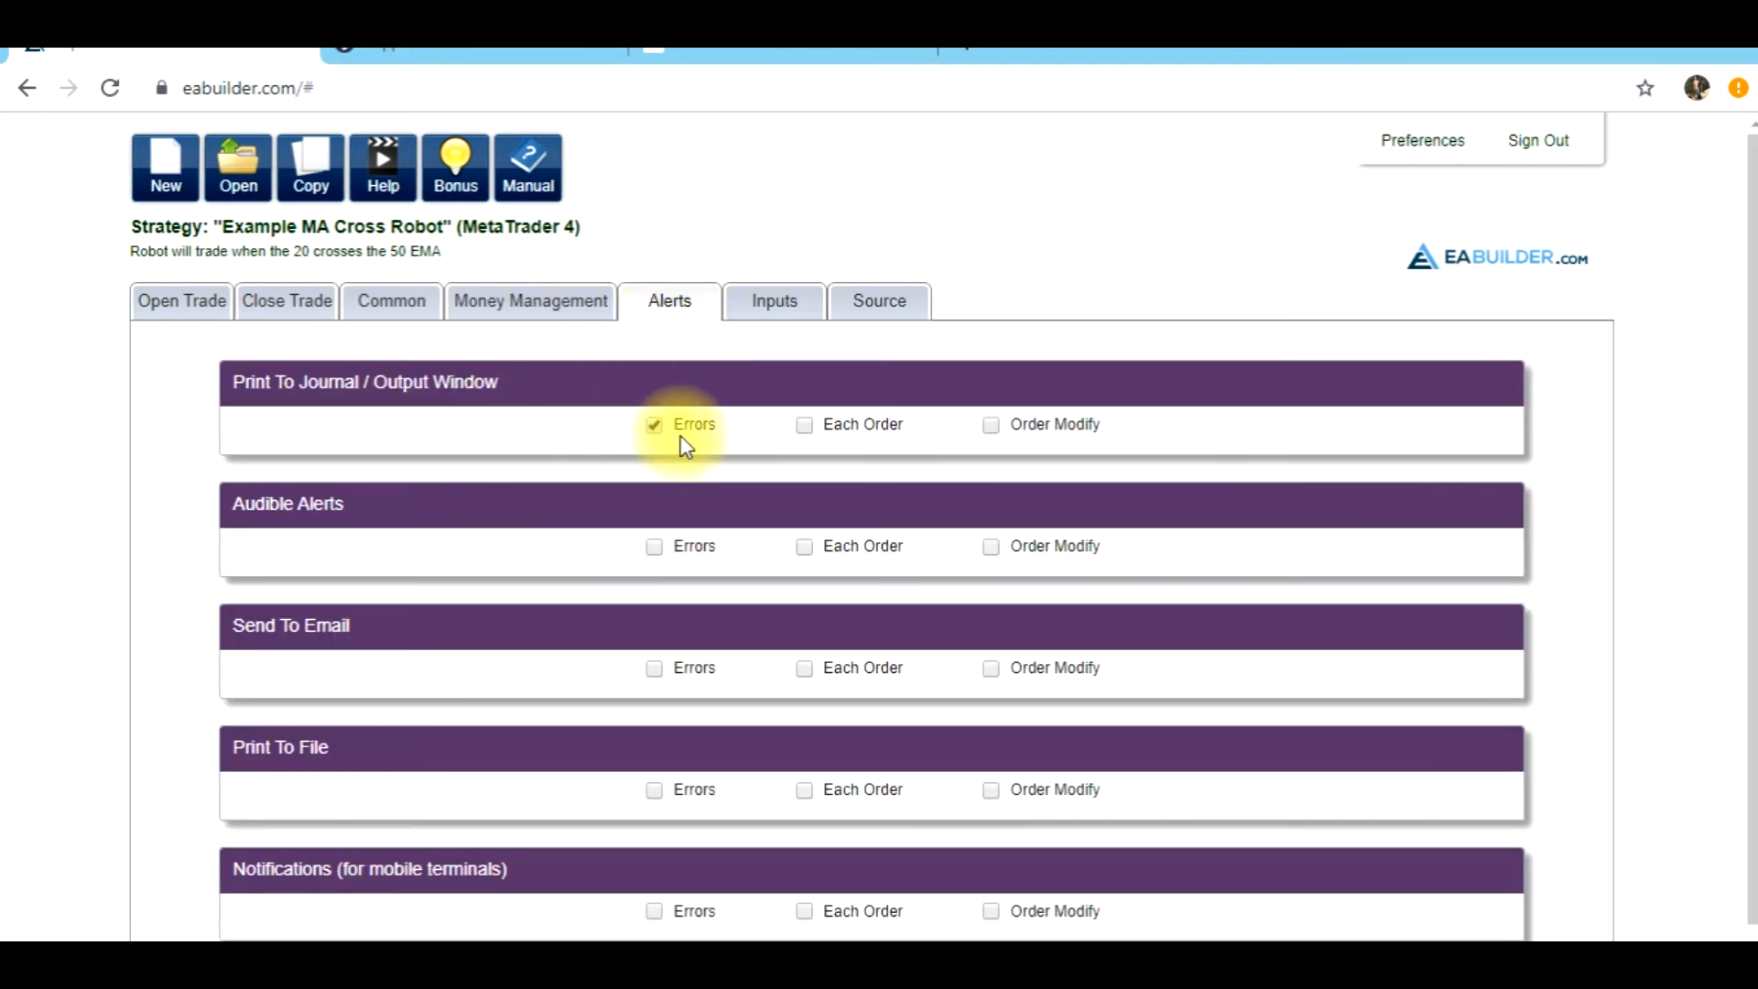
click(792, 309)
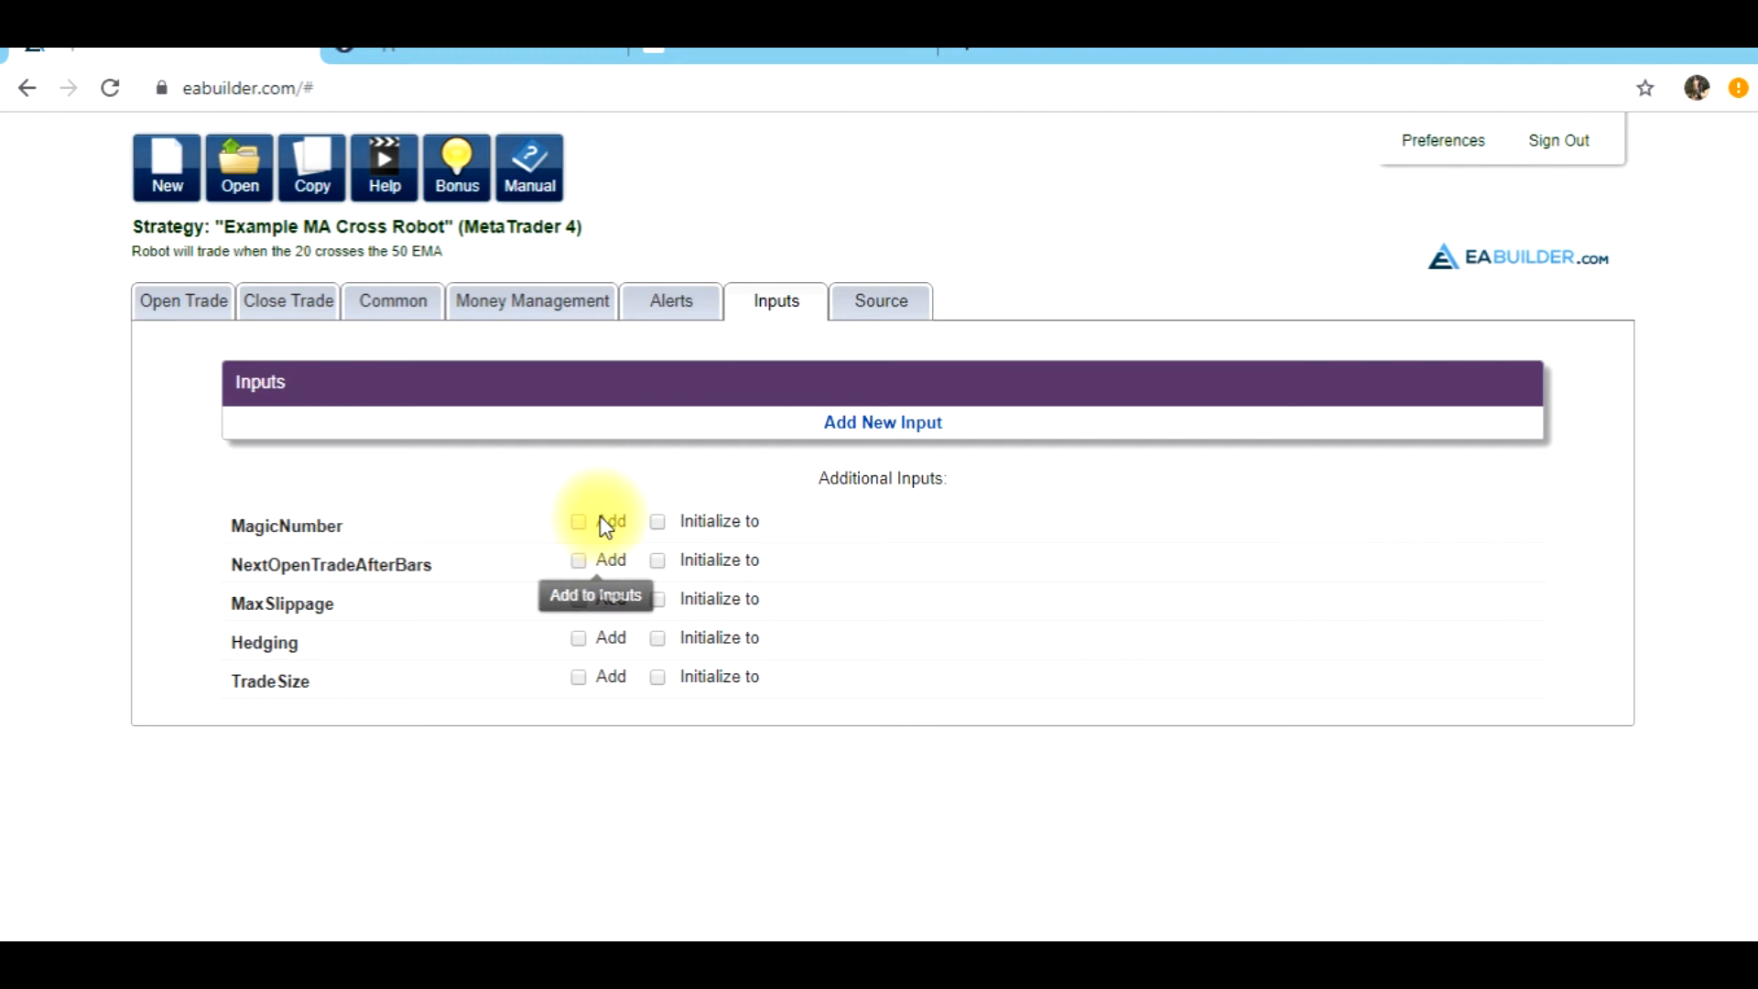
click(216, 311)
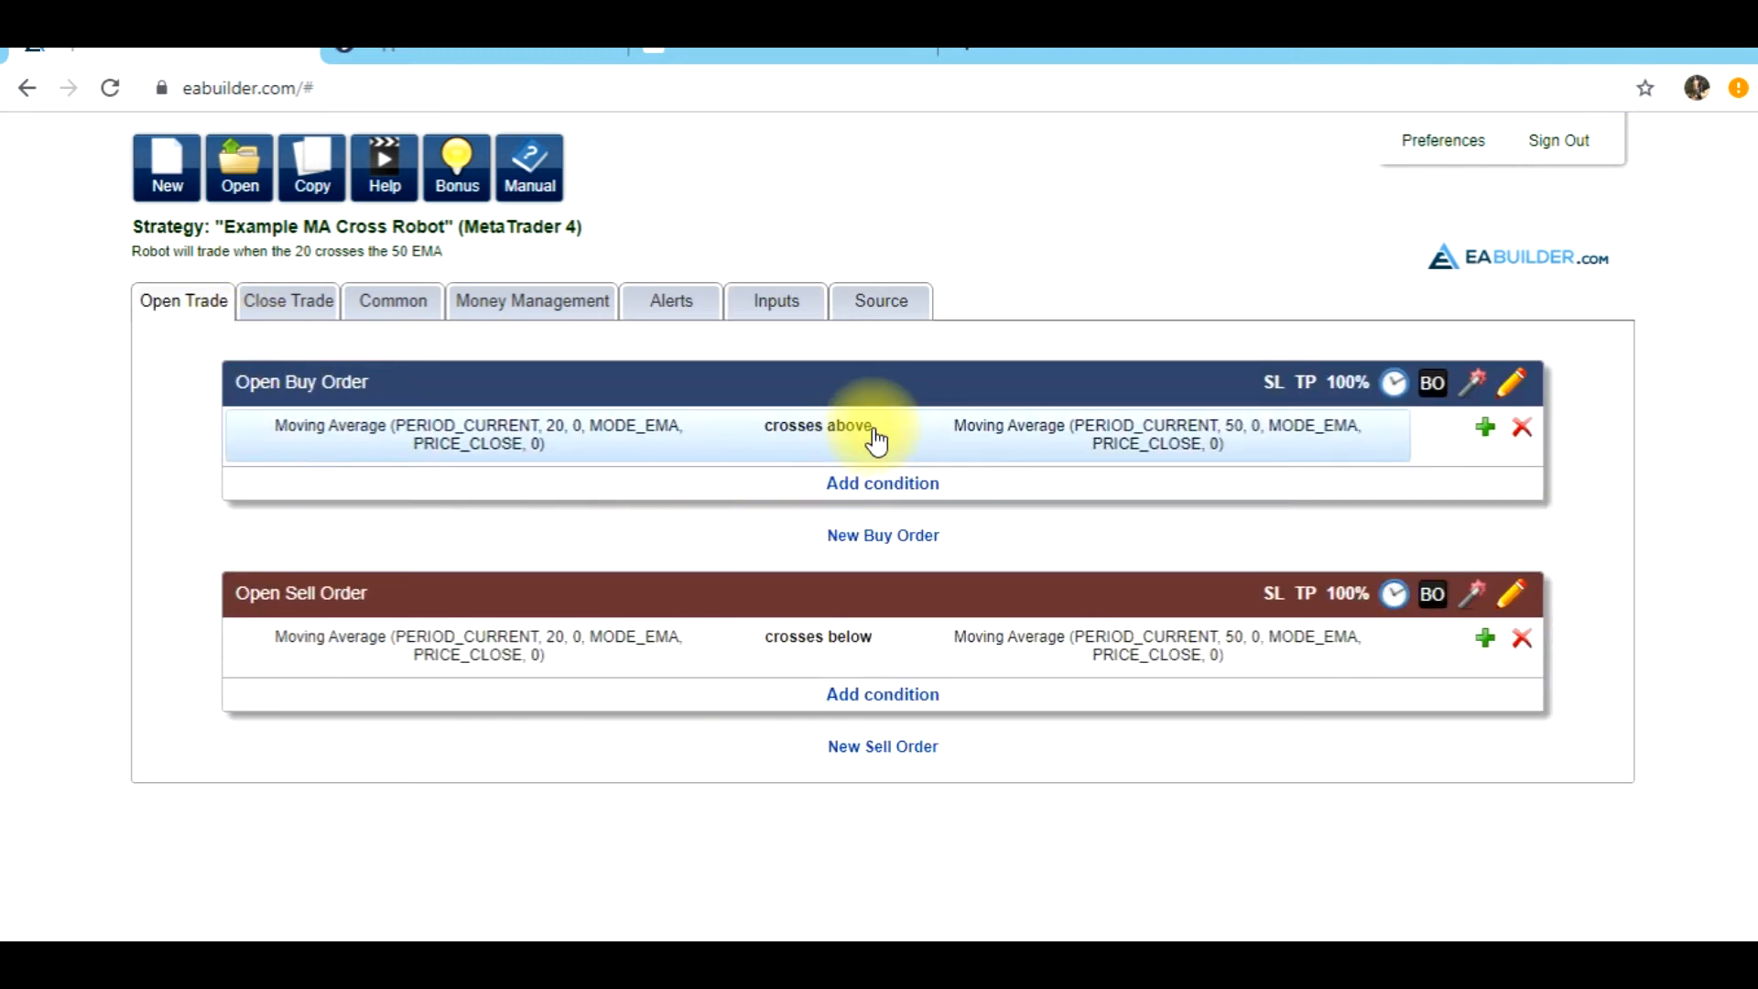
Add a take profit of 100 pips to the Open Buy Order, linked to a new double input named TP_Points
click(1303, 384)
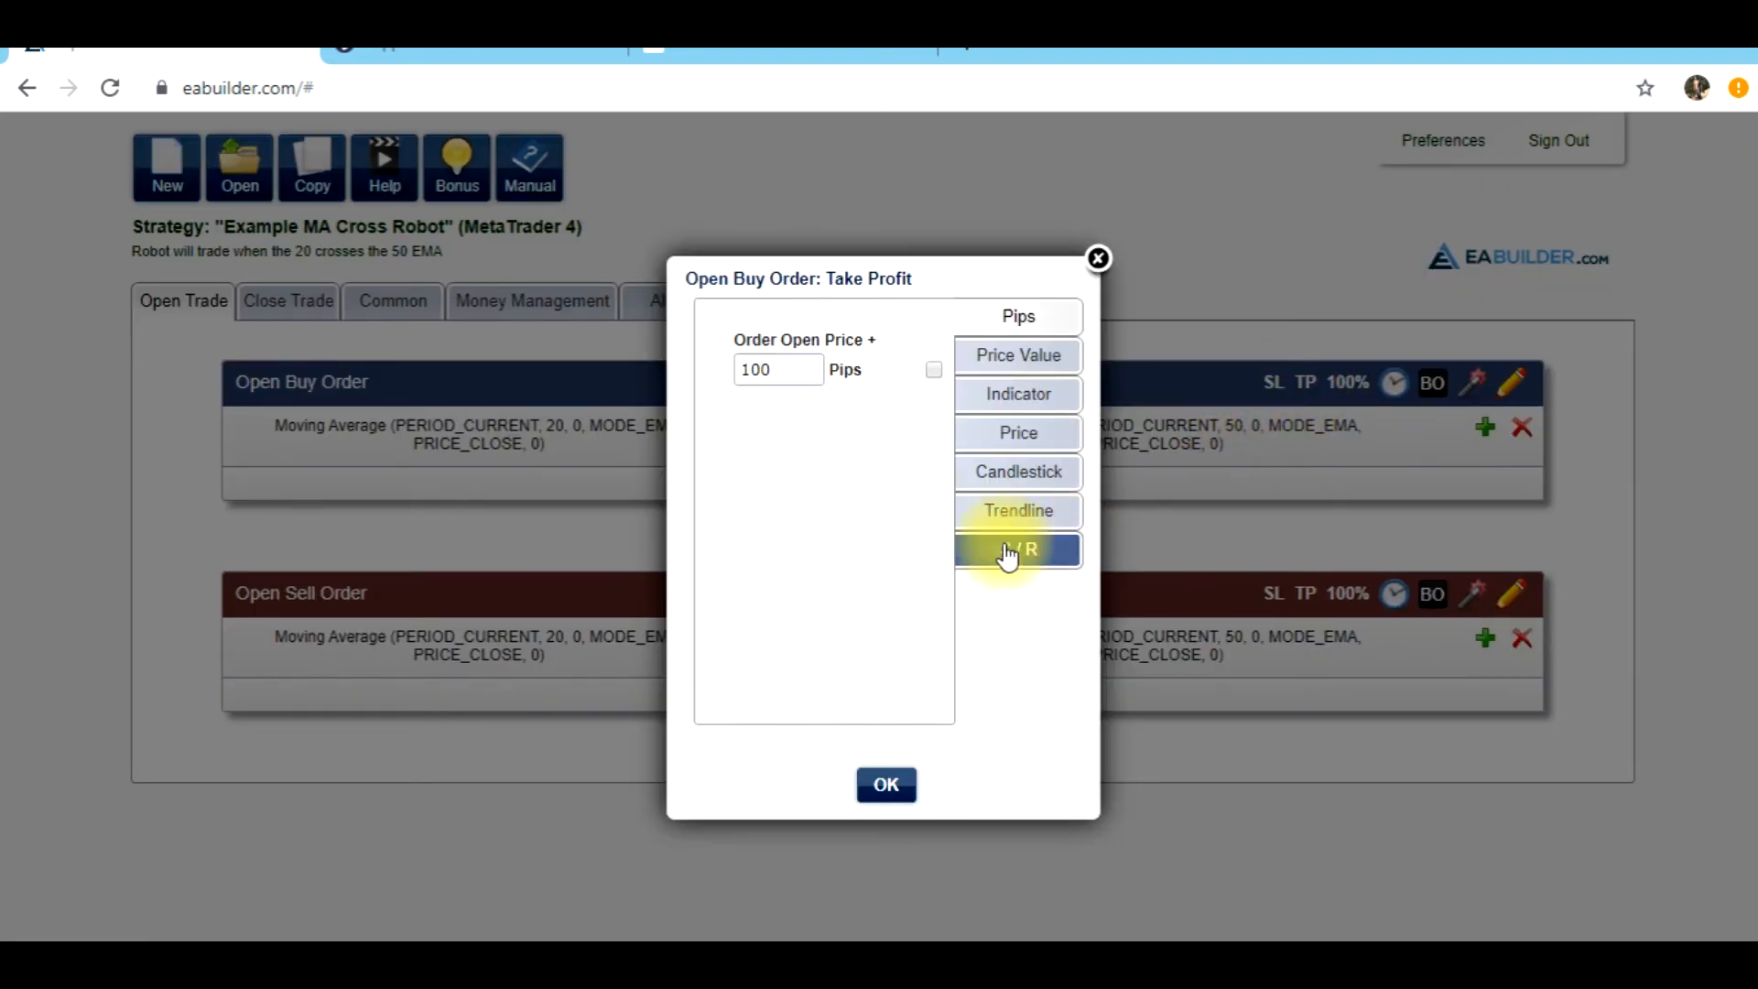
double_click(800, 374)
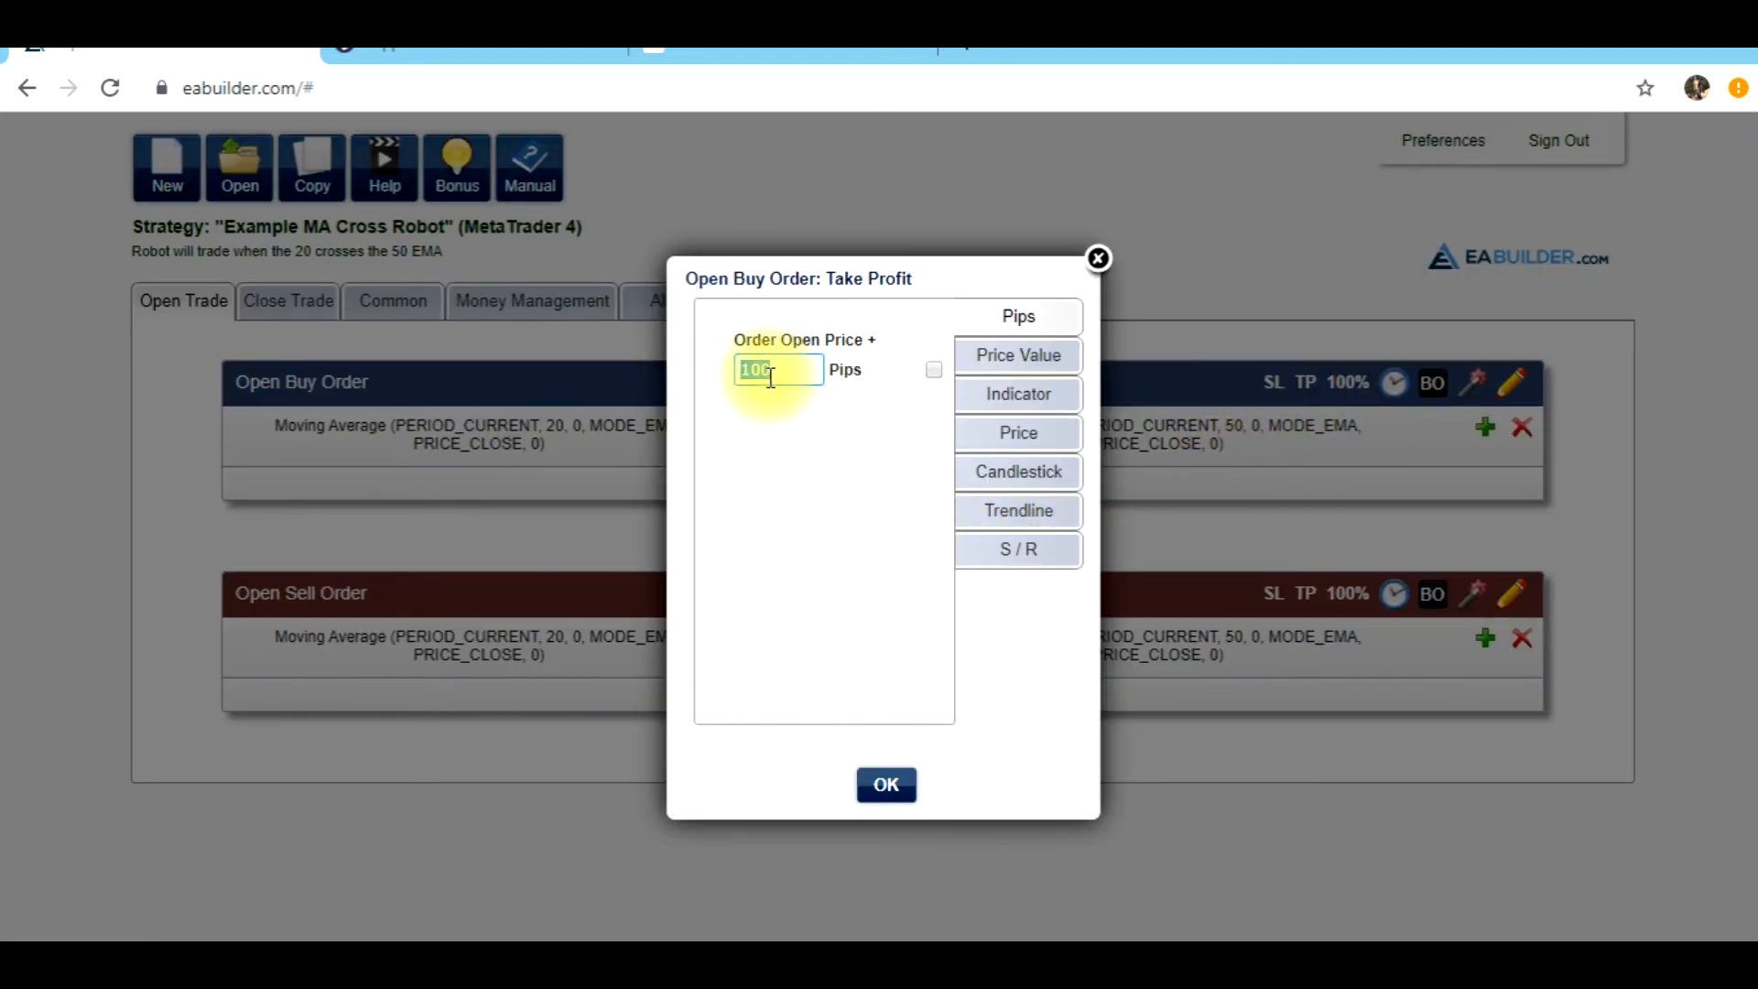
click(934, 370)
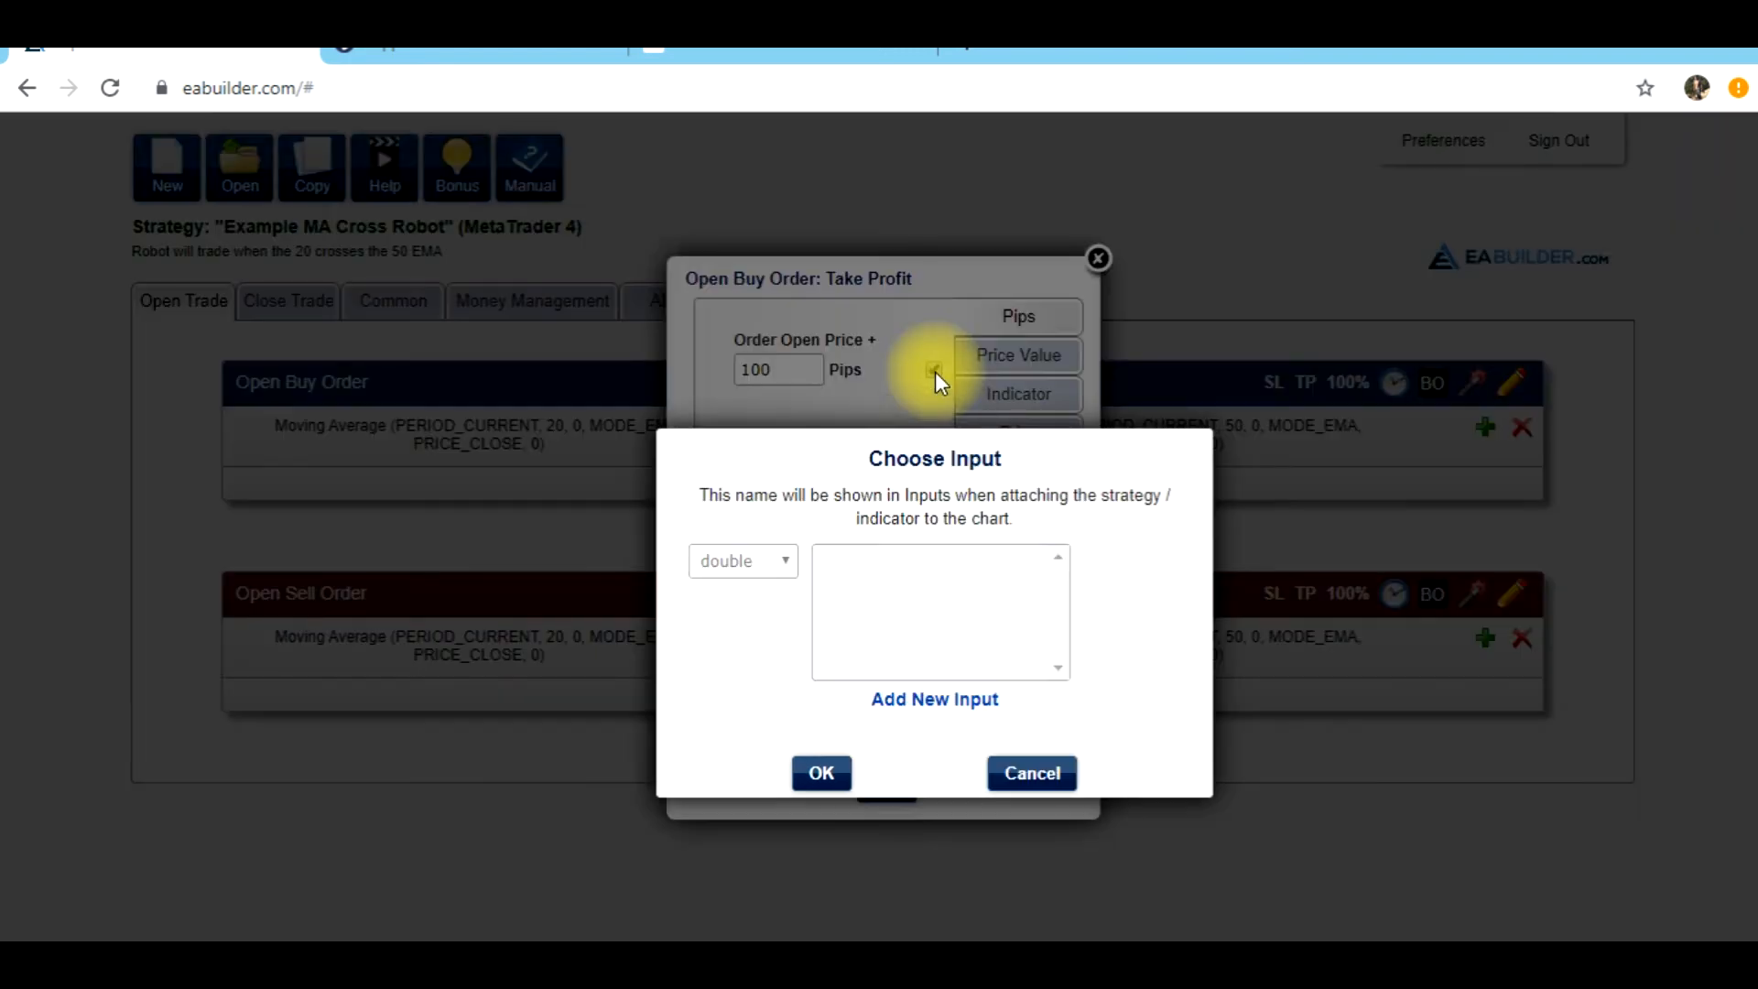
click(922, 700)
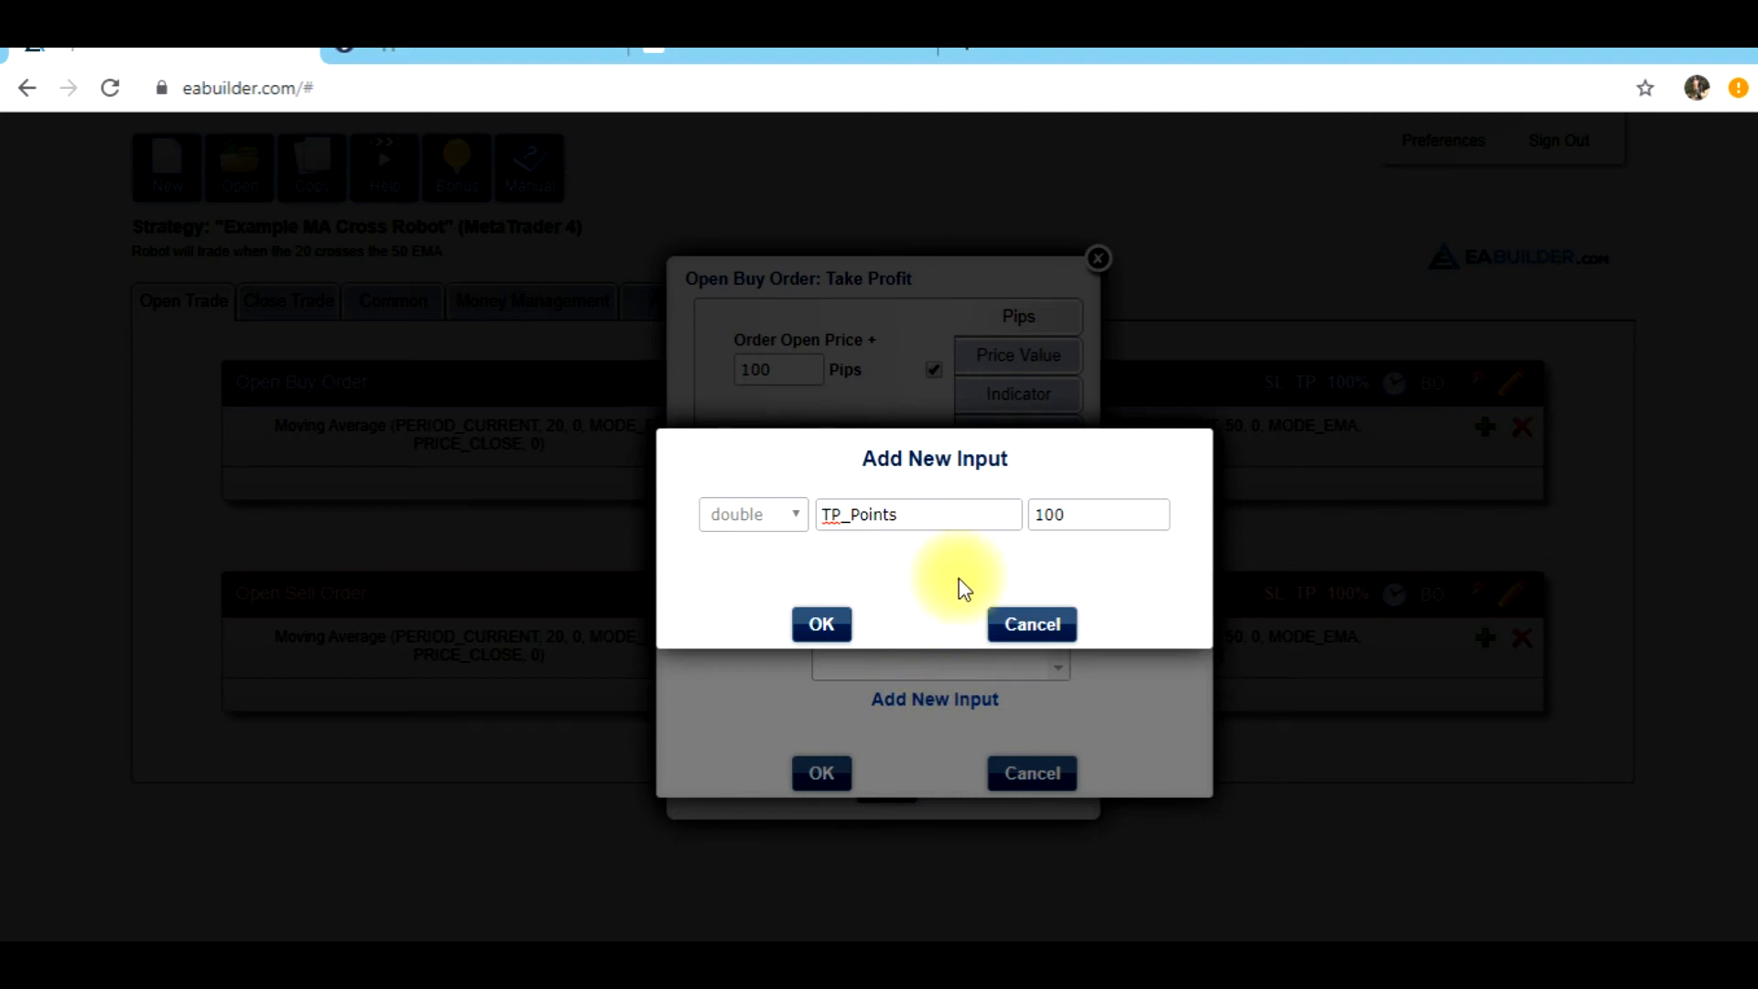
click(821, 625)
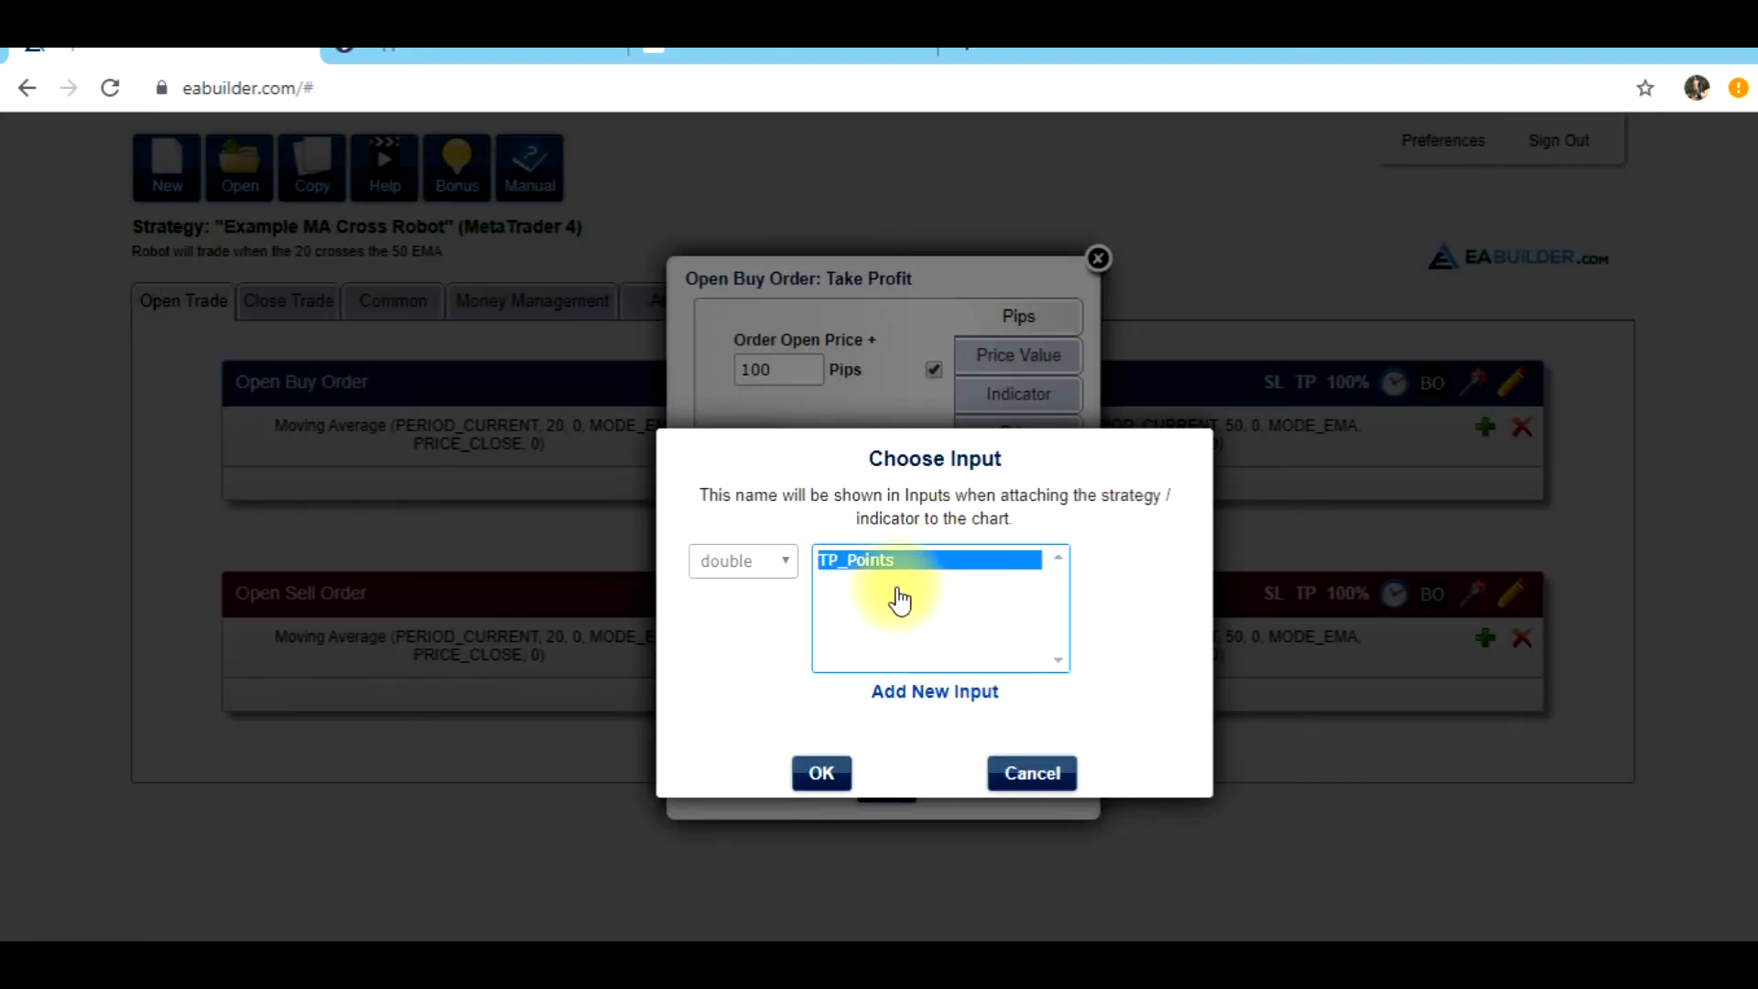
click(838, 780)
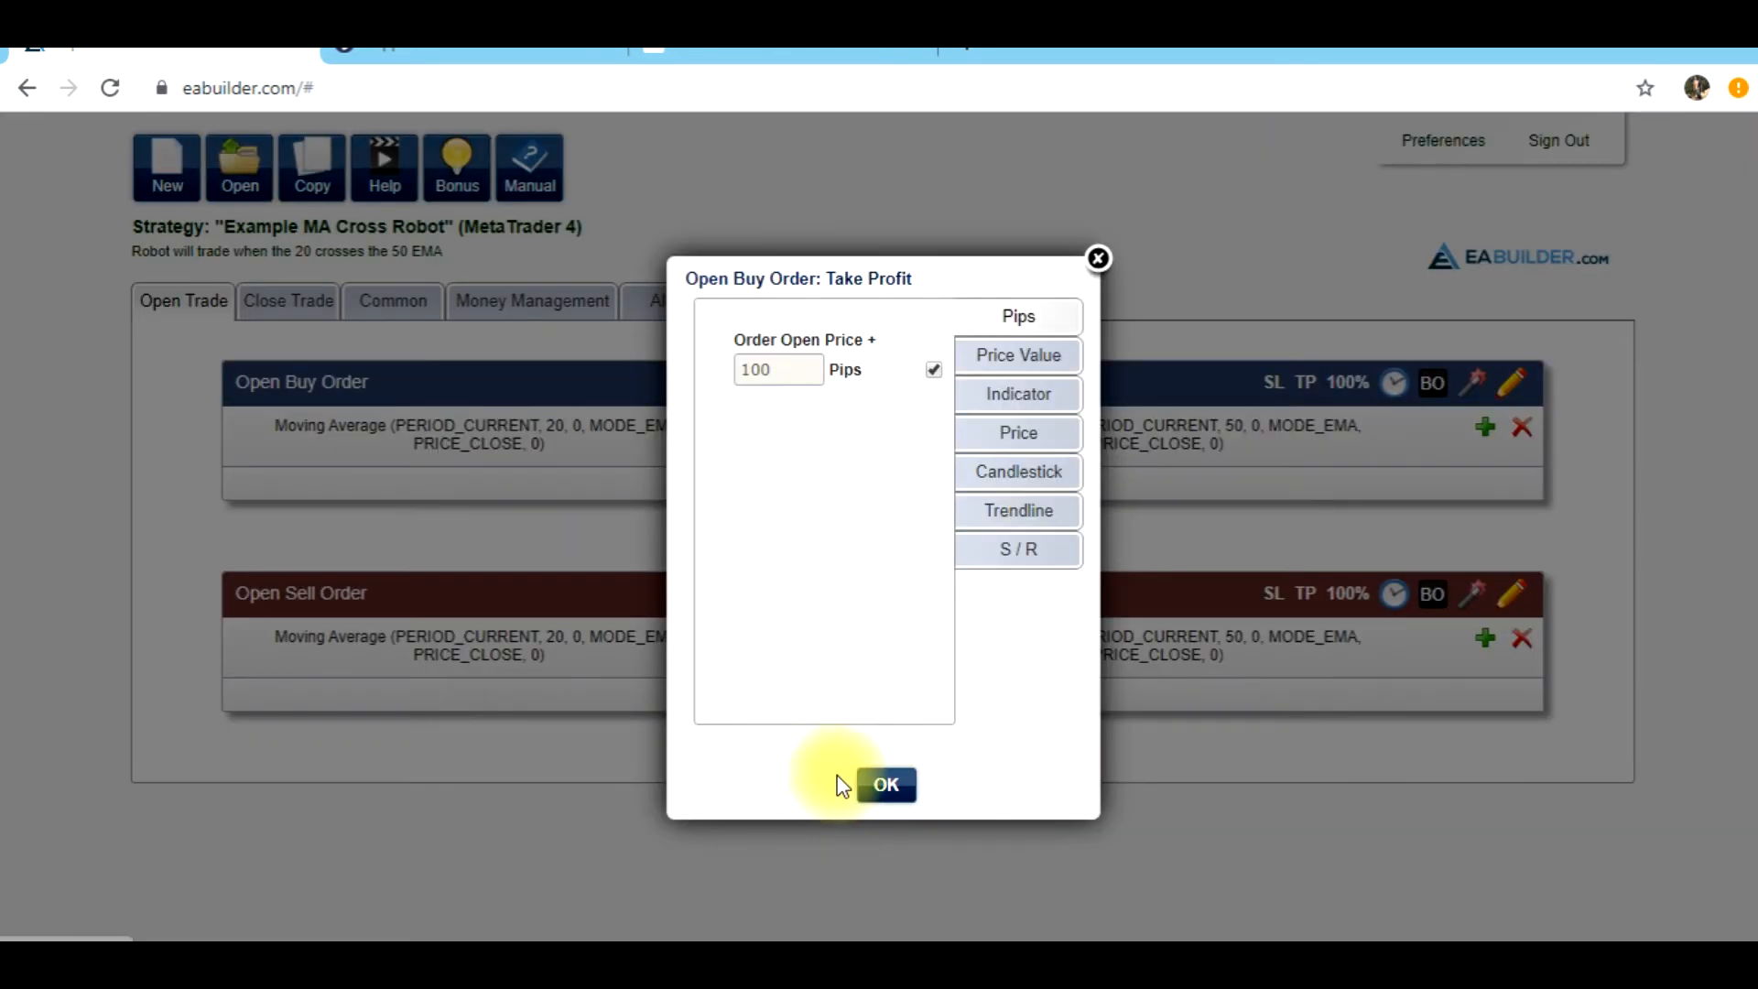
click(785, 395)
click(774, 370)
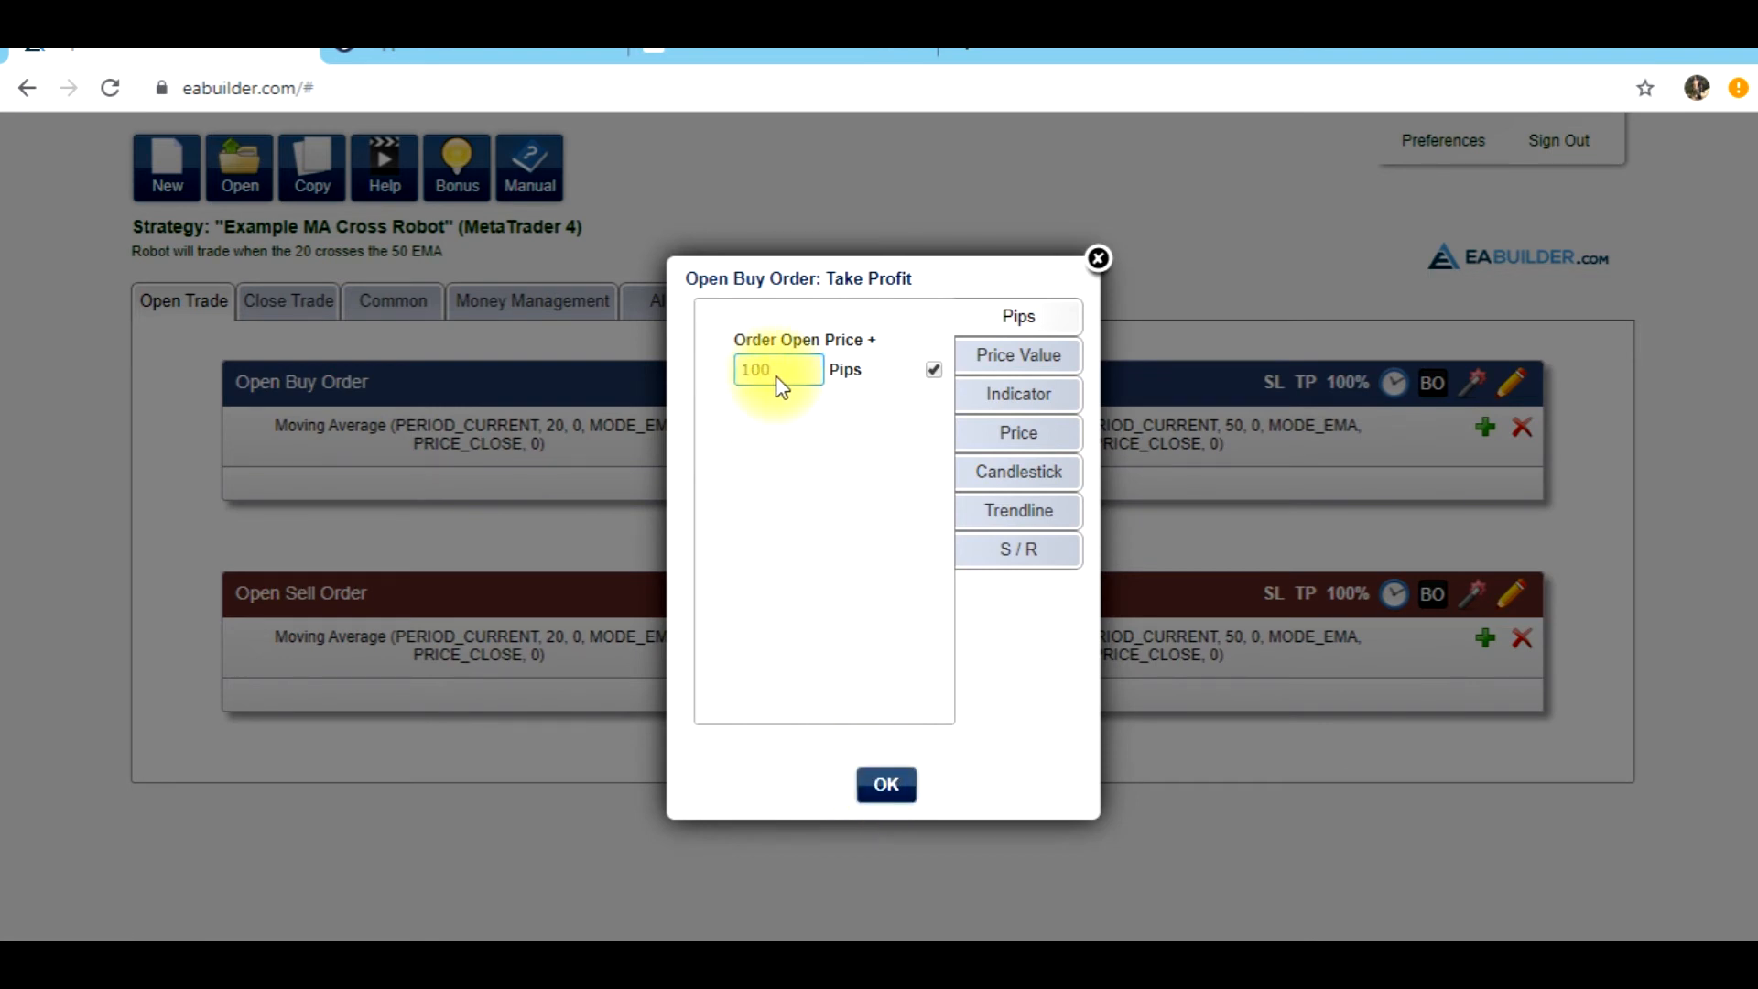
click(888, 783)
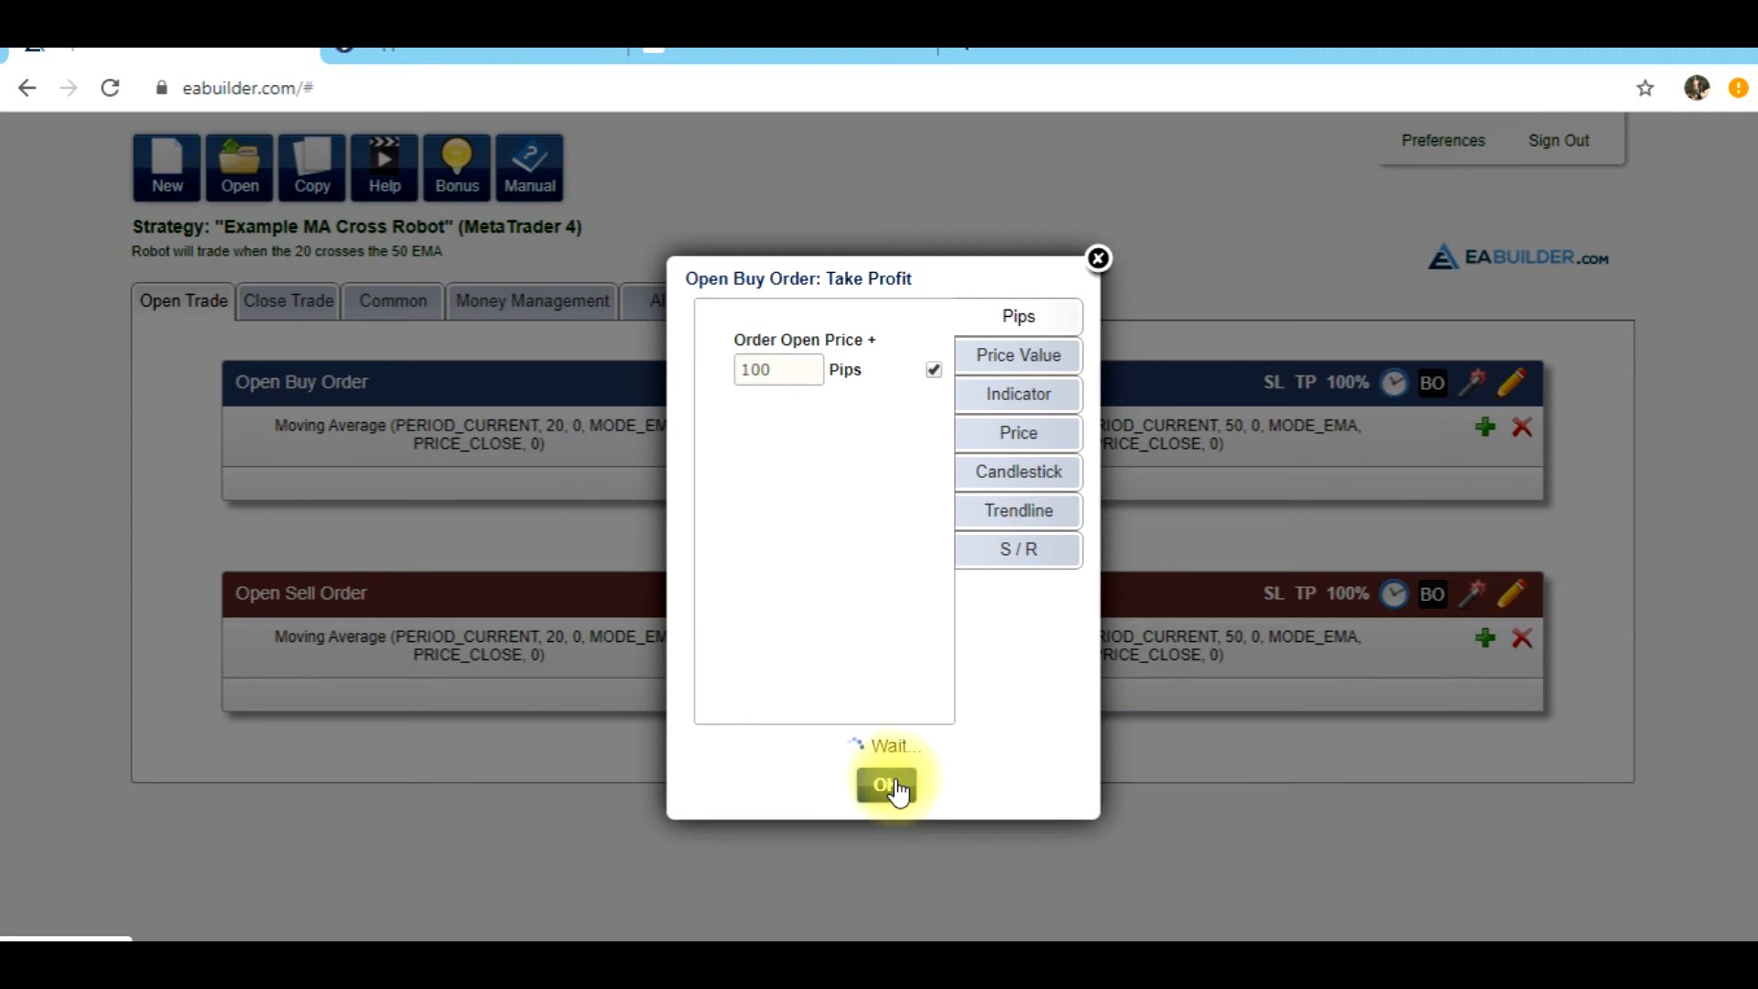
Delete the TP_Points input and remove the take profit condition from the Open Buy Order
click(884, 314)
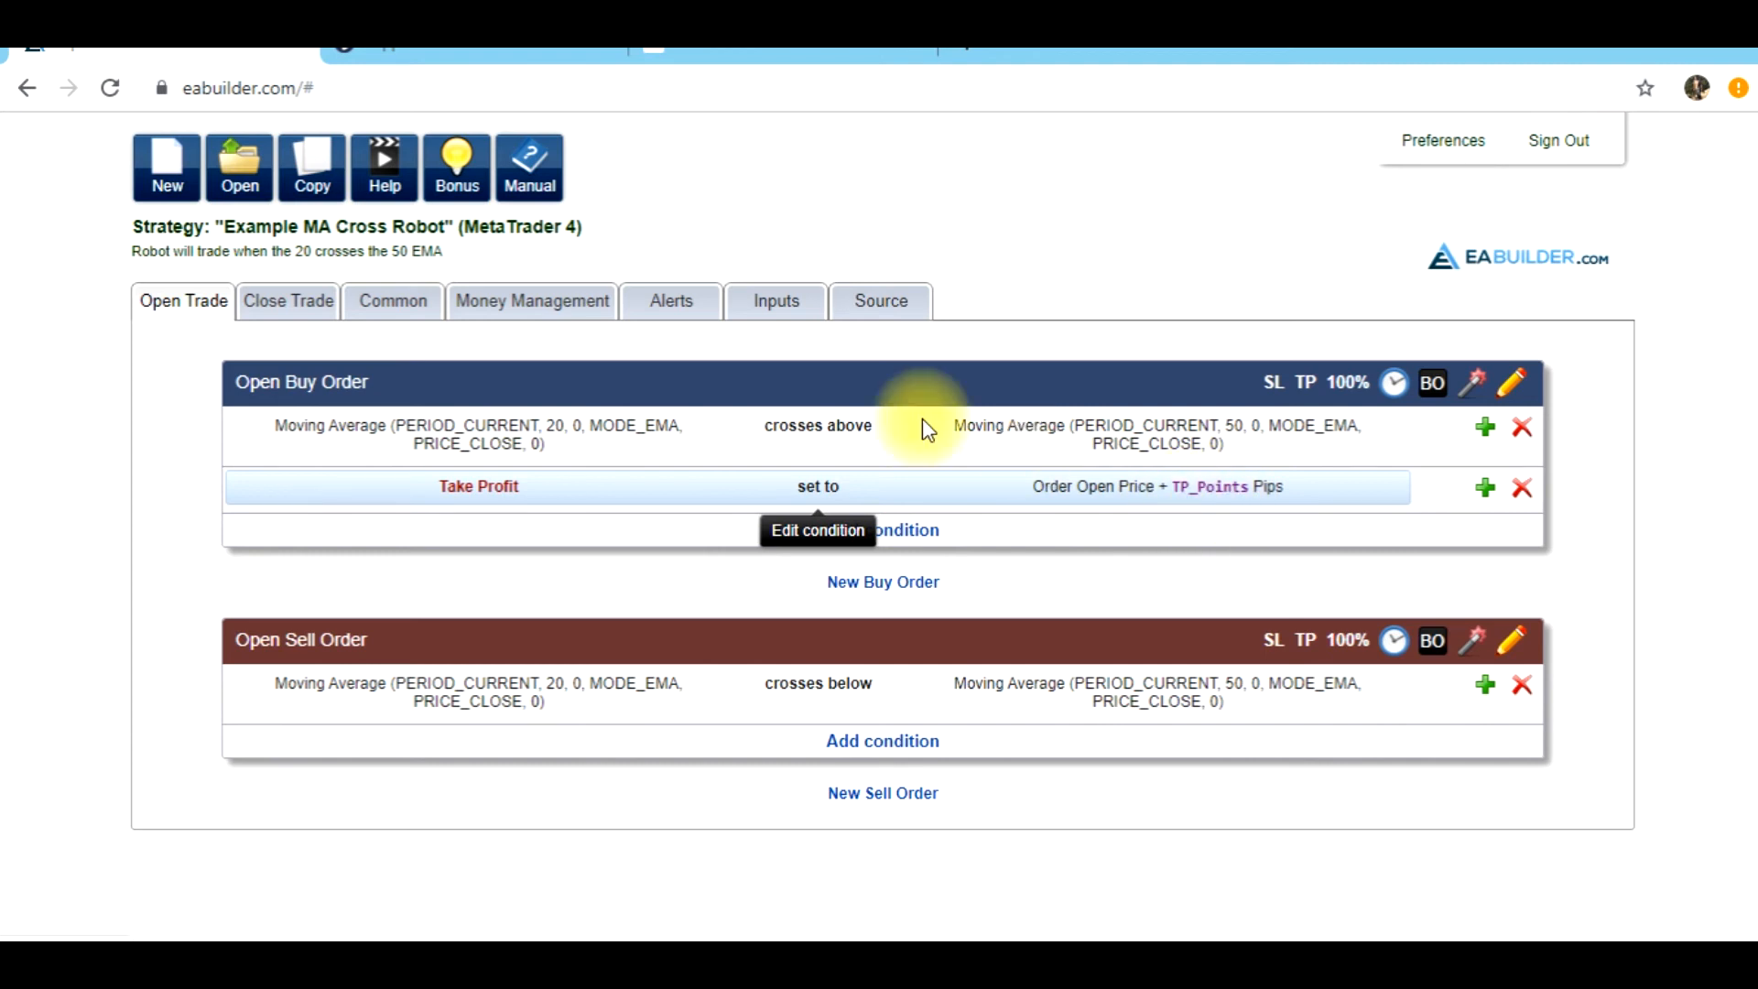
click(795, 318)
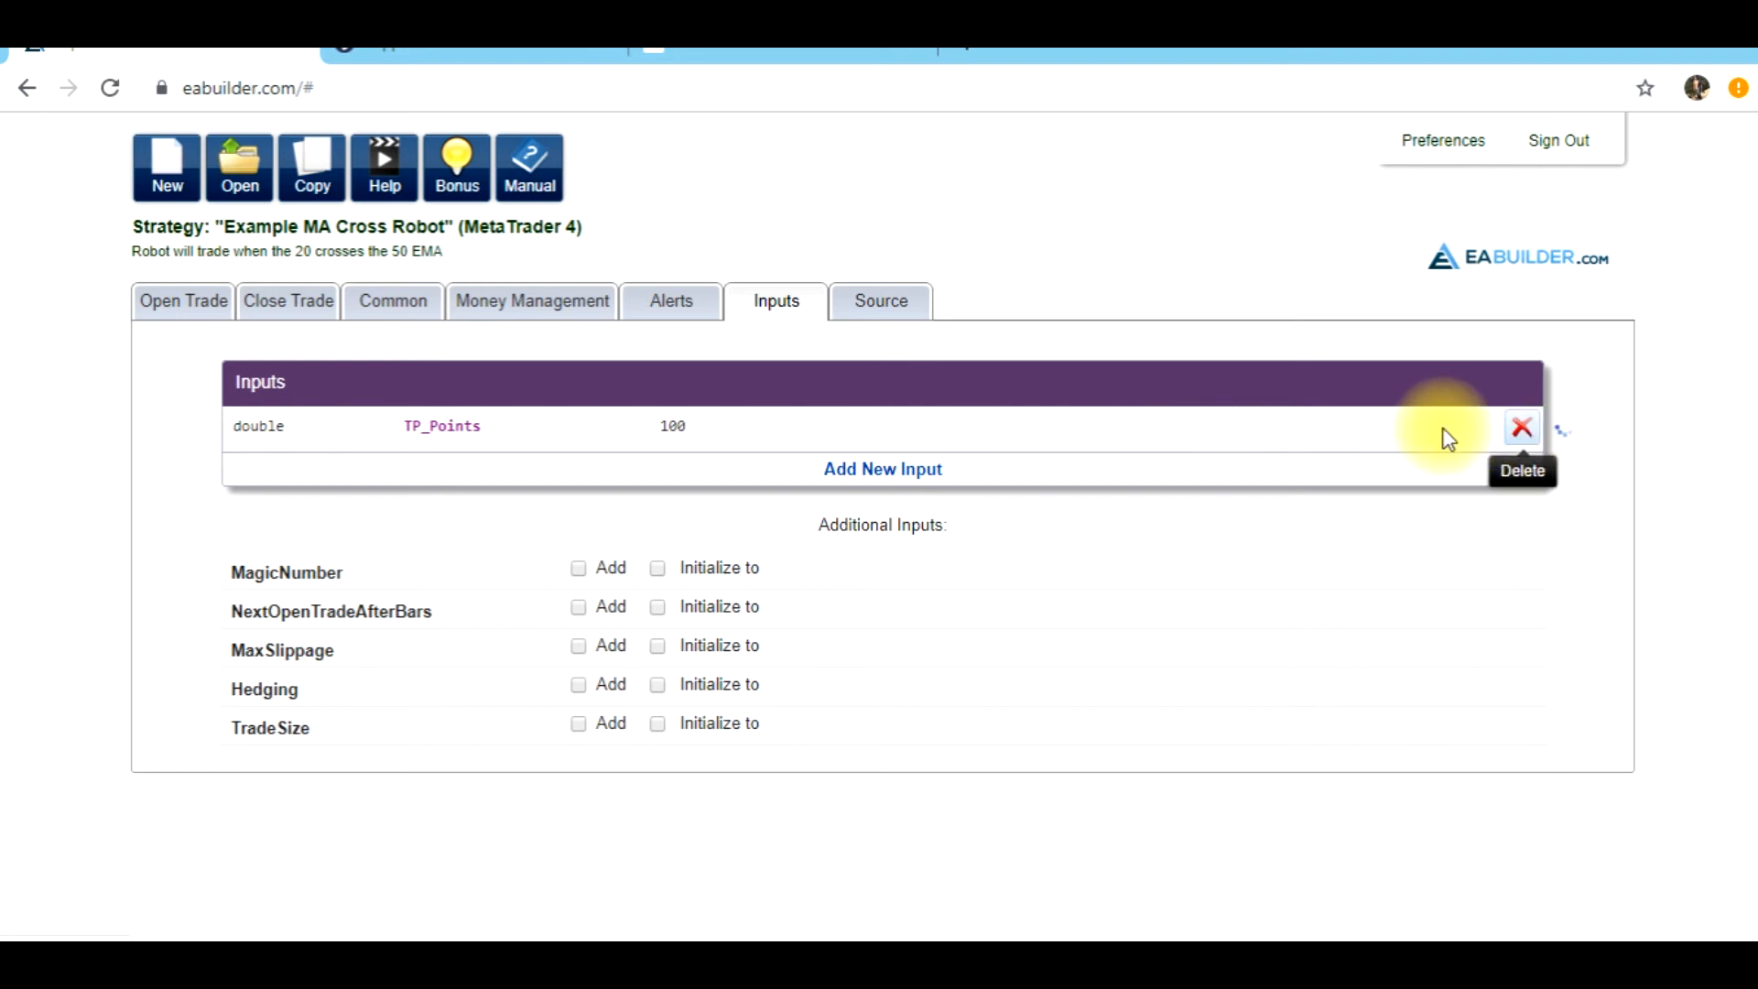
click(165, 323)
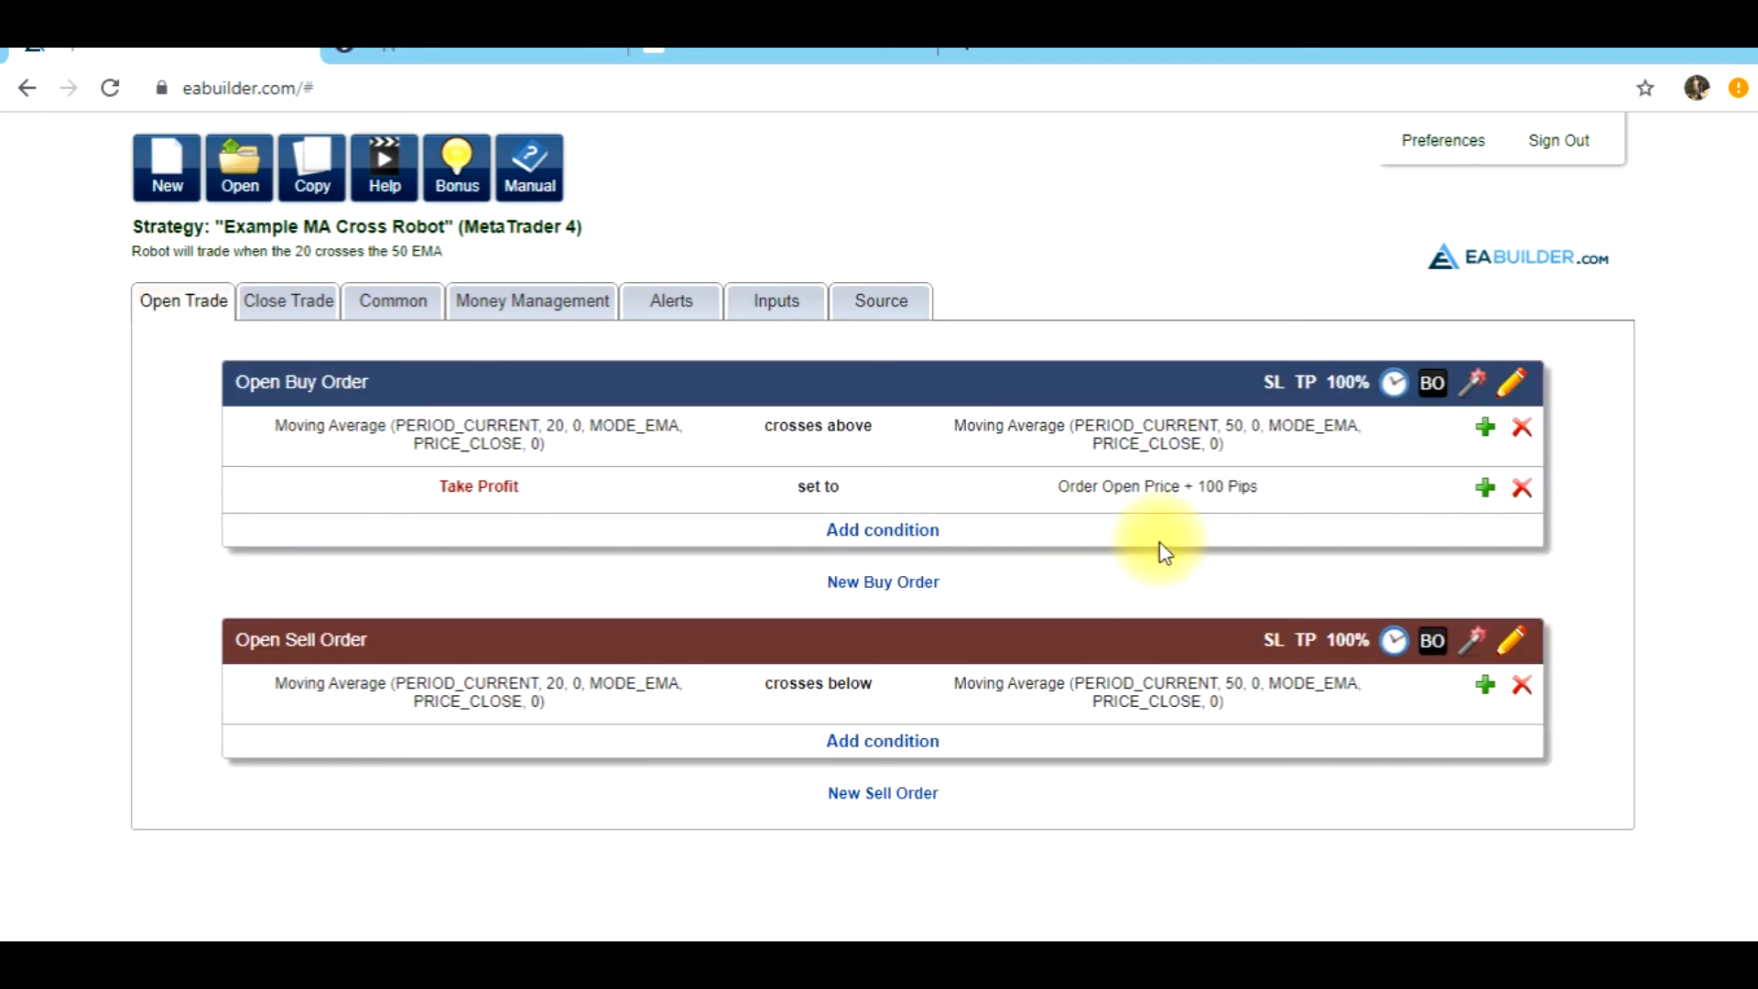
click(1521, 487)
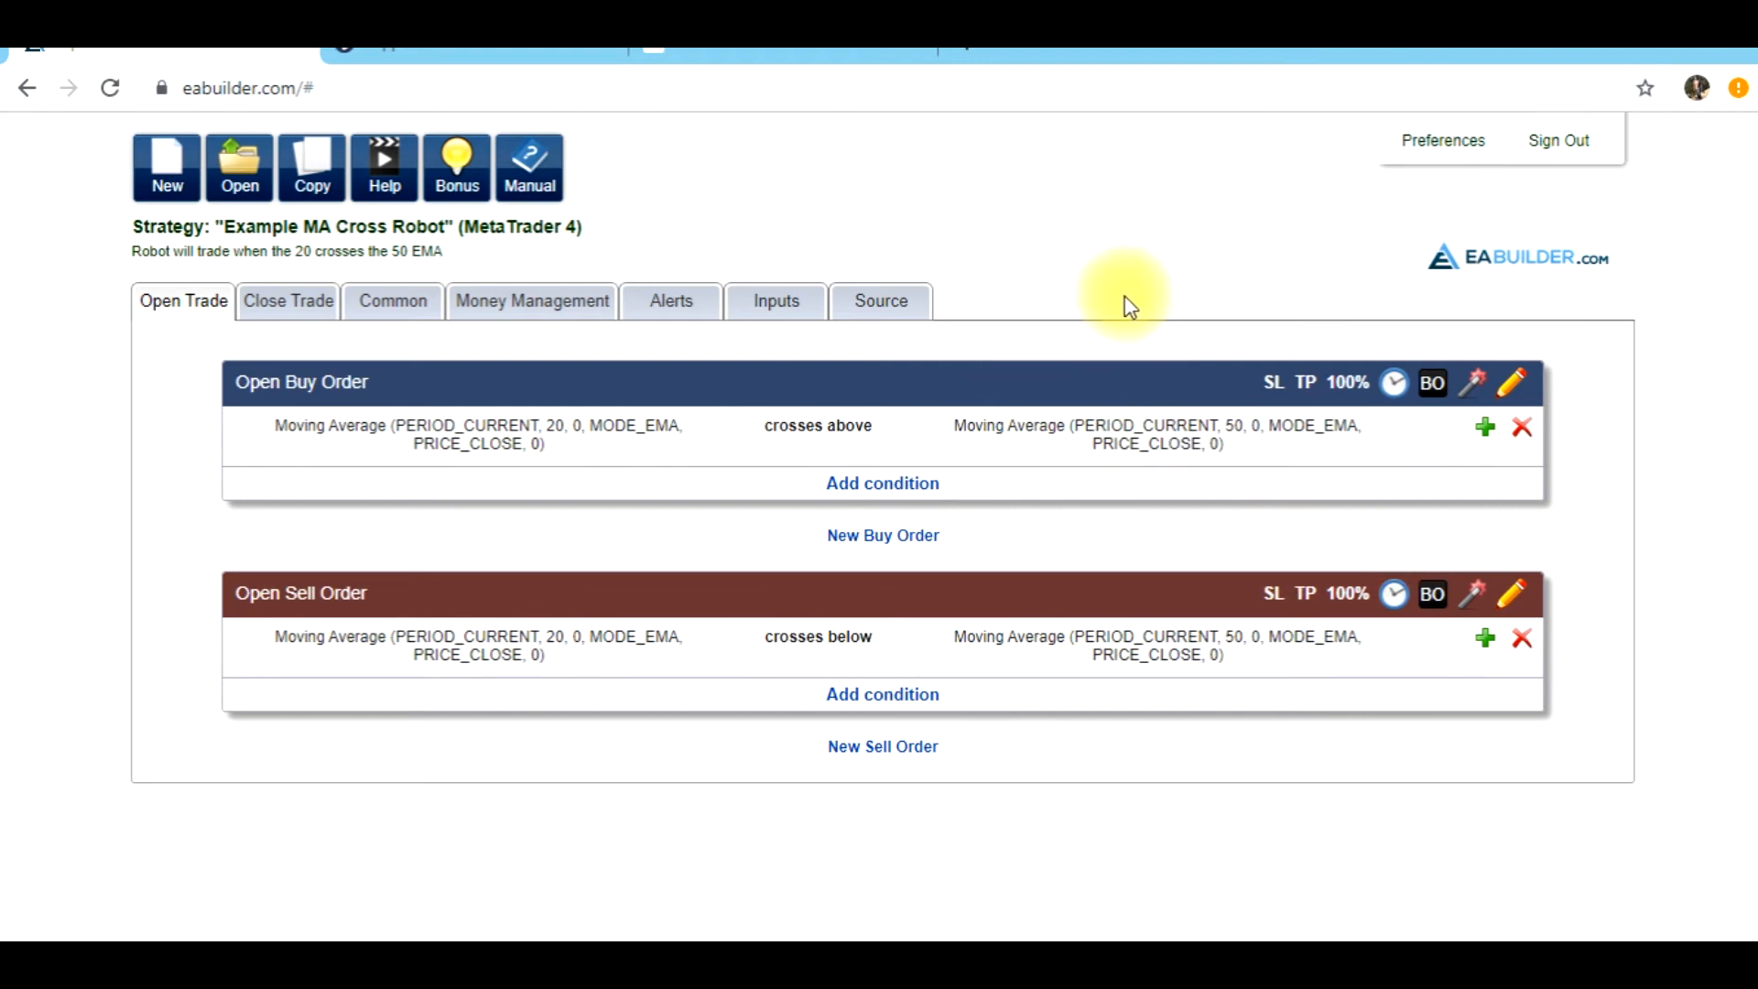
Copy the strategy's complete generated source code and switch to MetaTrader 4
click(909, 309)
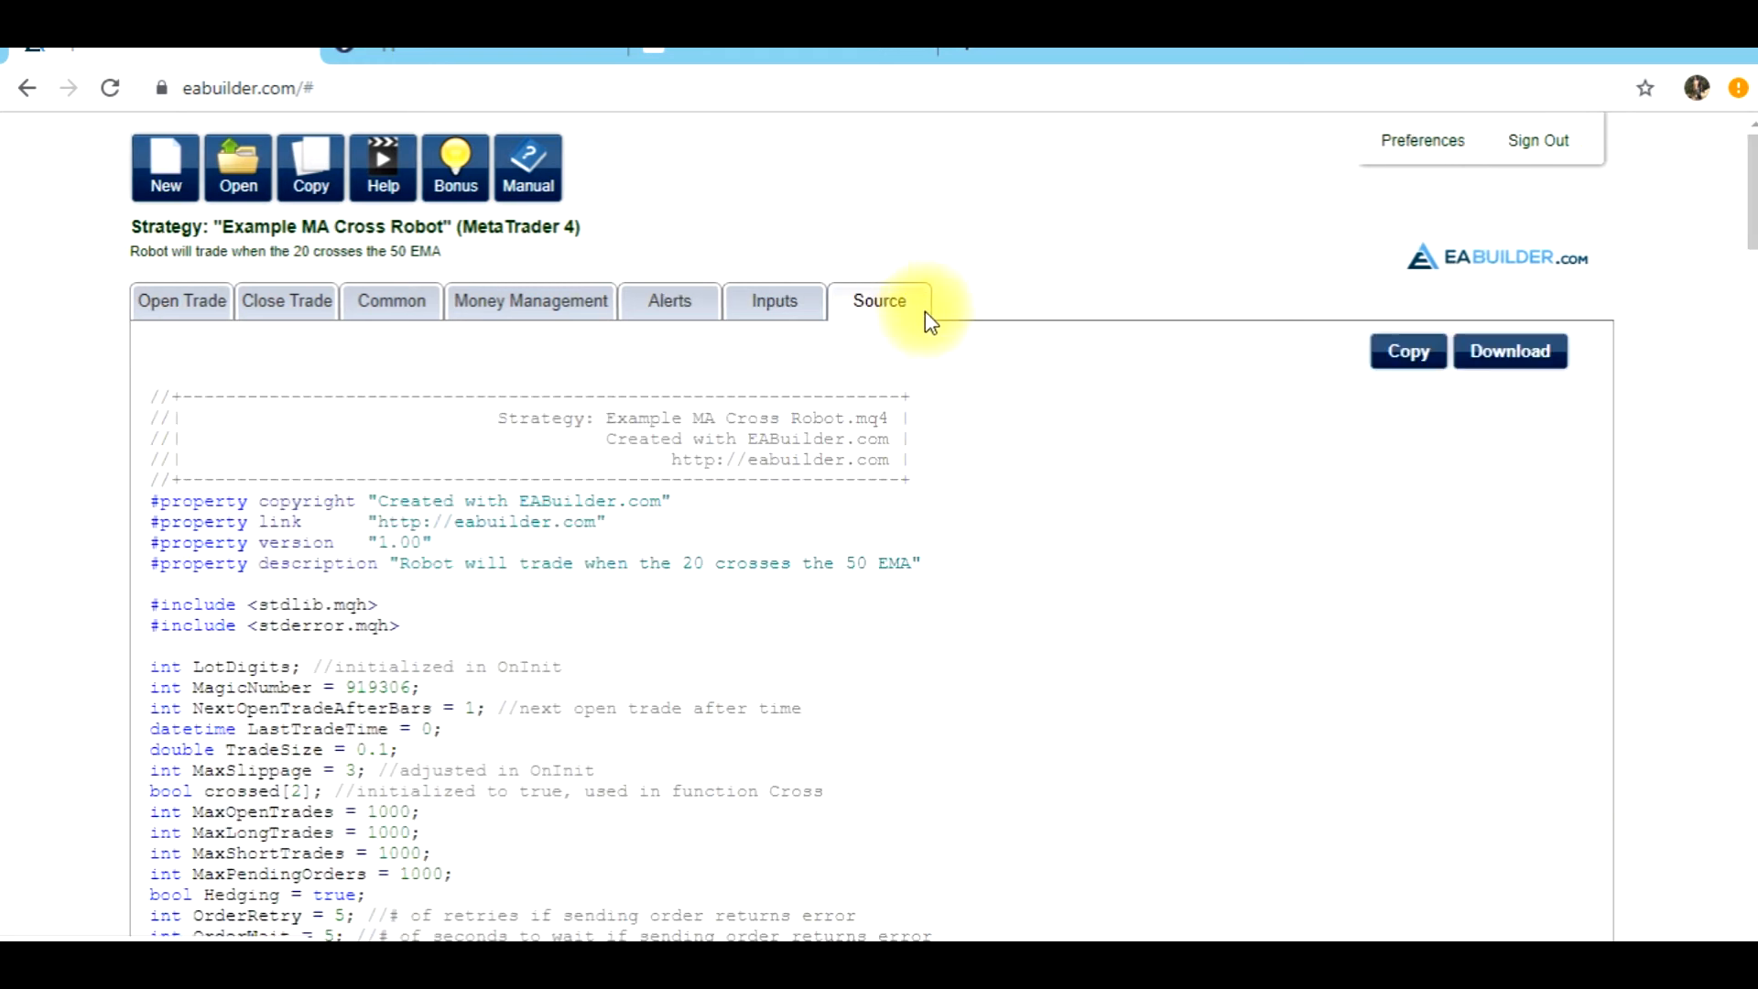
click(1391, 359)
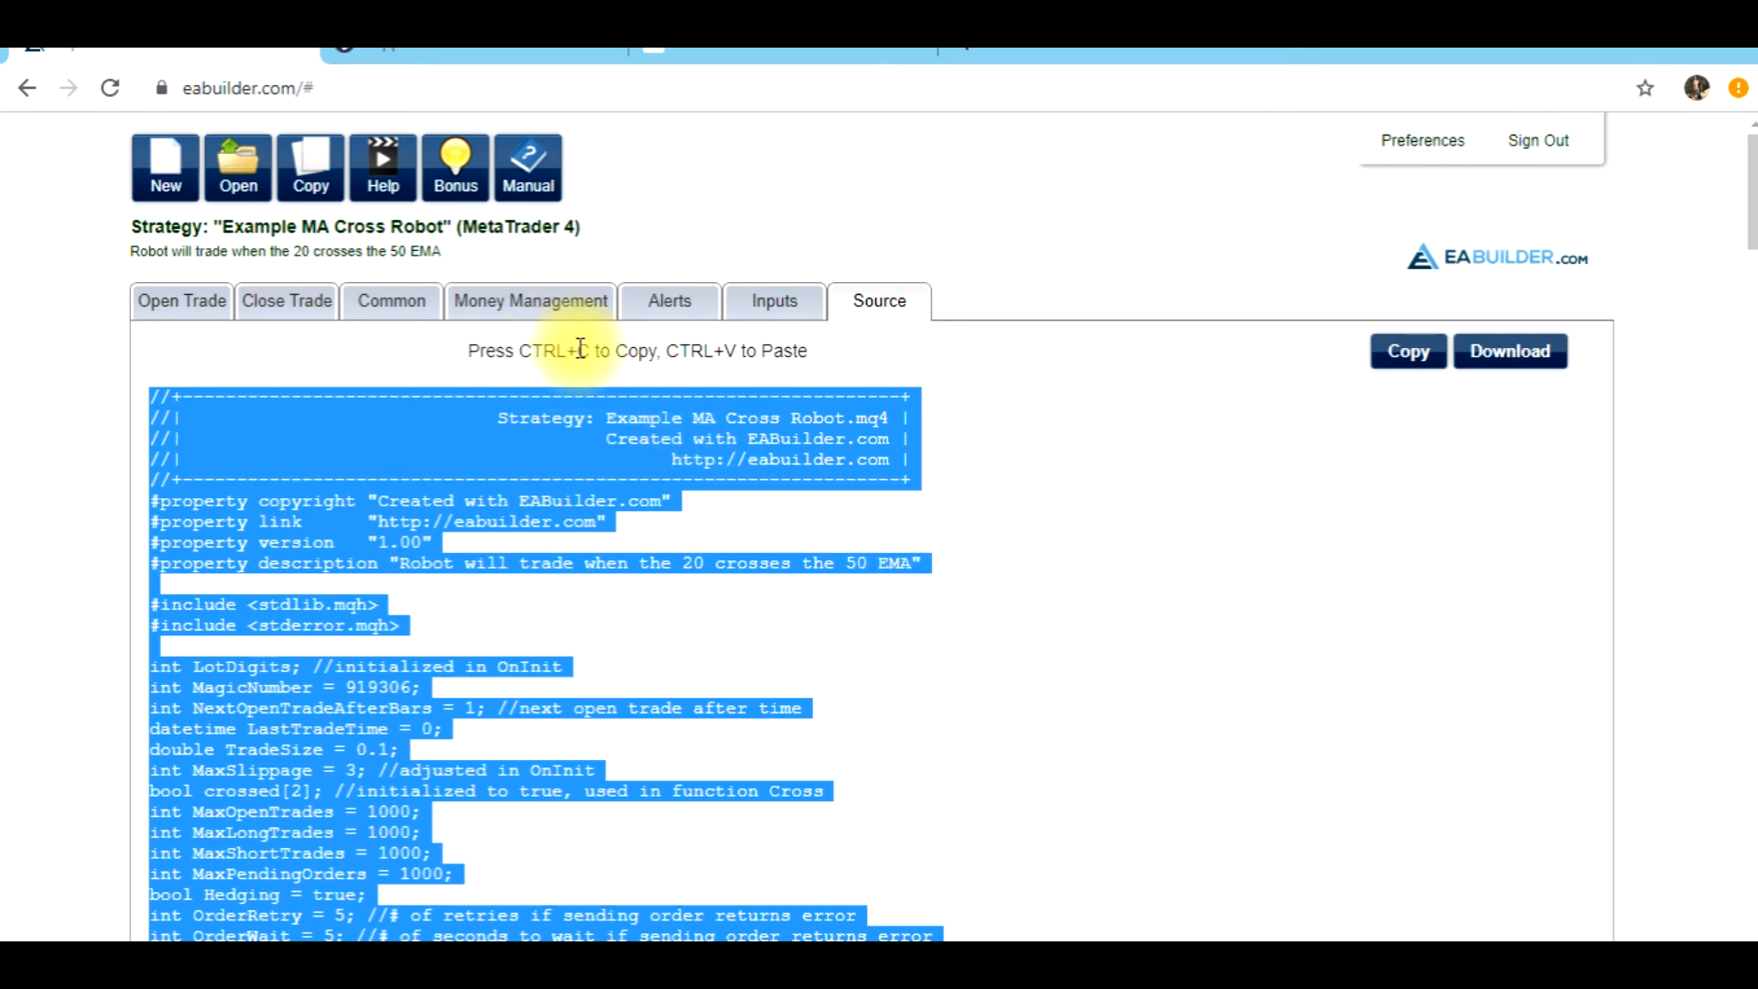
click(616, 969)
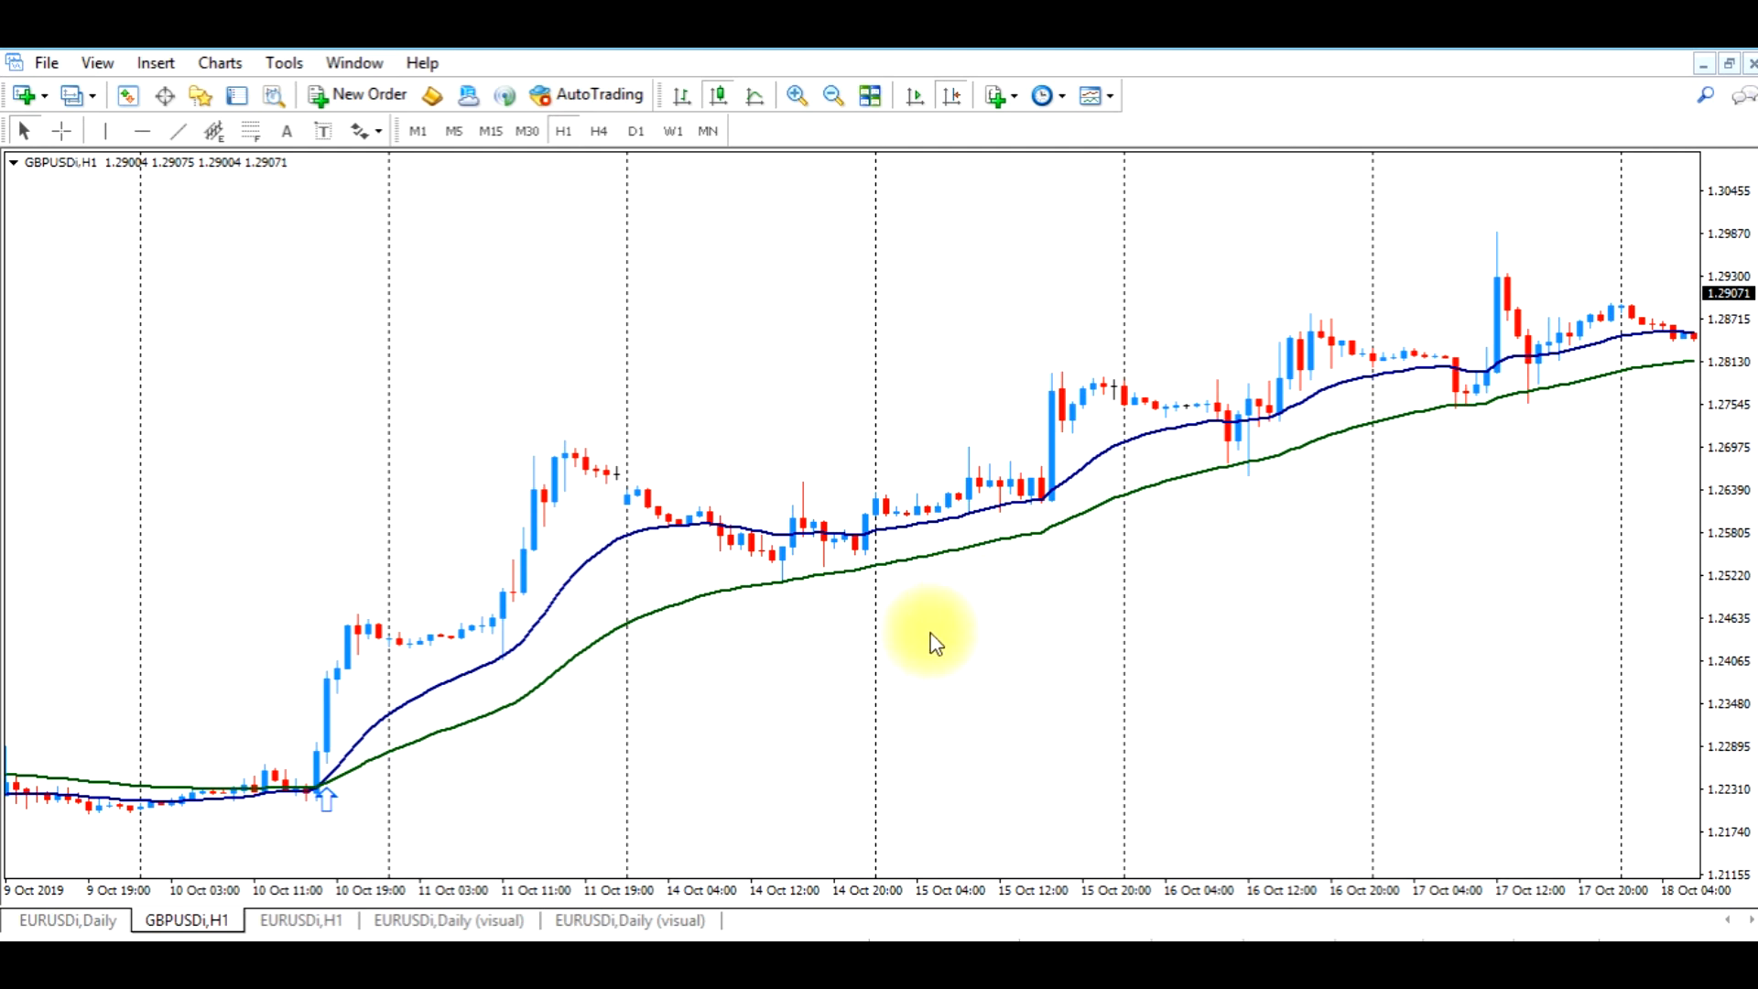
Create a new Expert Advisor from the template in MetaEditor, named Example EA Cross Robot, with the tester event handlers left off
click(201, 97)
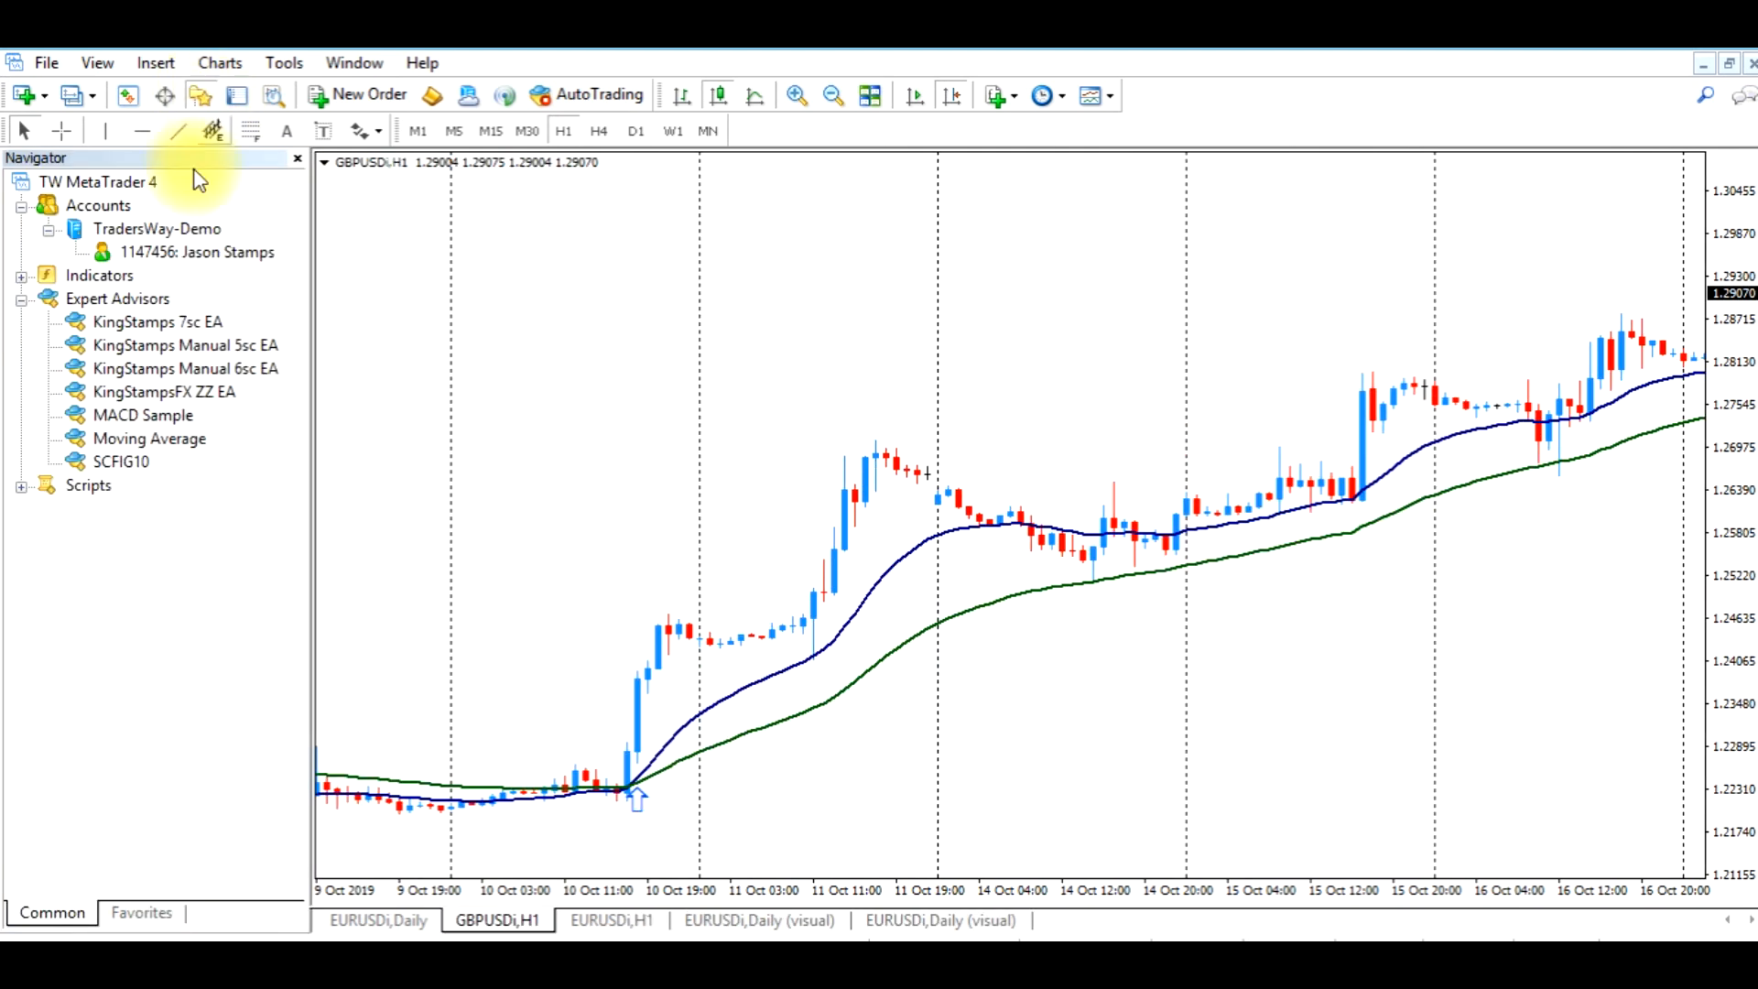
right_click(136, 301)
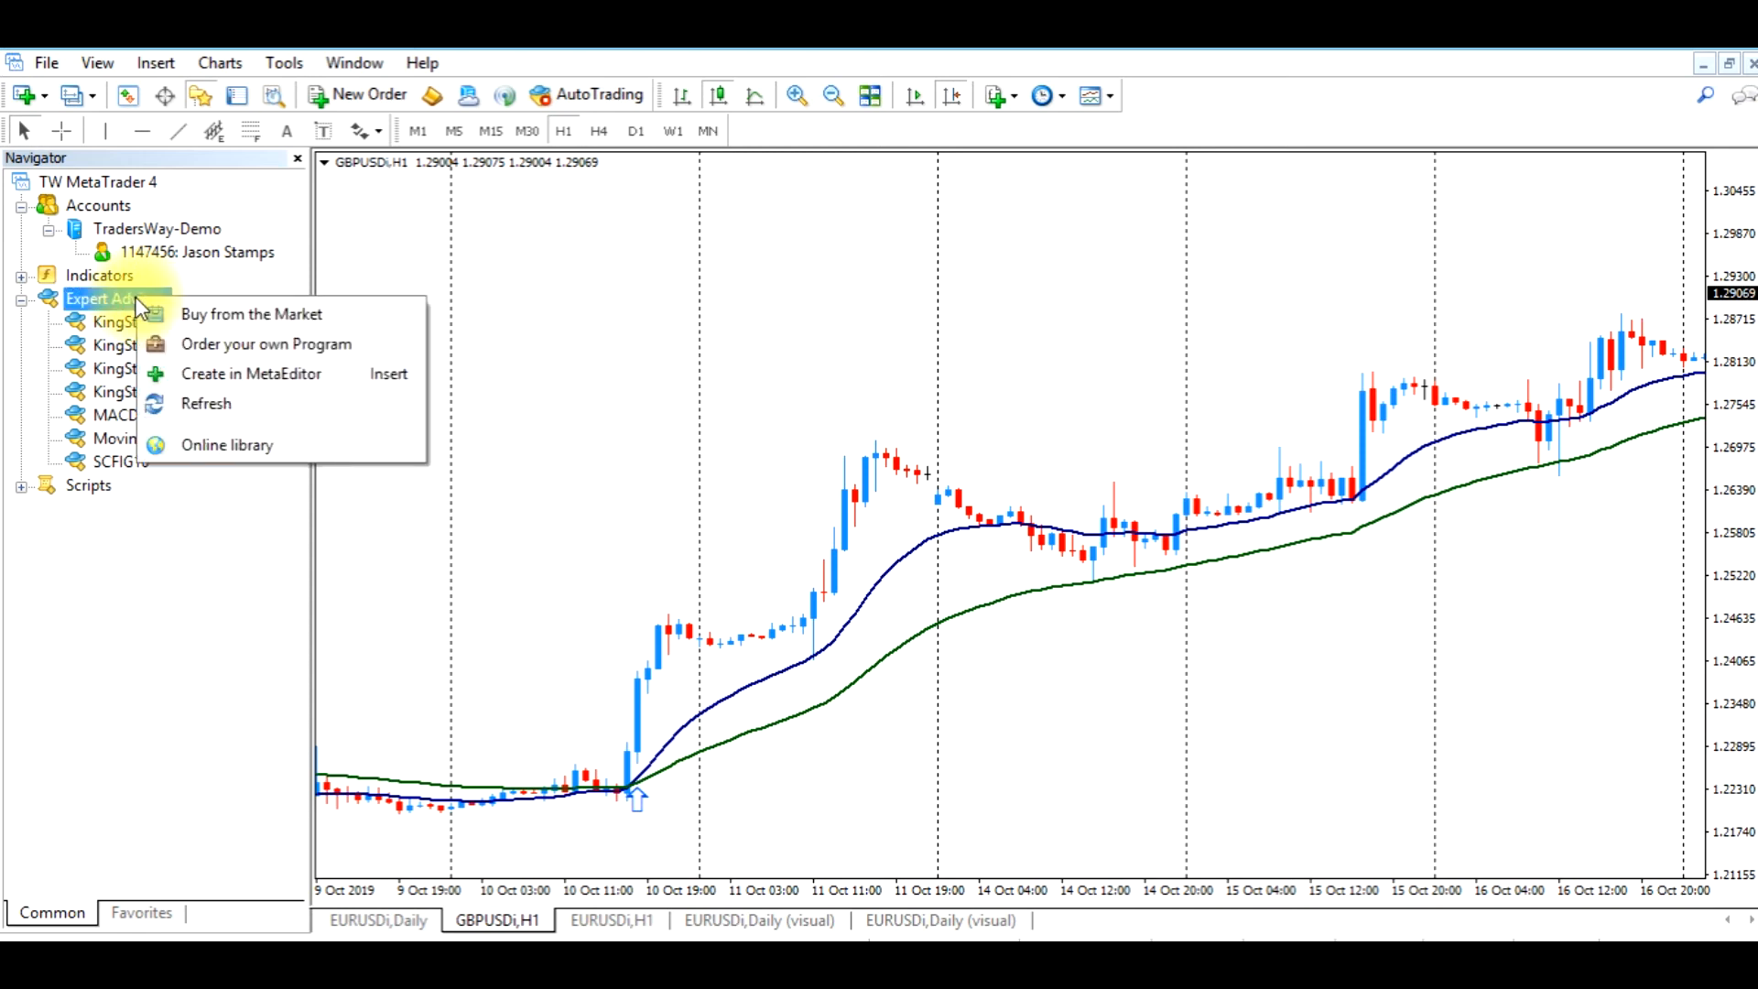
click(188, 373)
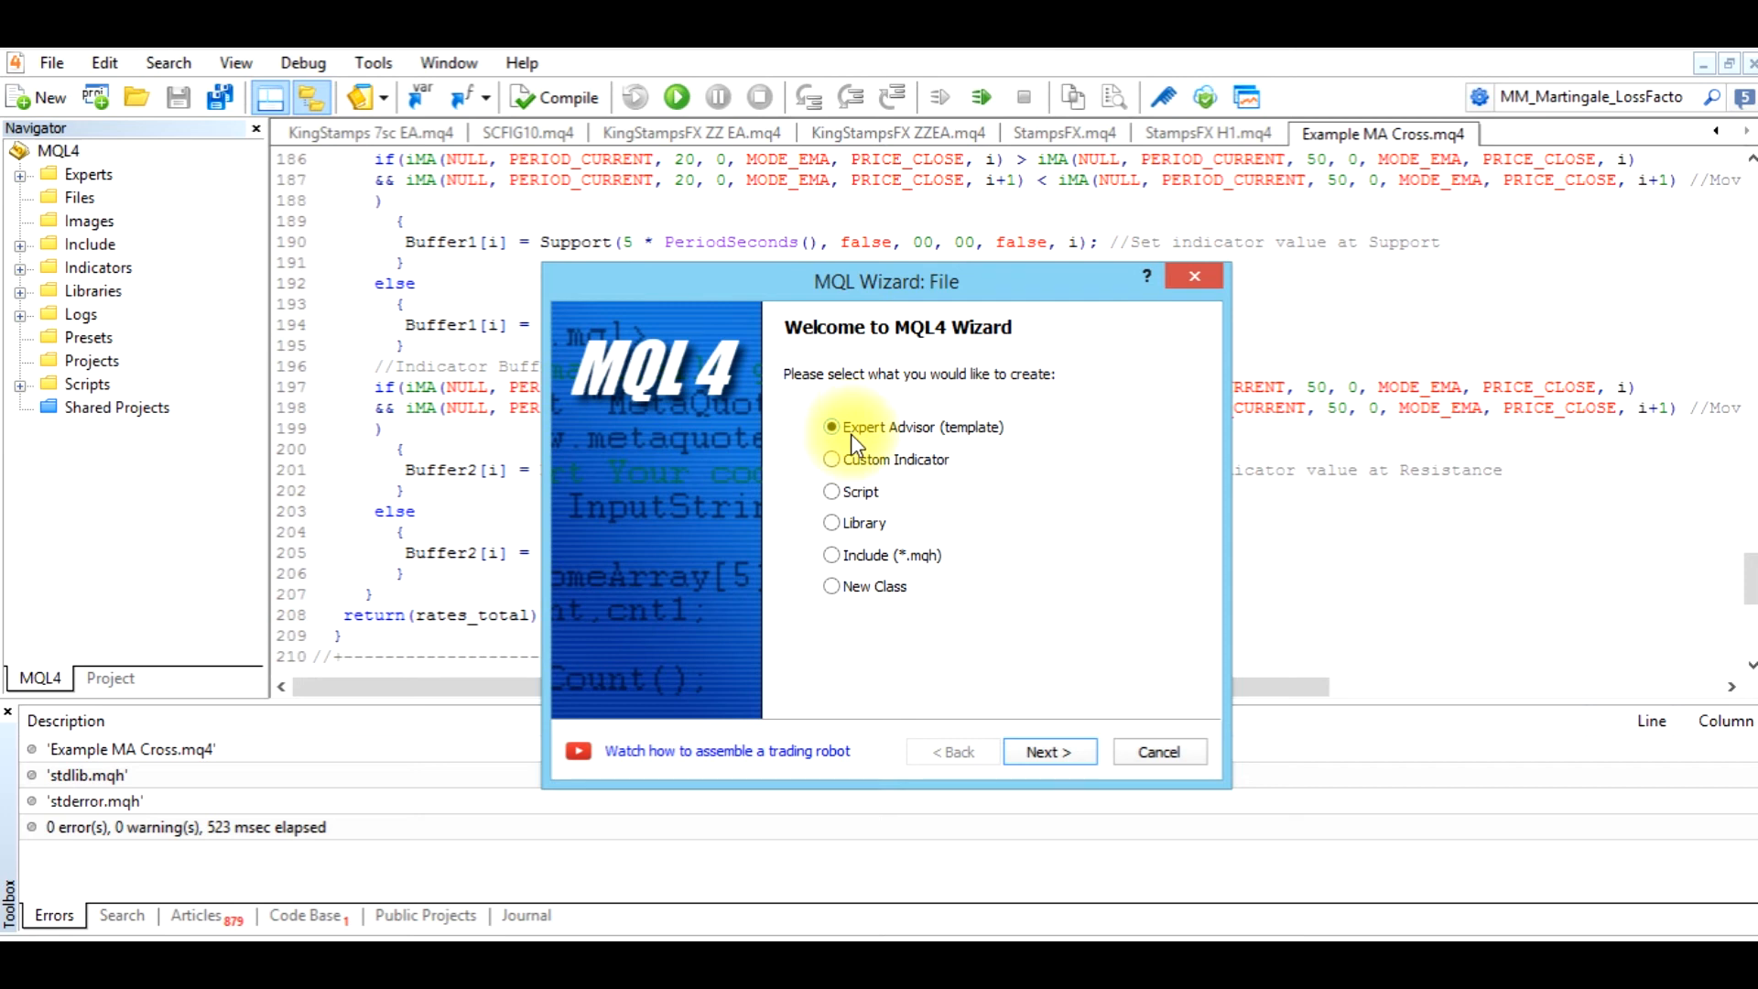
click(1044, 752)
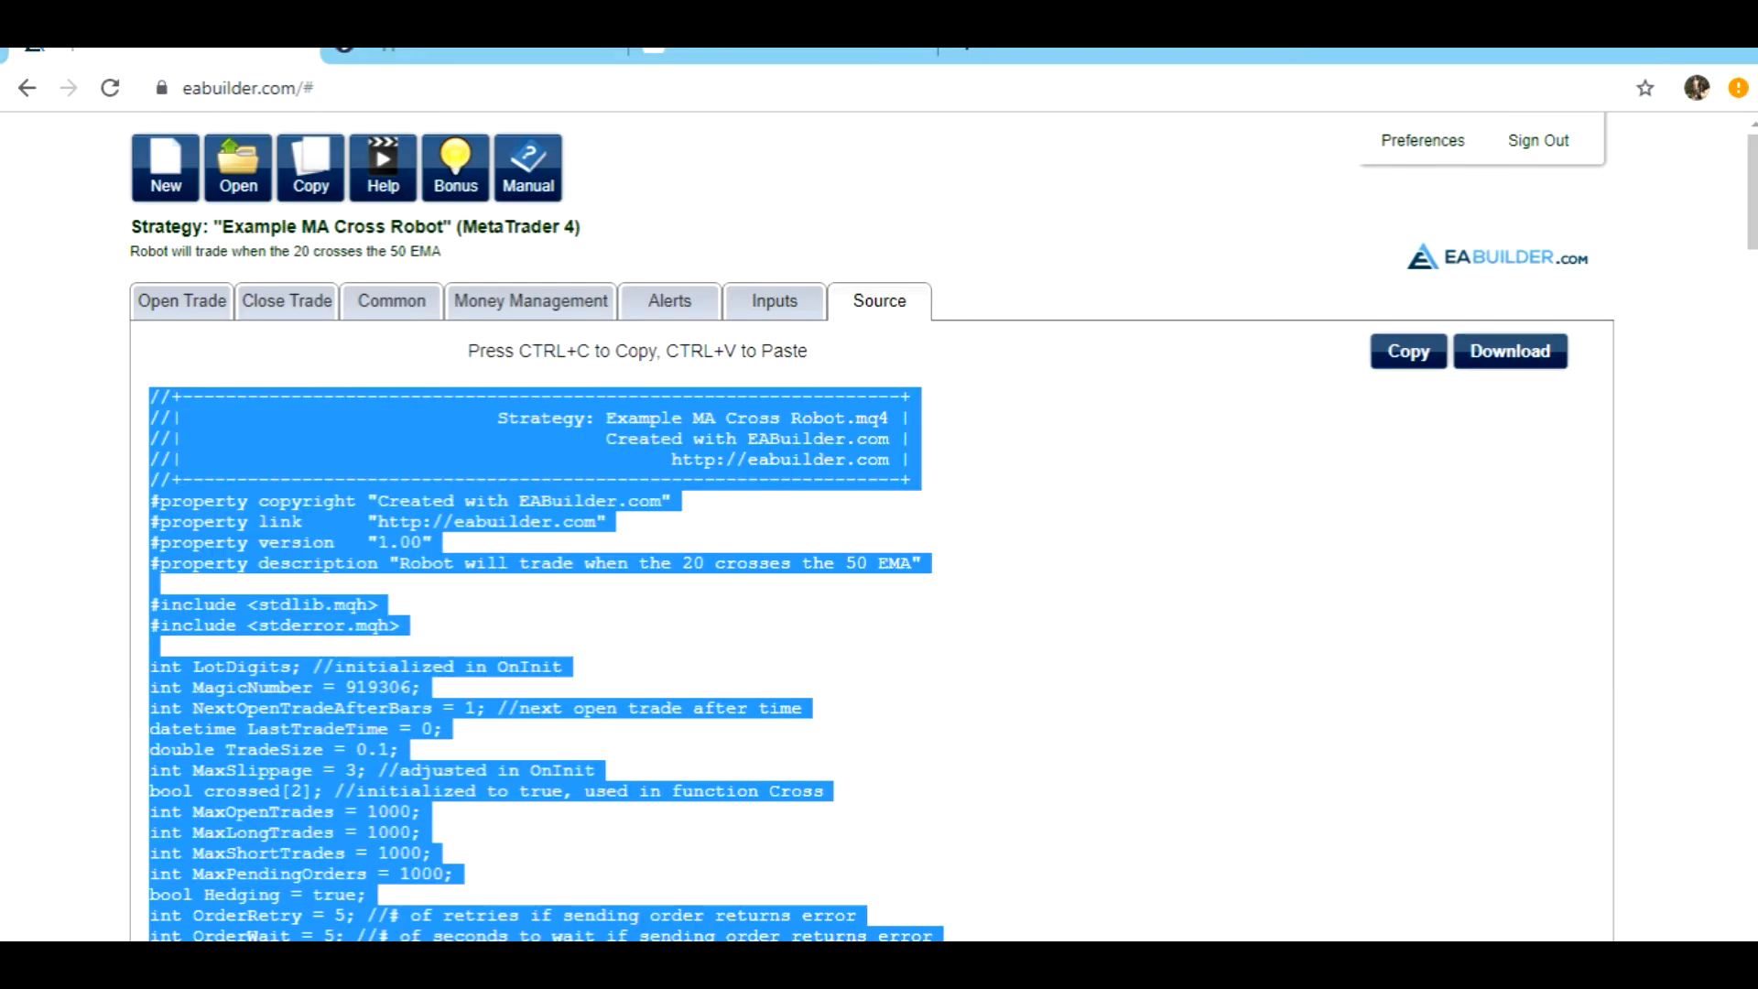
key(alt+Tab)
text(Ex)
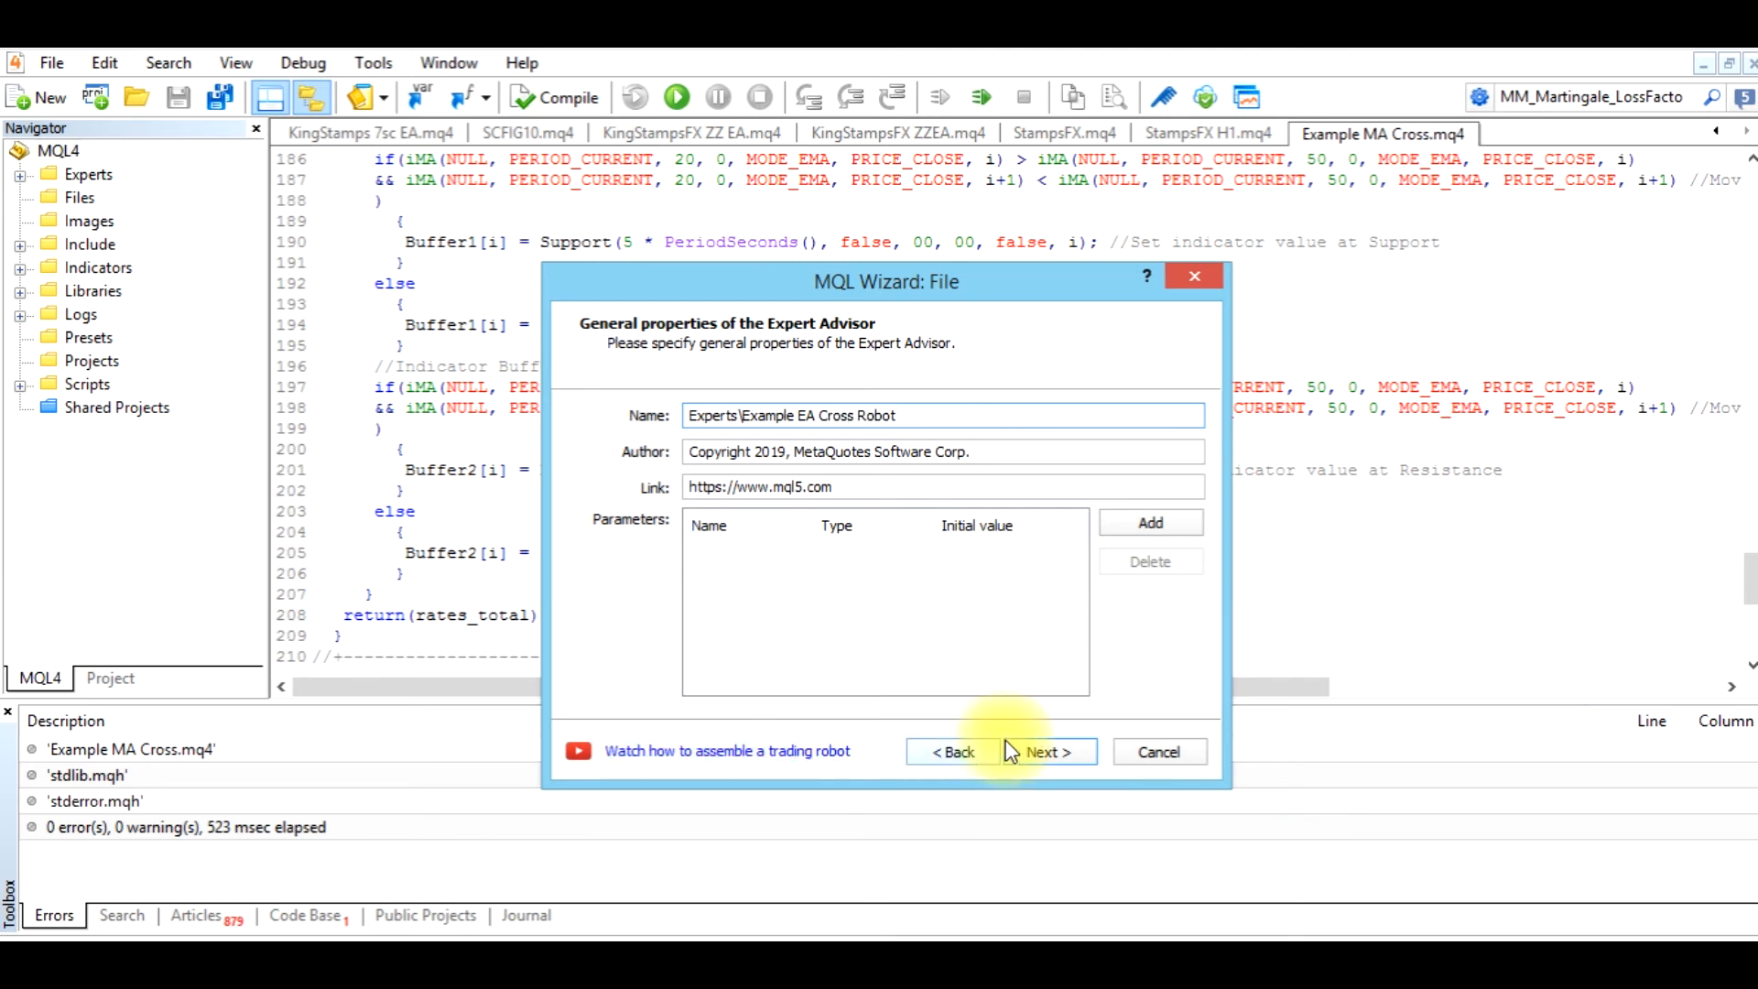
click(1029, 747)
click(1029, 749)
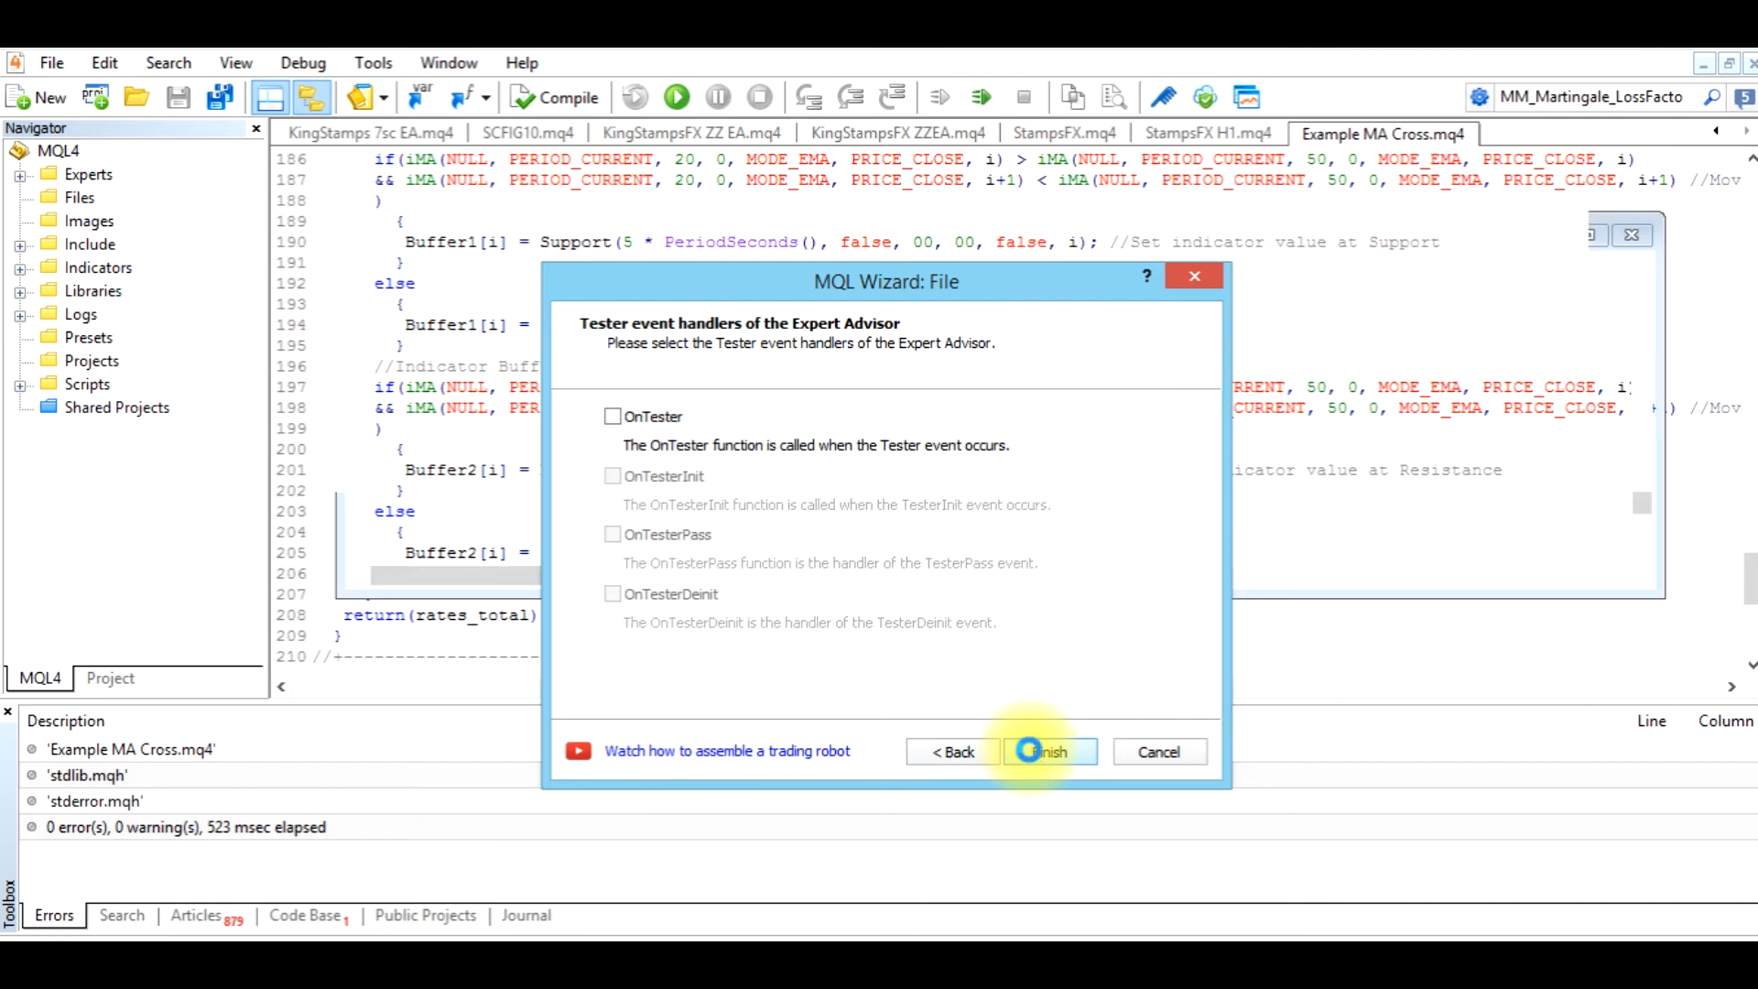
click(1029, 751)
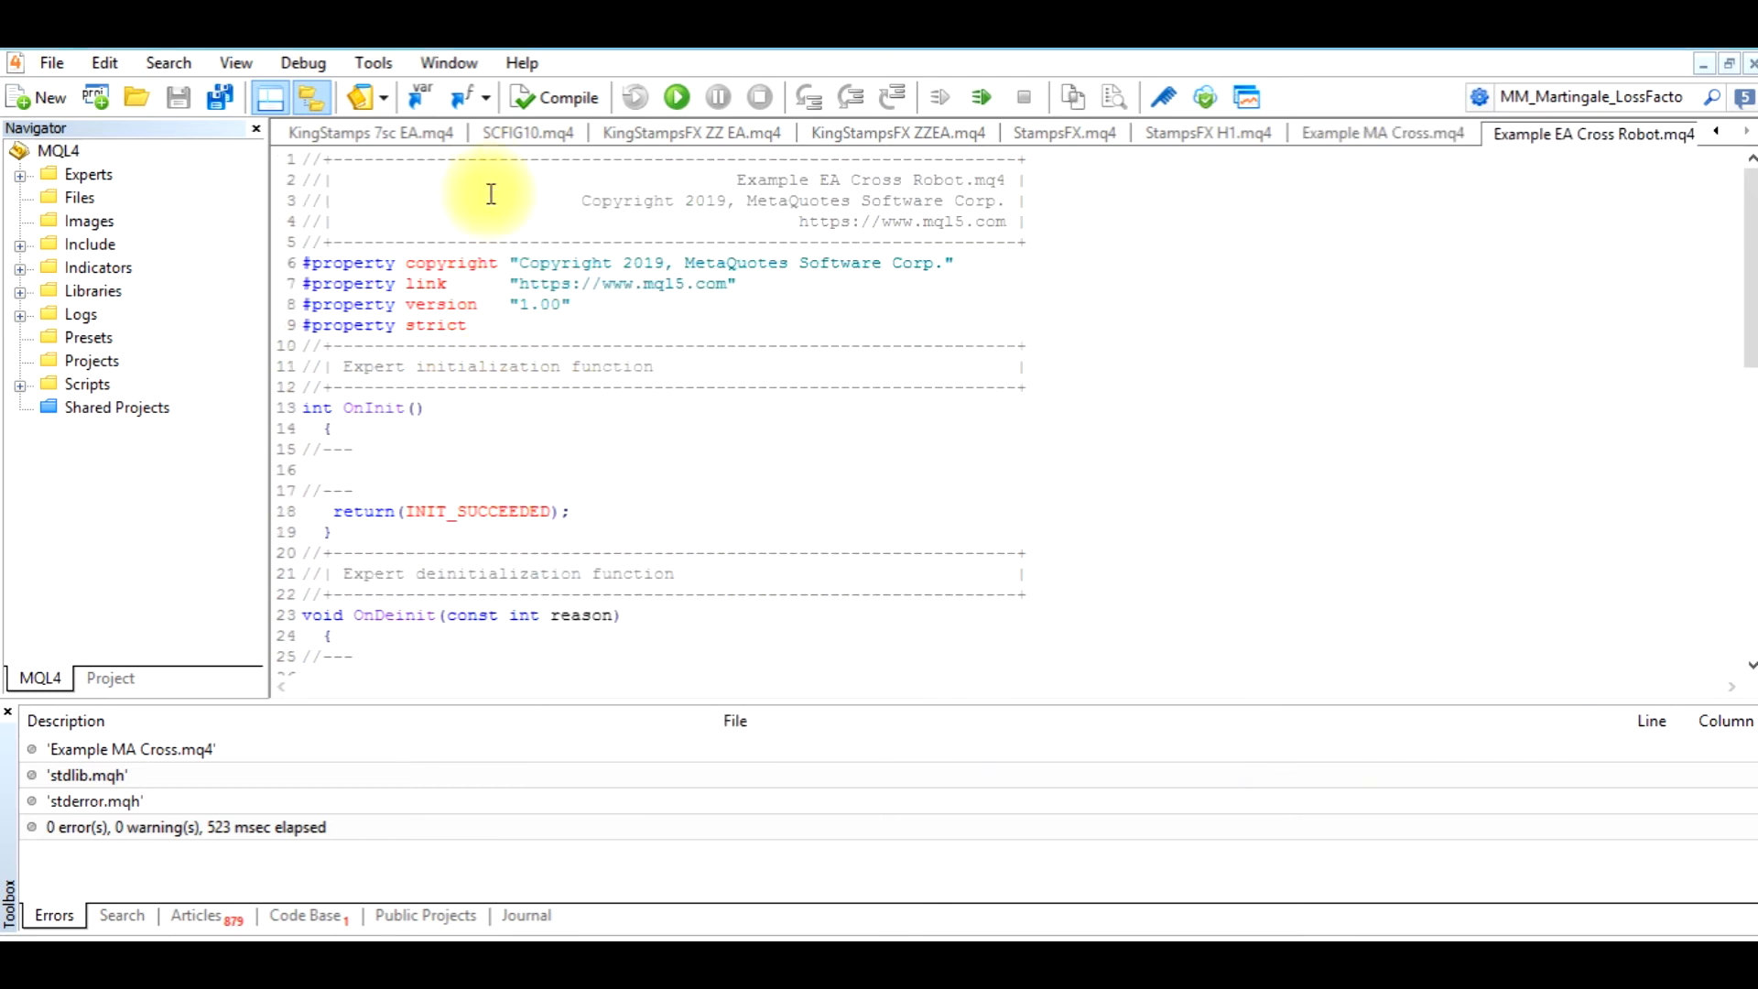
Replace all template code in Example EA Cross Robot.mq4 with the copied strategy source and compile it
right_click(559, 356)
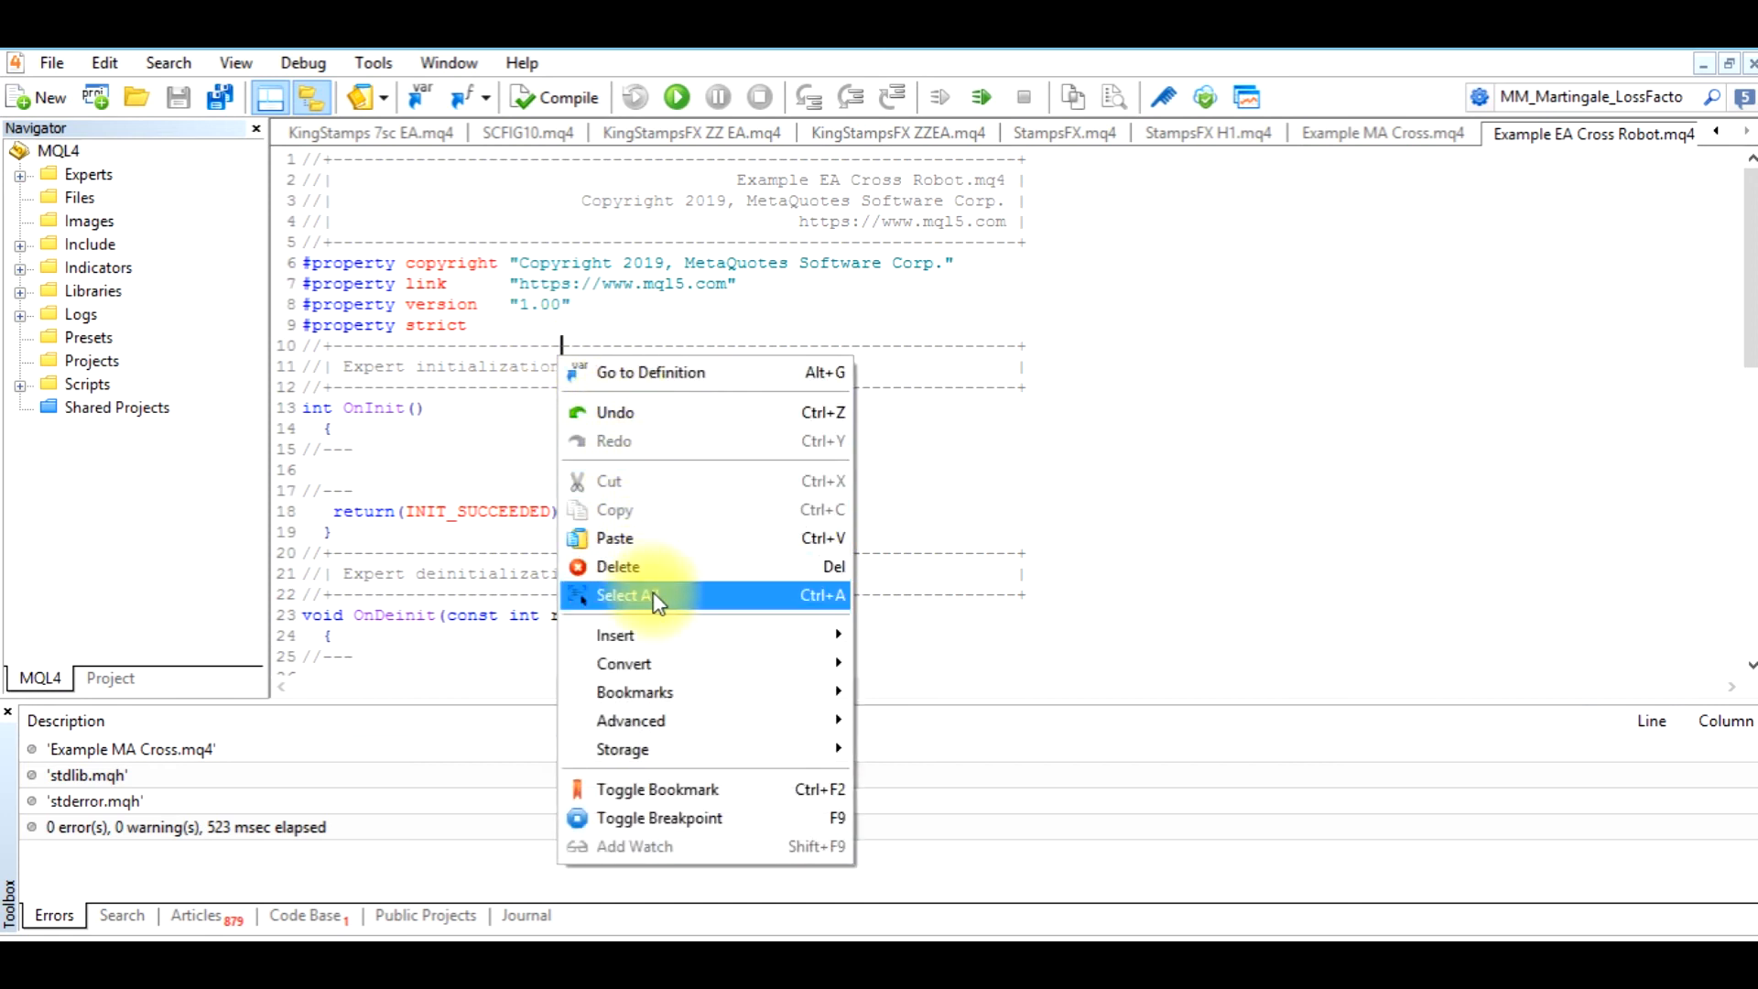
click(768, 593)
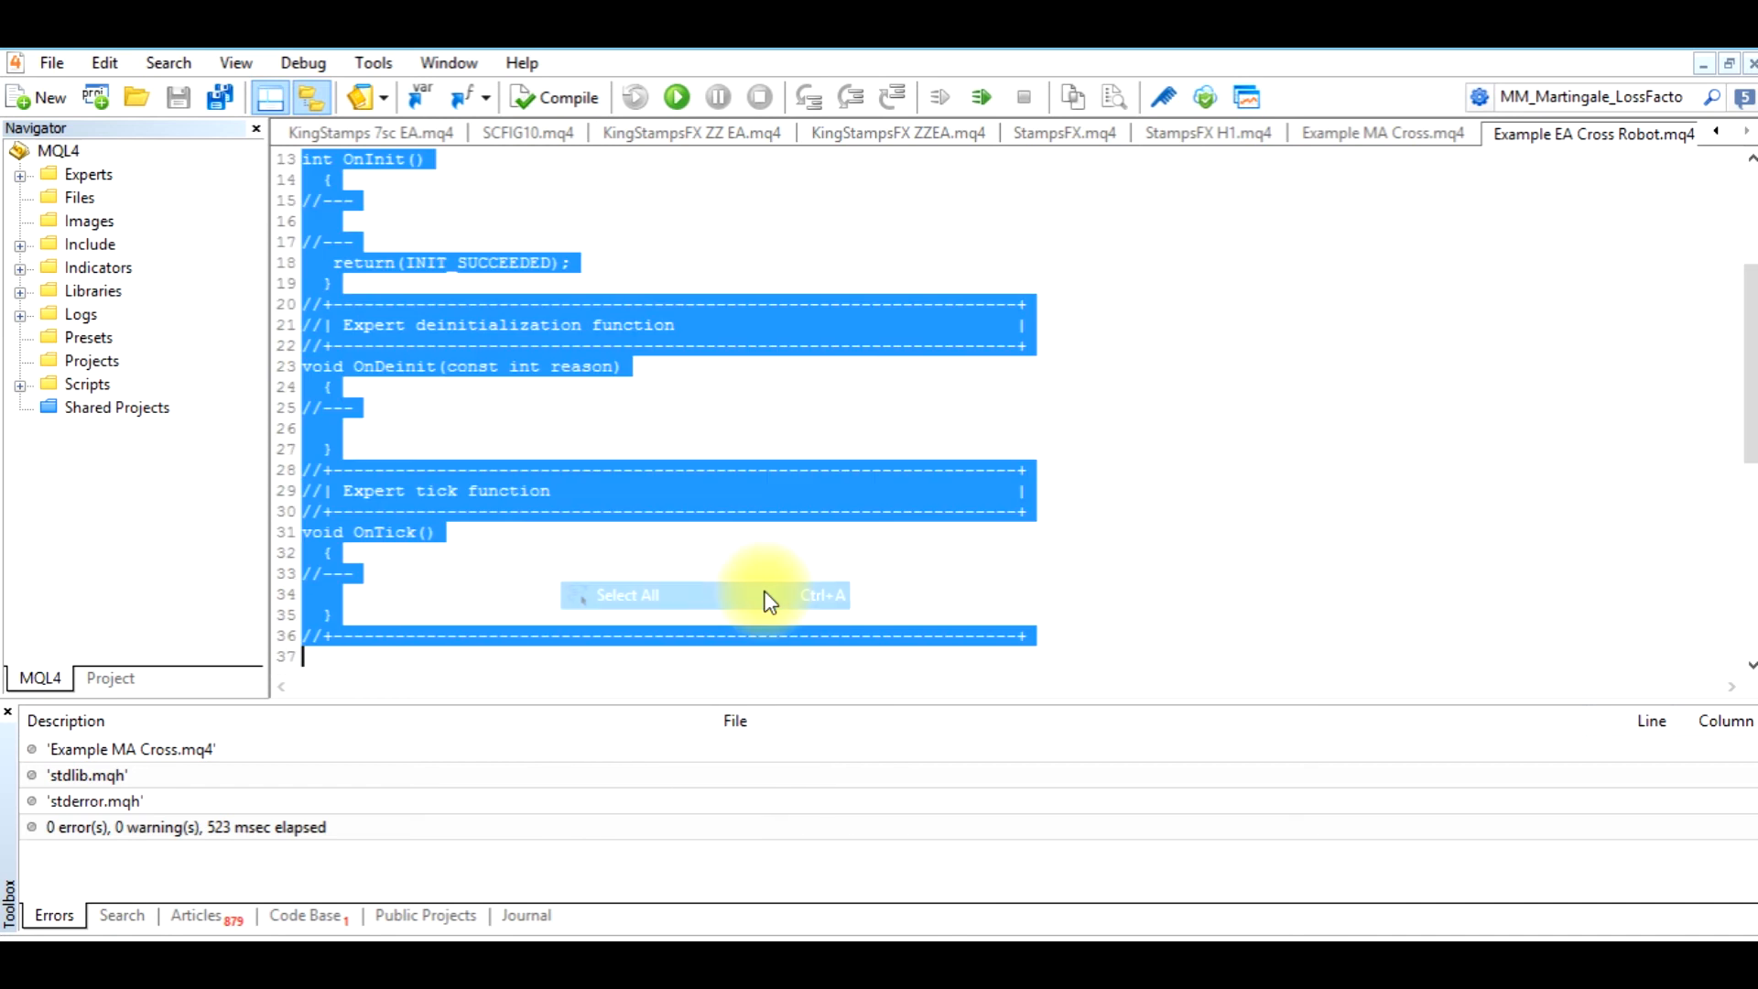
key(Delete)
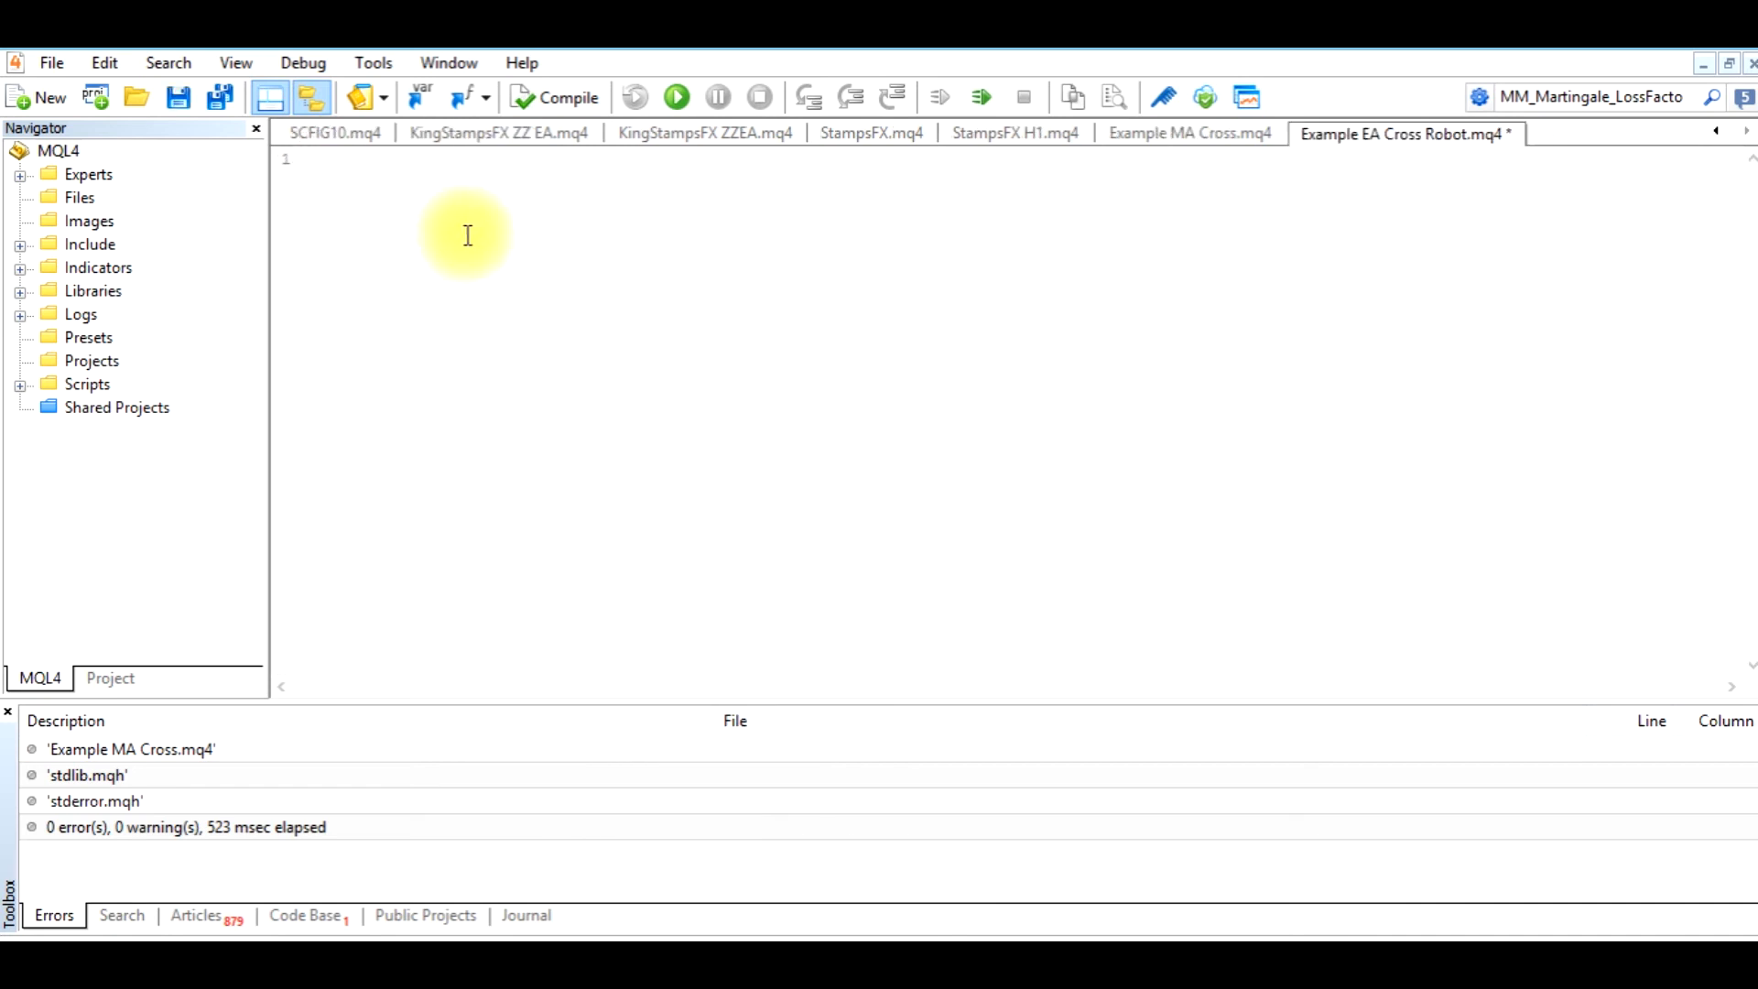
right_click(437, 282)
click(494, 452)
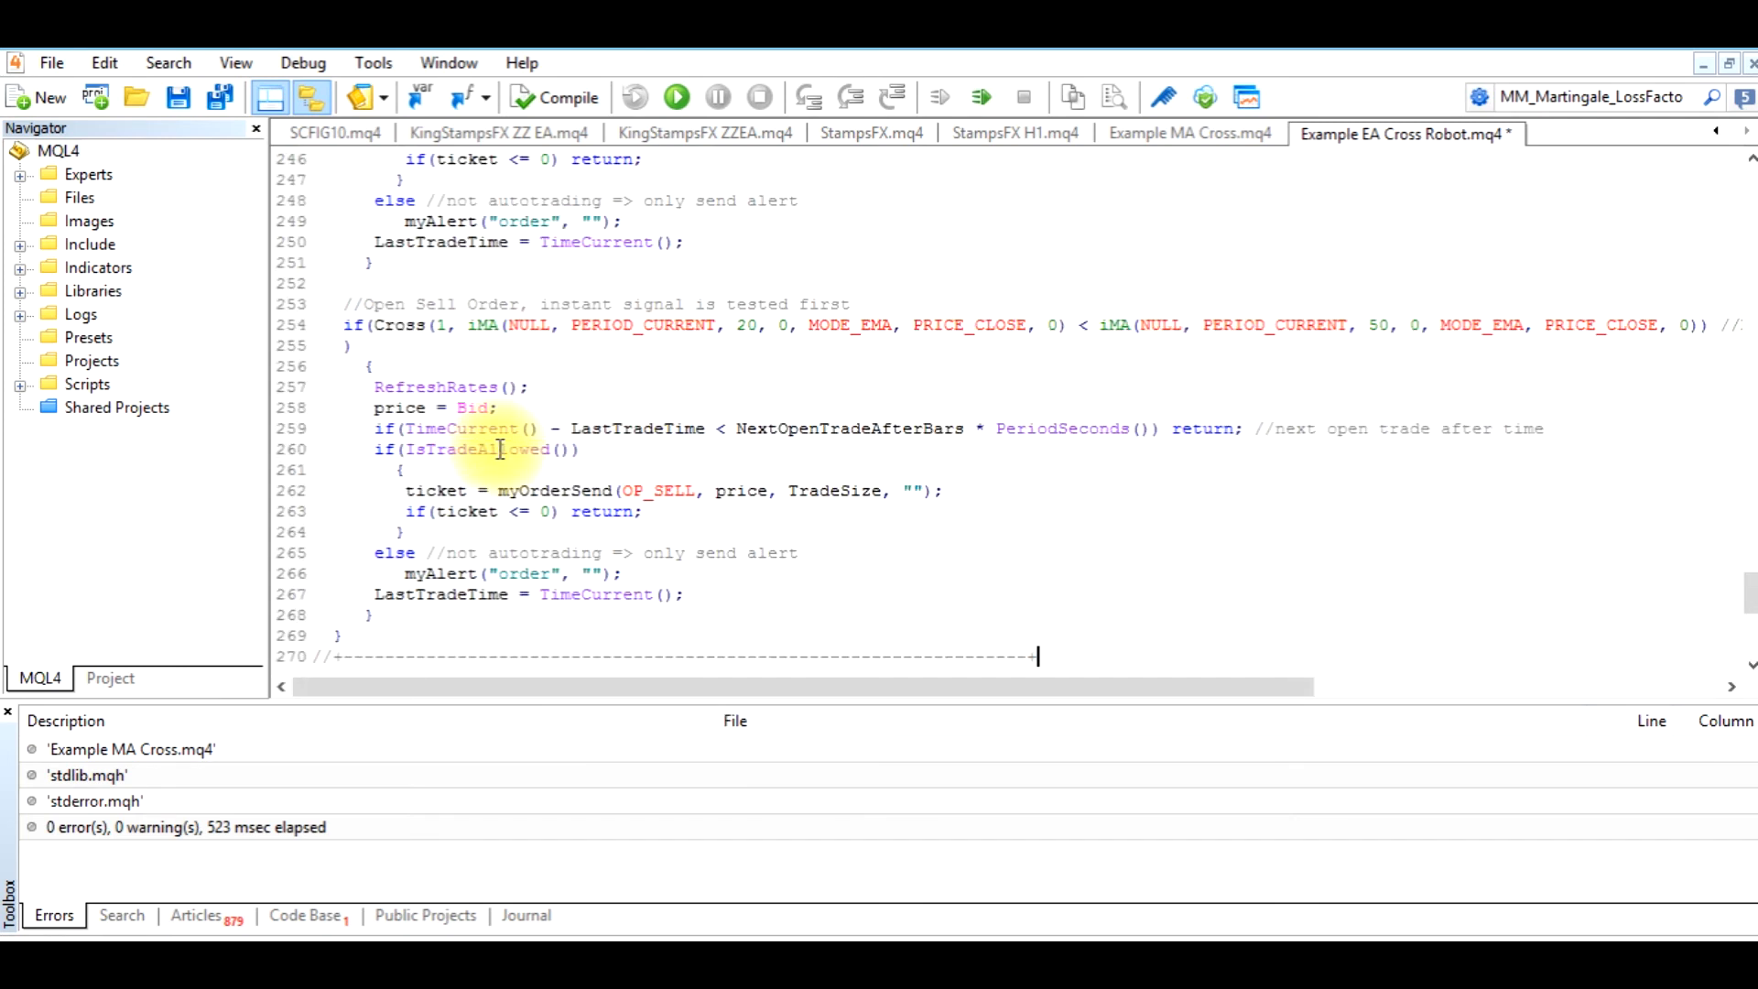
click(580, 101)
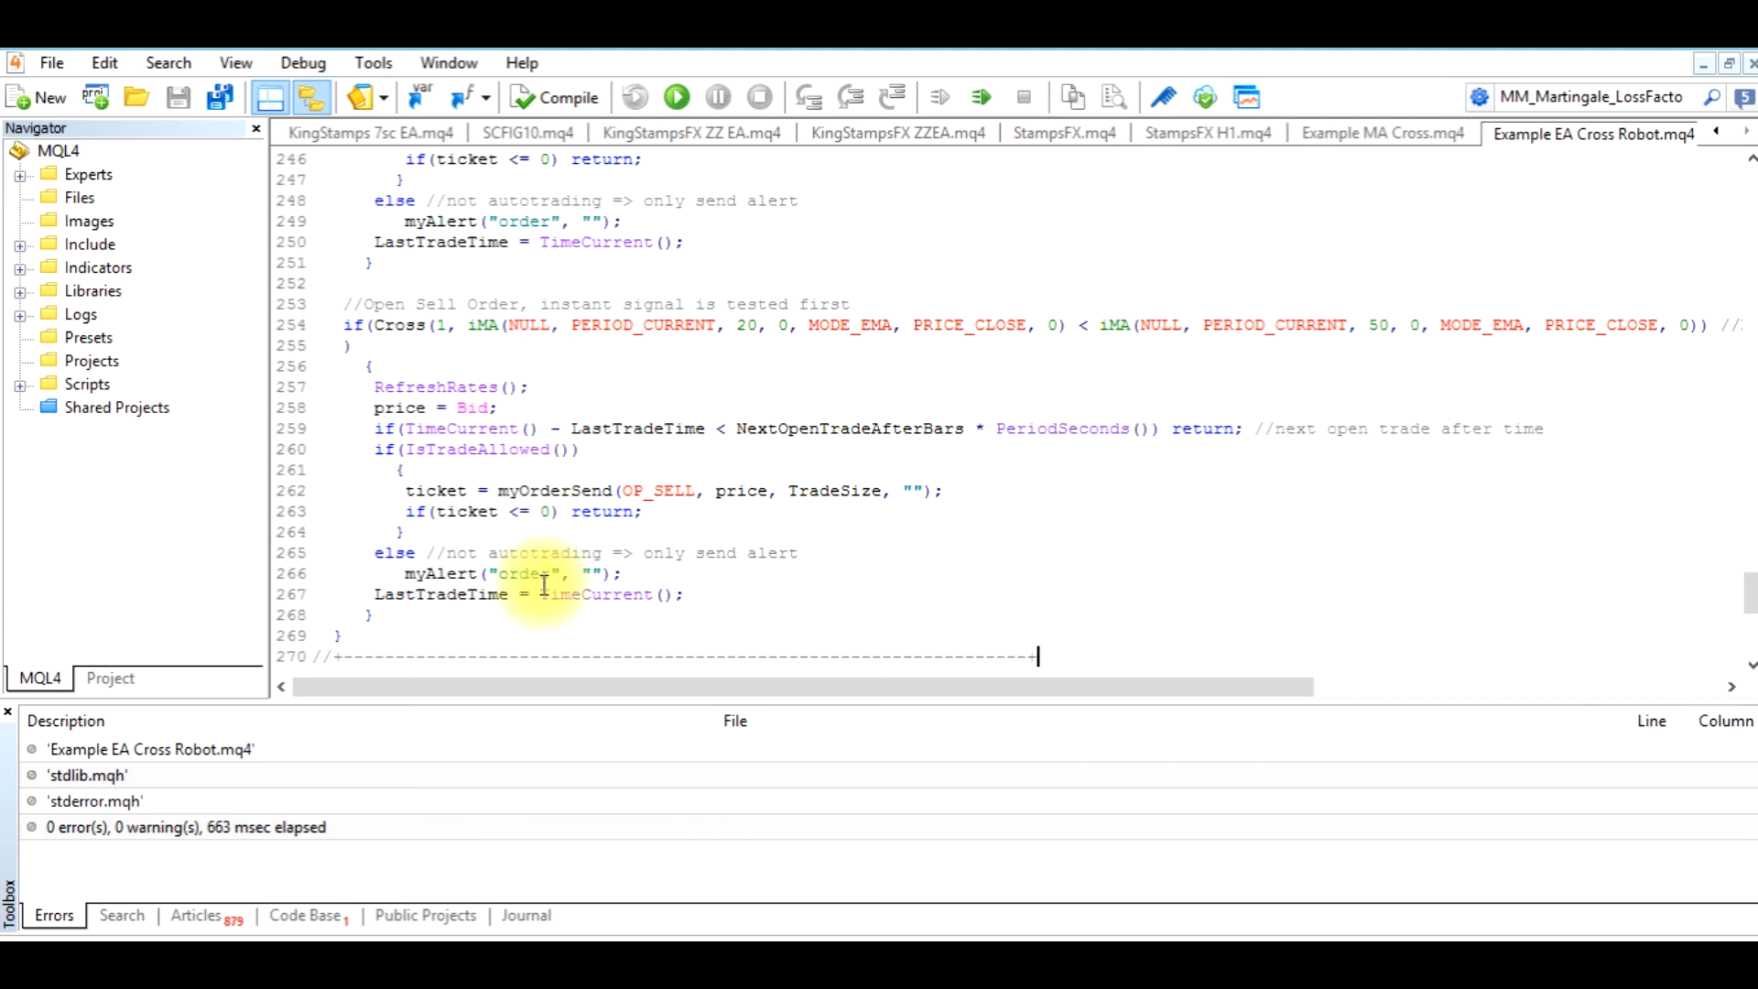
Return to MetaTrader 4, refresh the list of Expert Advisors and select Example EA Cross Robot
click(582, 965)
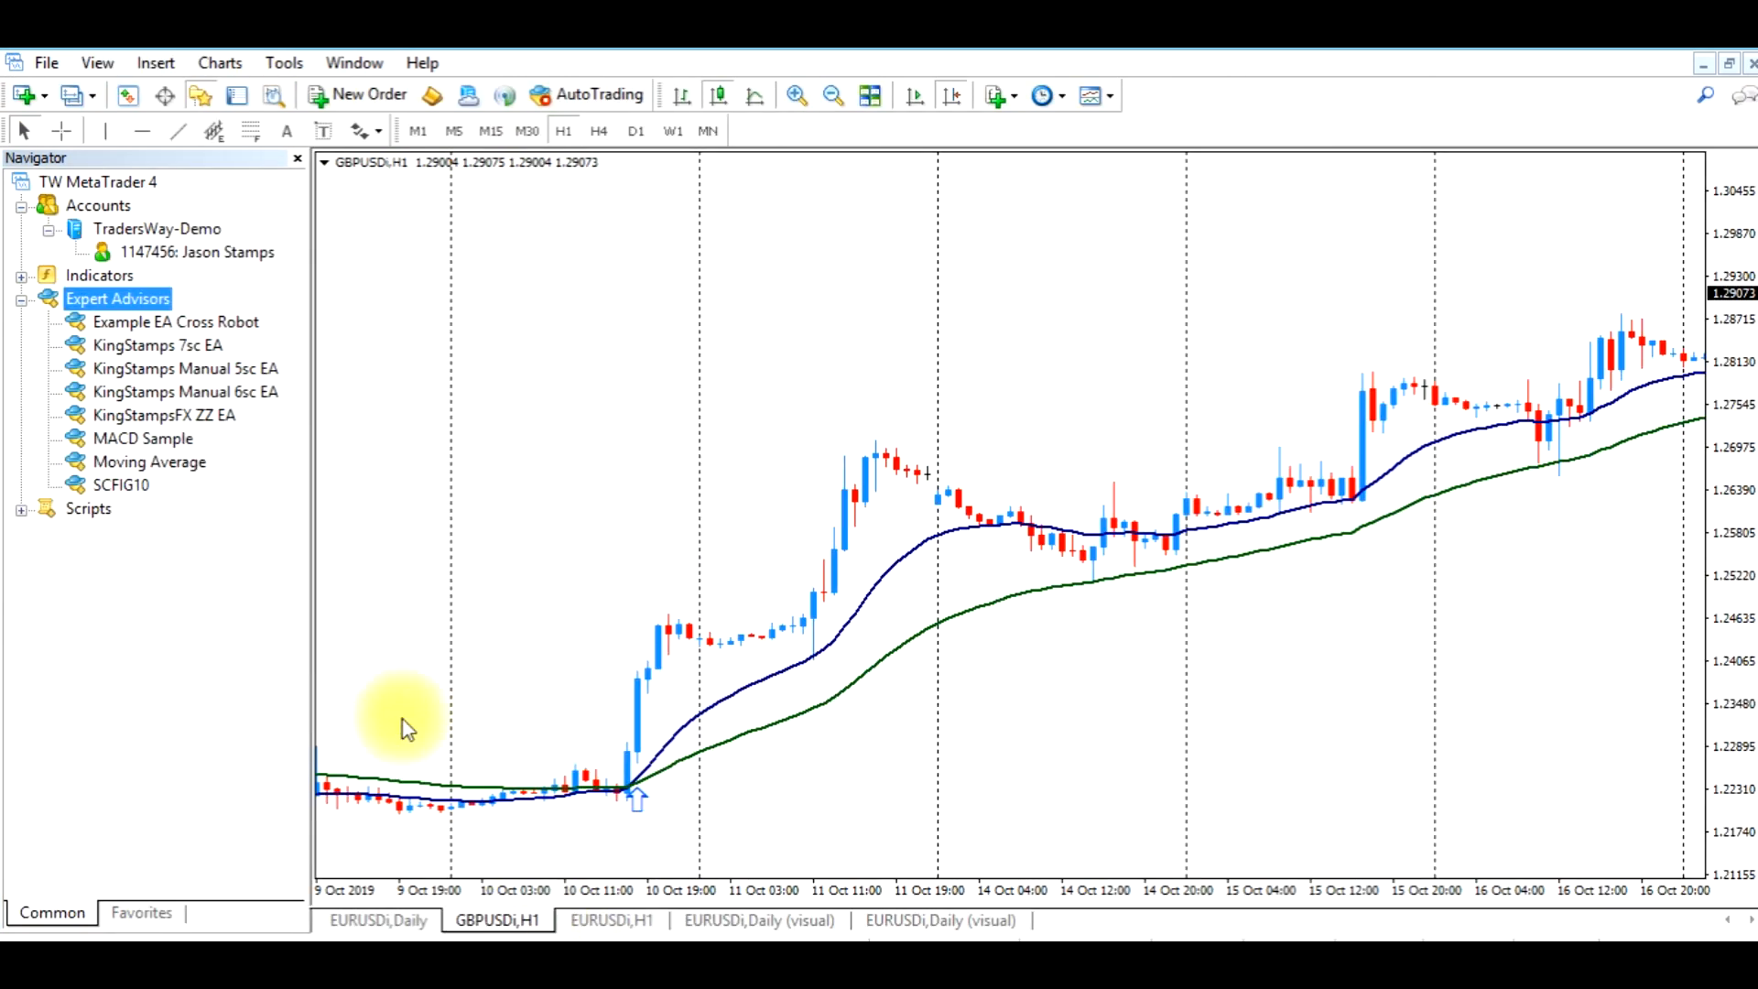
right_click(155, 305)
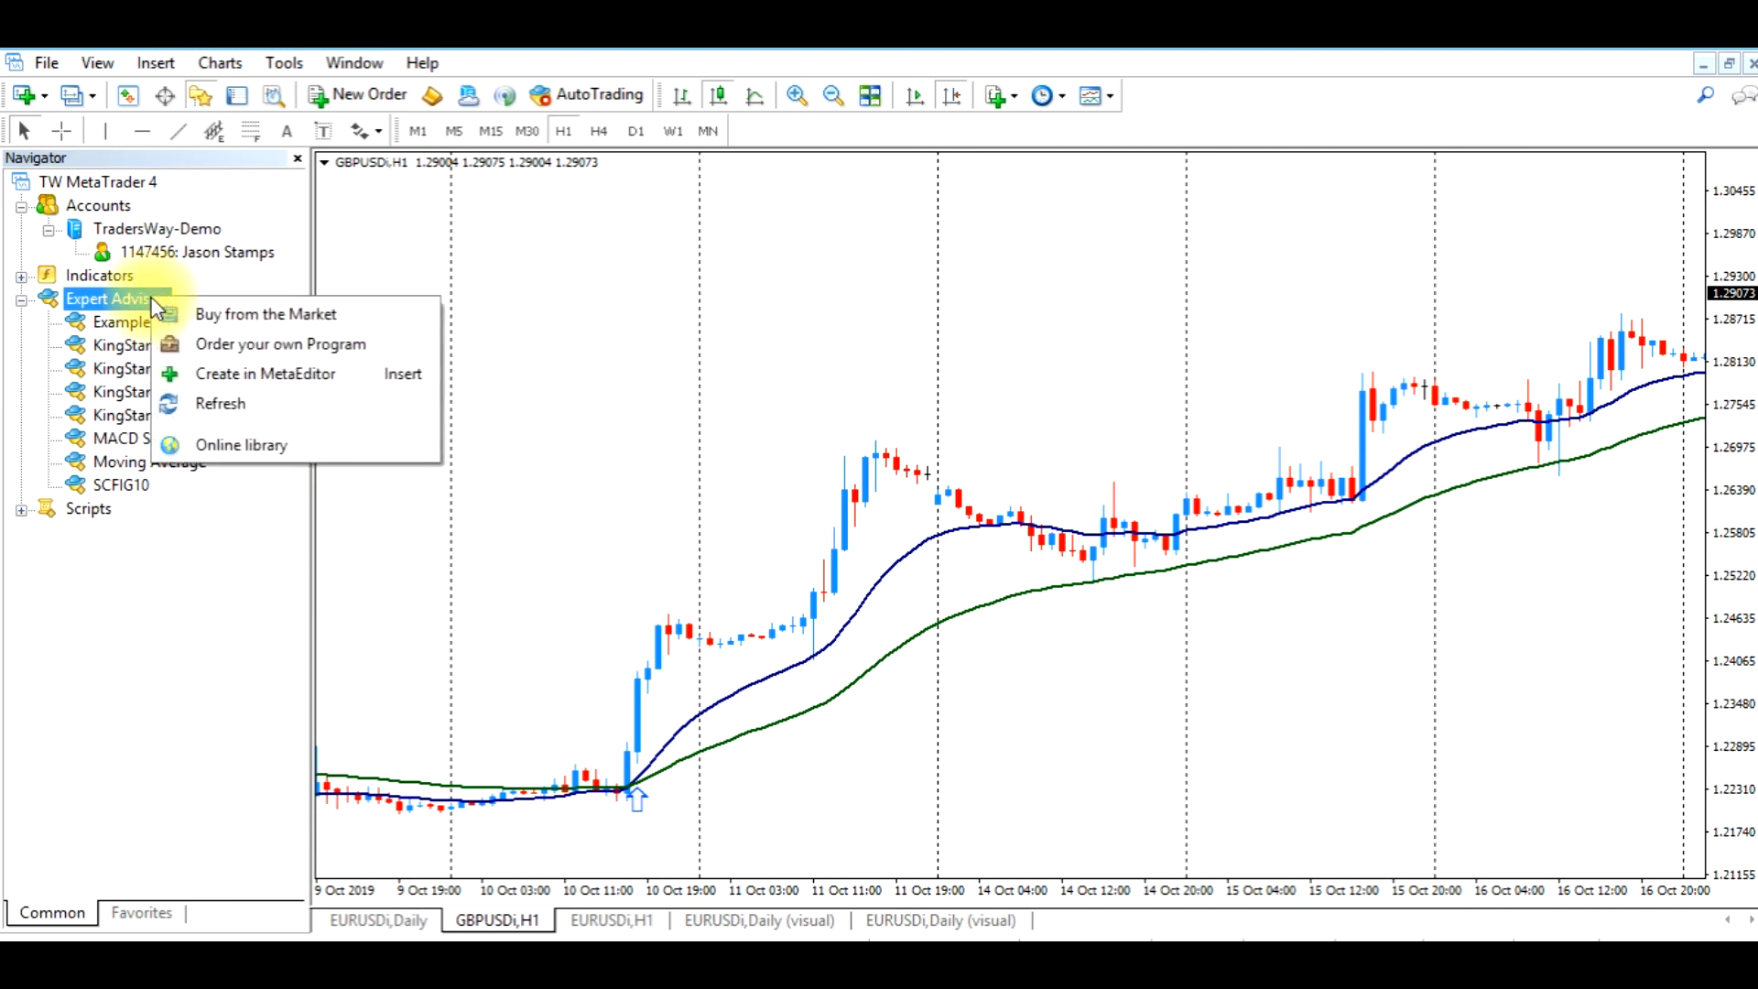
click(218, 404)
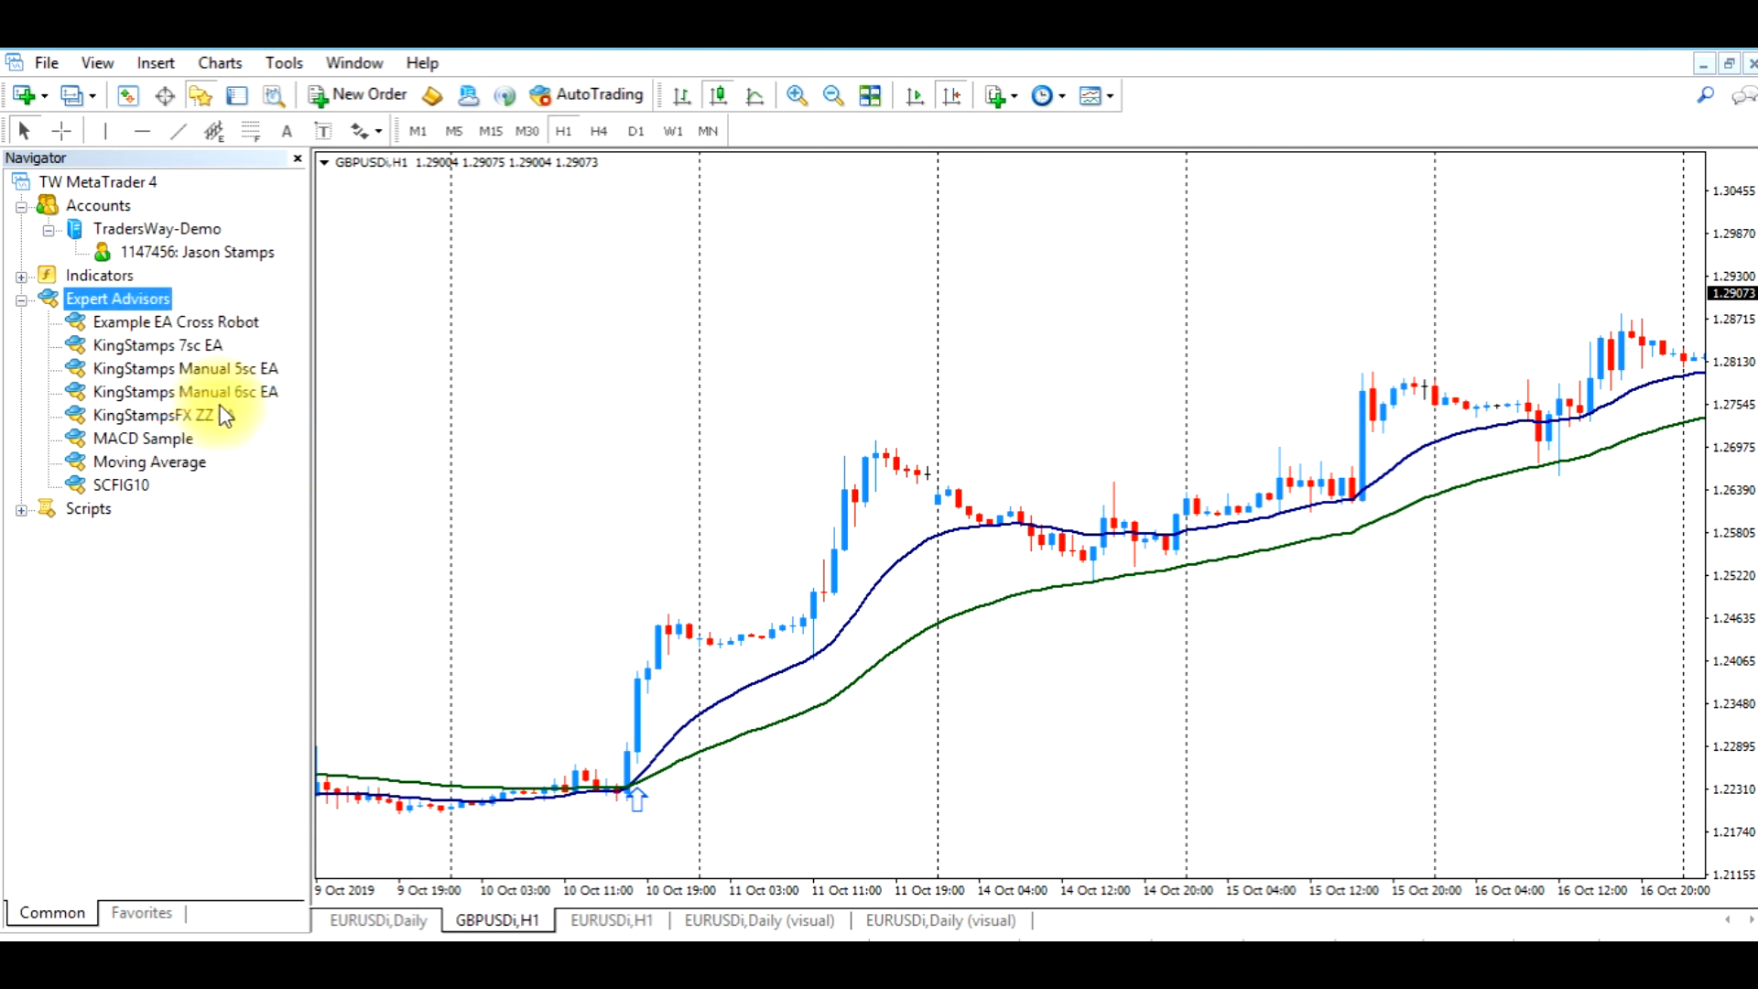
click(218, 323)
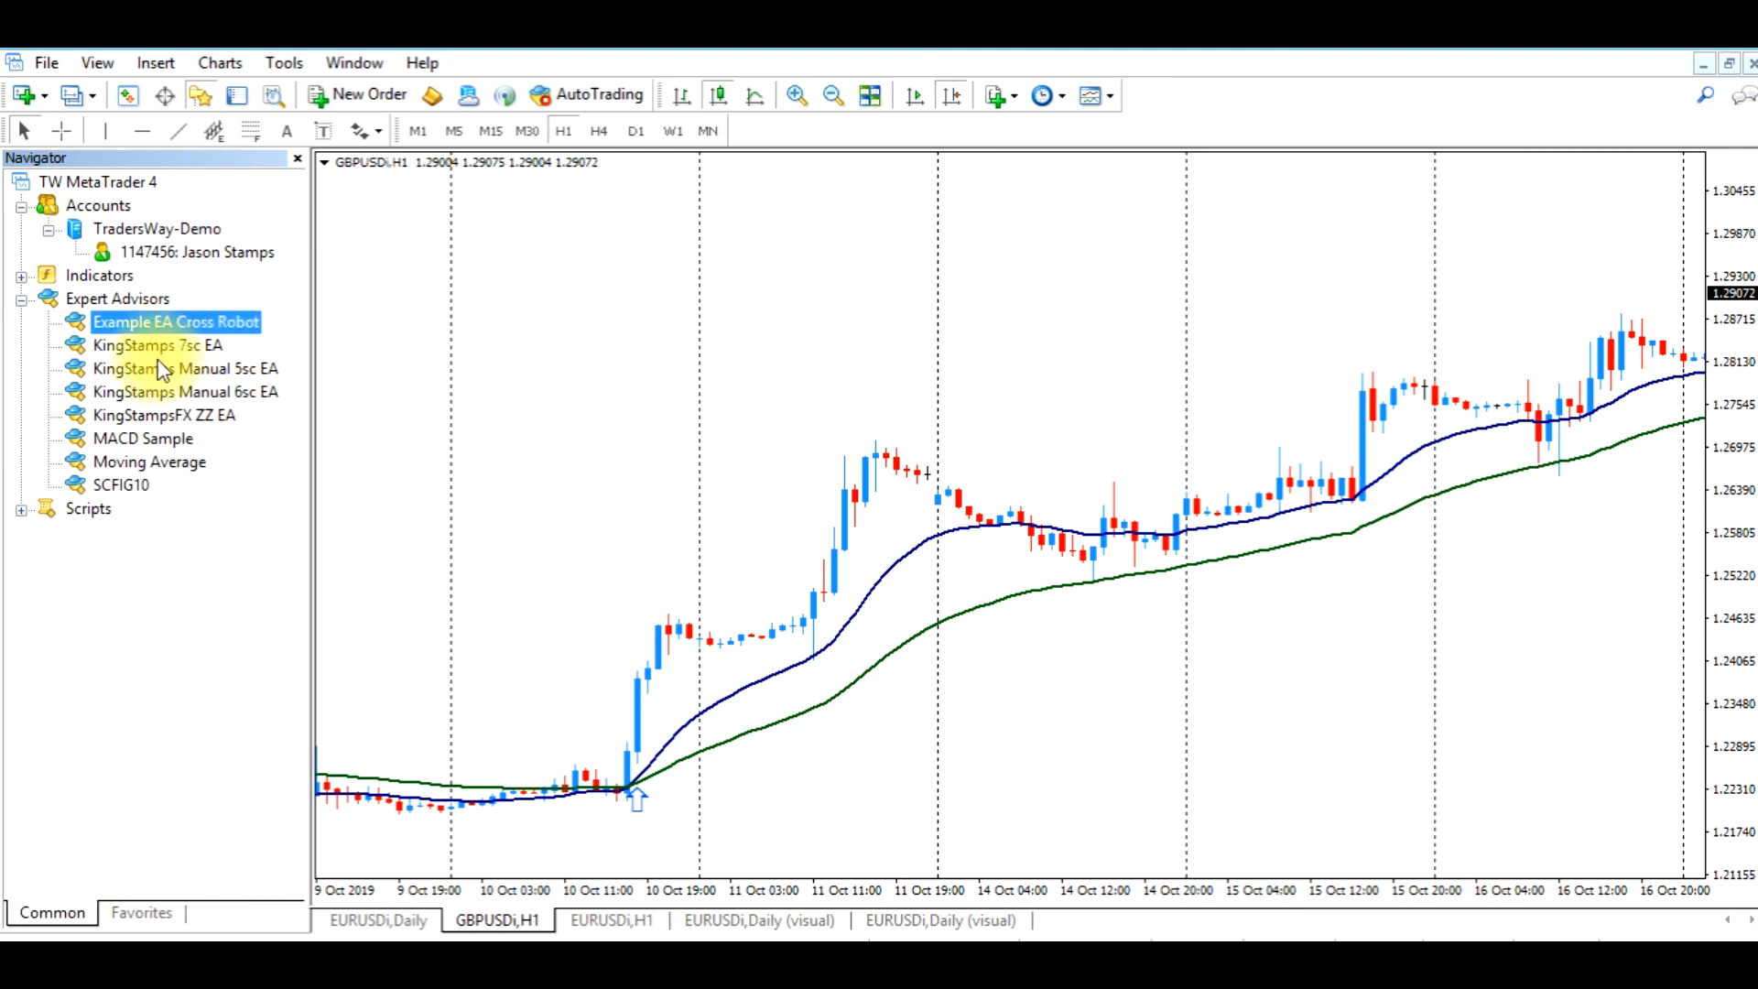
drag(216, 327, 225, 328)
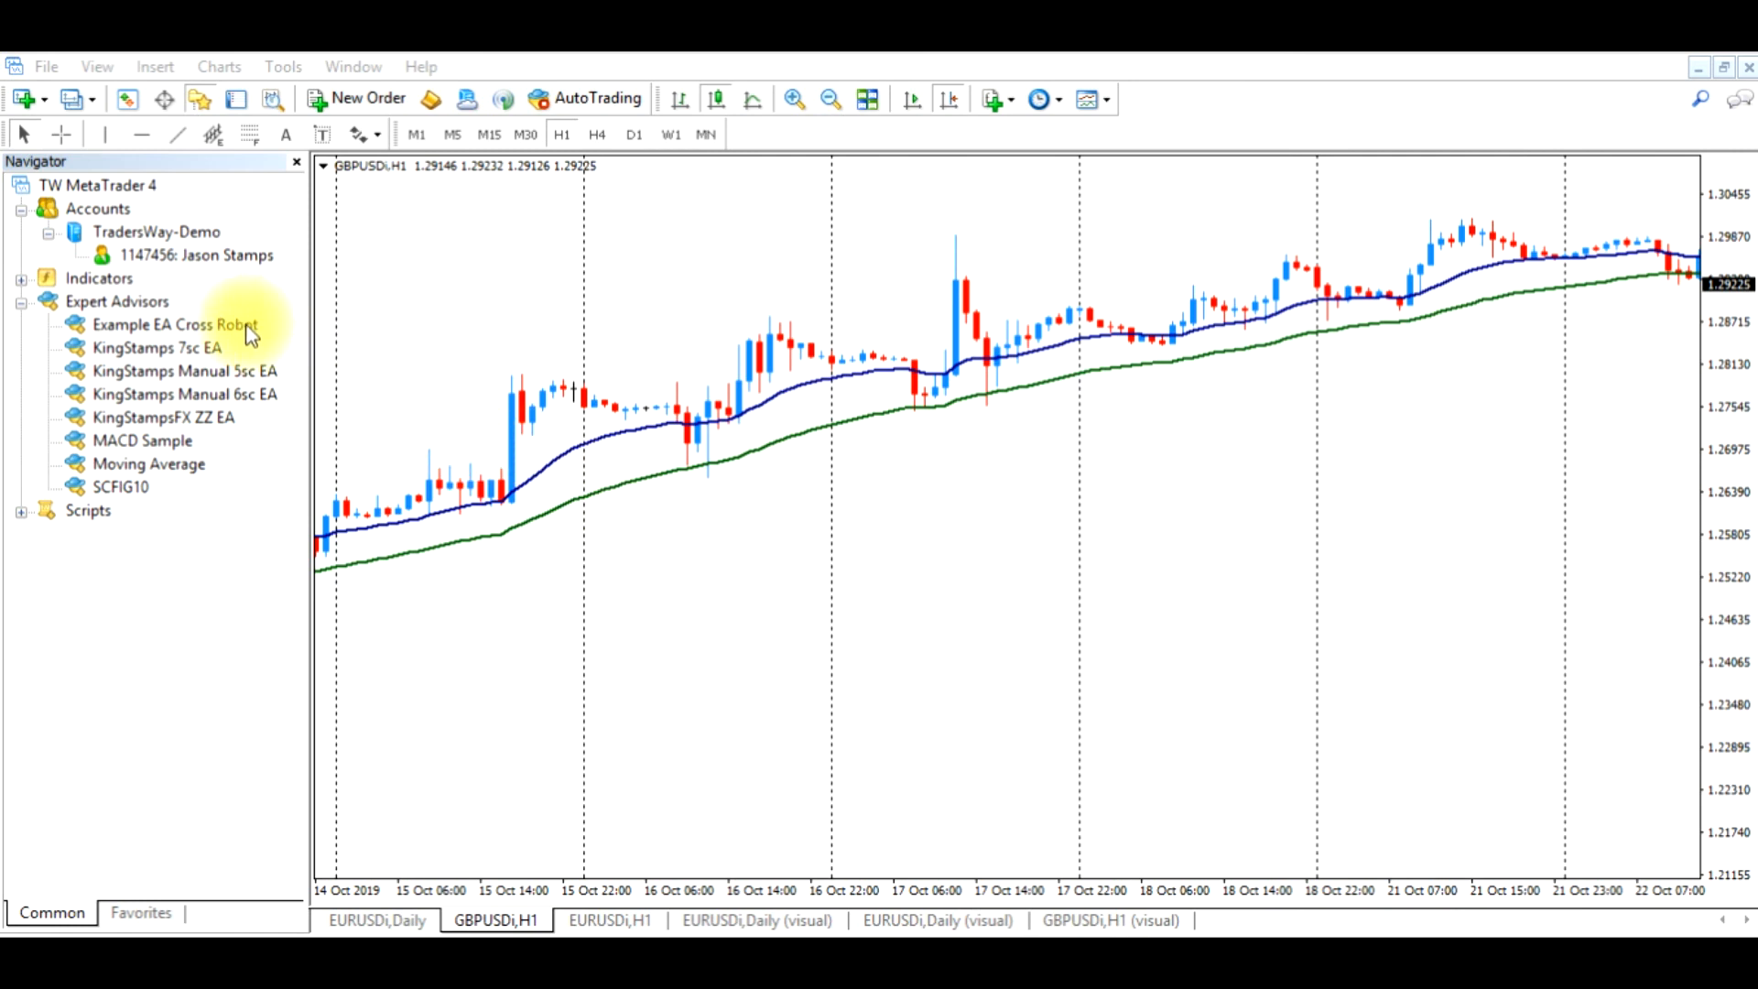
Open the Strategy Tester and choose Example EA Cross Robot.ex4 as the Expert Advisor to test
click(273, 99)
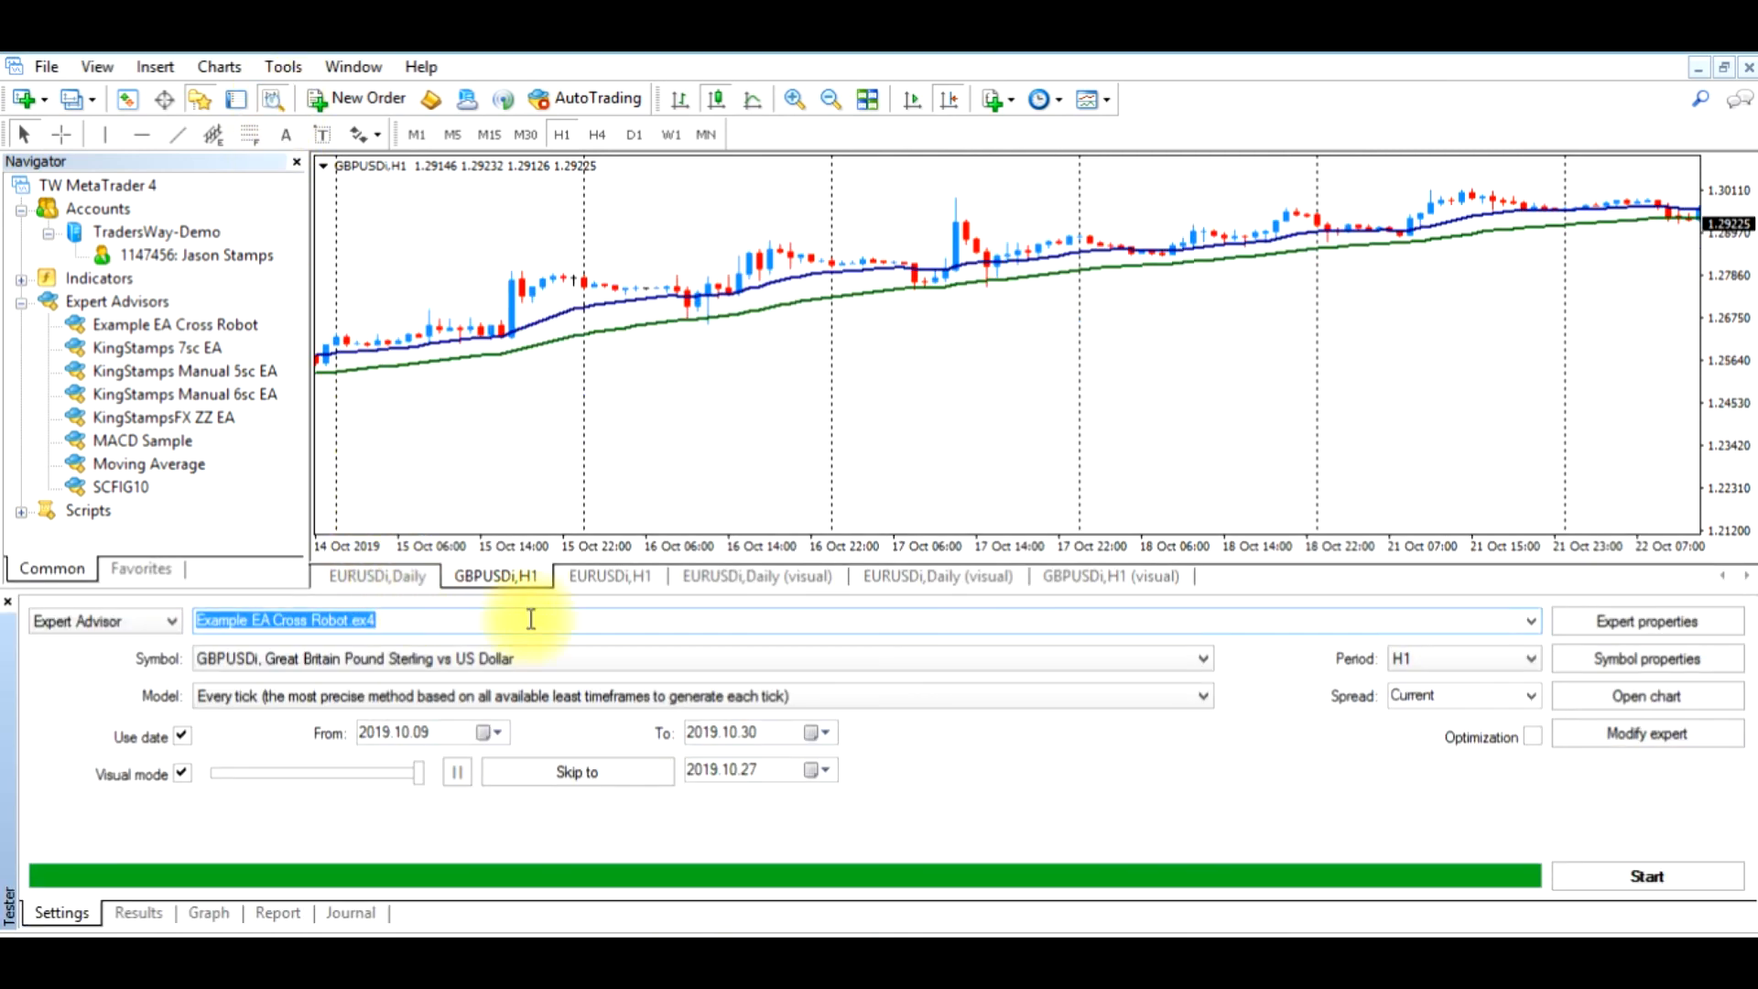
click(1530, 621)
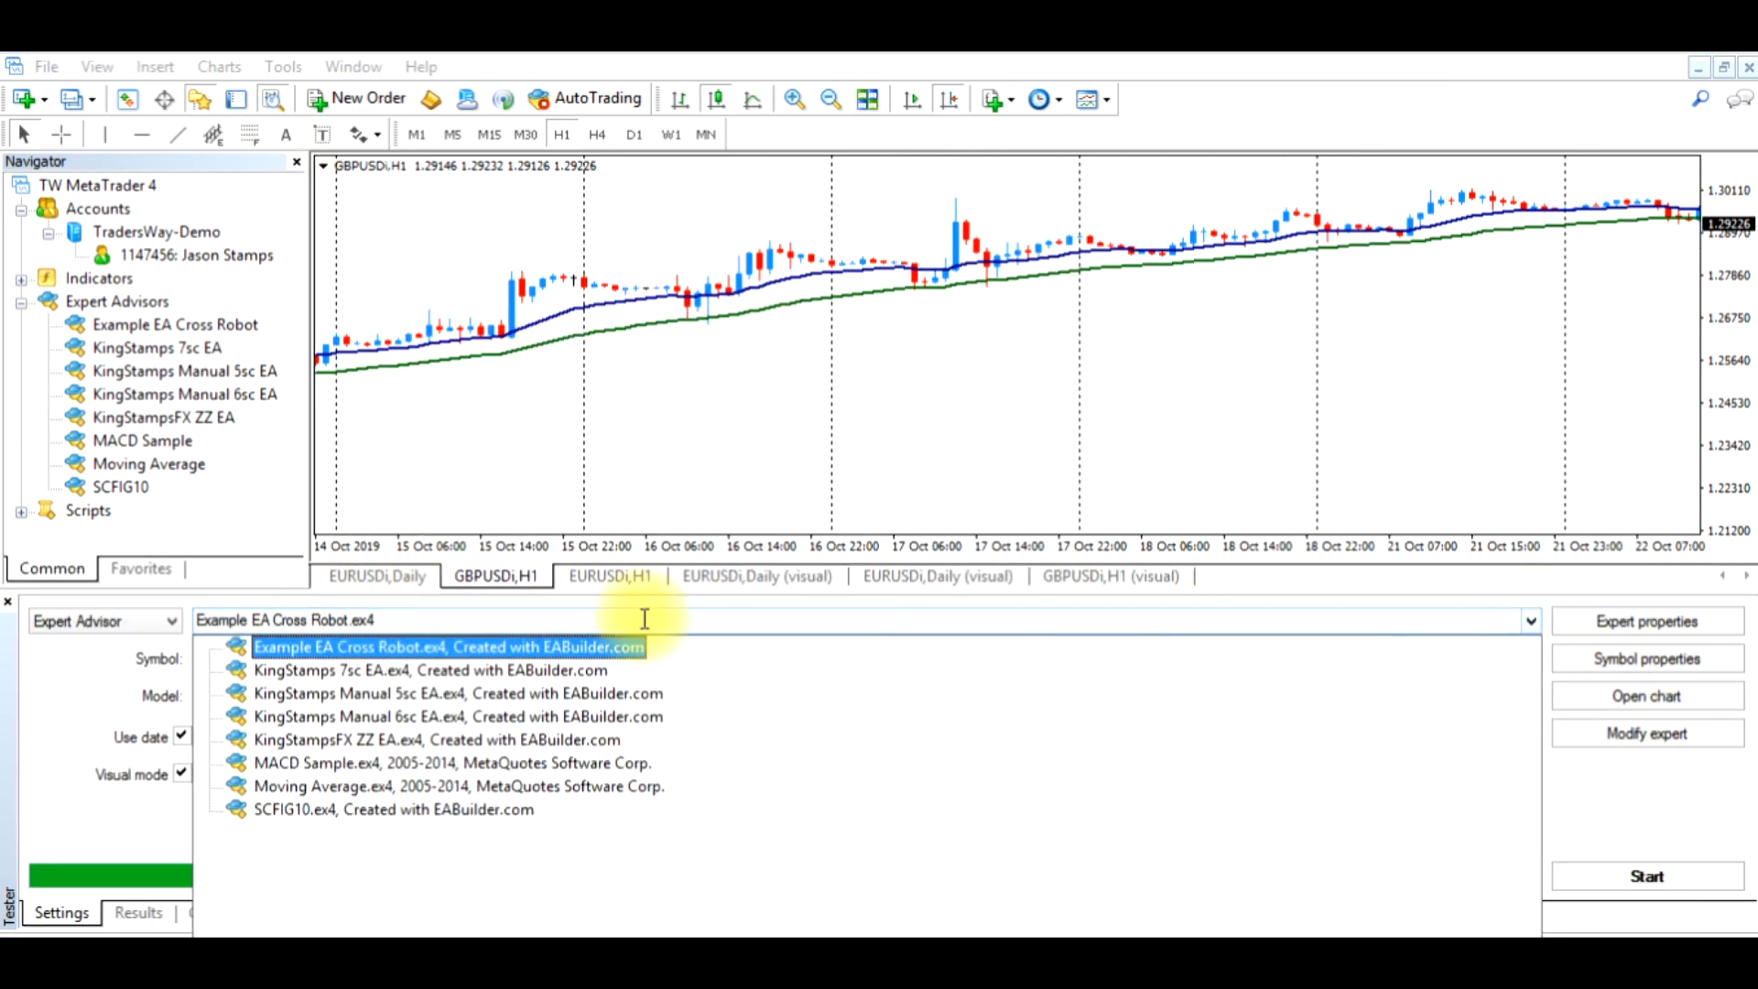
click(458, 645)
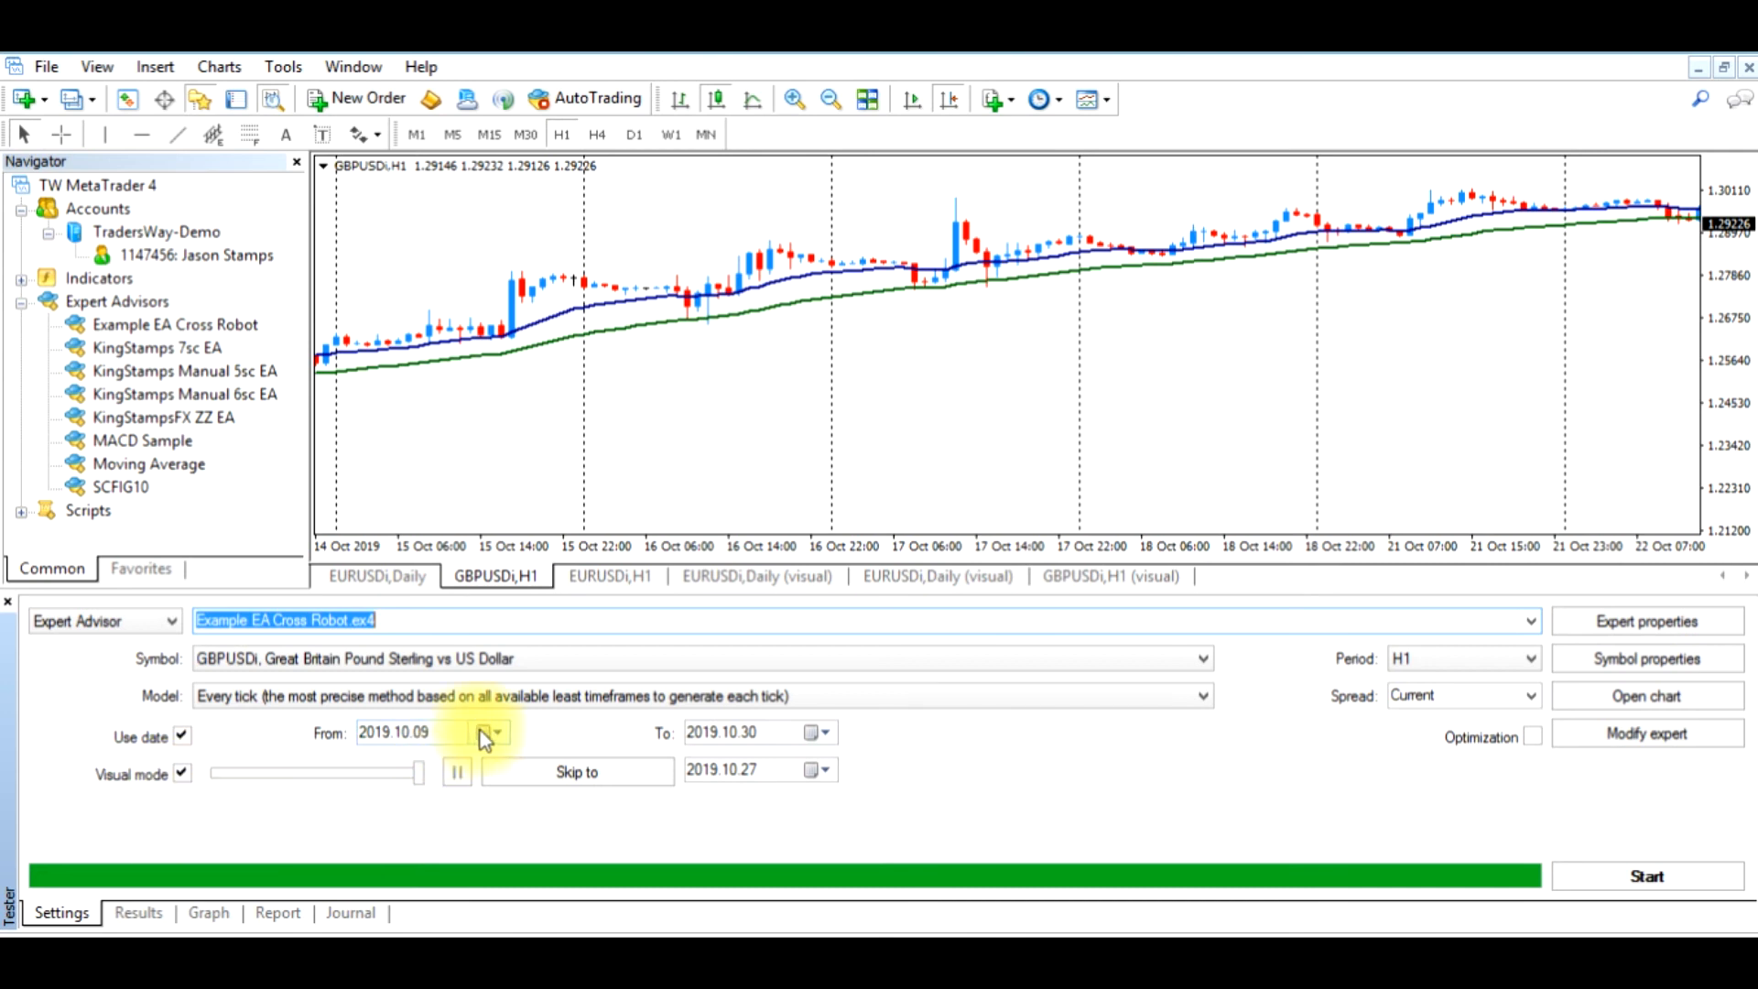
Examine the EMA crossover arrows along the GBPUSD H1 chart from 9 October to the end of October 2019
drag(502, 479, 1294, 465)
drag(836, 452, 1062, 460)
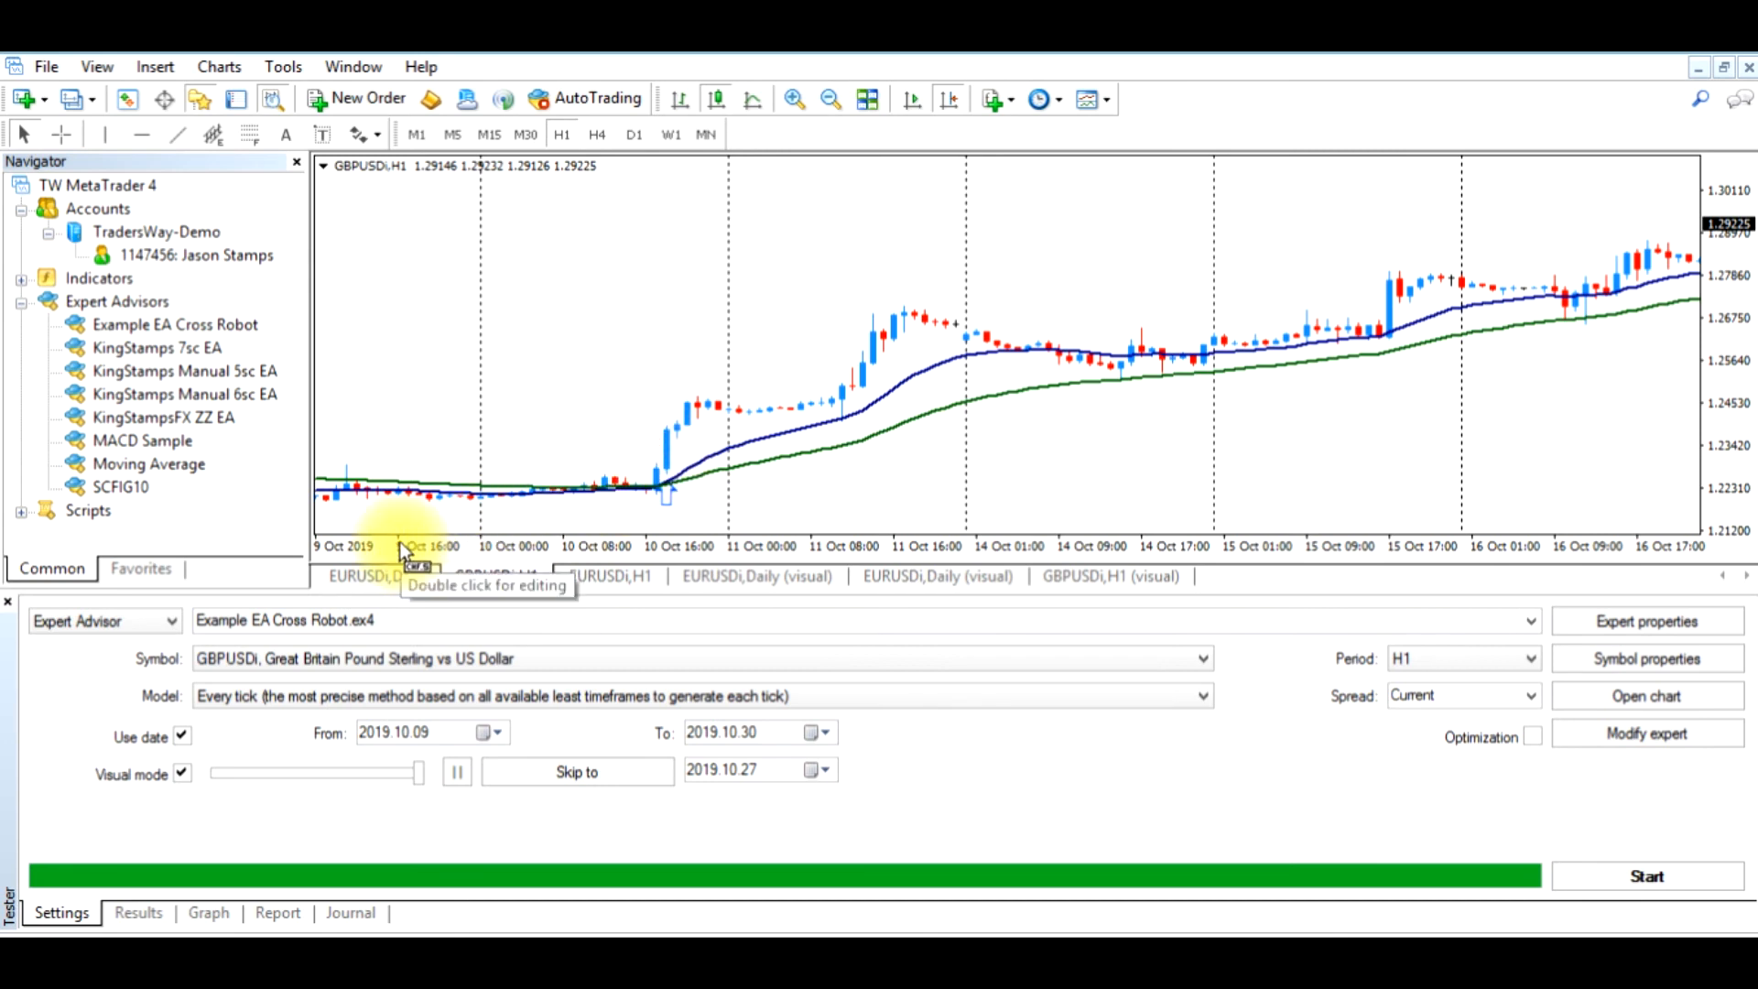
drag(1373, 430, 831, 396)
mouse_move(1164, 410)
mouse_down()
mouse_move(720, 404)
mouse_move(830, 425)
mouse_move(736, 425)
mouse_up()
drag(1182, 423, 862, 423)
mouse_move(1175, 426)
mouse_down()
mouse_move(1129, 430)
mouse_move(1461, 421)
mouse_up()
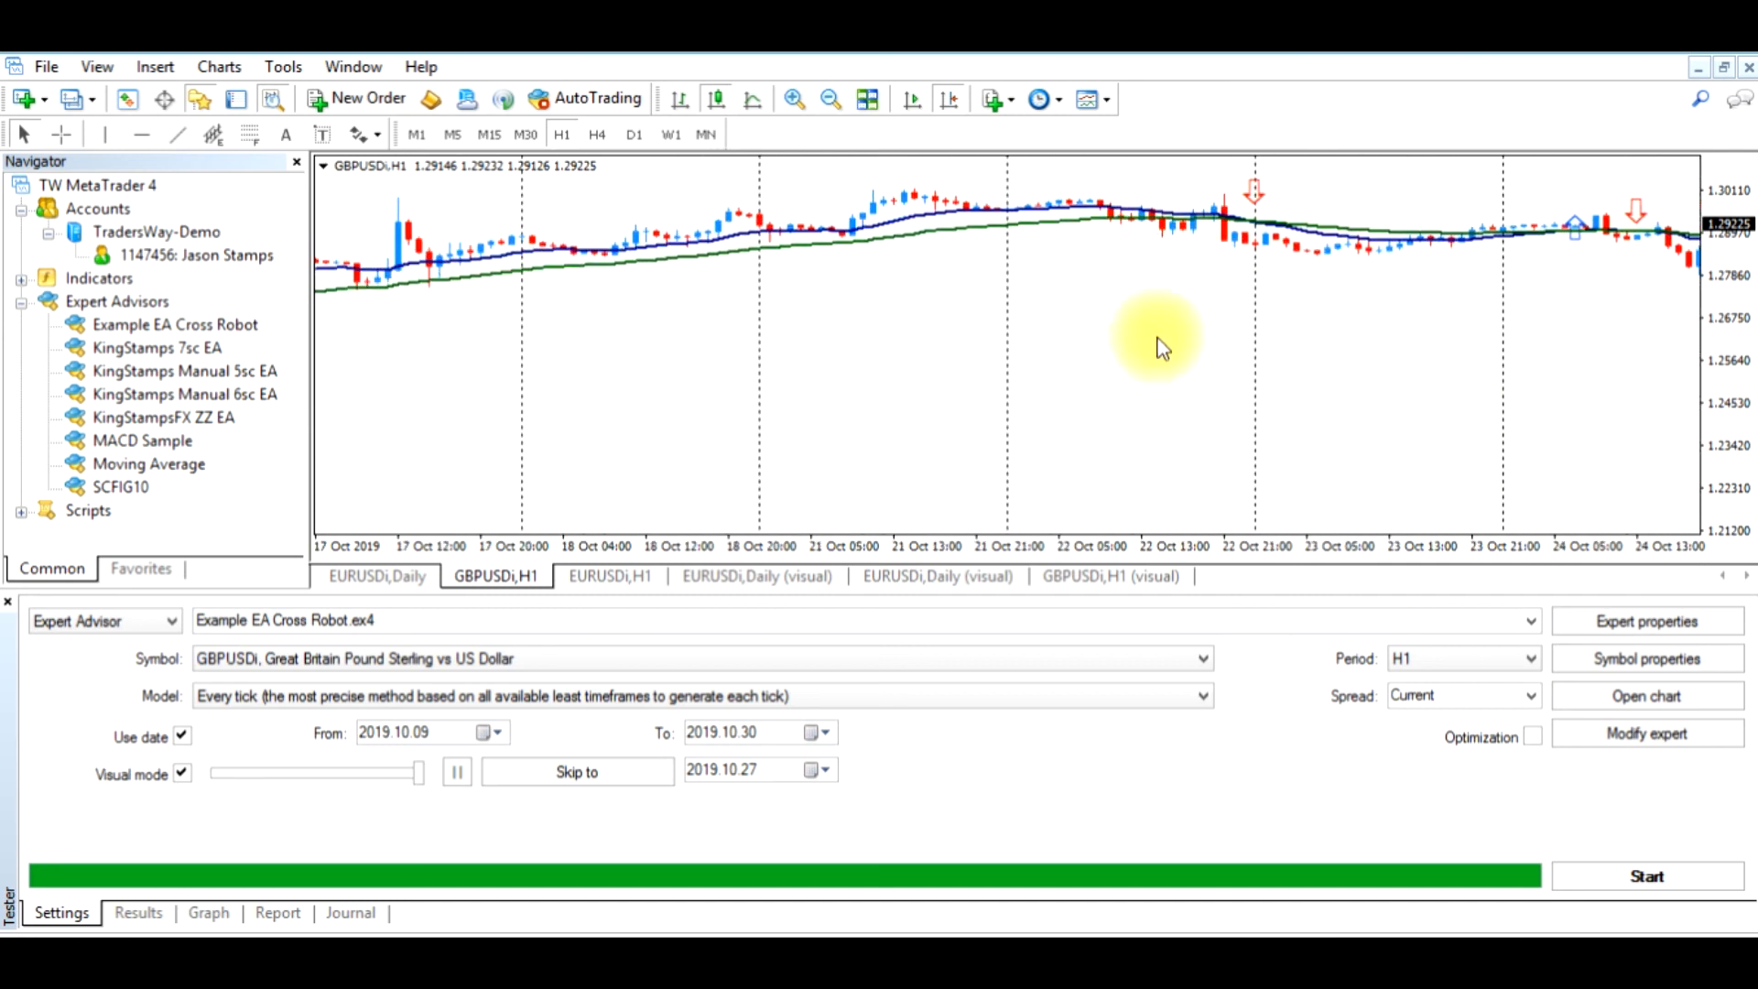
drag(1406, 455, 971, 456)
drag(1441, 298, 1227, 304)
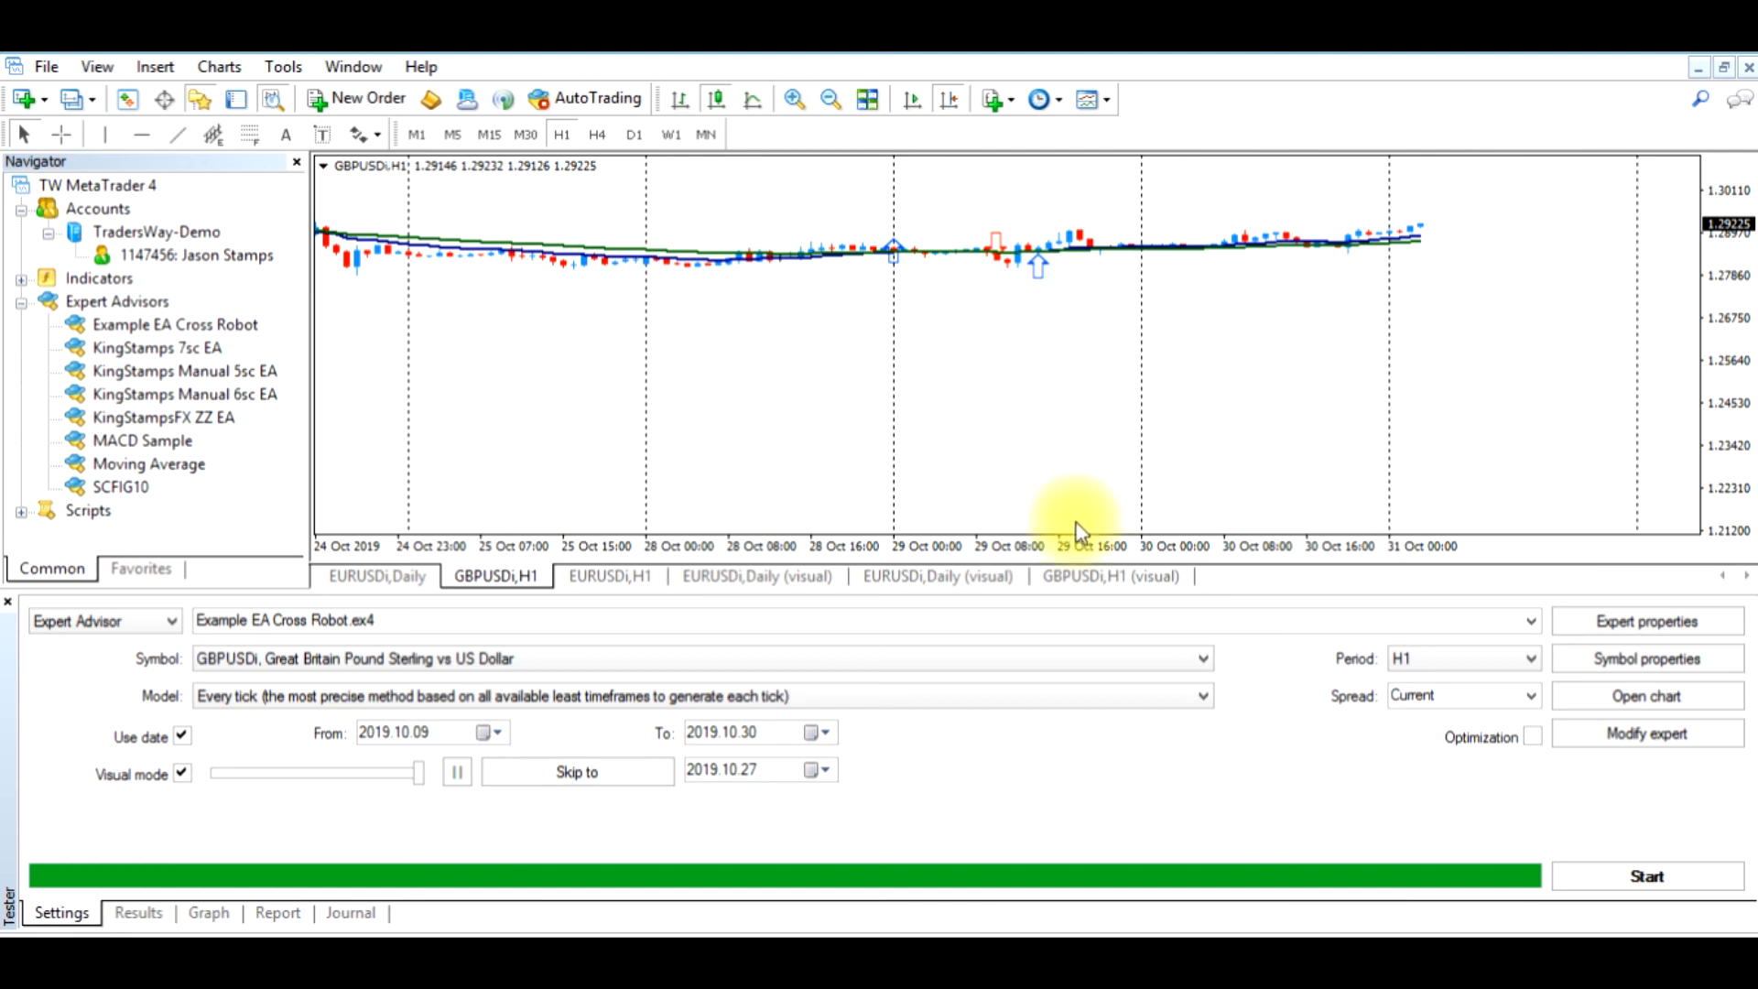
drag(1062, 482, 1091, 466)
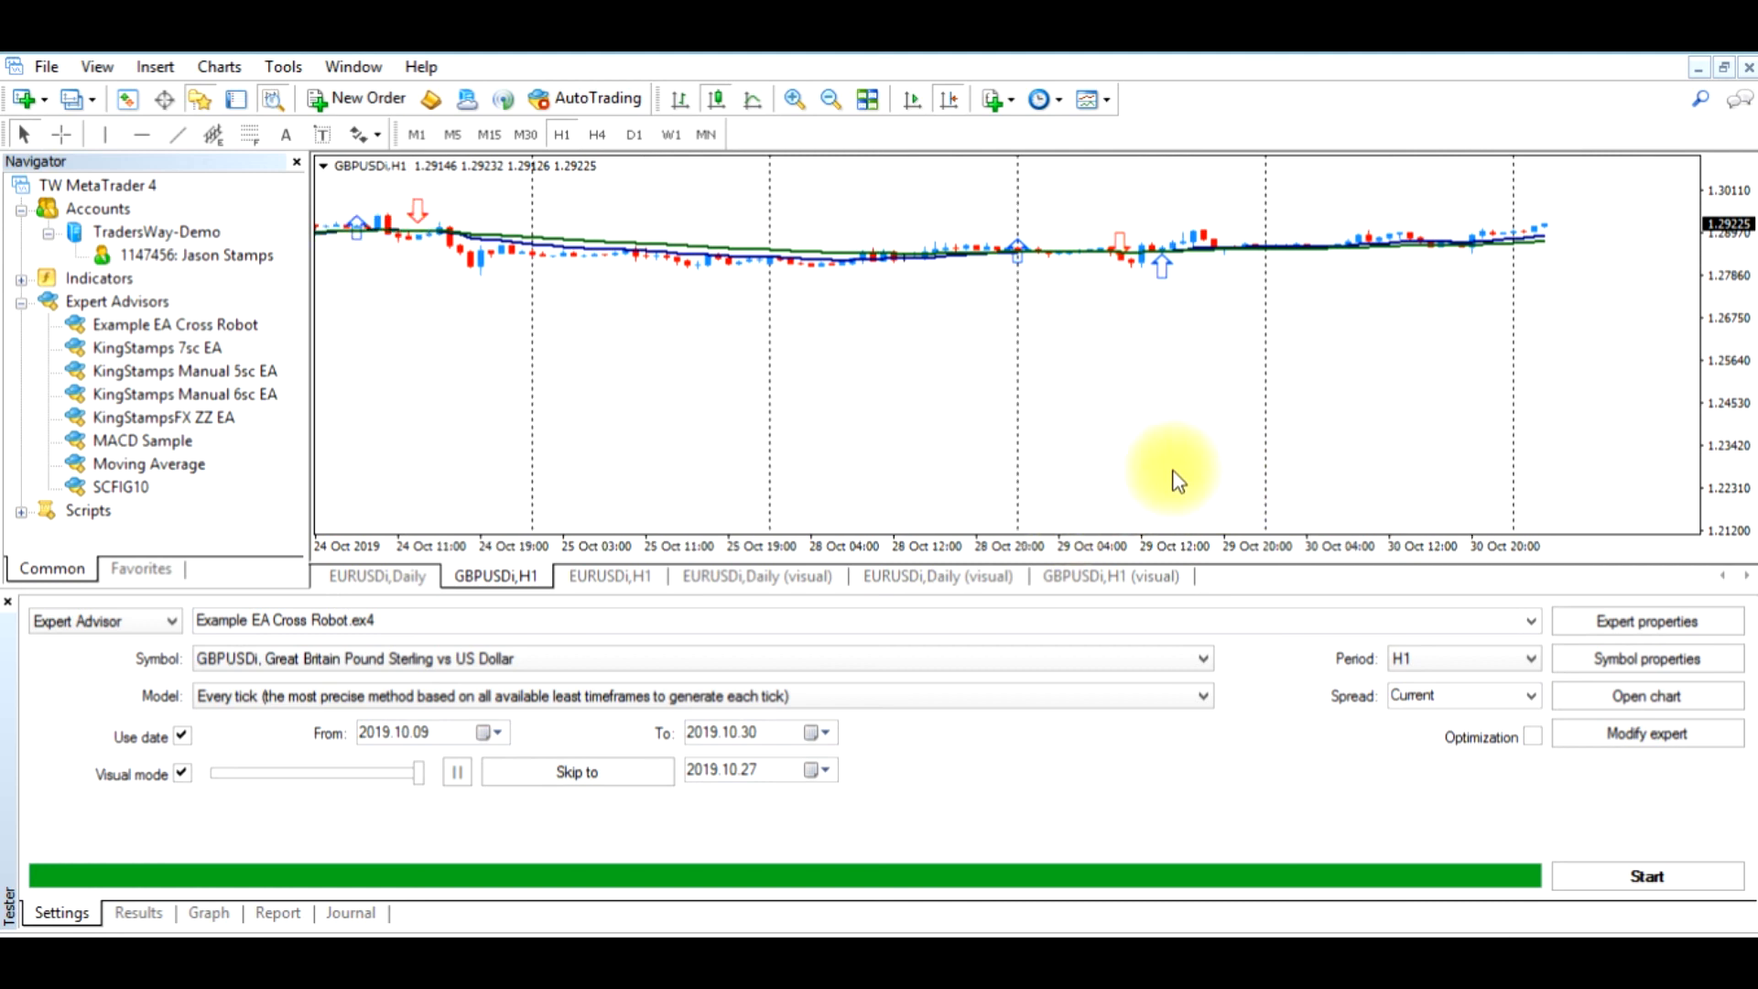
Set the test's end date to 2019.10.30 and start the visual backtest of Example EA Cross Robot
click(826, 737)
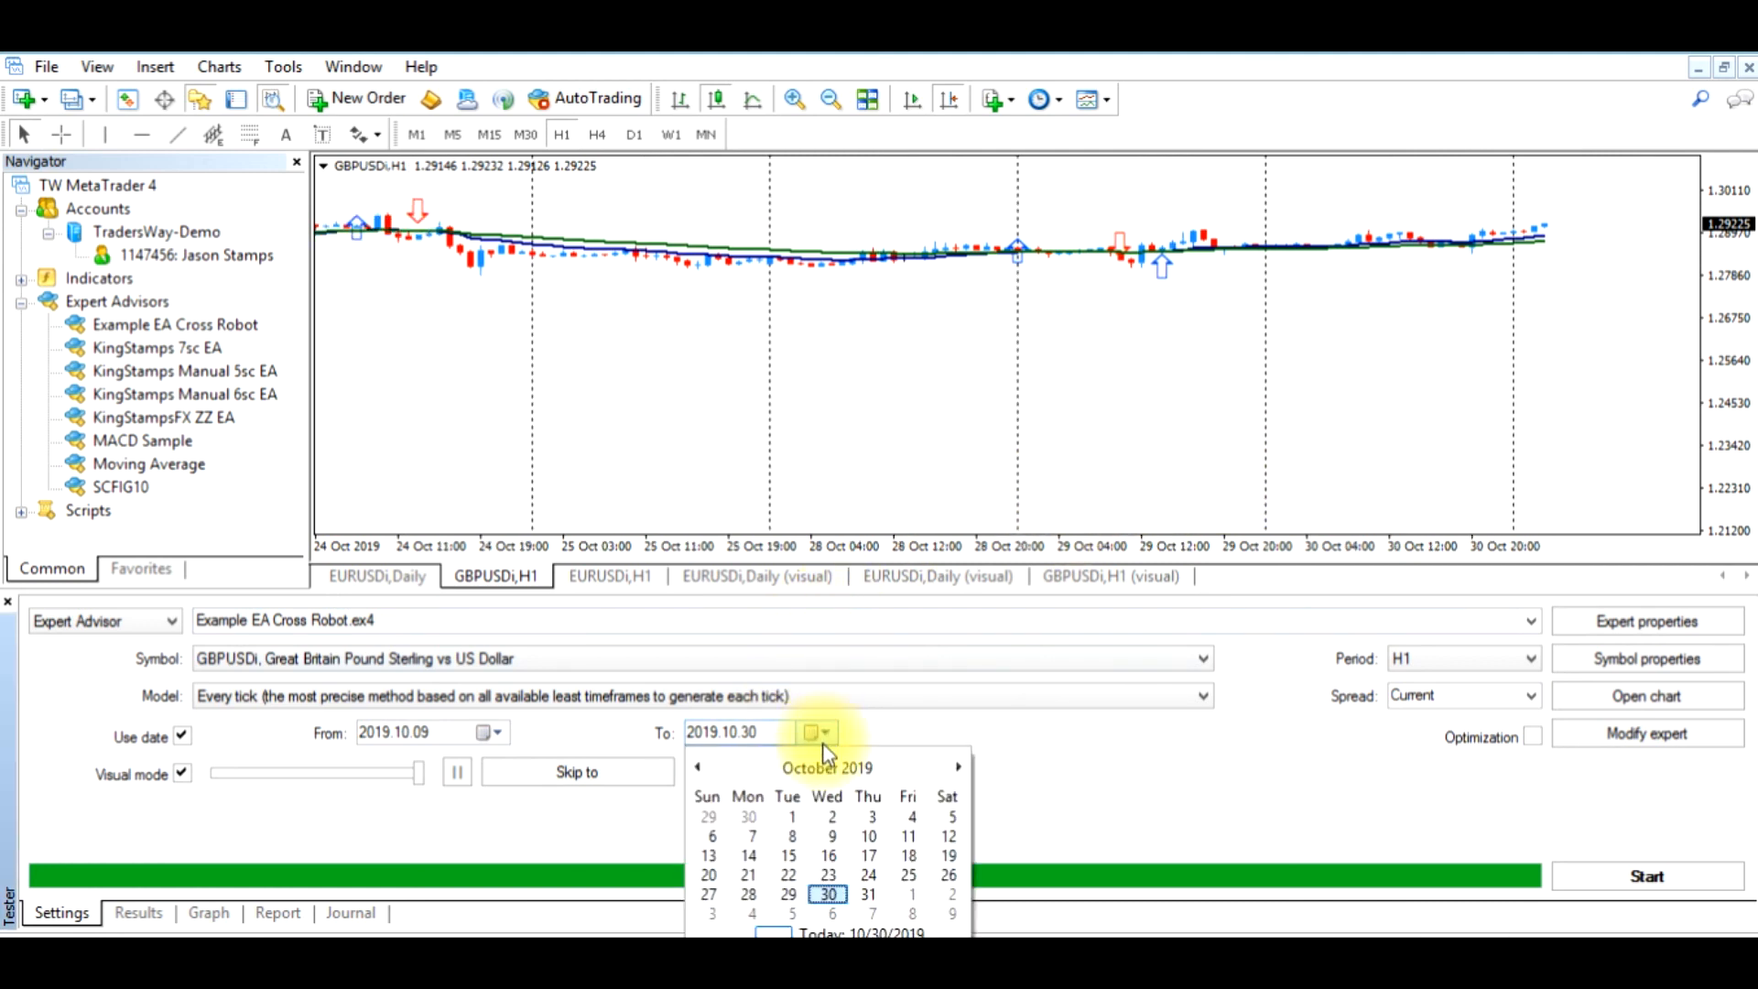
click(831, 893)
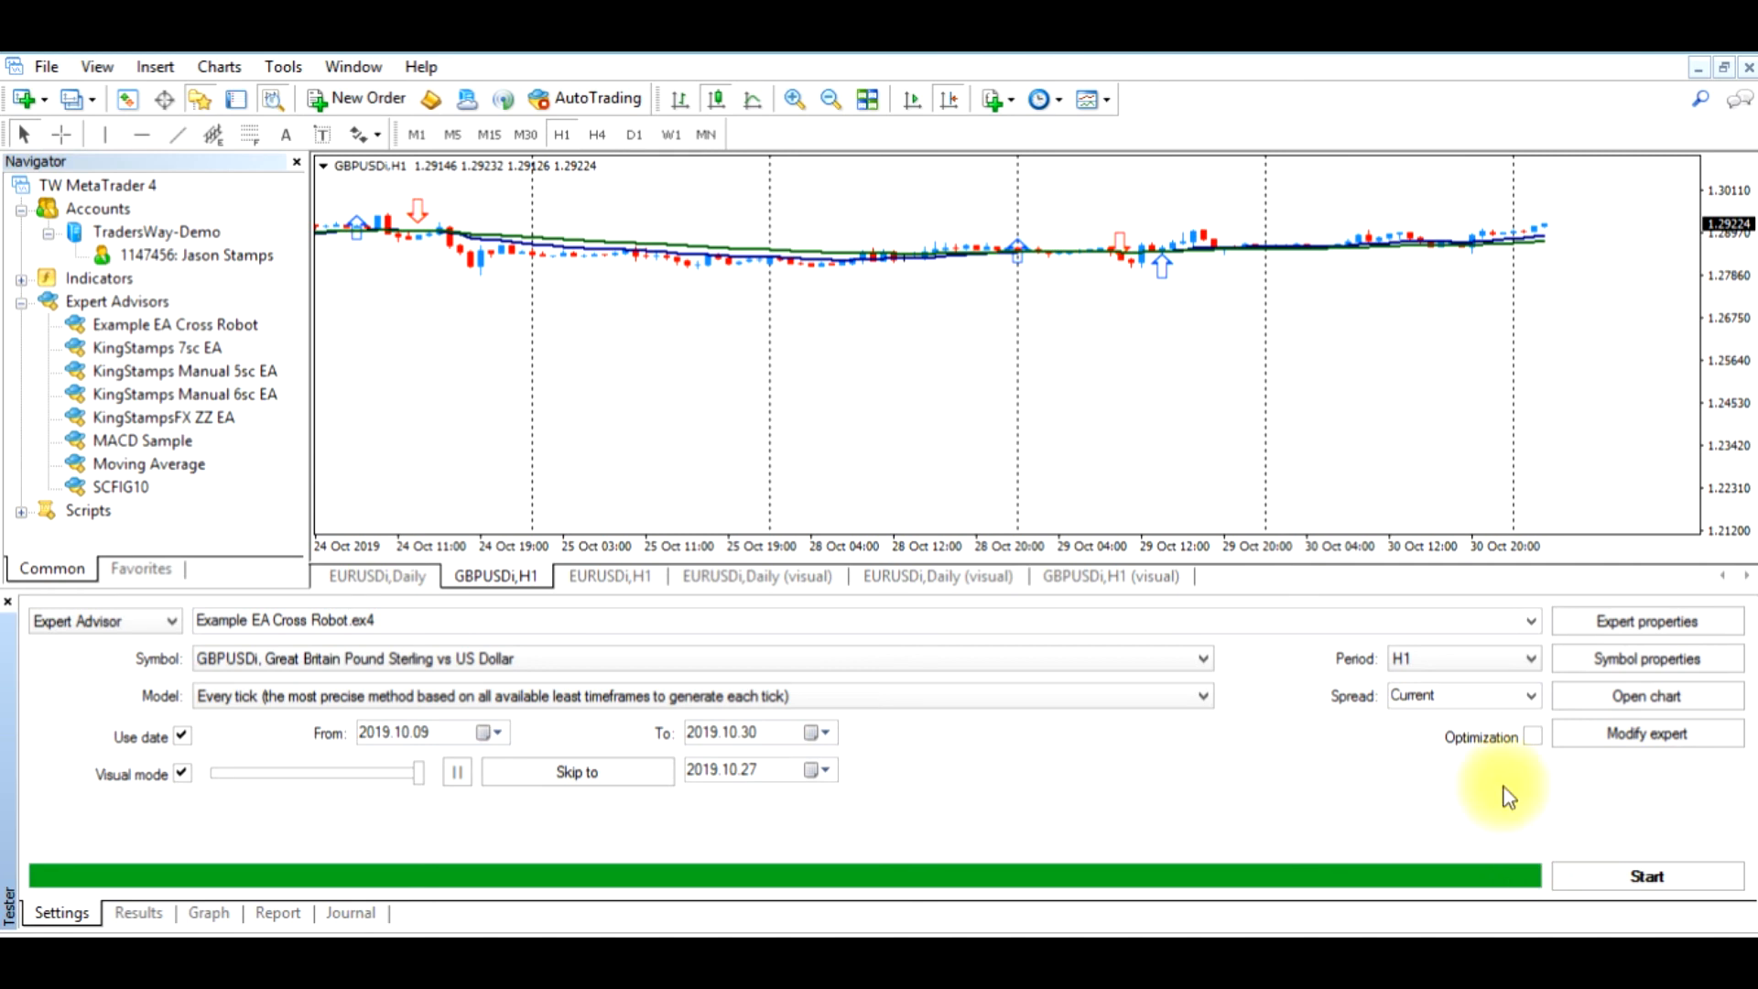
click(1572, 873)
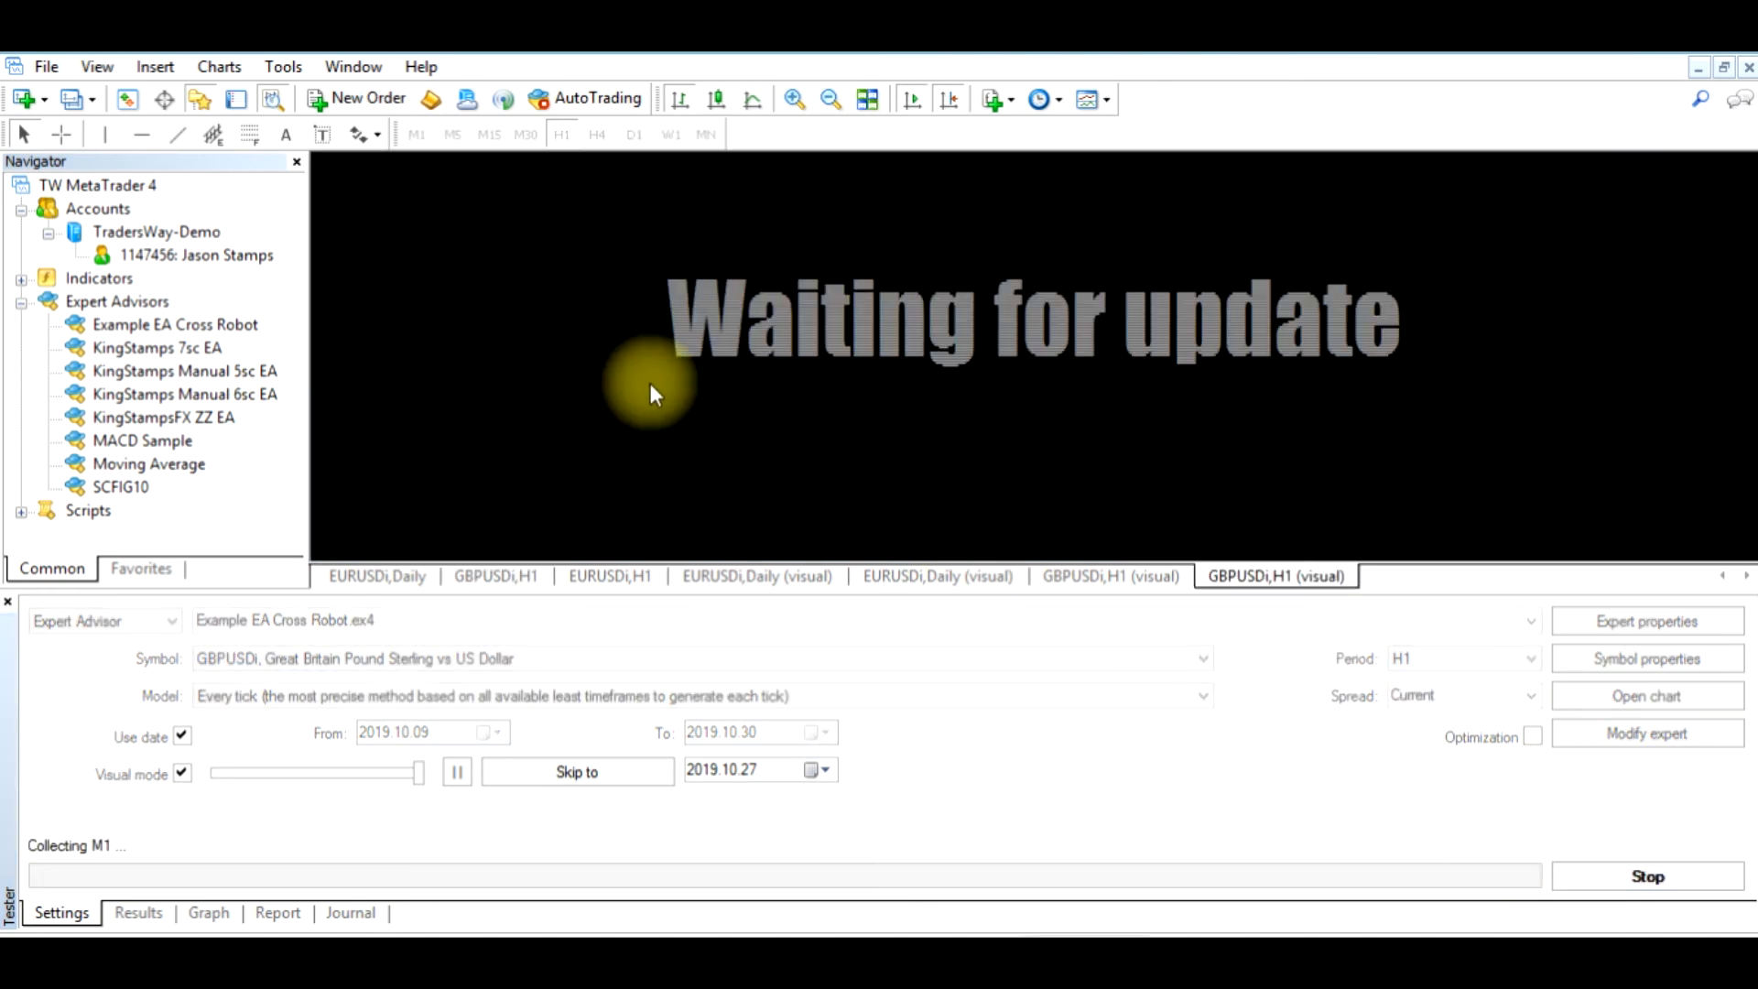
Load the template Example Template for EA.tpl onto the visual backtest chart
right_click(618, 377)
mouse_move(672, 463)
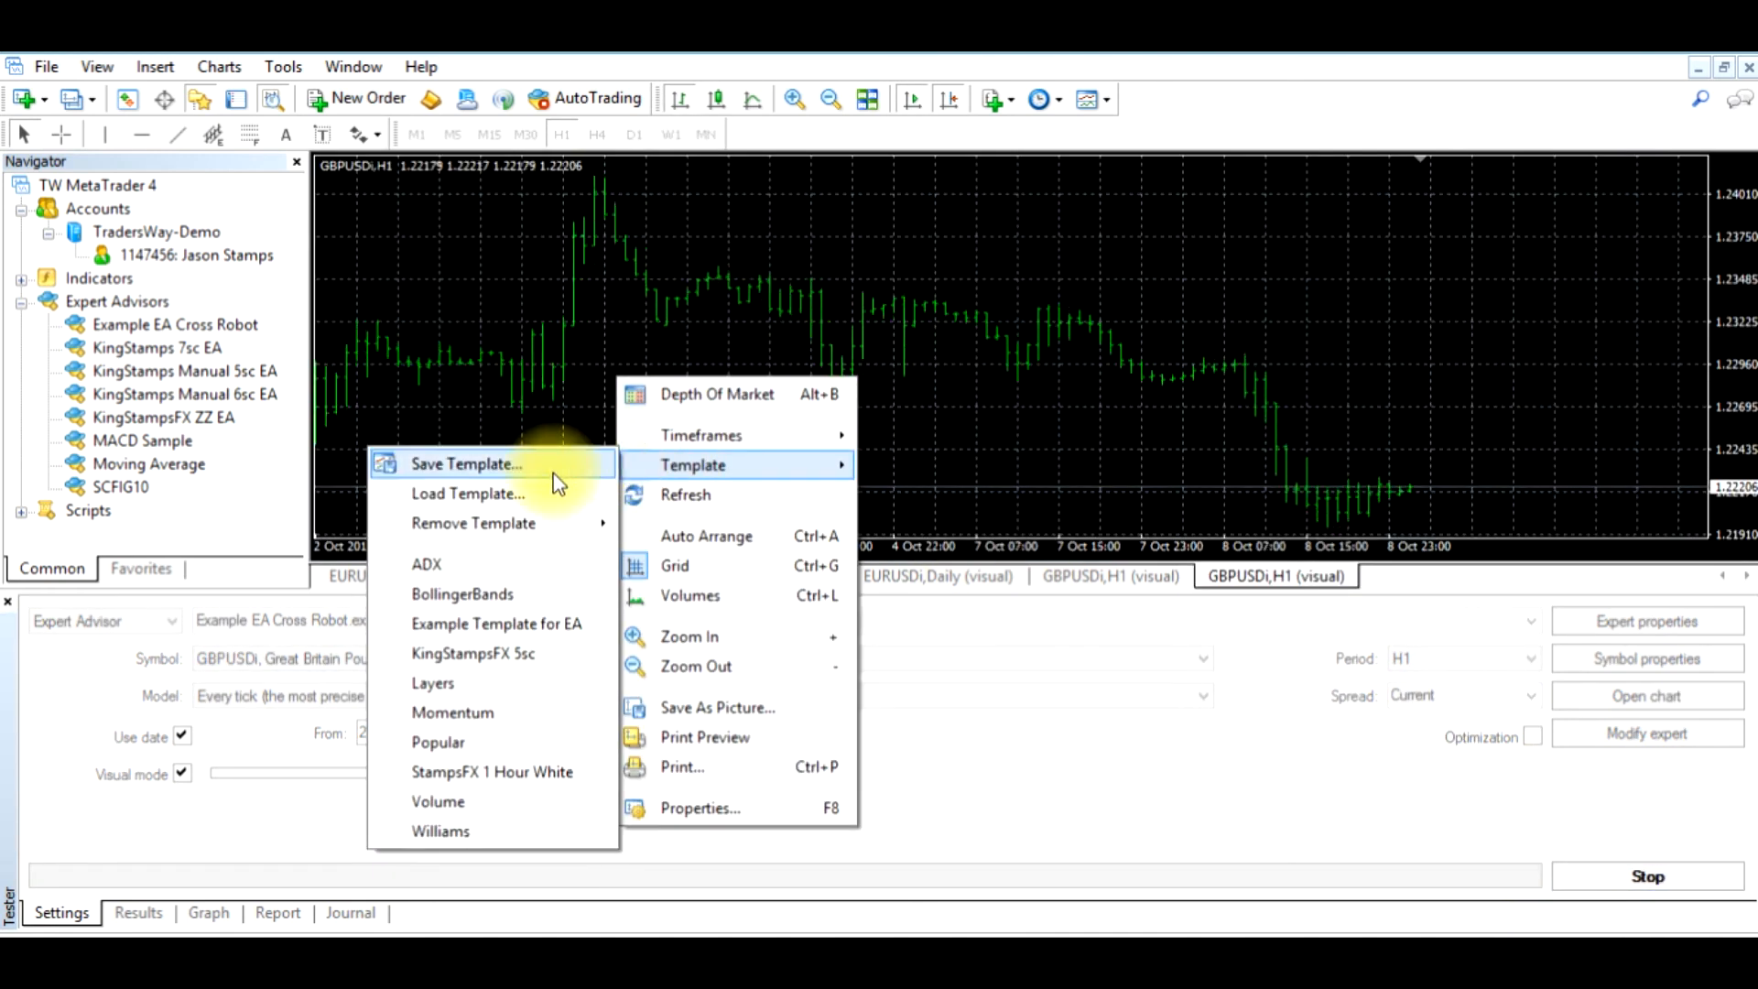
click(525, 490)
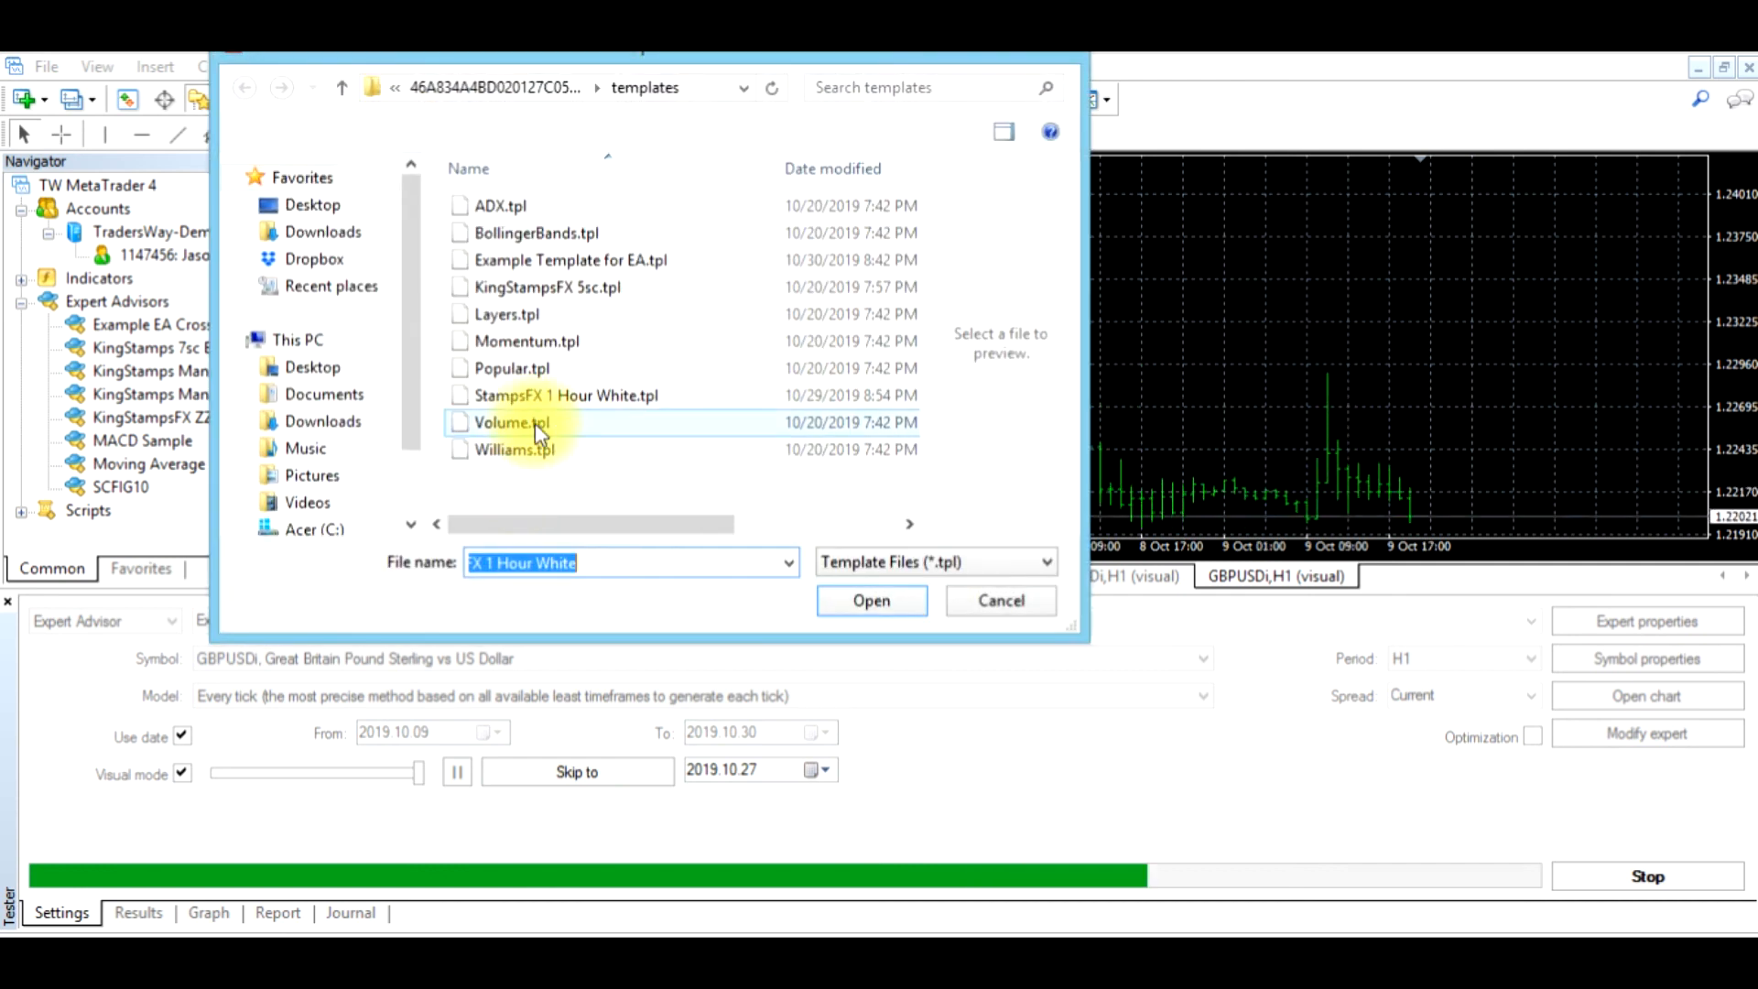
click(546, 258)
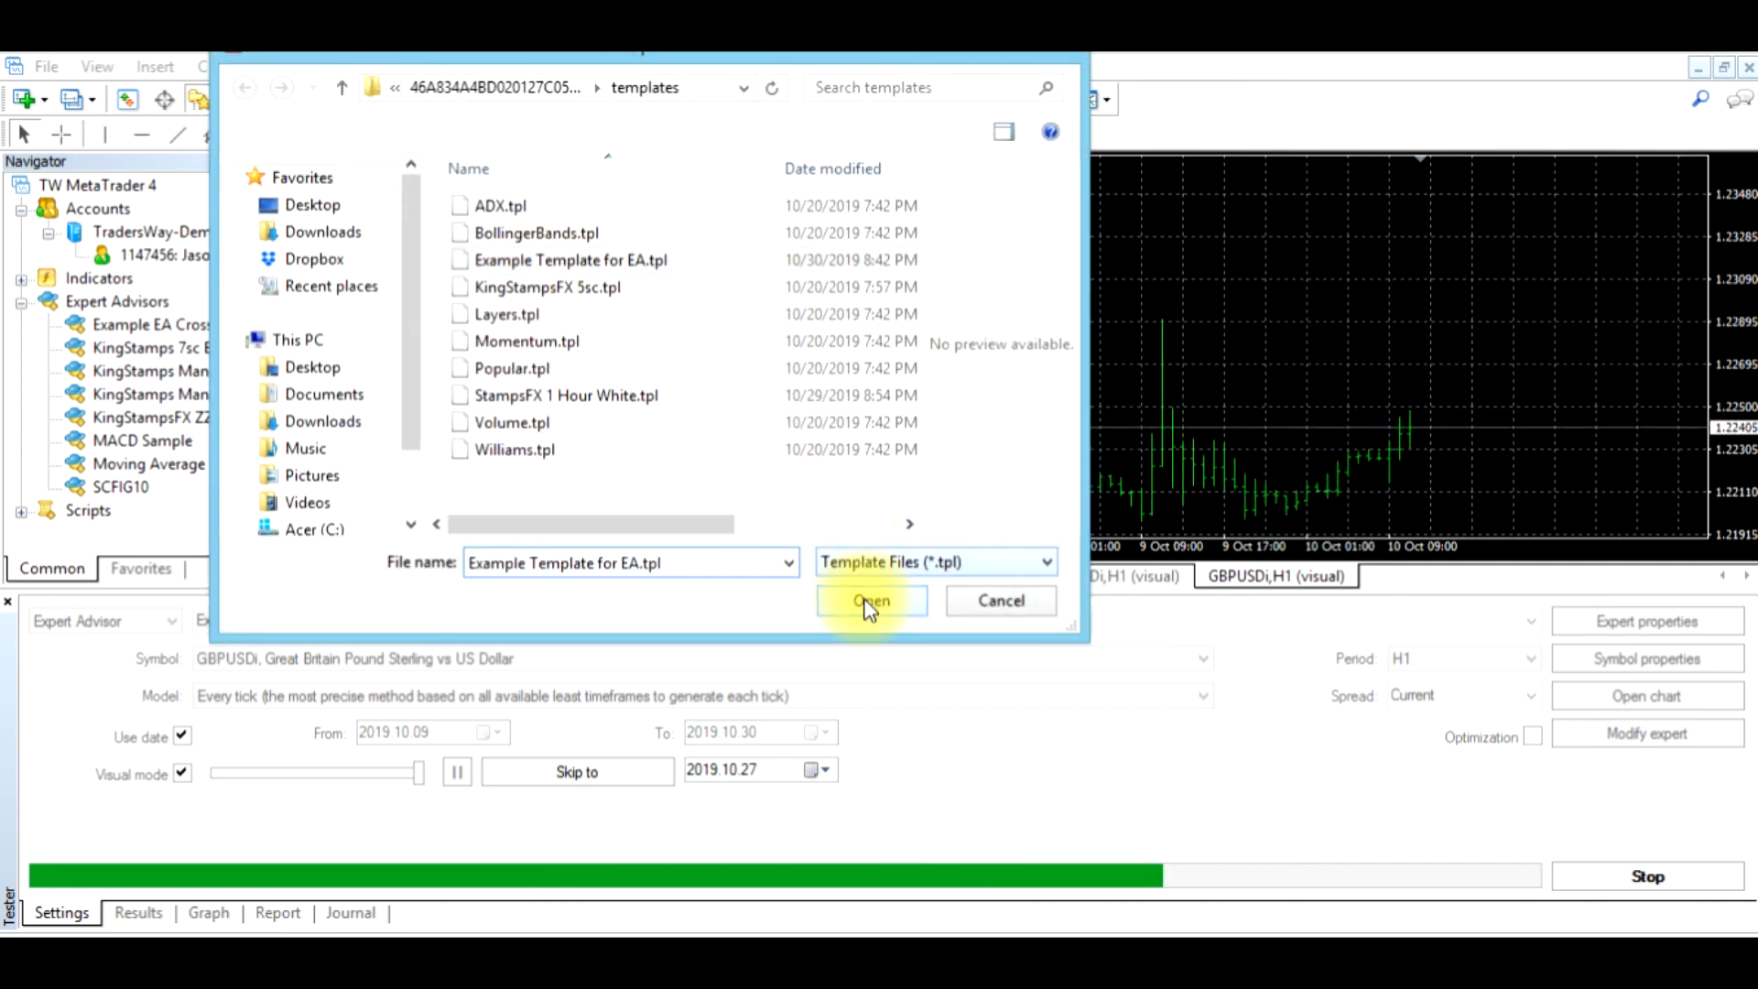
click(870, 600)
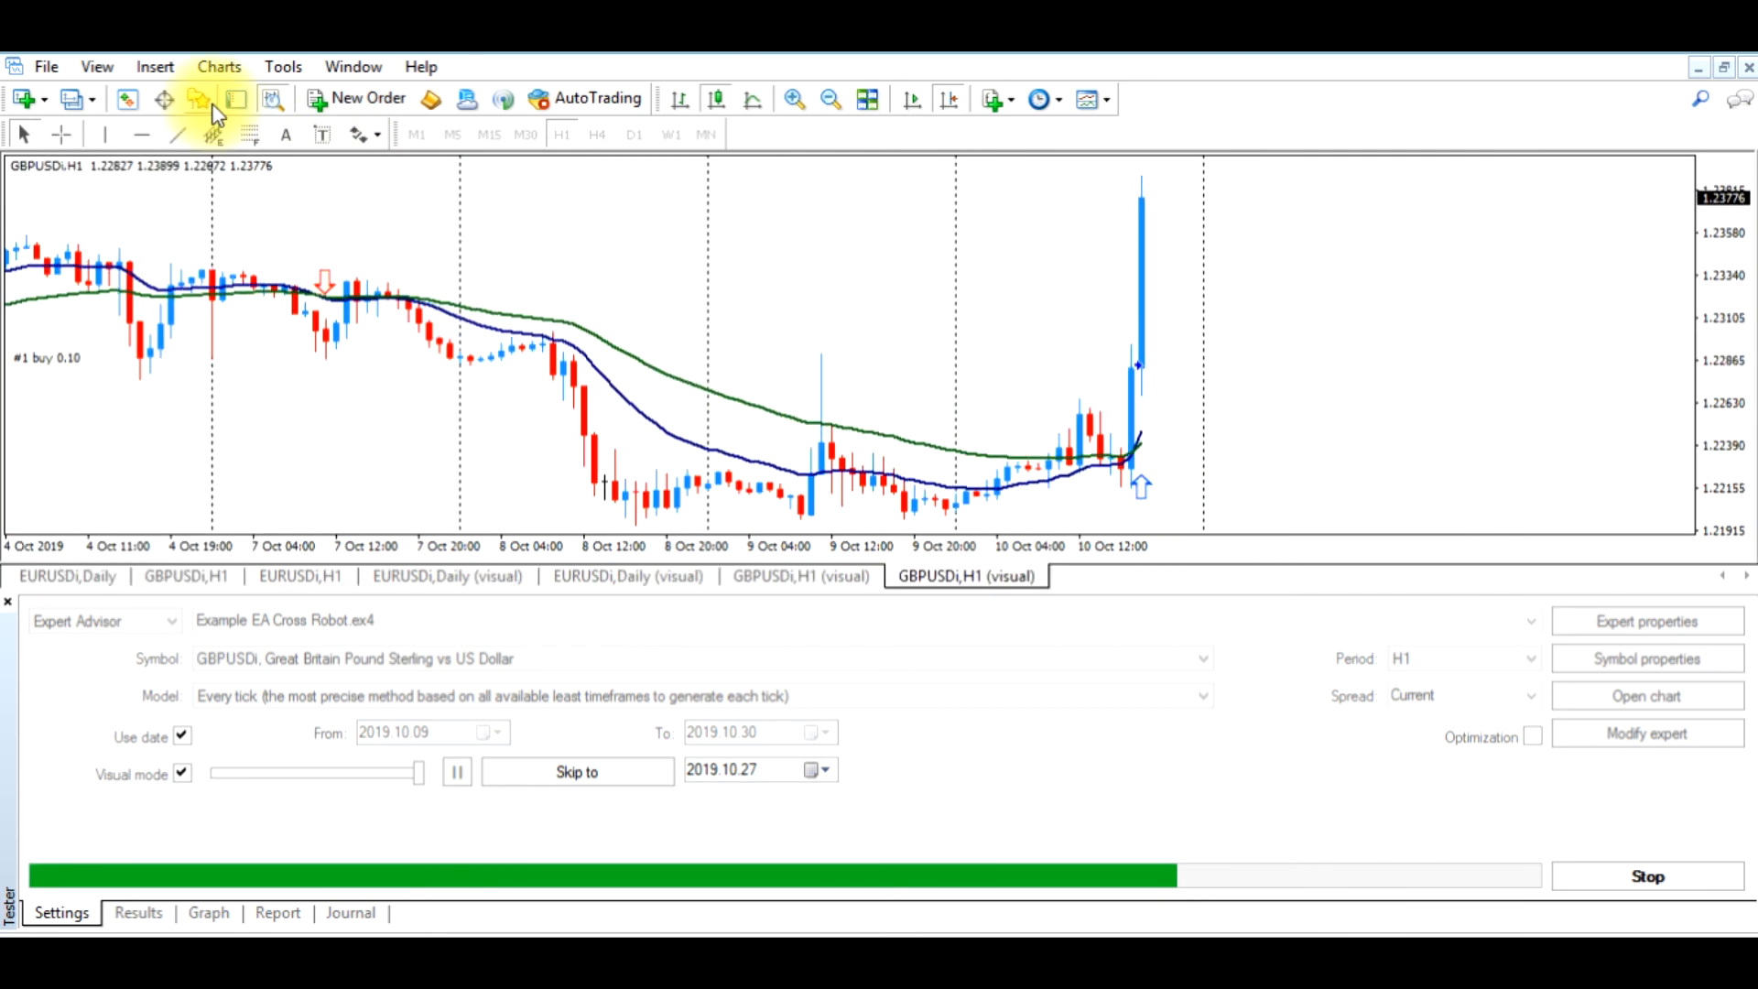
Hide the Strategy Tester to enlarge the visual chart and turn on auto-scroll to follow the backtest
click(271, 101)
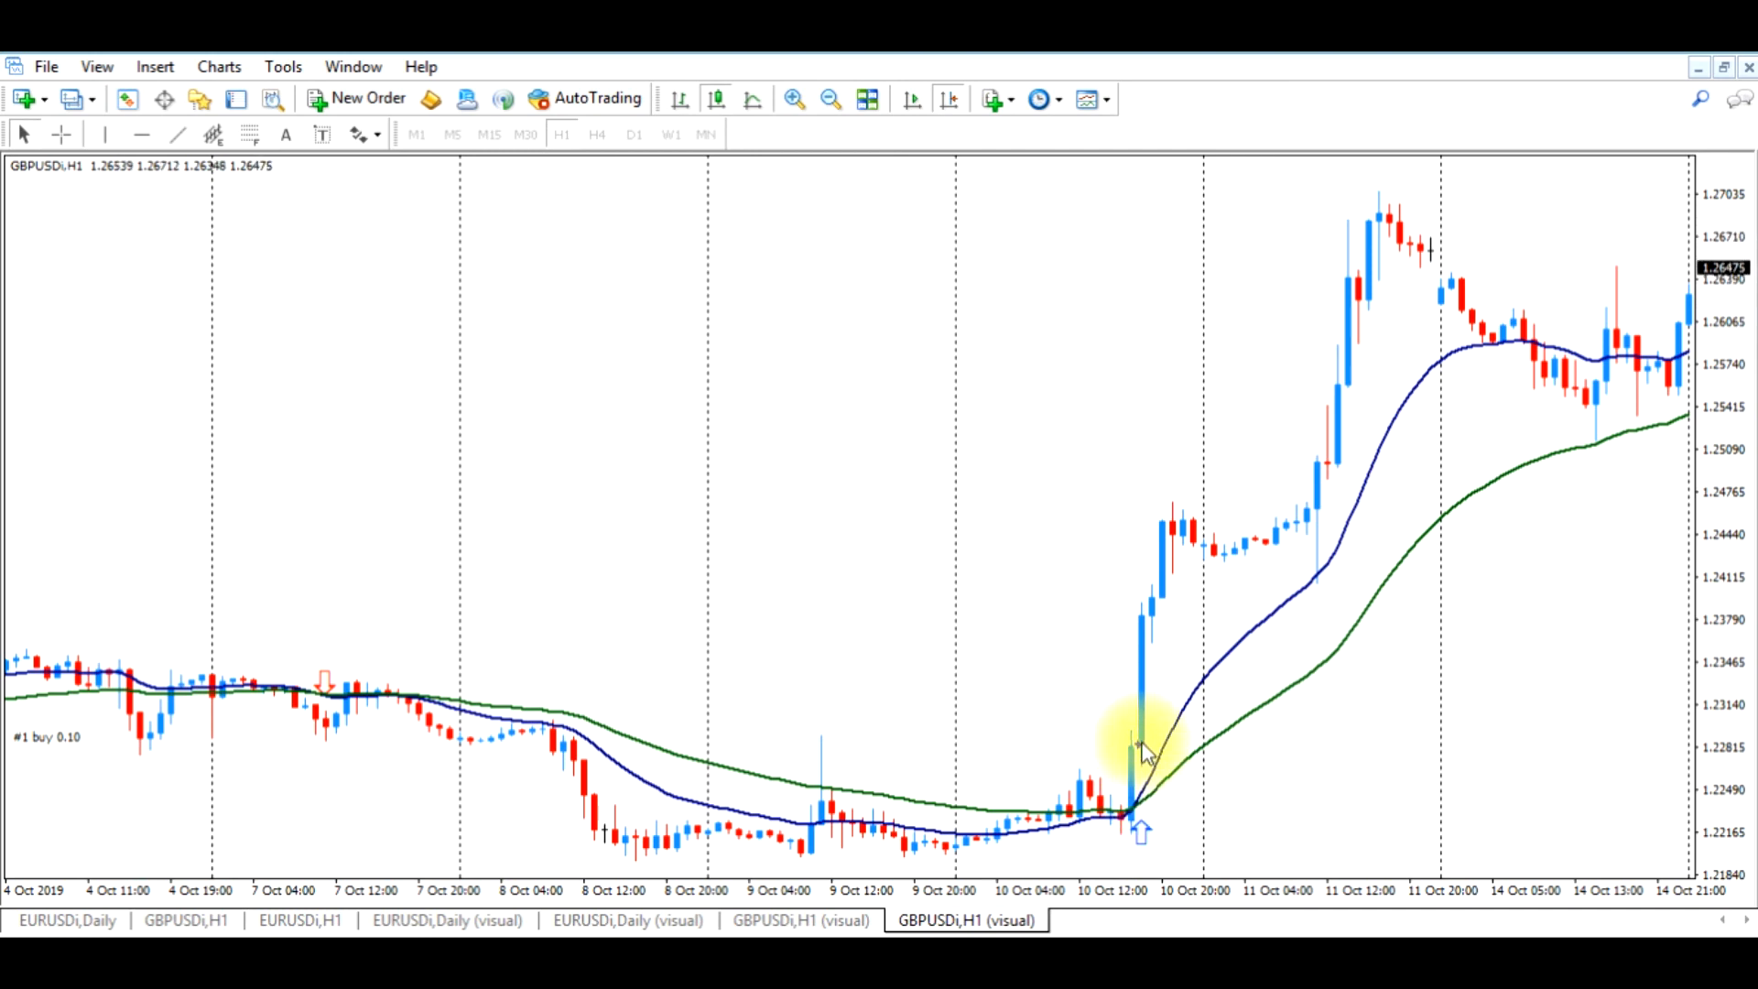
click(918, 101)
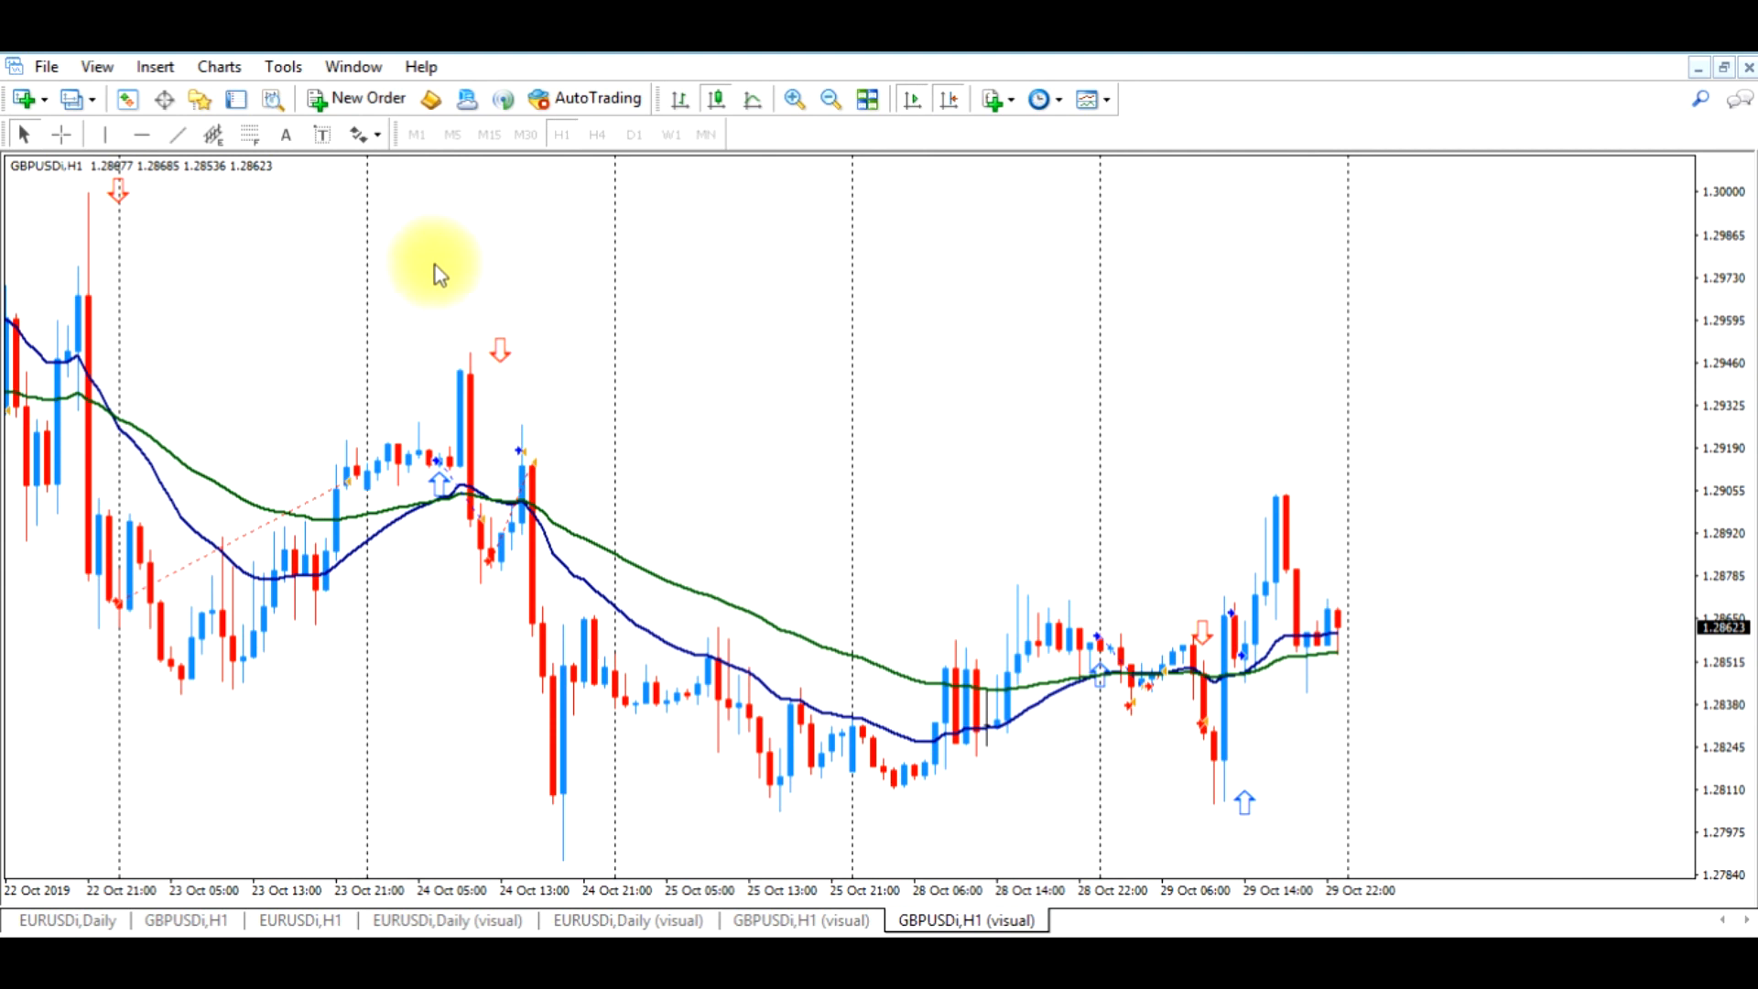
Show the Strategy Tester again and review the profit of each closed trade in the backtest results
click(271, 99)
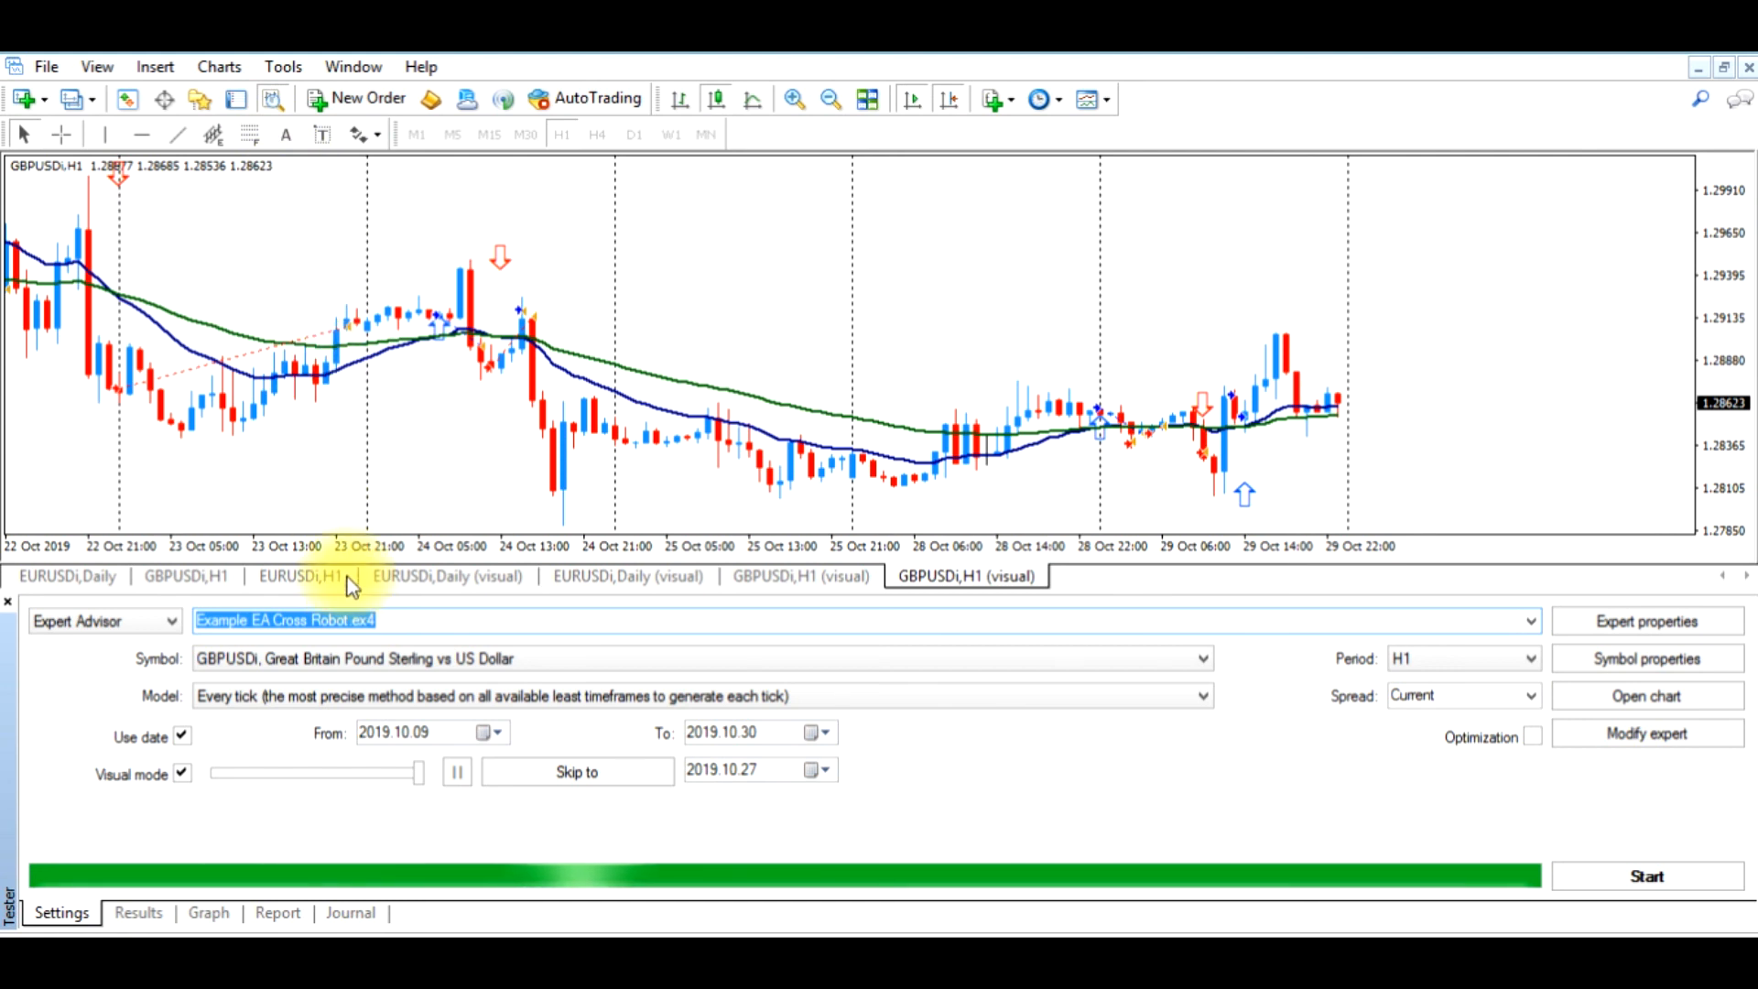
click(139, 912)
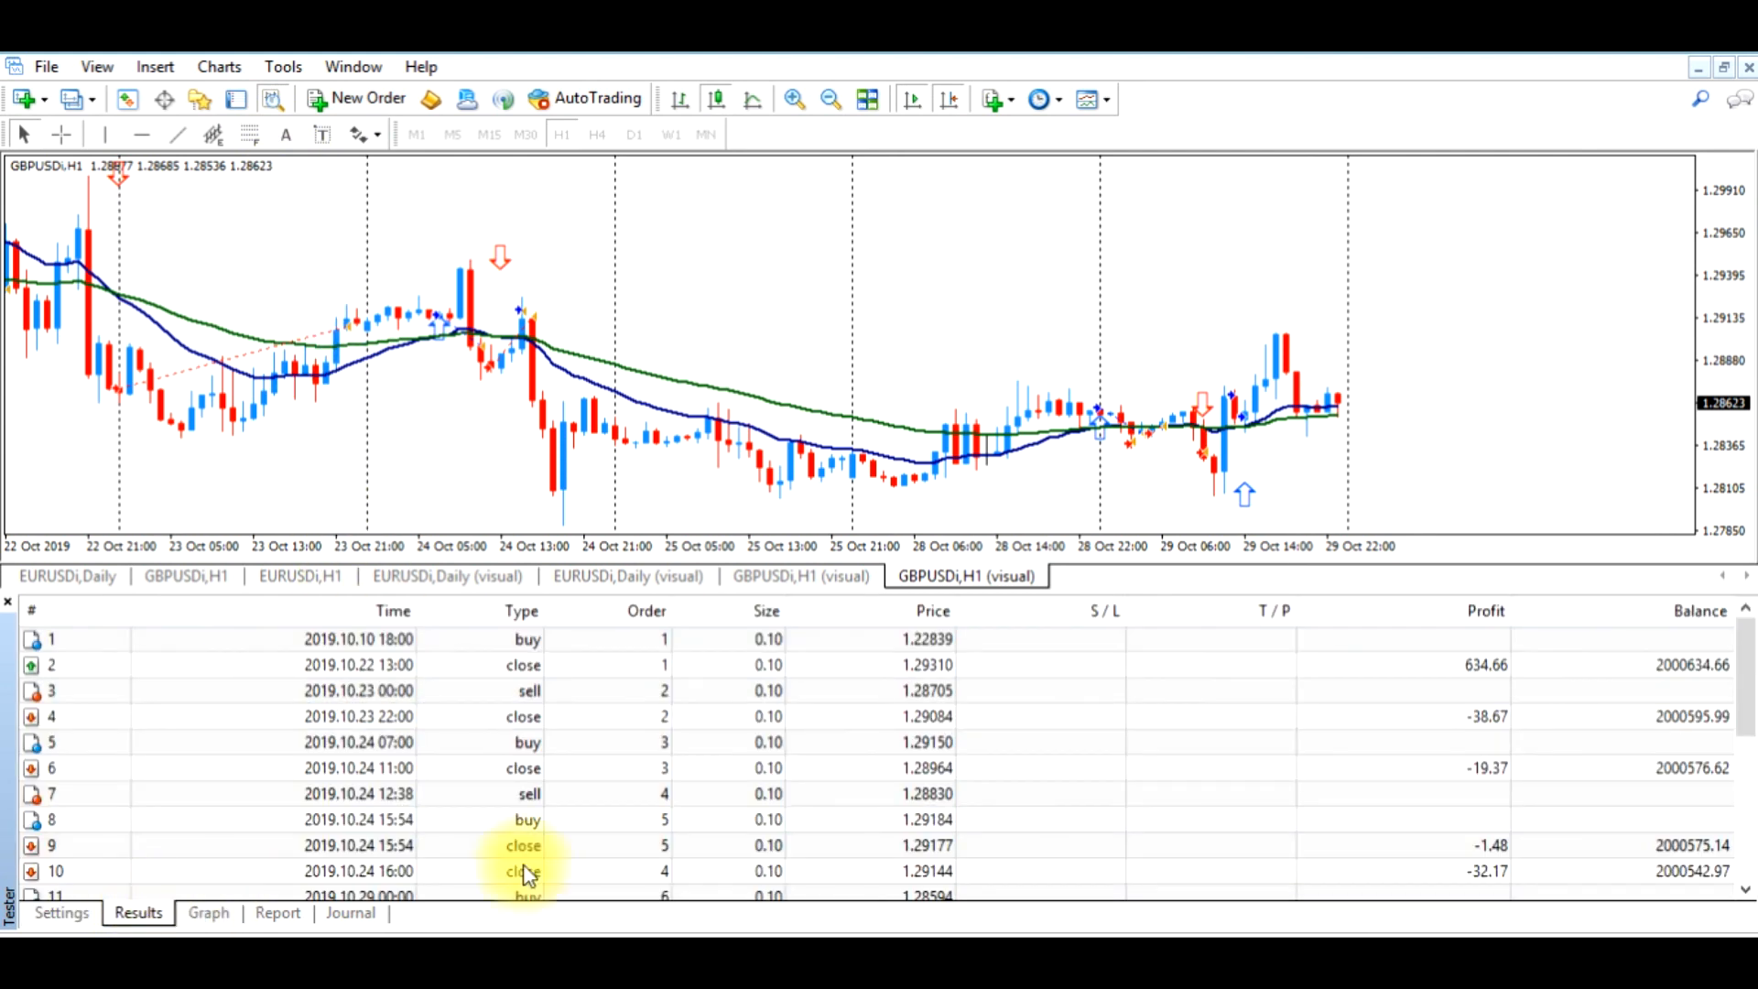
click(1447, 665)
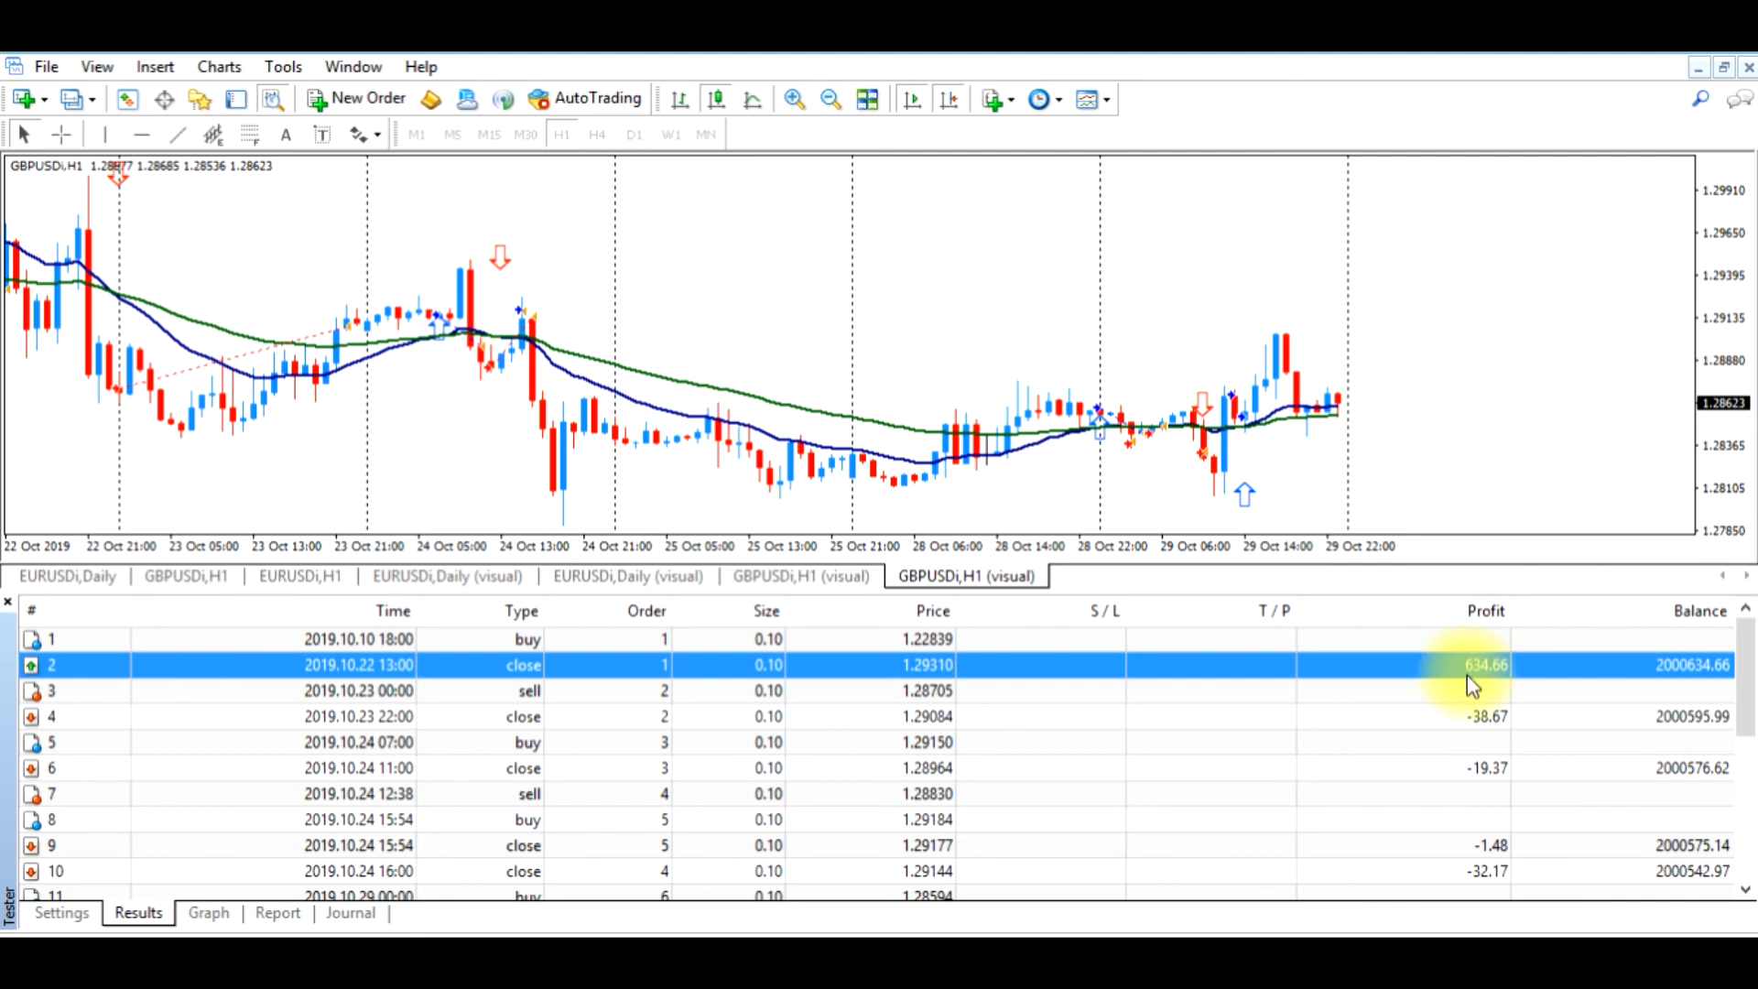
click(1469, 723)
click(1454, 767)
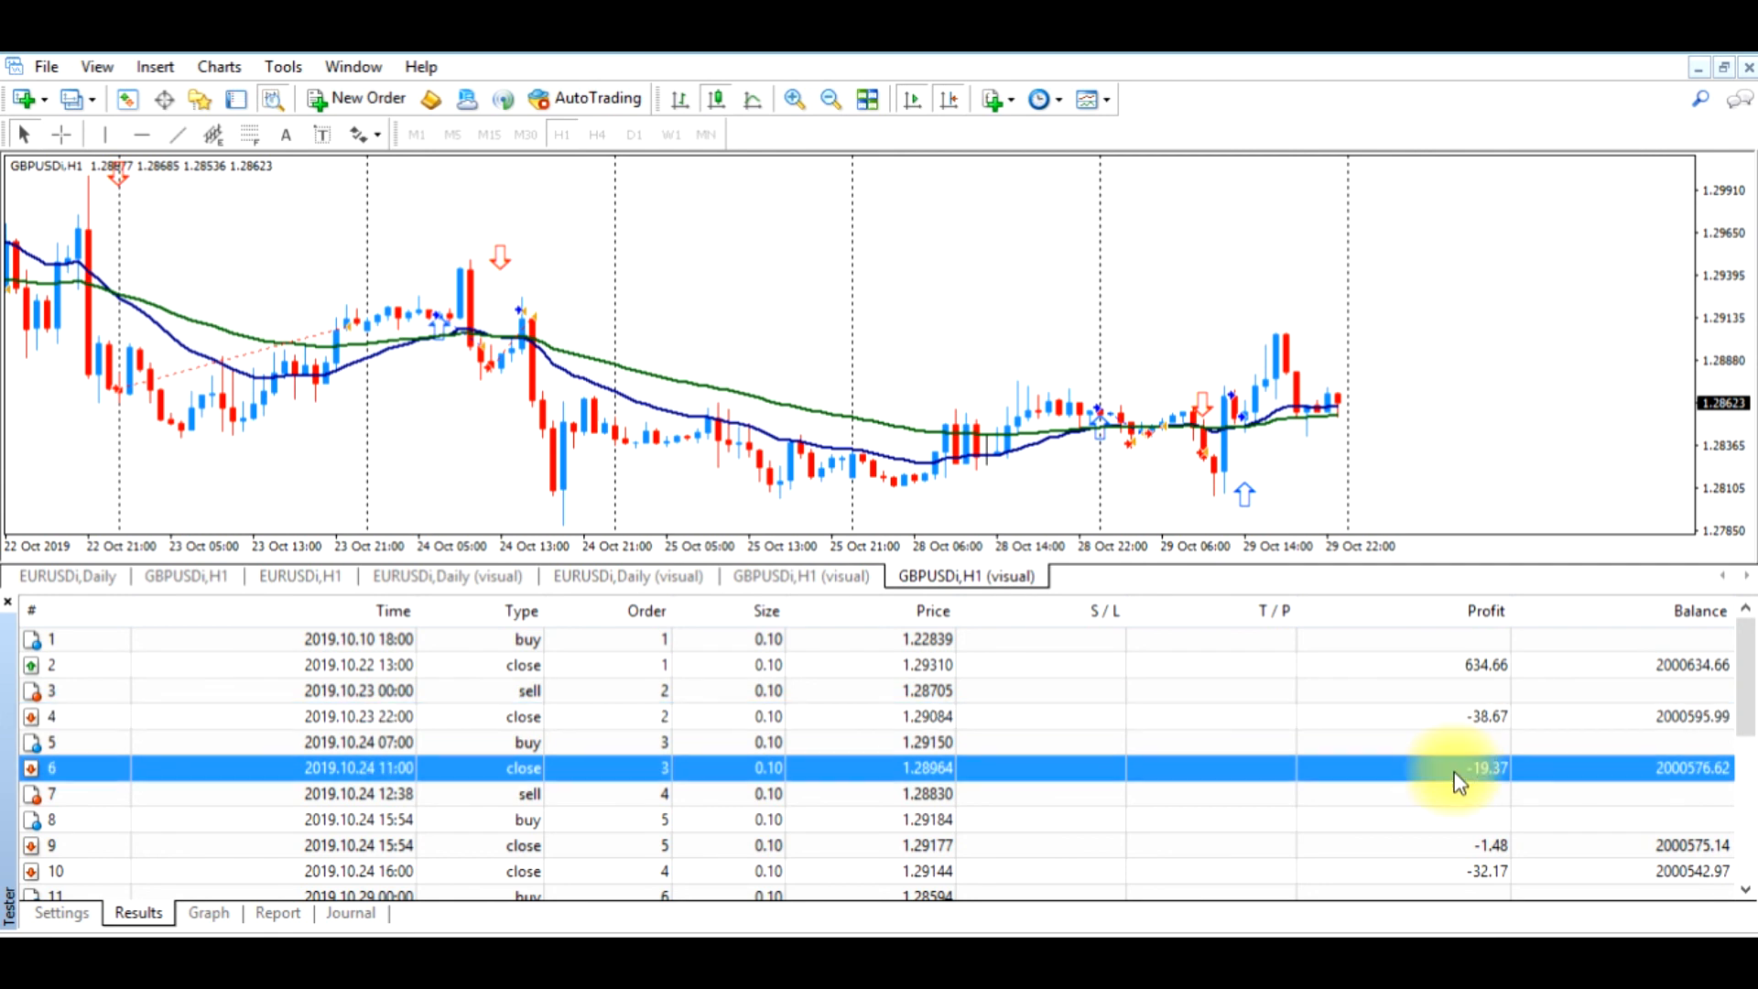
click(1453, 845)
click(1452, 866)
scroll(1428, 823, down, 2)
scroll(1410, 769, down, 2)
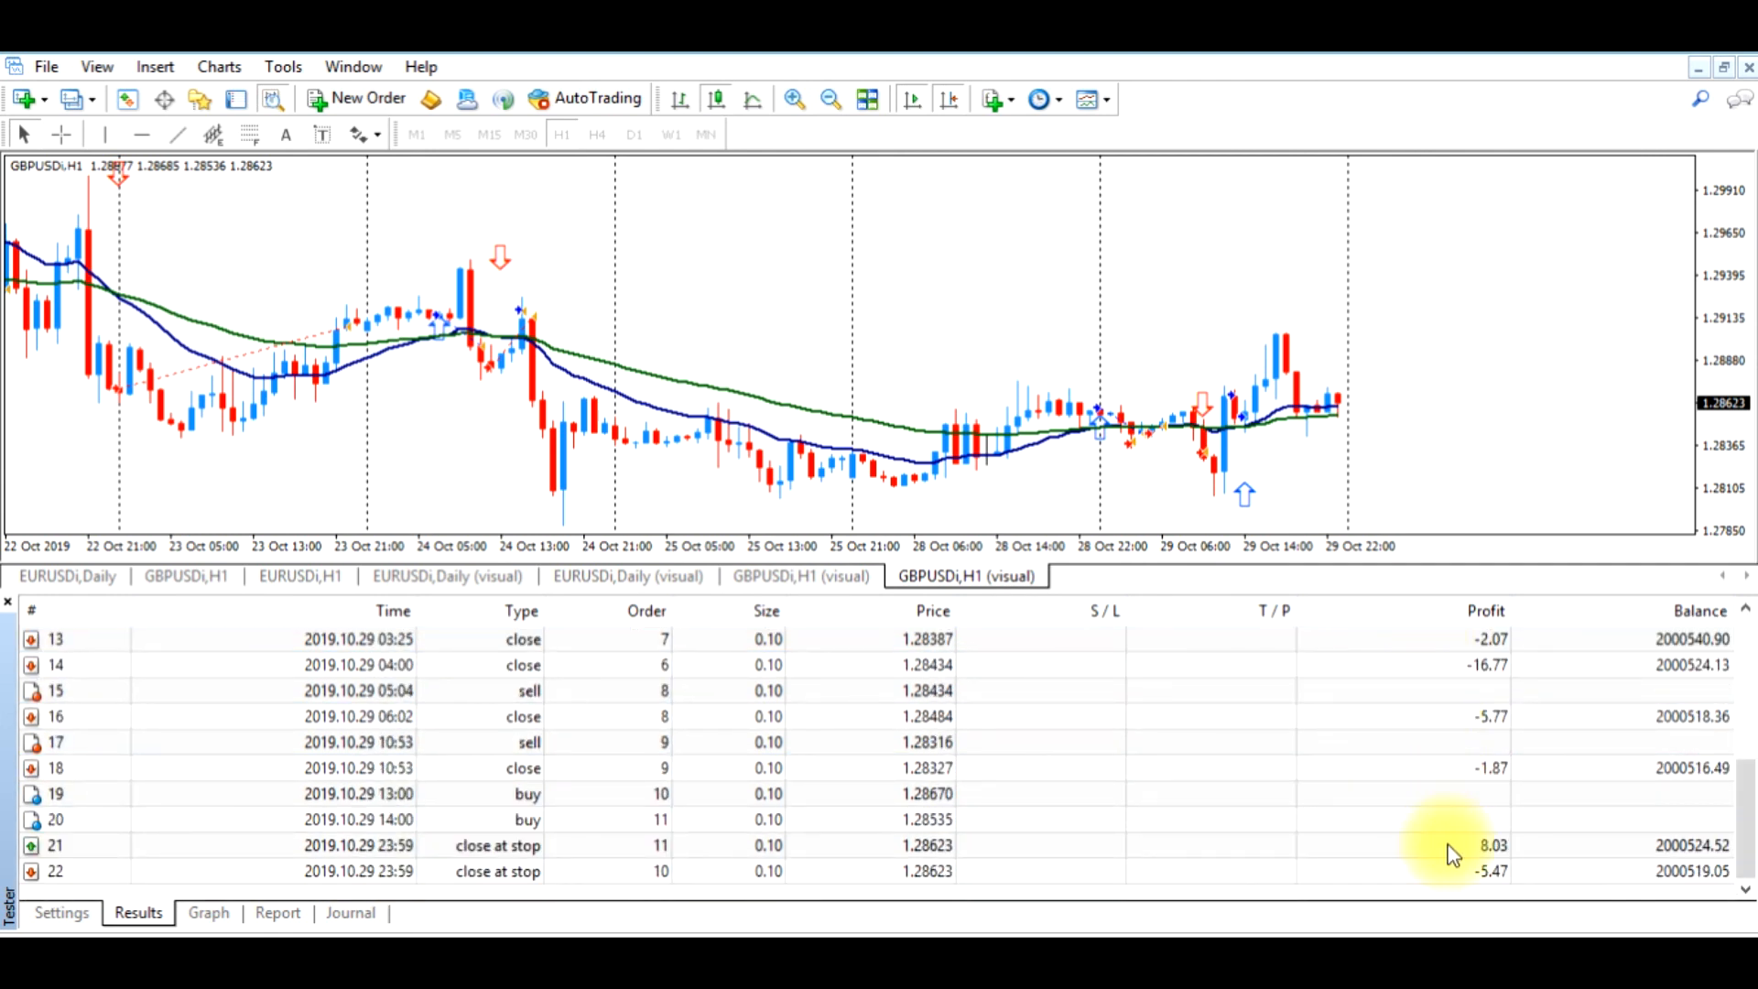
Examine the last two trades marked "close at stop" and compare their profits with the end of the chart
click(529, 844)
click(528, 866)
click(527, 846)
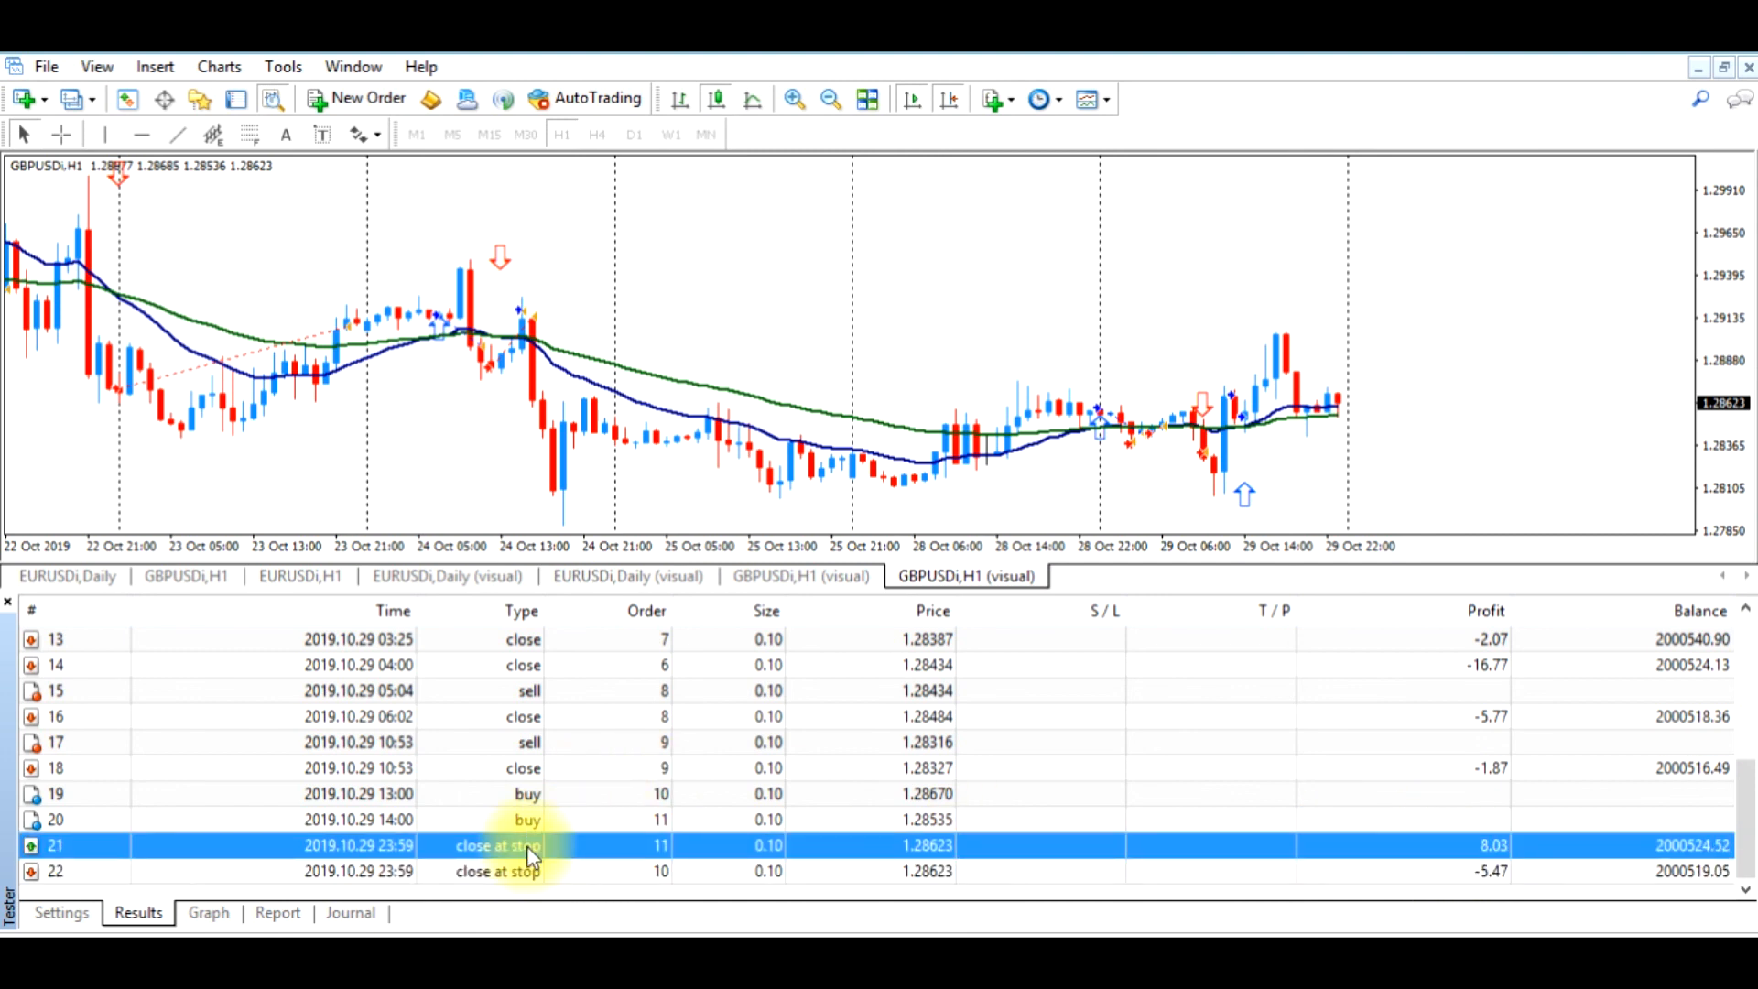
click(589, 870)
click(588, 851)
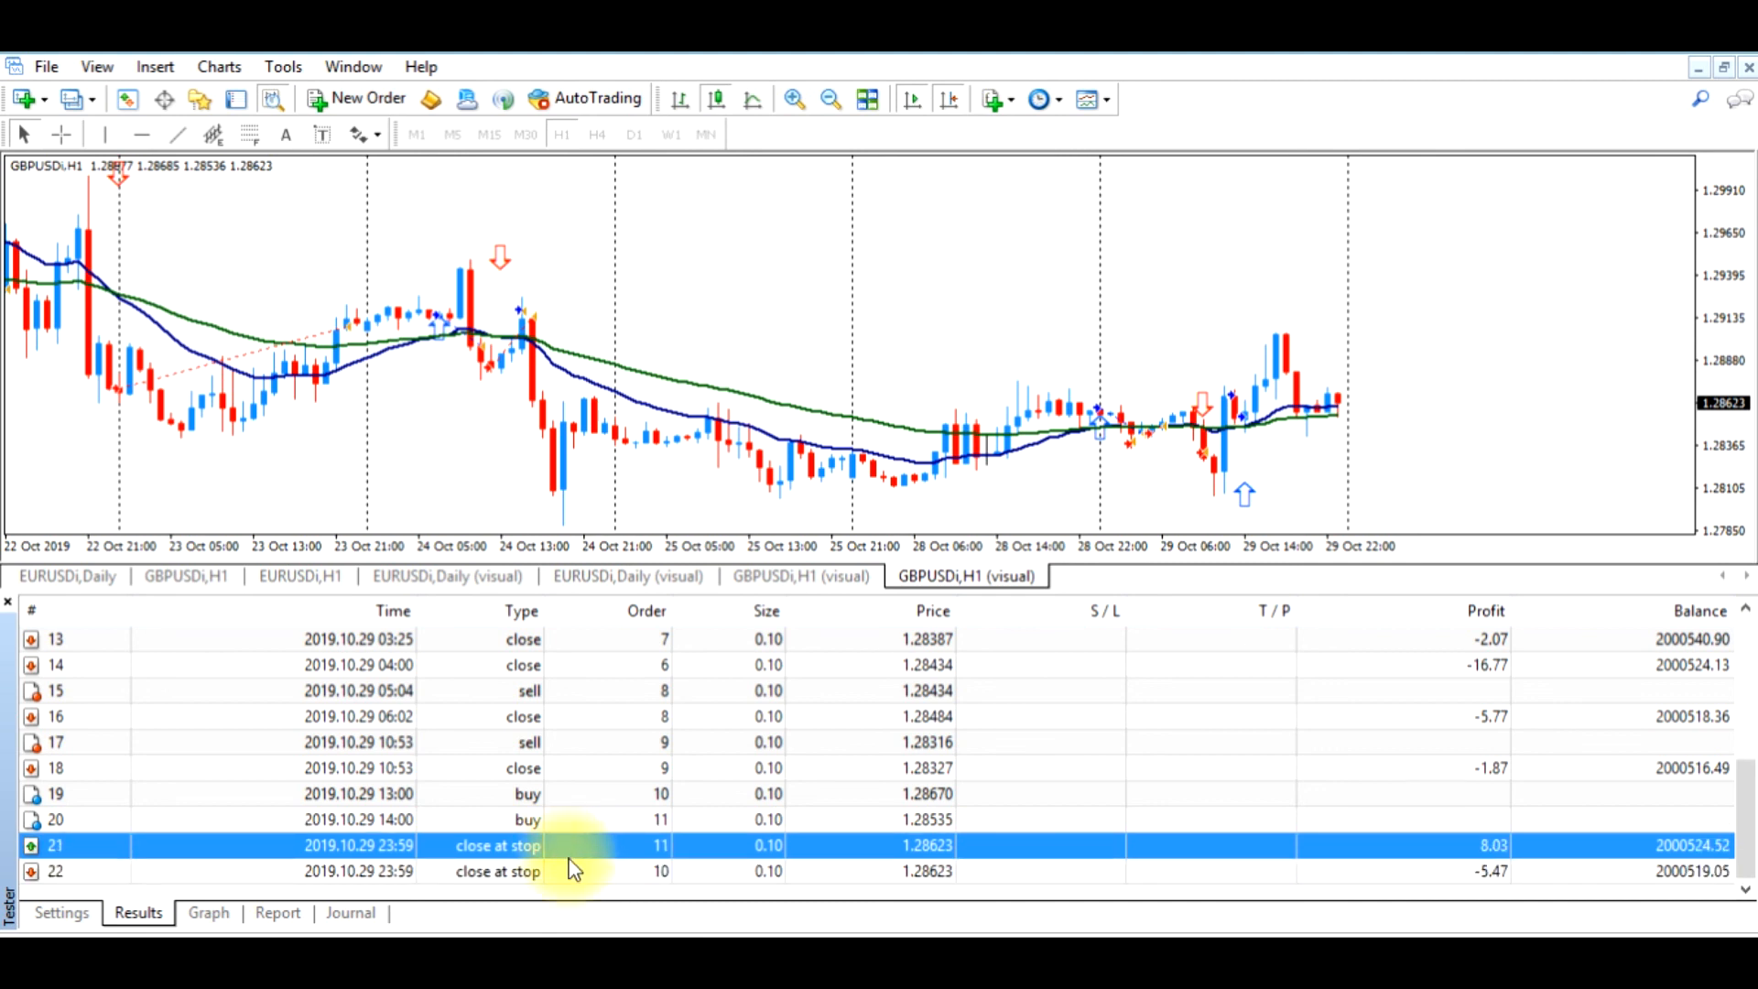
click(571, 871)
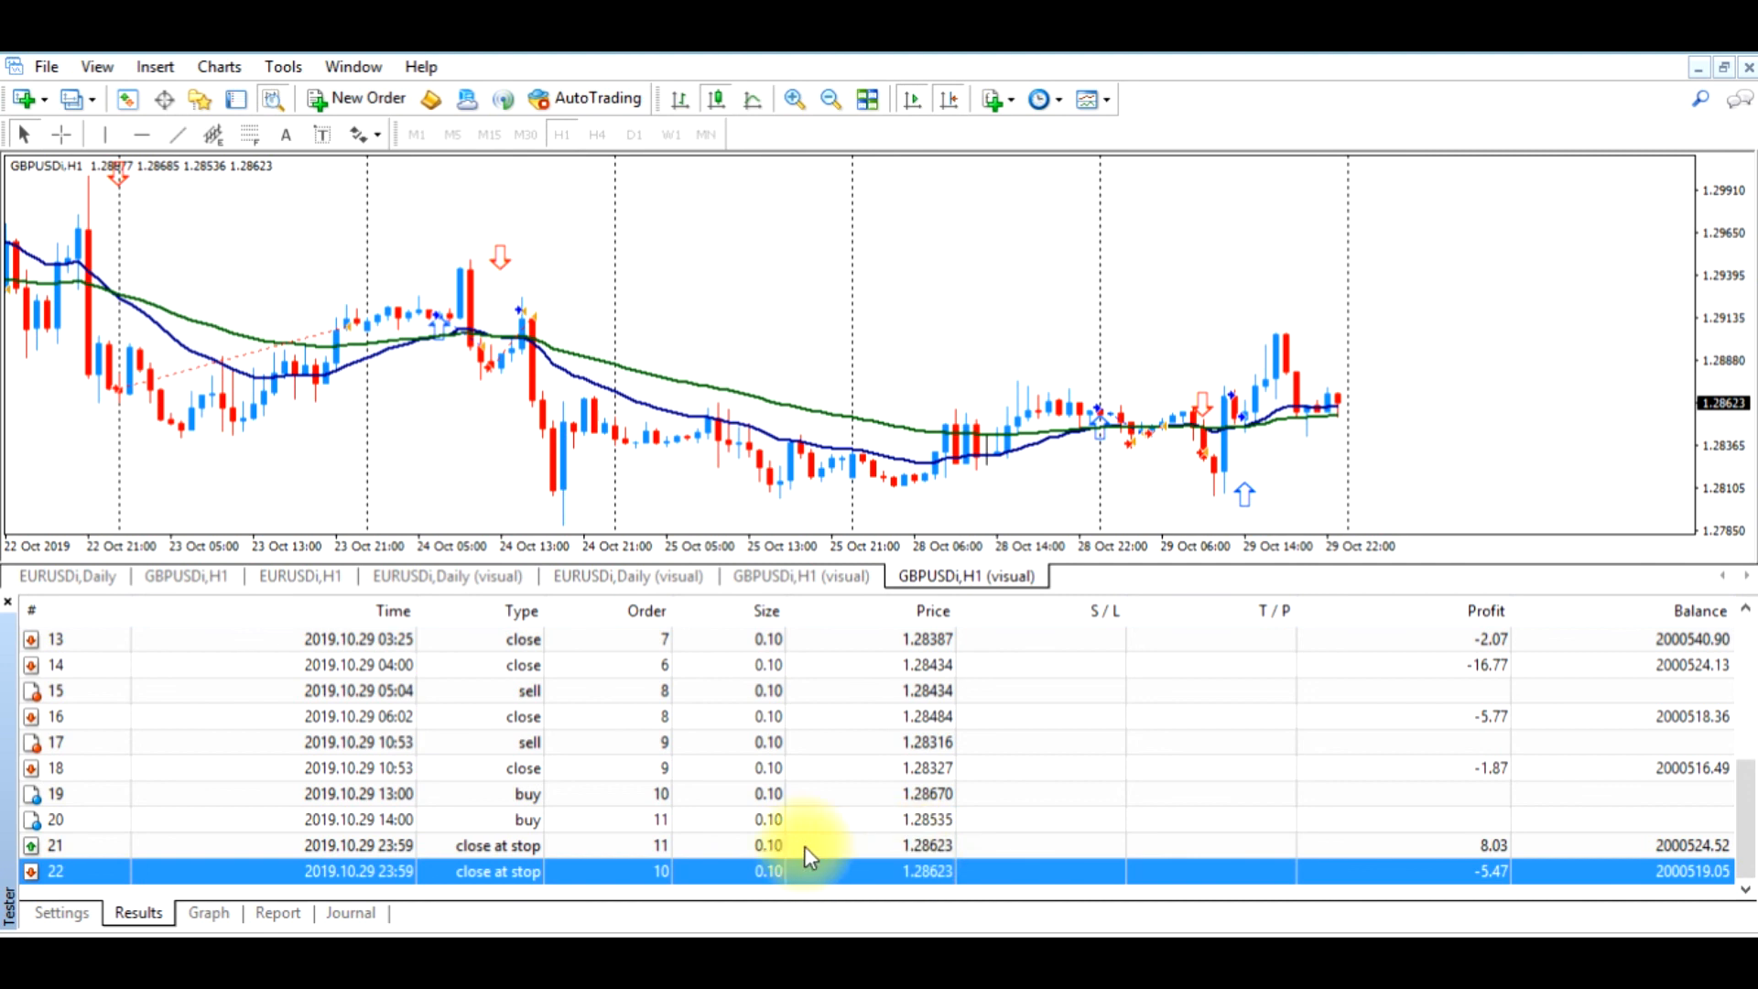
click(609, 847)
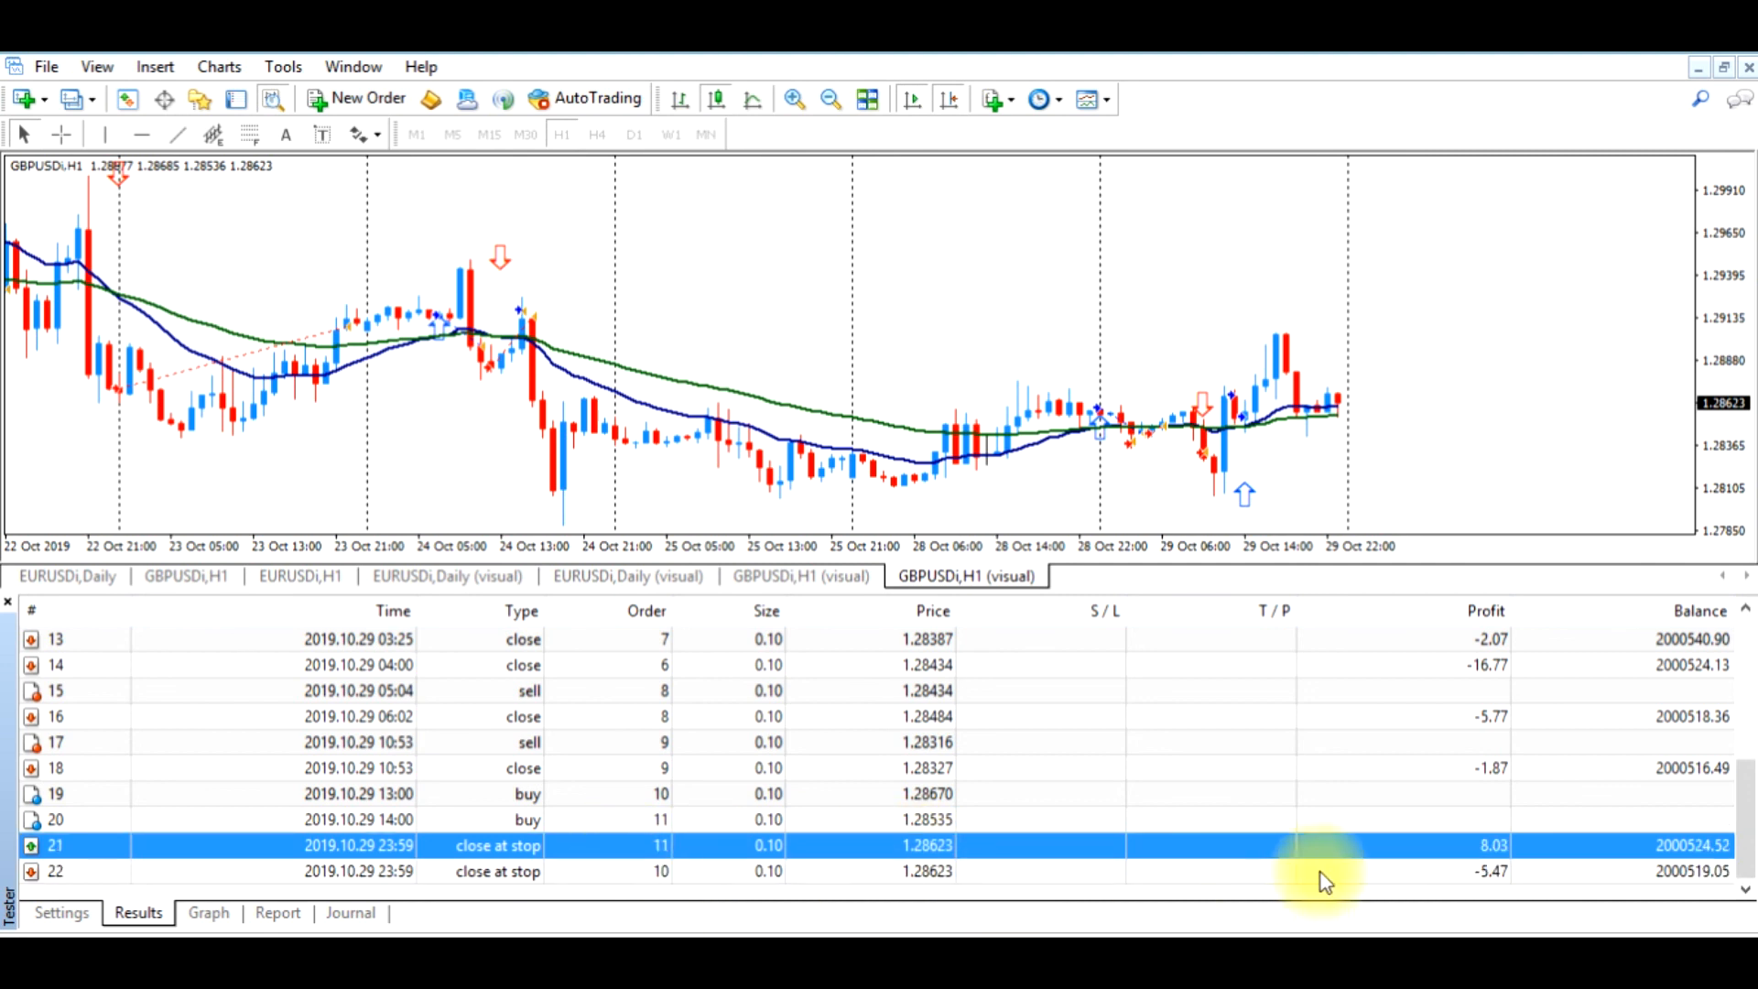
click(1470, 869)
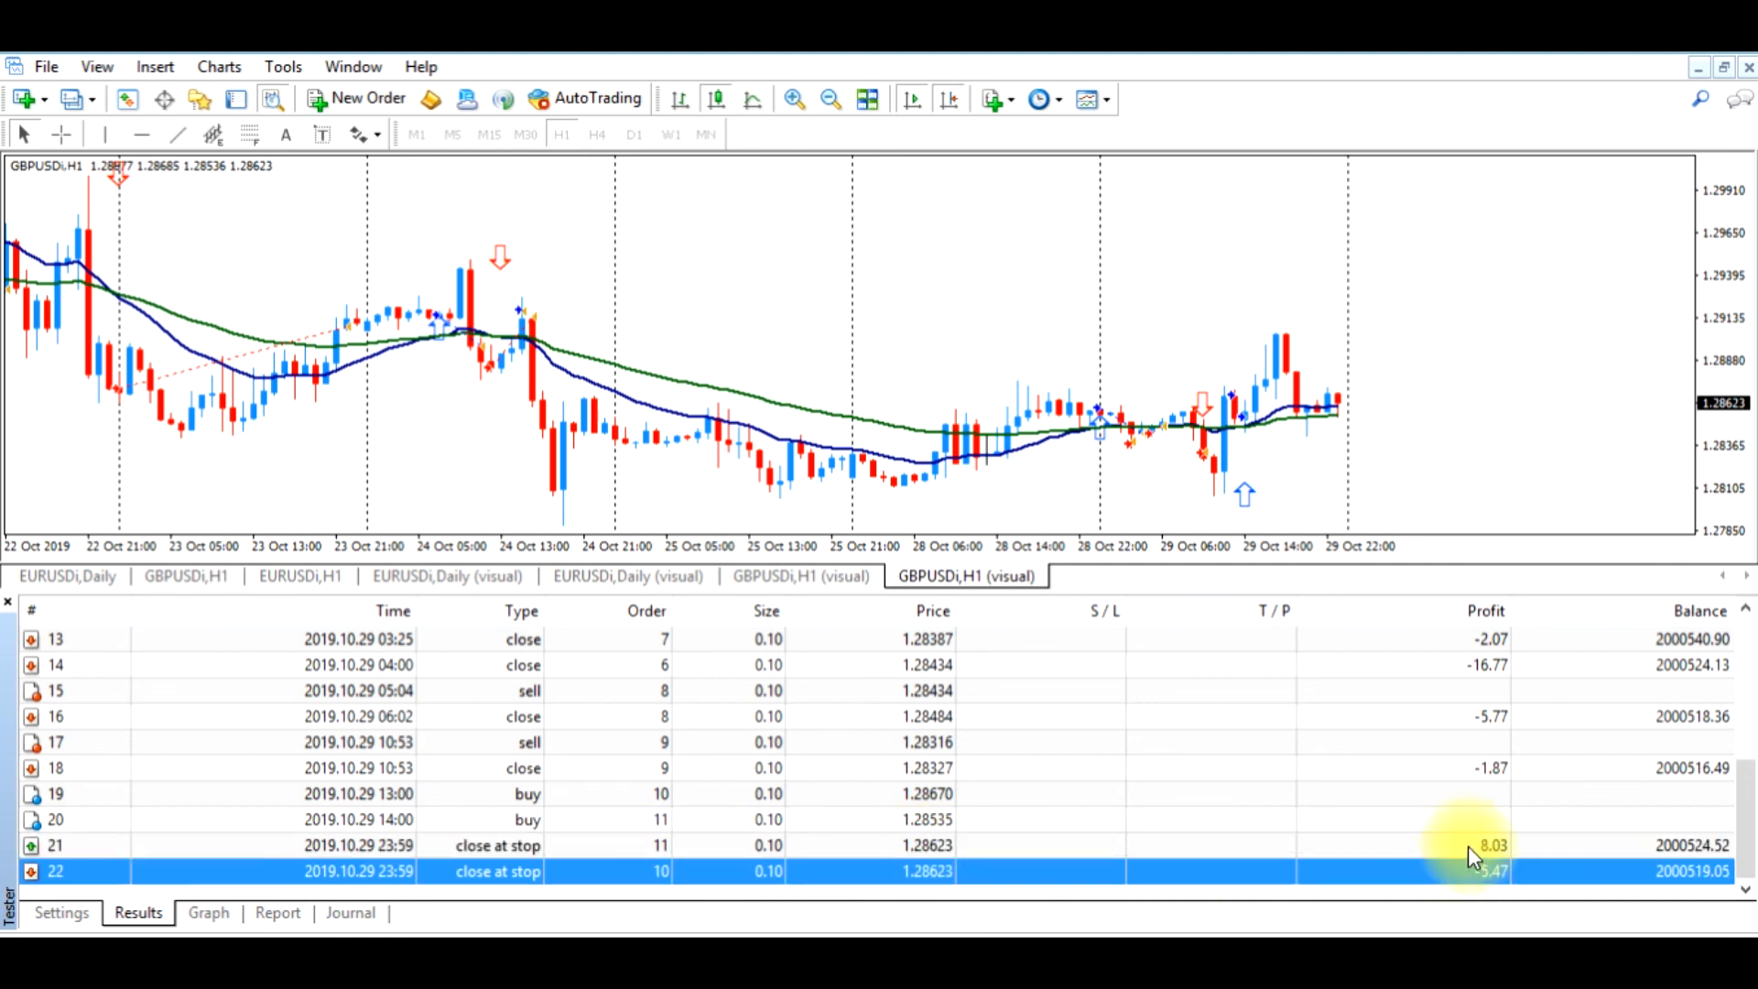
click(1468, 845)
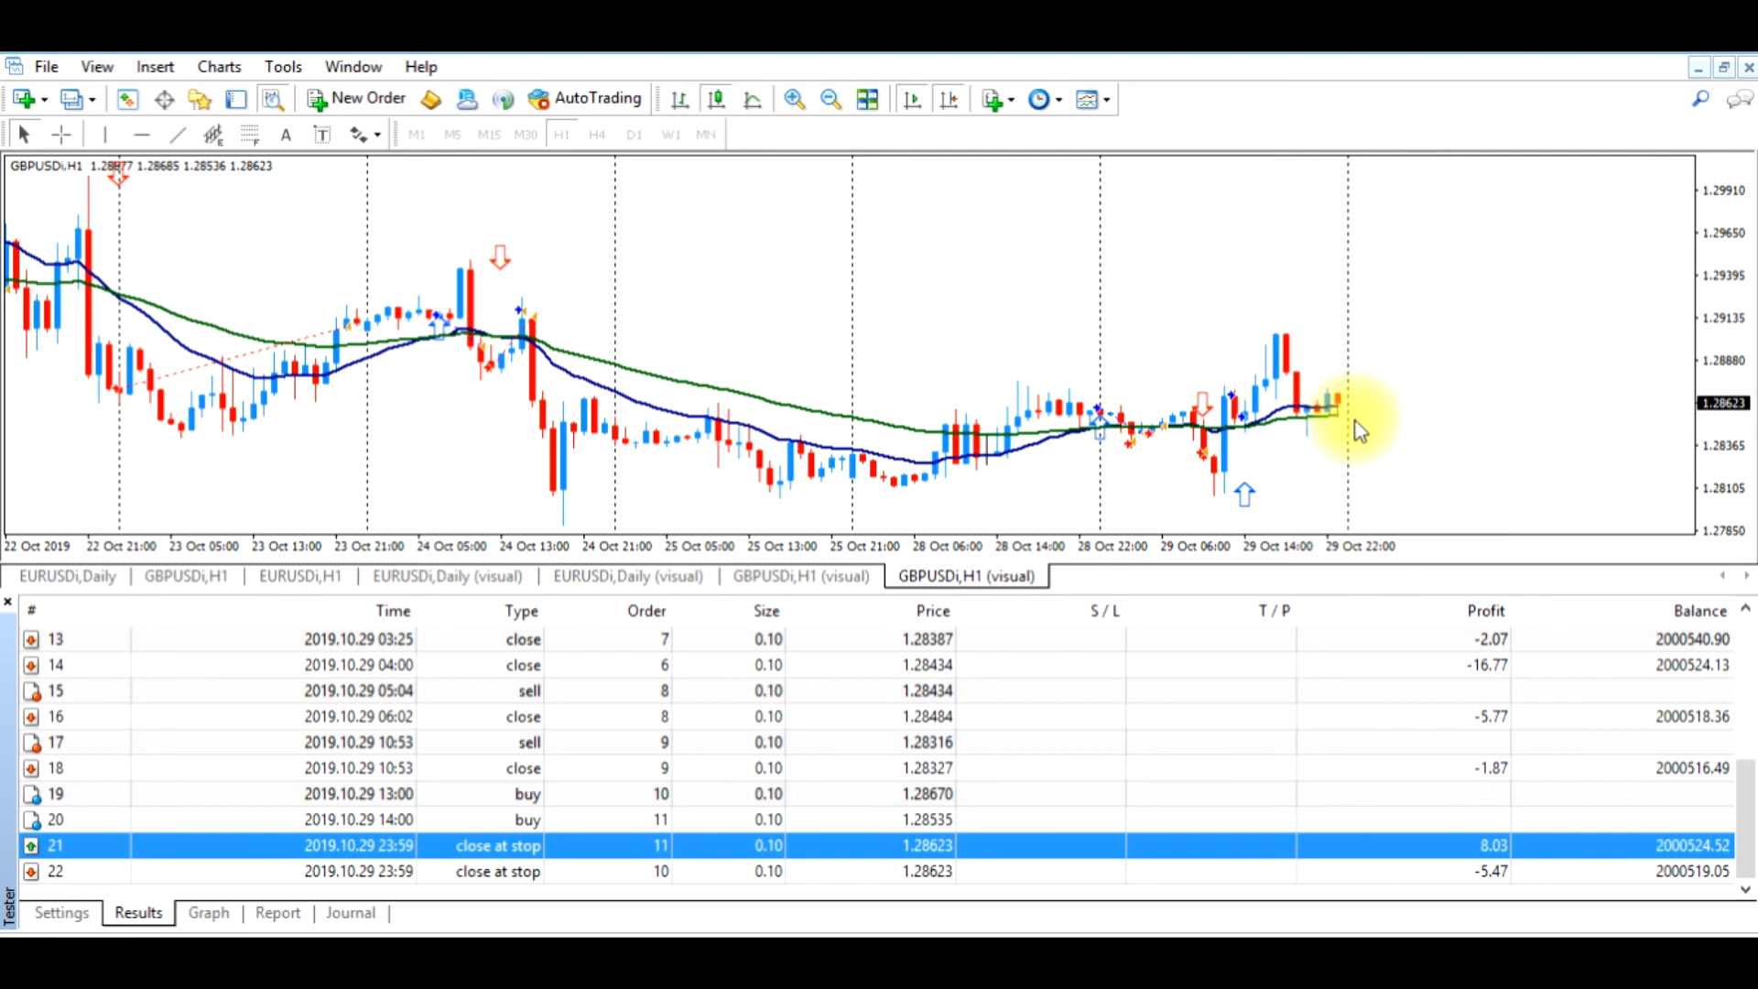
click(1420, 872)
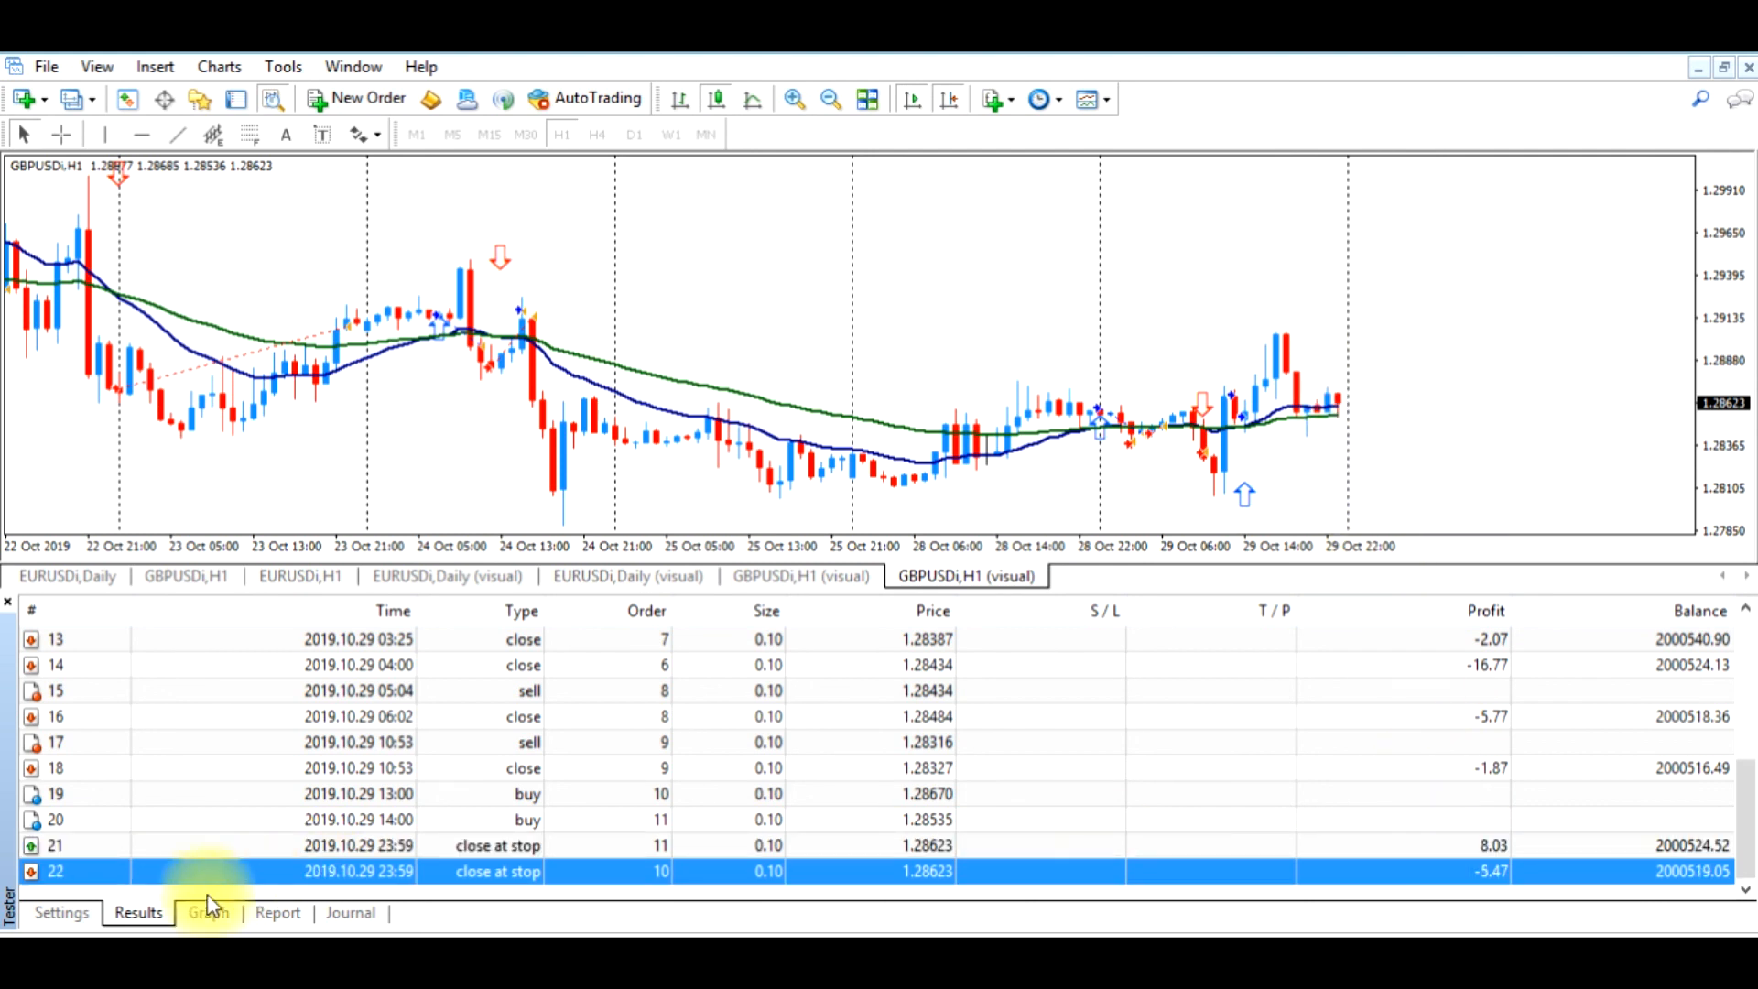
Review the backtest's balance and equity graph, including its first peak, and open the statistical report
click(207, 911)
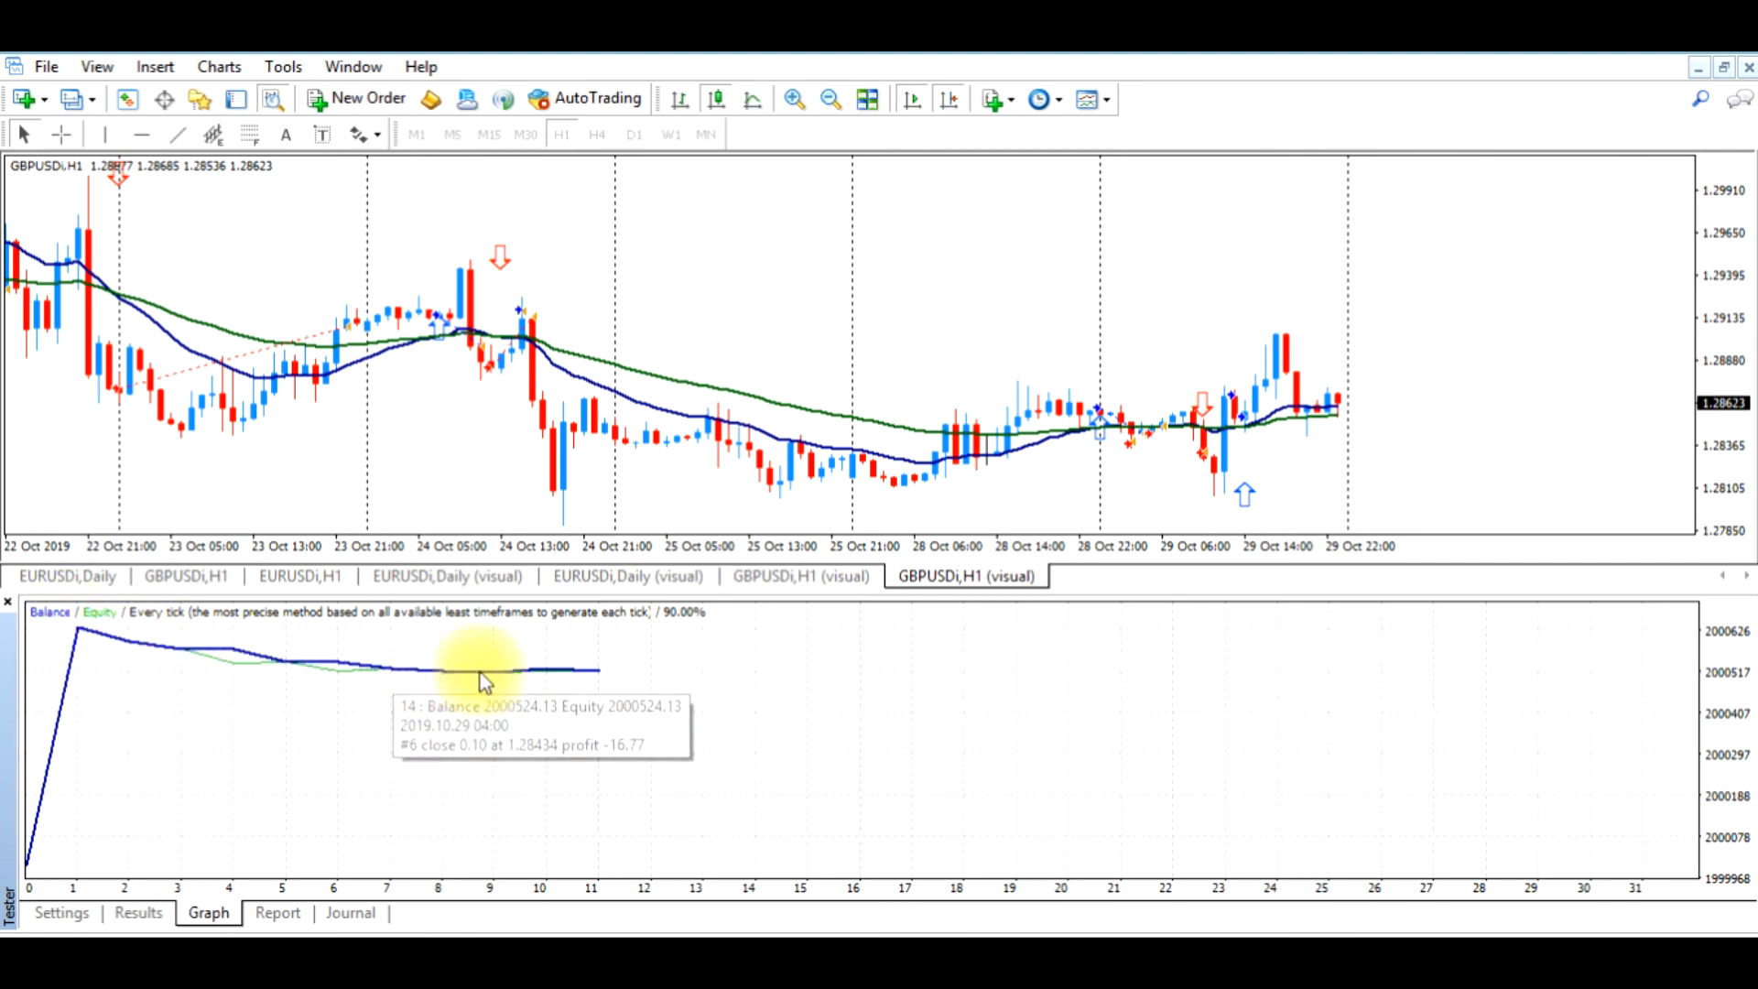
mouse_move(92, 635)
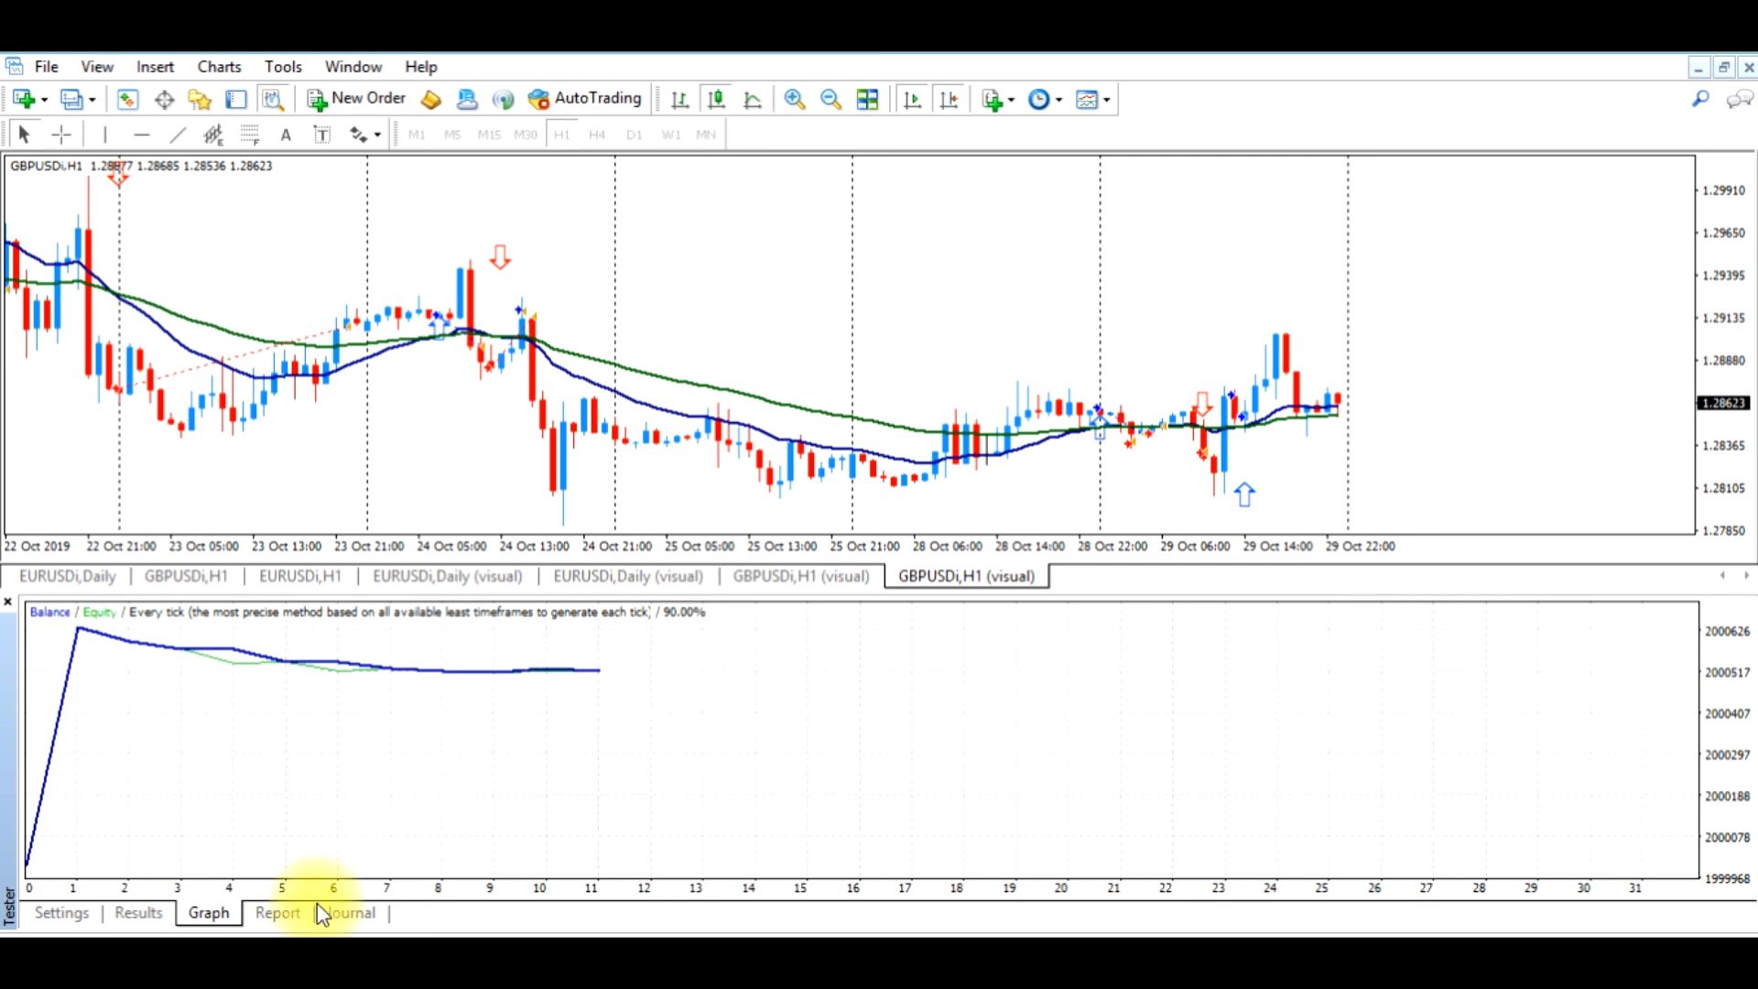
click(277, 913)
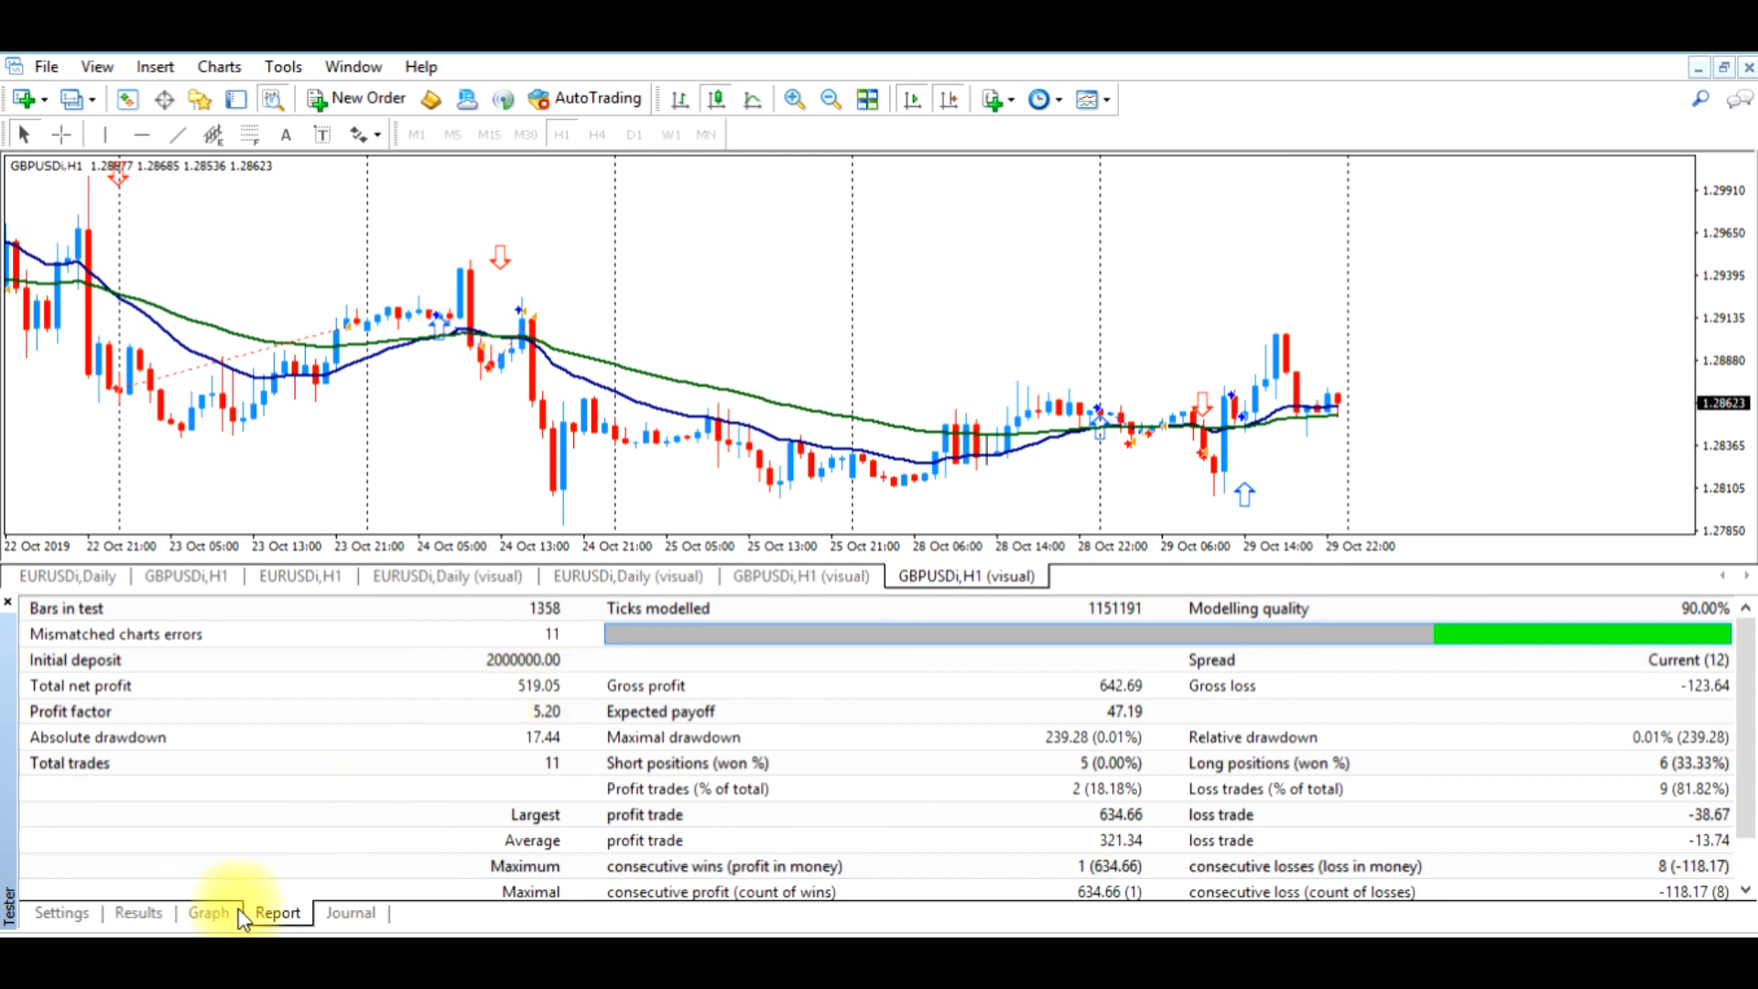
Rerun the backtest from 2019.01.01 to 2019.10.30 with visual mode off and open its report
click(90, 922)
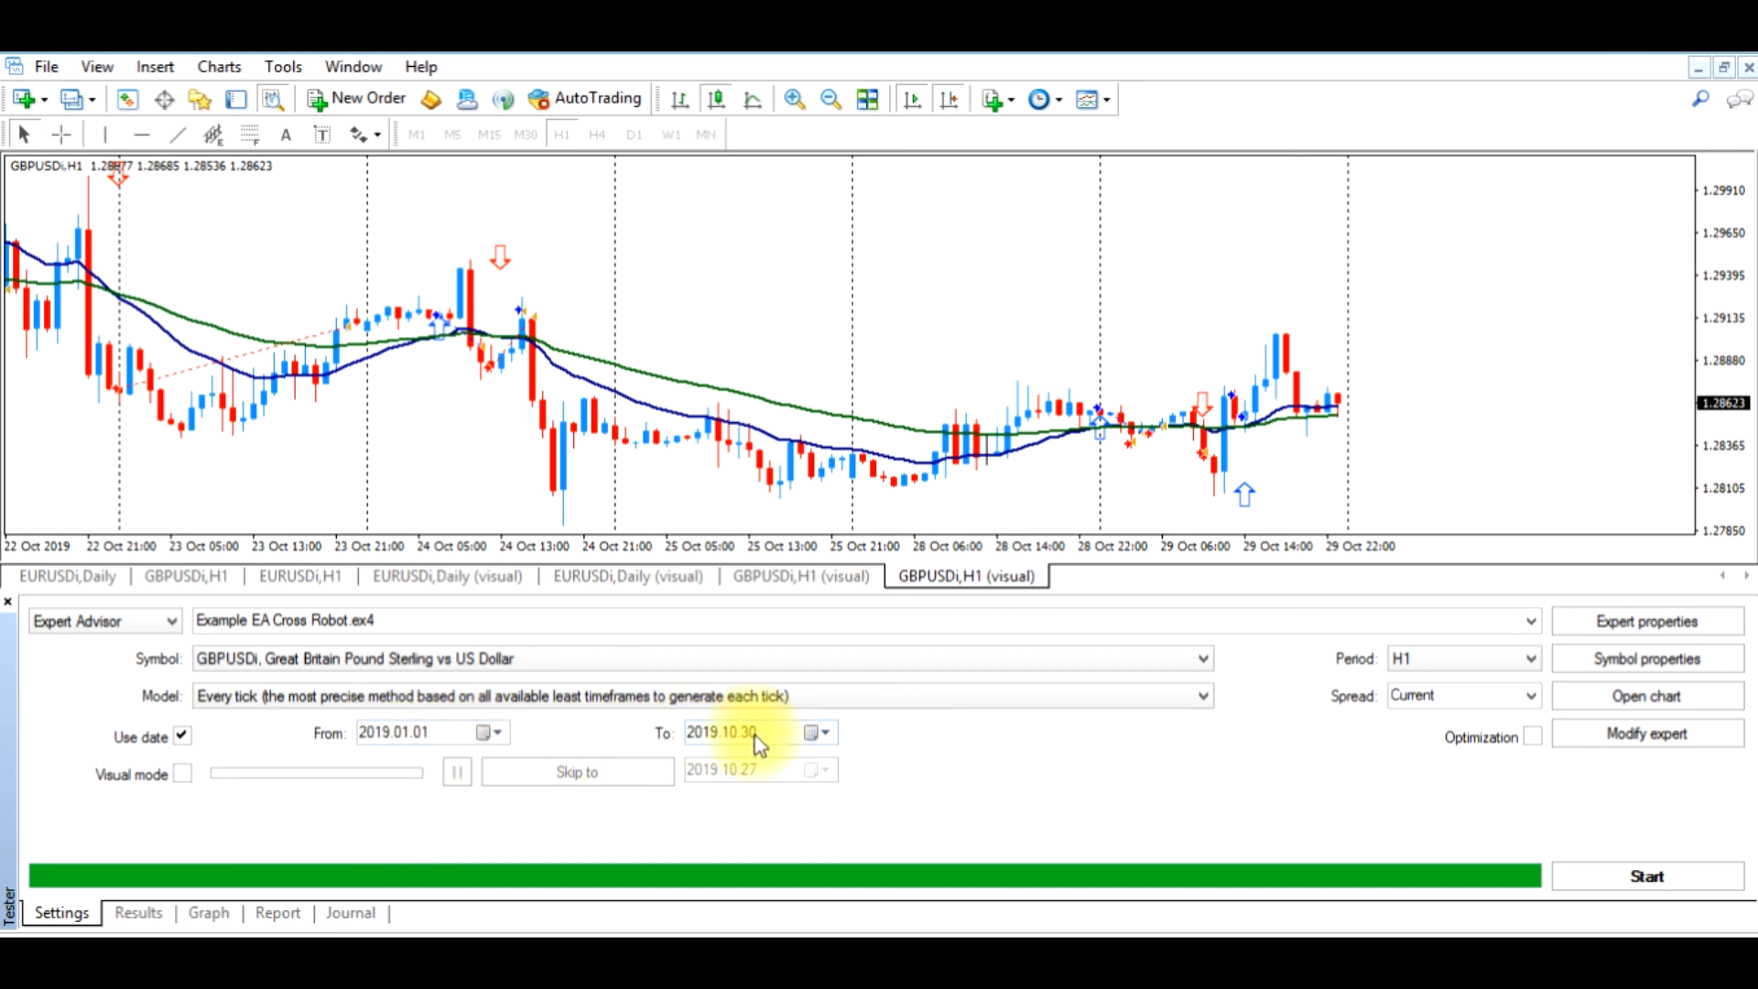
click(275, 913)
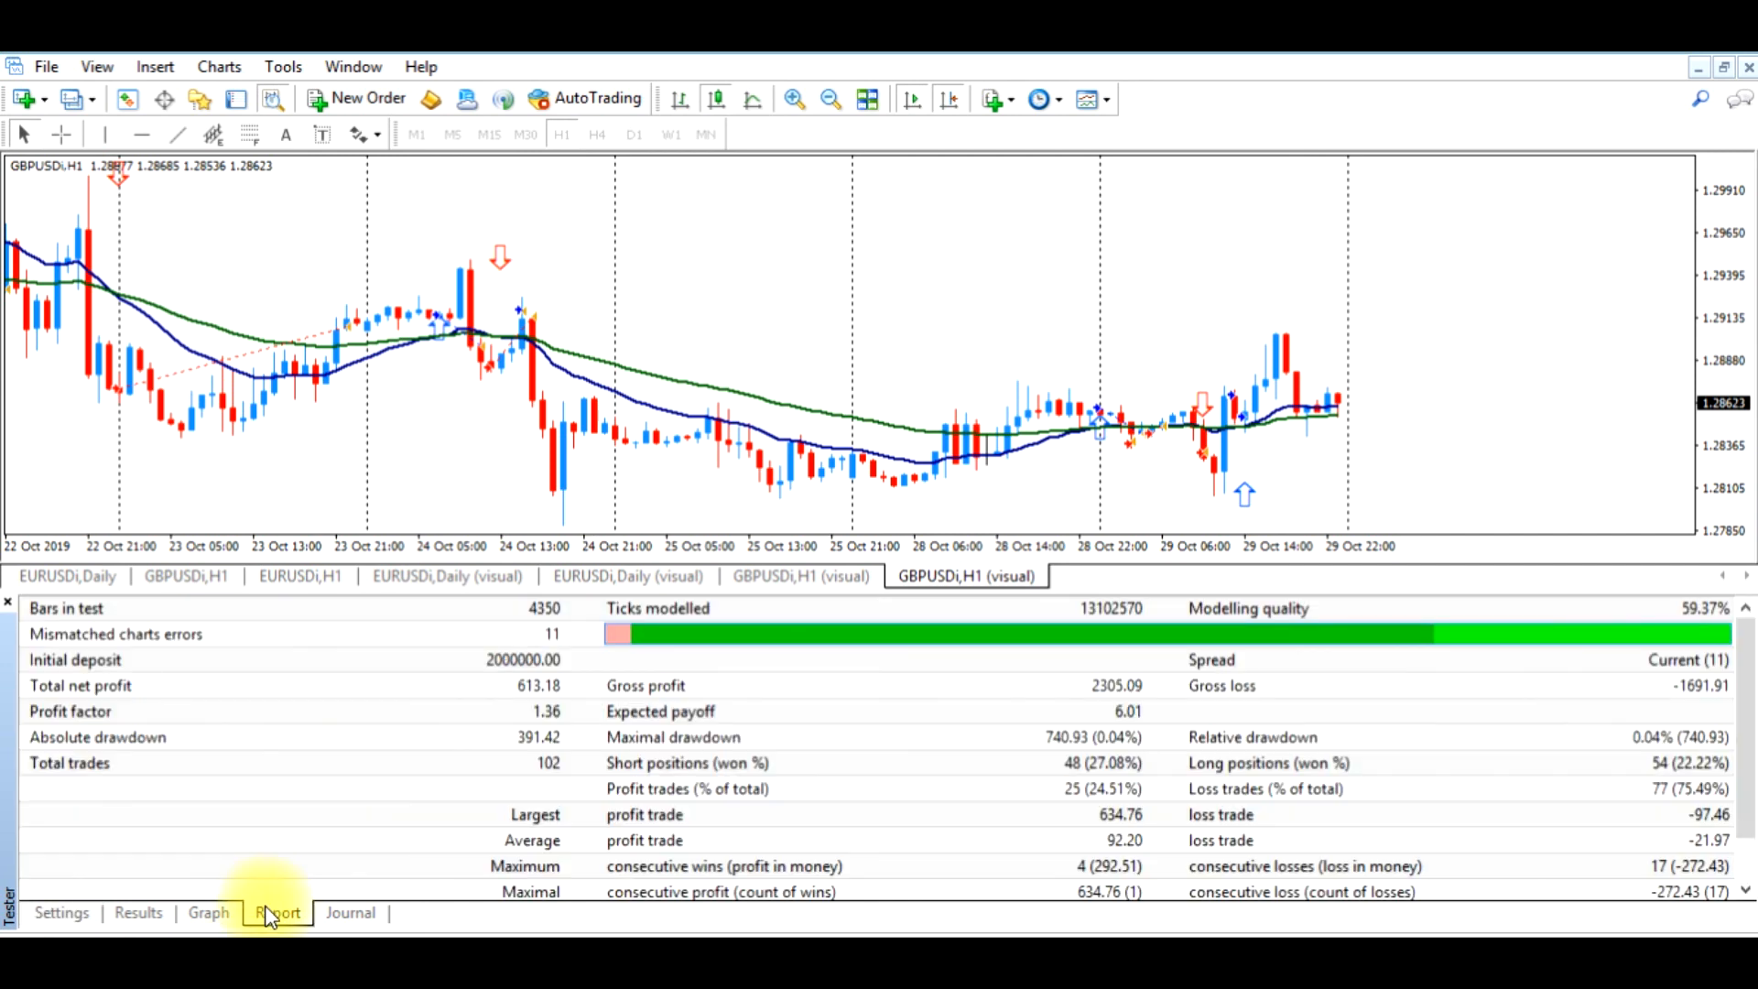